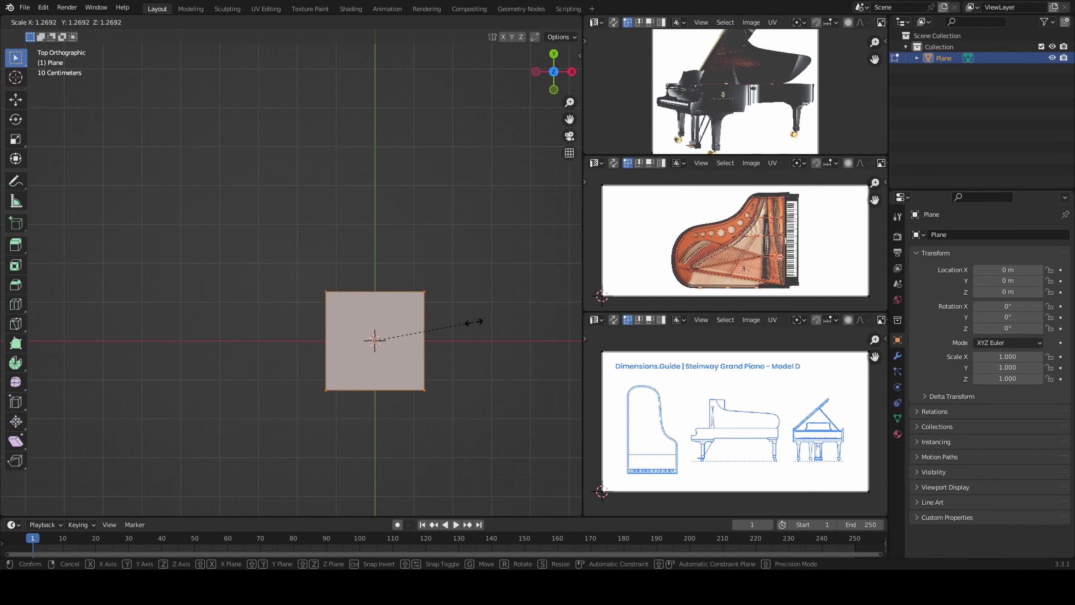
# Widen the plane along X and extrude its top edge about 6.34 m along Y.
pyautogui.click(187, 279)
pyautogui.press('2')
pyautogui.click(375, 305)
pyautogui.press('e')
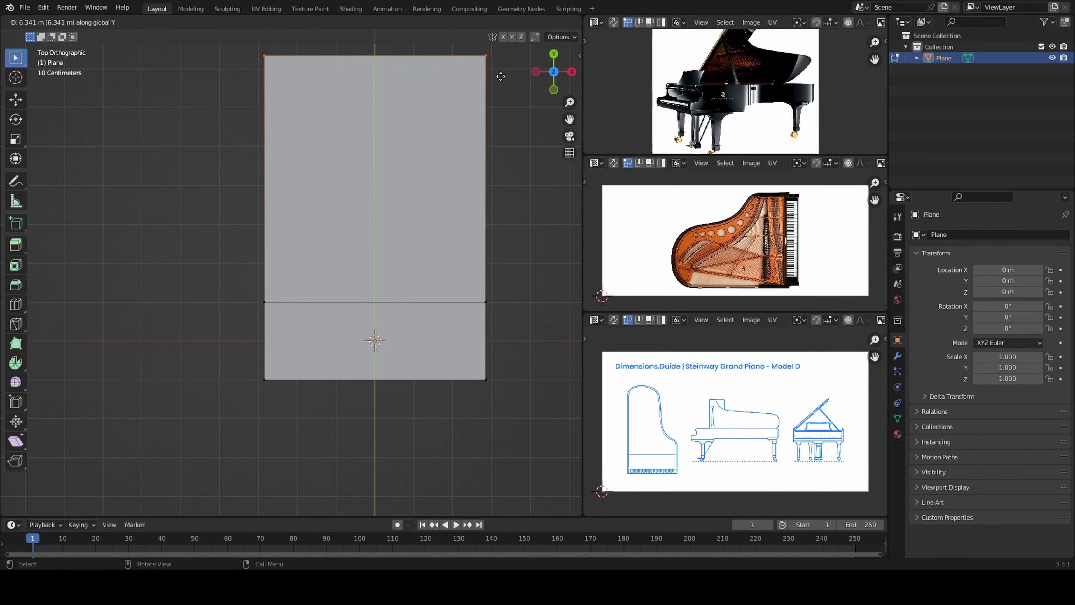
pyautogui.click(501, 76)
# Slice the strip with nine crosswise loop cuts and reshape its top corner.
pyautogui.hotkey('ctrl', 'r')
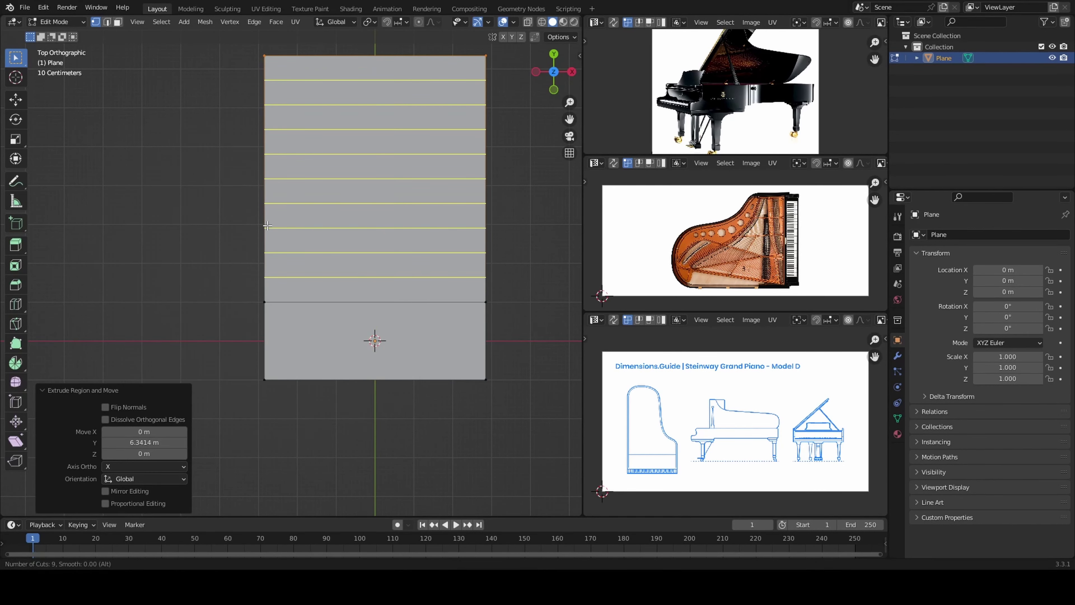
pyautogui.click(268, 225)
pyautogui.click(480, 54)
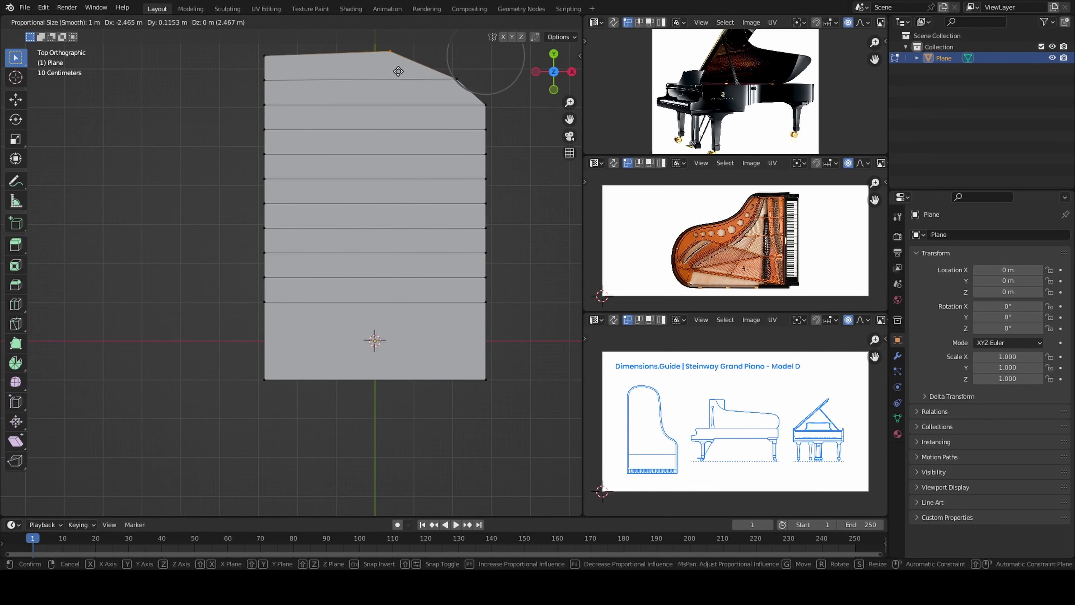
pyautogui.click(376, 81)
# With Inverse Square proportional falloff, push a side vertex inward along X.
pyautogui.click(438, 21)
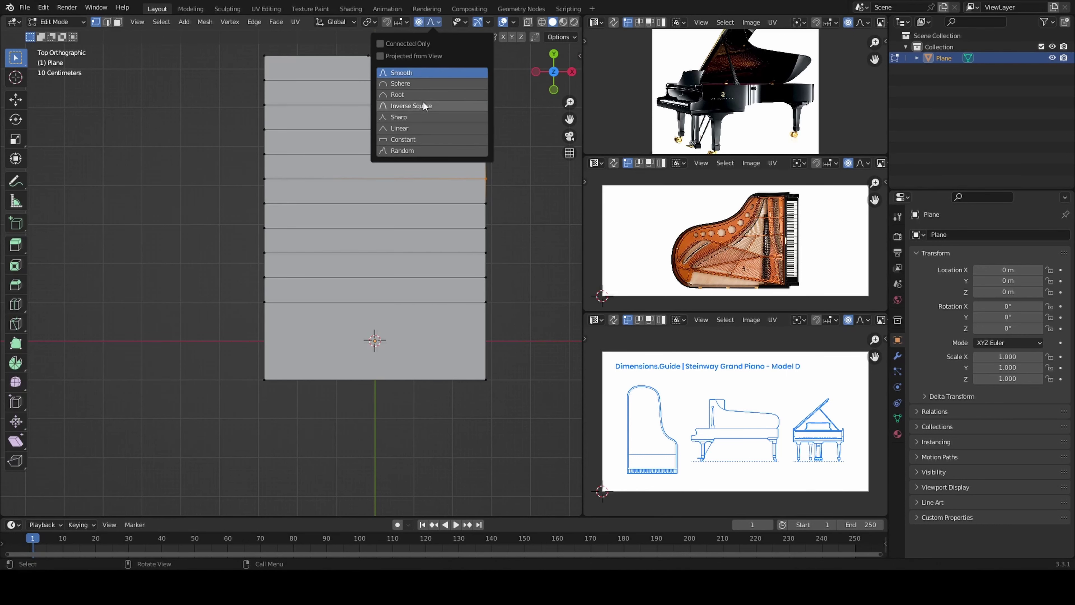
pyautogui.click(423, 101)
pyautogui.moveTo(532, 181); pyautogui.dragTo(432, 142, button='middle')
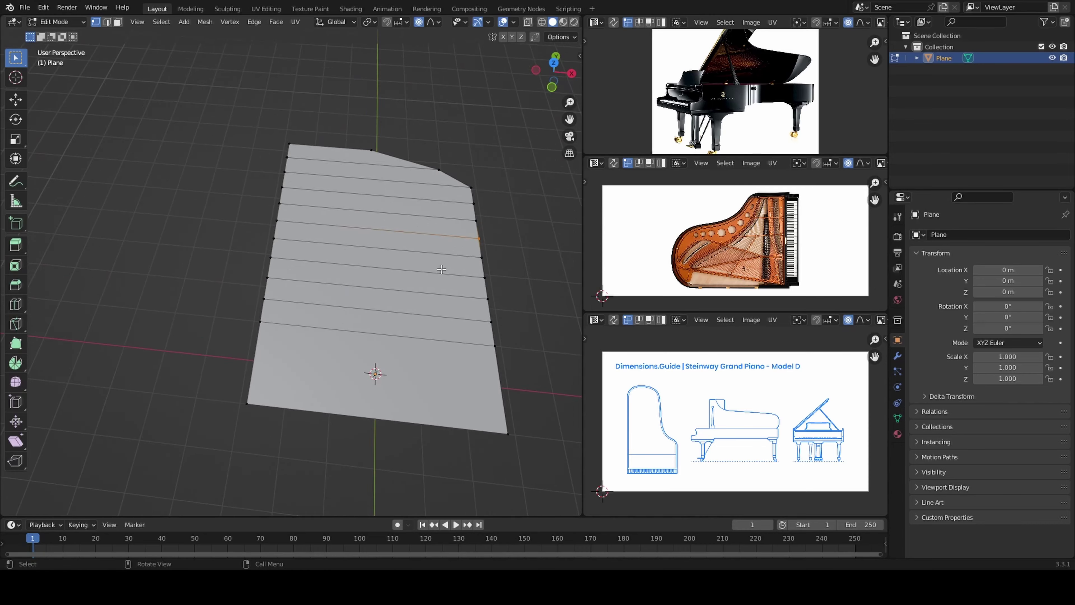
pyautogui.press('KP_7')
pyautogui.scroll(-5, 515, 209)
pyautogui.press('x')
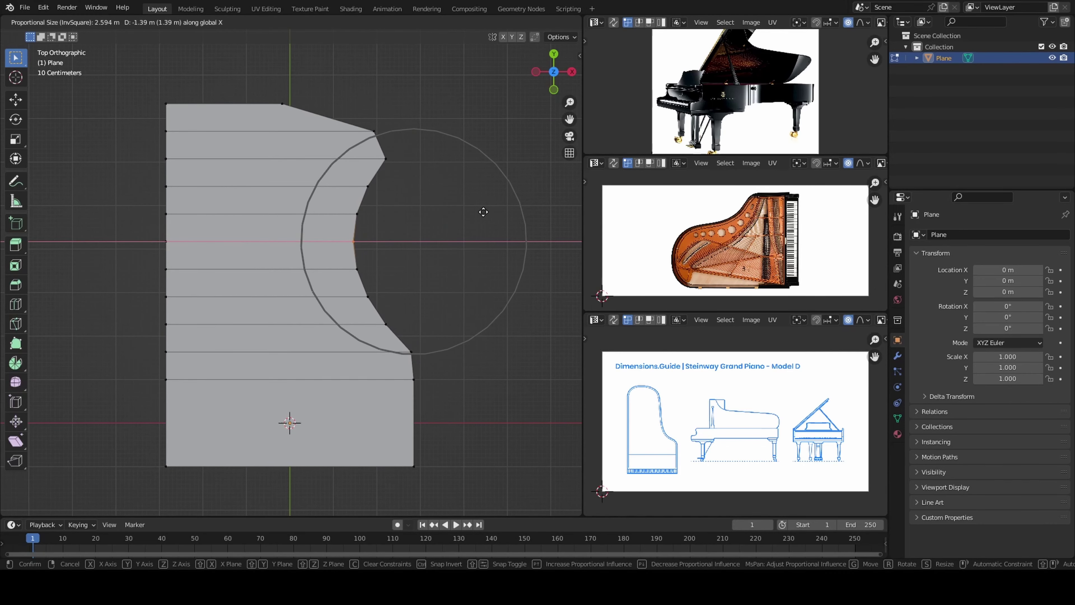
pyautogui.click(357, 150)
# Switch proportional falloff to Root and push a vertex along X to curve the edge.
pyautogui.click(438, 22)
pyautogui.click(424, 73)
pyautogui.press('g')
pyautogui.press('x')
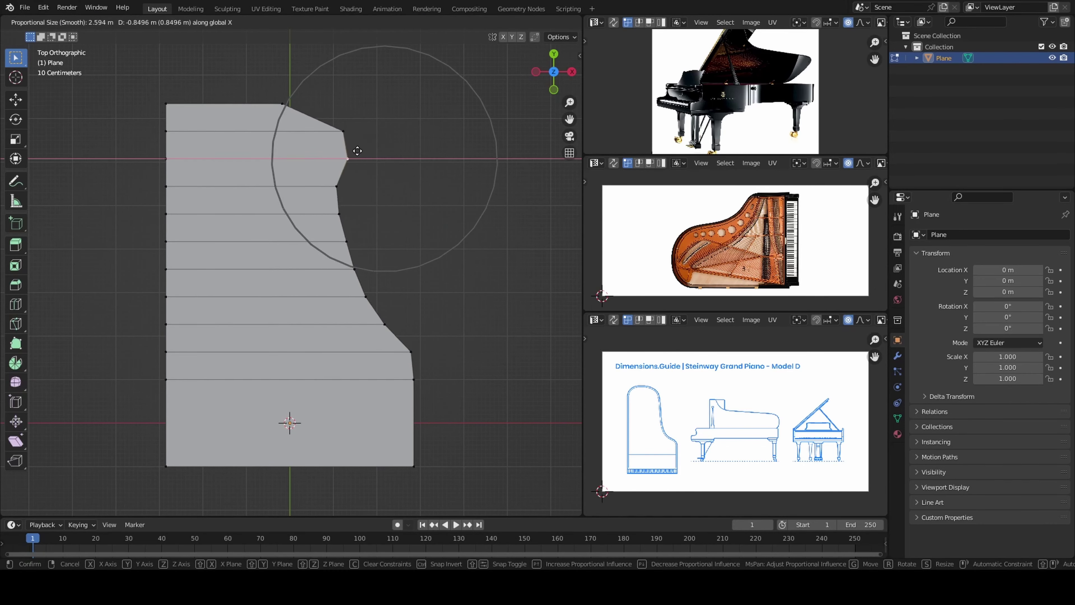
pyautogui.rightClick(312, 140)
pyautogui.click(438, 22)
pyautogui.click(454, 76)
pyautogui.press('g')
pyautogui.press('x')
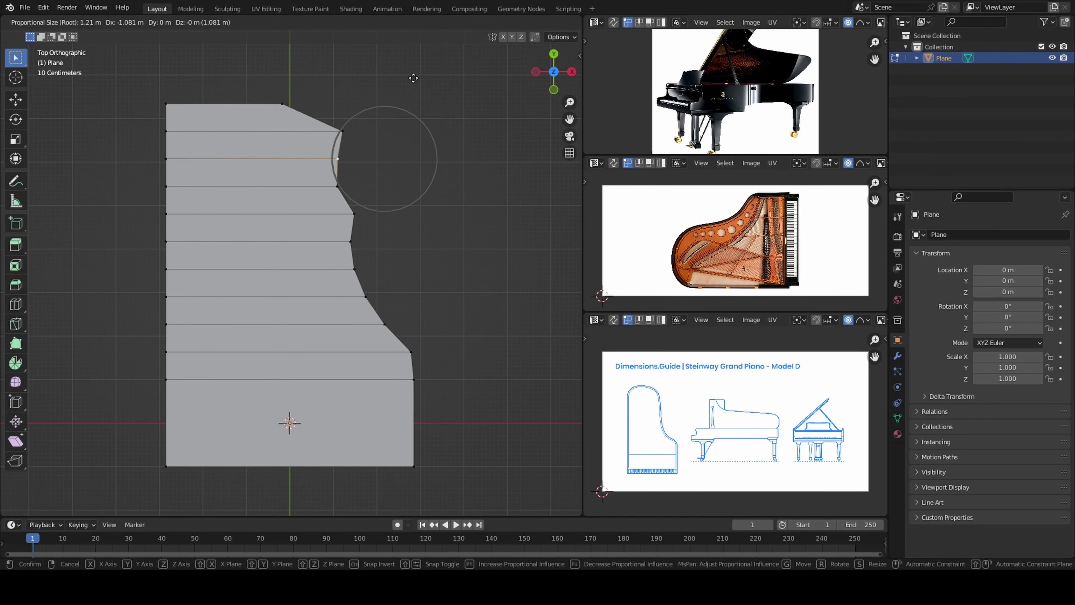
pyautogui.click(524, 129)
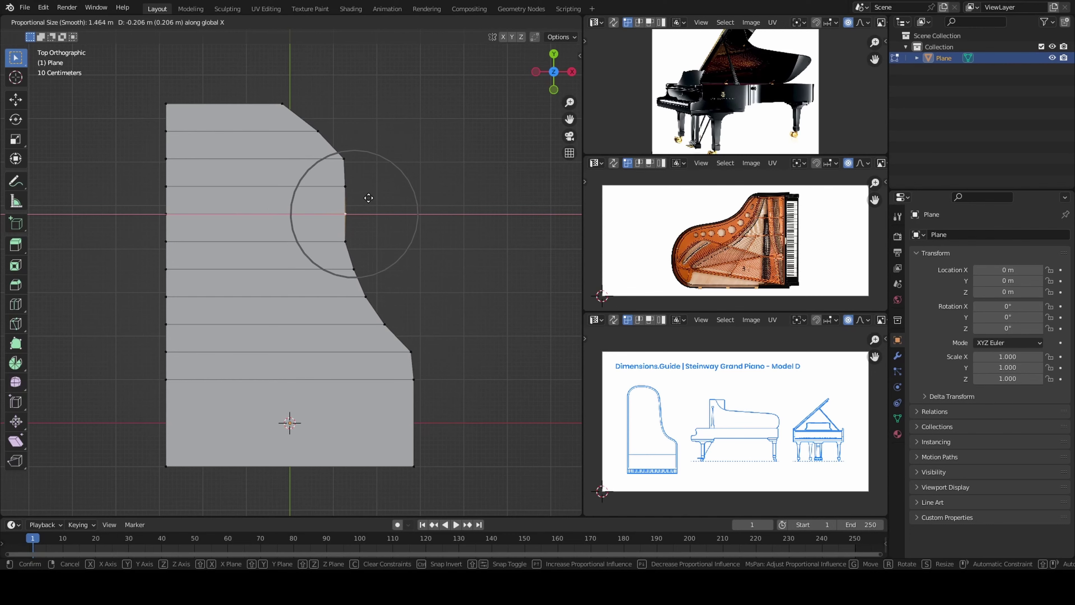
# Move another side vertex, then with Sharp falloff nudge a vertex slightly along X.
pyautogui.click(344, 161)
pyautogui.scroll(-2, 345, 161)
pyautogui.rightClick(263, 147)
pyautogui.click(438, 22)
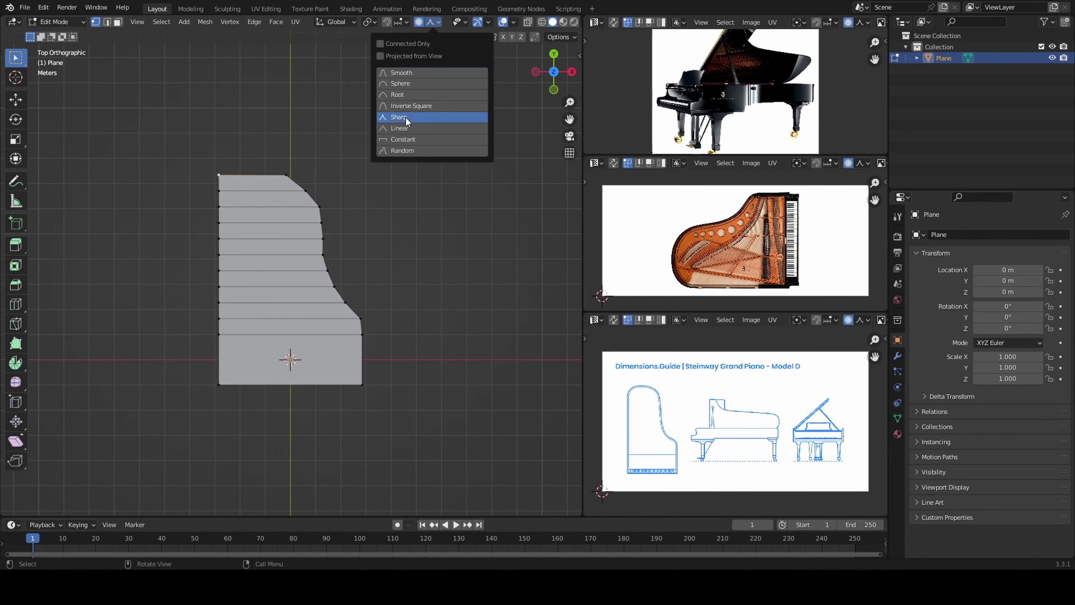
pyautogui.click(423, 113)
pyautogui.press('g')
pyautogui.press('x')
pyautogui.click(288, 487)
# Check the curve in perspective, then reposition the top-right corner vertex in top view.
pyautogui.moveTo(288, 487); pyautogui.dragTo(396, 408, button='middle')
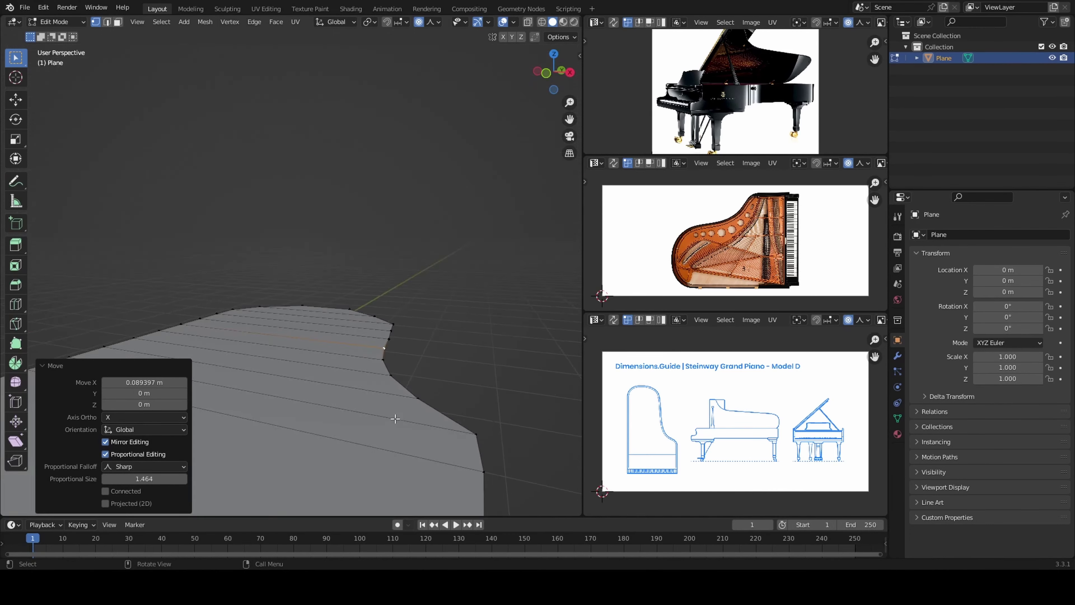
pyautogui.scroll(-3, 292, 355)
pyautogui.scroll(3, 366, 414)
pyautogui.scroll(3, 366, 381)
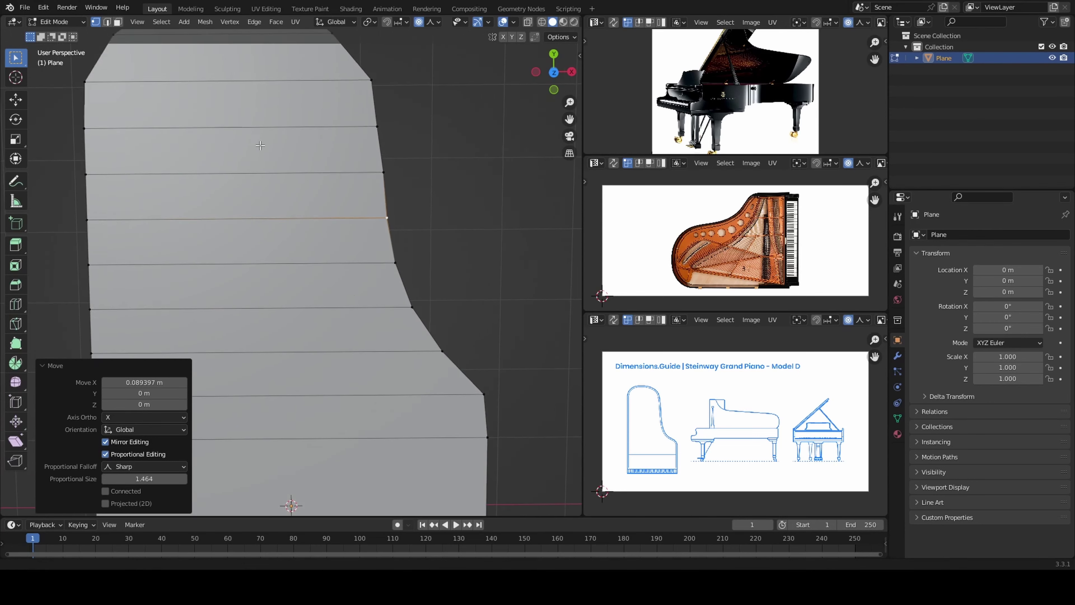
pyautogui.press('KP_7')
pyautogui.scroll(-2, 355, 225)
pyautogui.click(354, 225)
pyautogui.press('g')
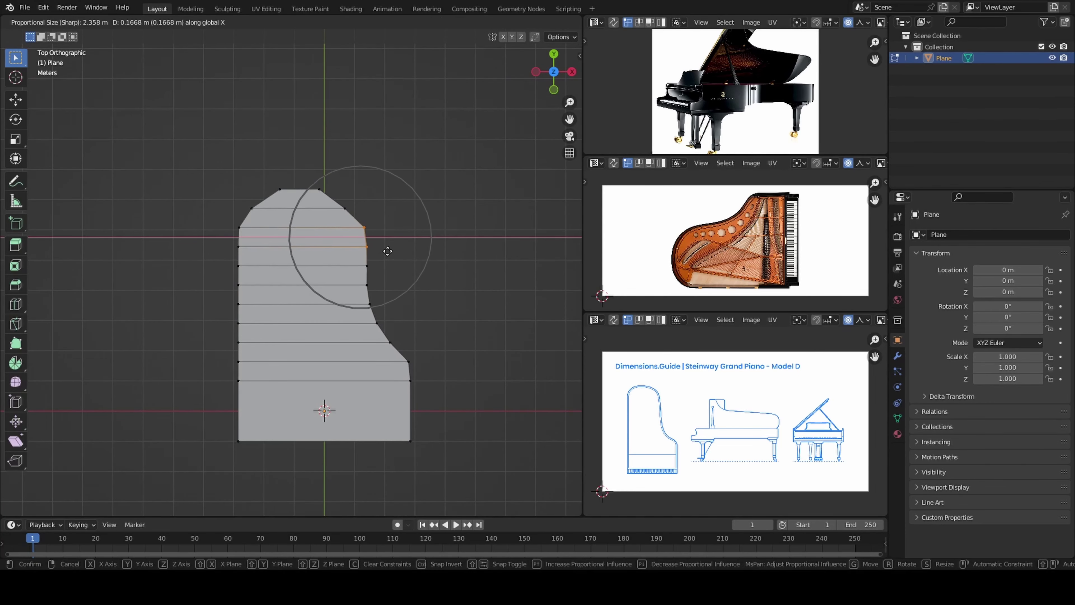
pyautogui.click(388, 247)
# Remove an extra edge loop and round off the outline's top corner.
pyautogui.press('x')
pyautogui.click(345, 208)
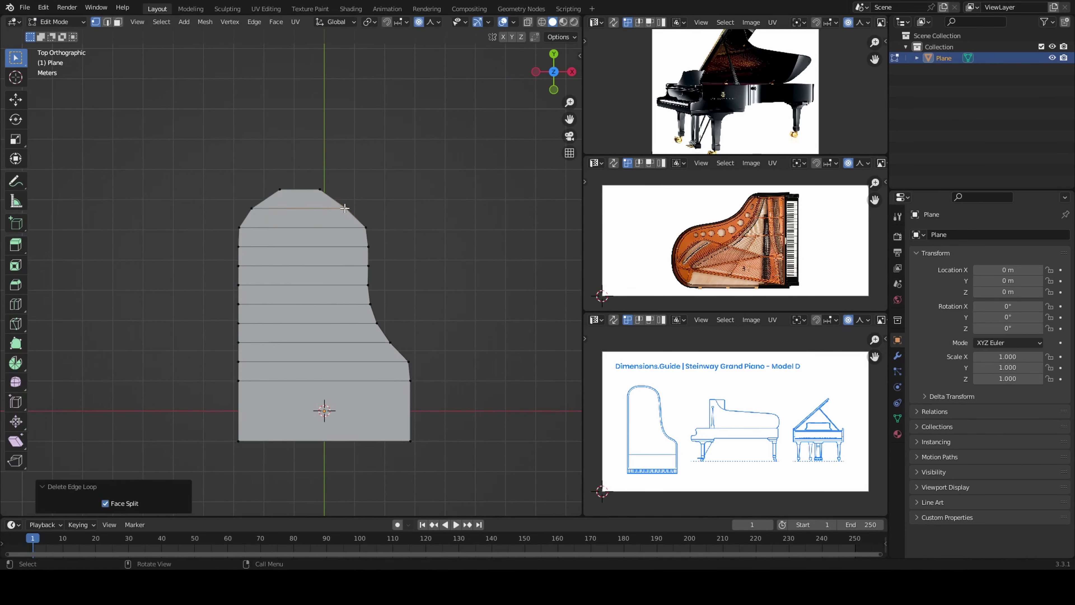
pyautogui.click(332, 186)
pyautogui.scroll(-1, 419, 244)
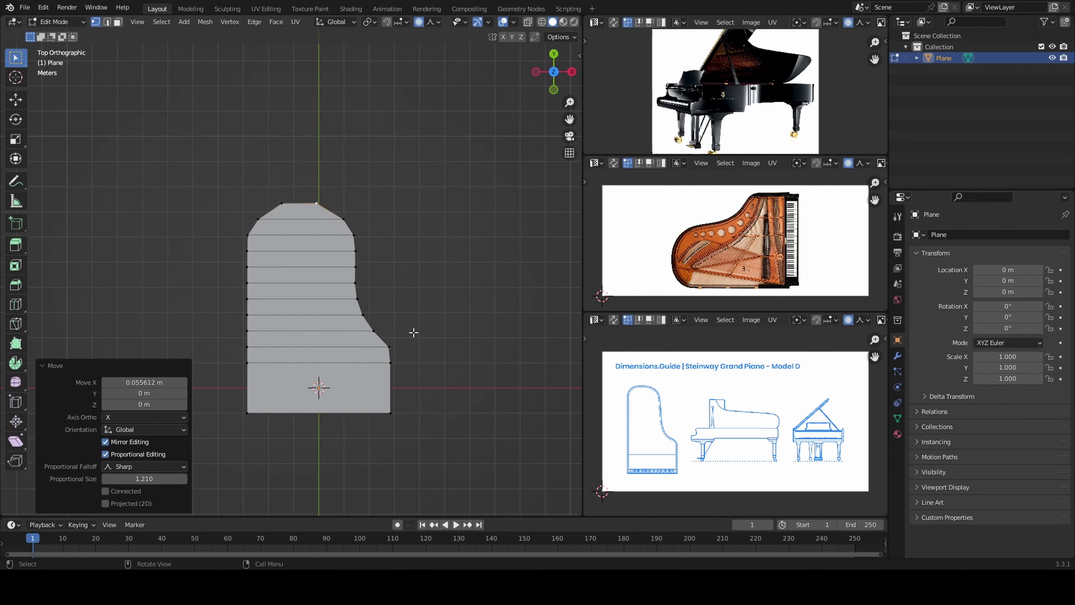
pyautogui.moveTo(413, 332); pyautogui.dragTo(384, 312, button='middle')
# Extrude the whole outline up into a case about 1.3 m tall, plus a short extrusion.
pyautogui.press('a')
pyautogui.press('e')
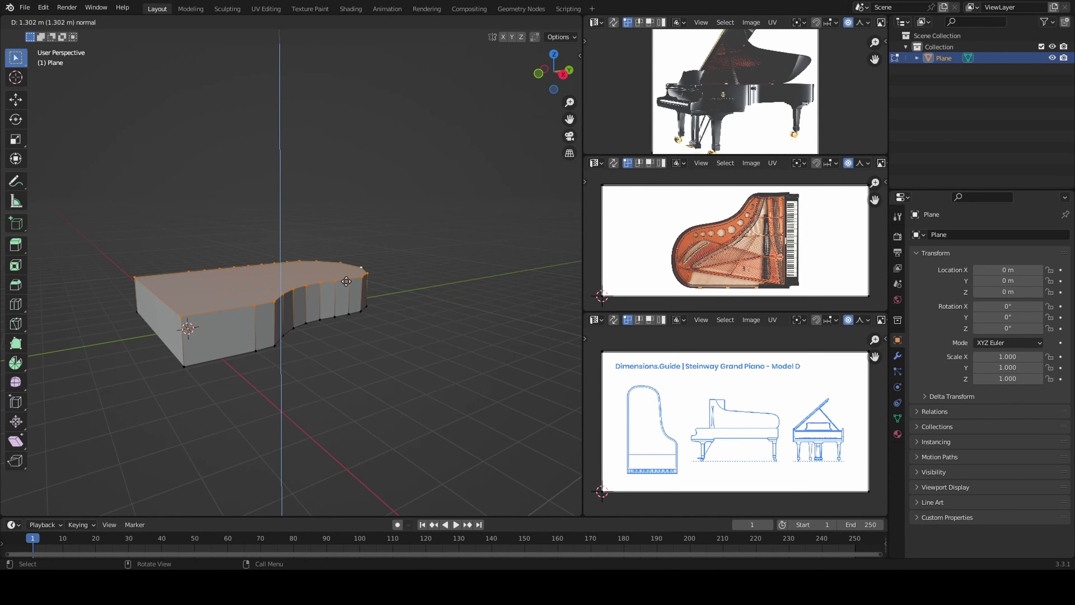
pyautogui.click(346, 281)
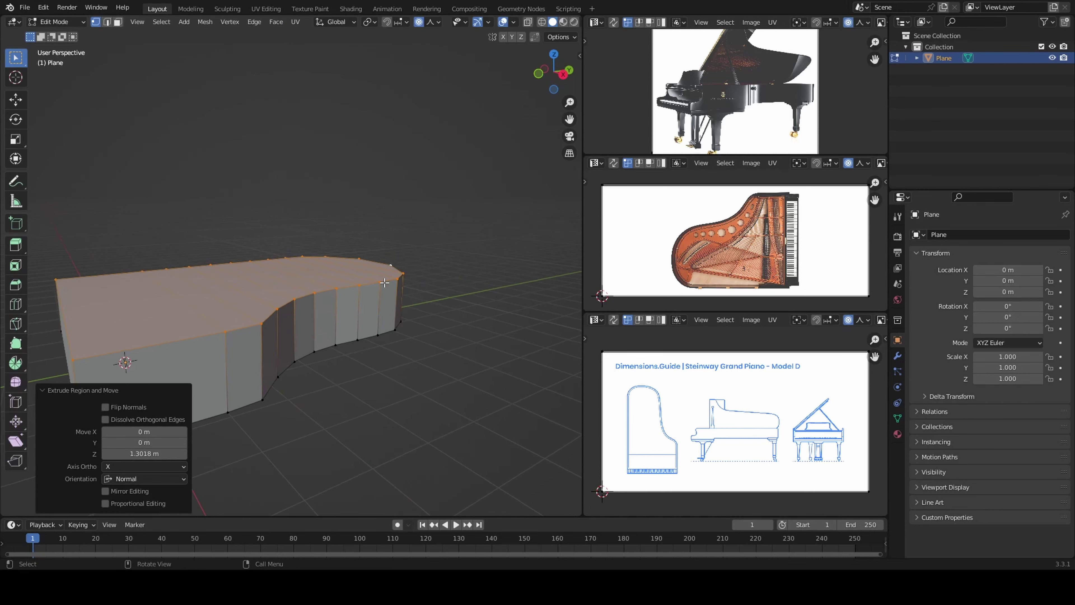
pyautogui.moveTo(346, 281); pyautogui.dragTo(305, 274, button='middle')
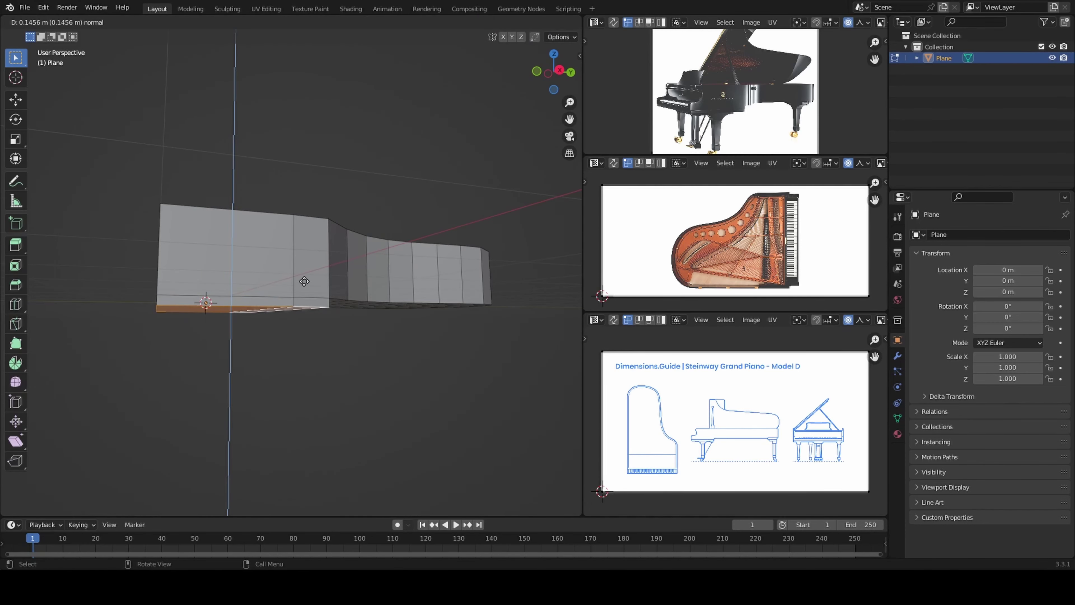
pyautogui.click(304, 281)
# Slightly scale the selected bottom face and extrude it again.
pyautogui.moveTo(304, 281)
pyautogui.mouseDown(button='middle')
pyautogui.moveTo(319, 329)
pyautogui.moveTo(286, 339)
pyautogui.moveTo(280, 318)
pyautogui.mouseUp(button='middle')
pyautogui.scroll(3, 314, 297)
pyautogui.press('s')
pyautogui.click(322, 304)
pyautogui.press('e')
pyautogui.click(309, 314)
pyautogui.scroll(-5, 309, 314)
# Add five evenly spaced horizontal loop cuts around the case sides.
pyautogui.press('1')
pyautogui.hotkey('ctrl', 'r')
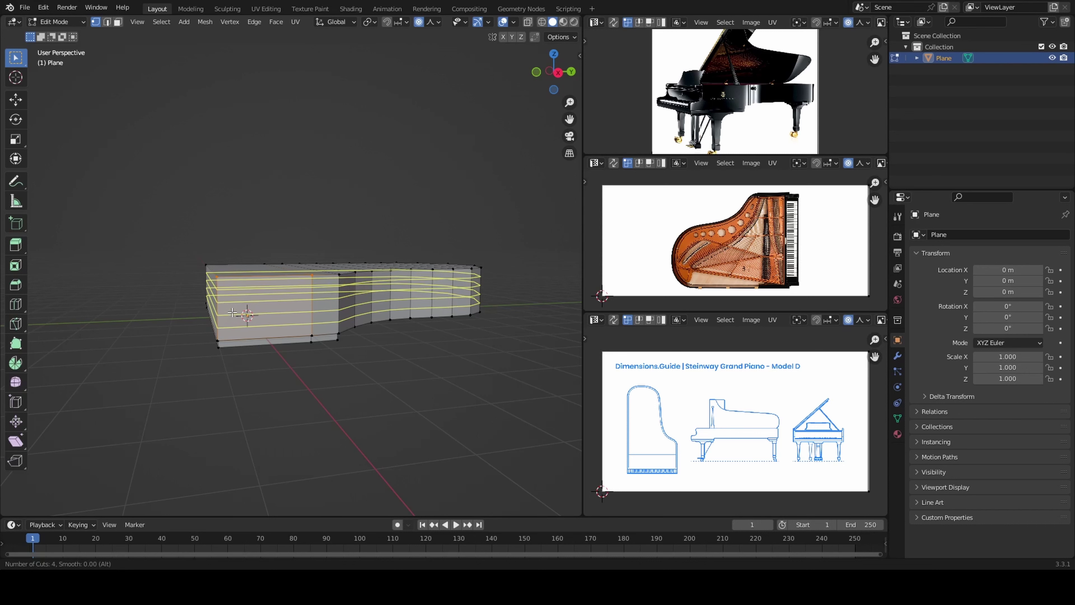
pyautogui.click(232, 313)
pyautogui.rightClick(231, 313)
pyautogui.scroll(3, 366, 296)
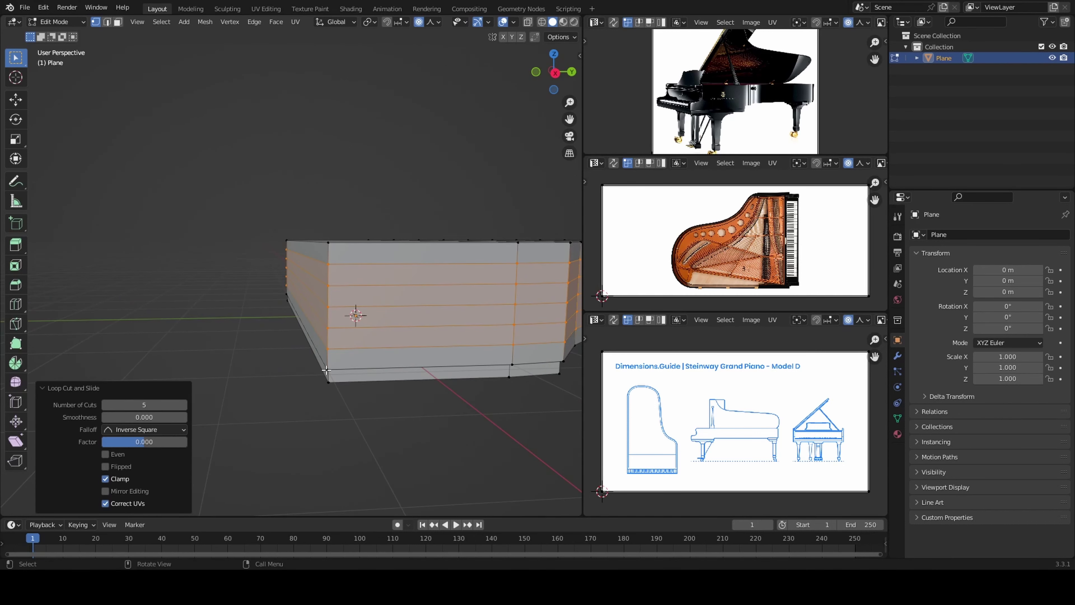
pyautogui.click(328, 277)
# Subdivide an edge loop on the case and slide the new loop near the rim (factor -0.898).
pyautogui.moveTo(288, 295); pyautogui.dragTo(278, 268, button='middle')
pyautogui.moveTo(479, 296)
pyautogui.mouseDown(button='middle')
pyautogui.moveTo(374, 327)
pyautogui.moveTo(415, 392)
pyautogui.moveTo(383, 365)
pyautogui.moveTo(396, 306)
pyautogui.moveTo(195, 252)
pyautogui.mouseUp(button='middle')
pyautogui.keyDown('alt'); pyautogui.click(190, 250); pyautogui.keyUp('alt')
pyautogui.rightClick(202, 240)
pyautogui.click(203, 241)
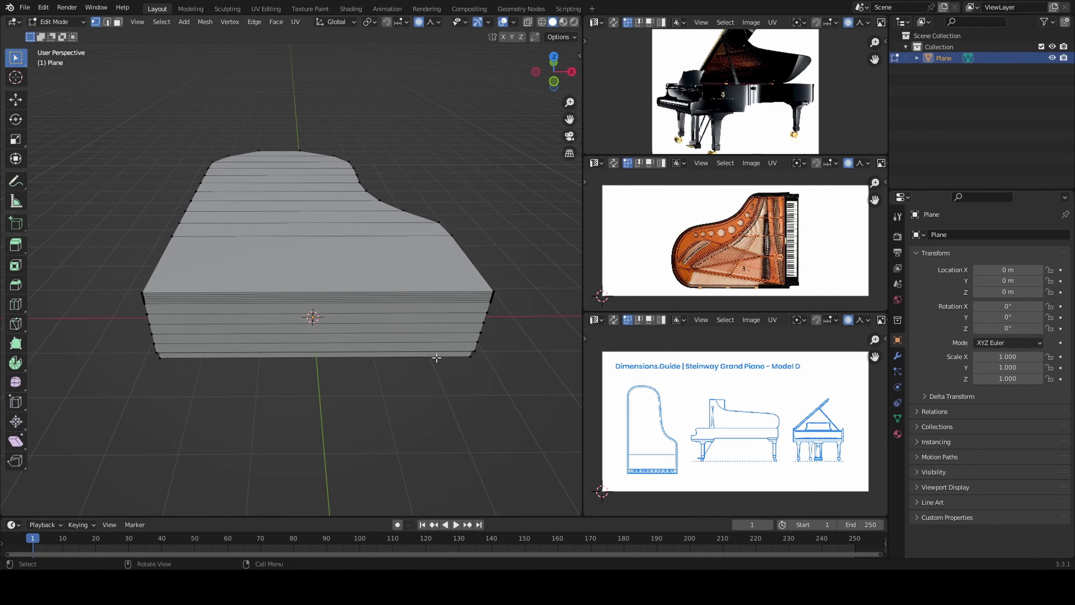
pyautogui.moveTo(436, 358); pyautogui.dragTo(293, 265, button='middle')
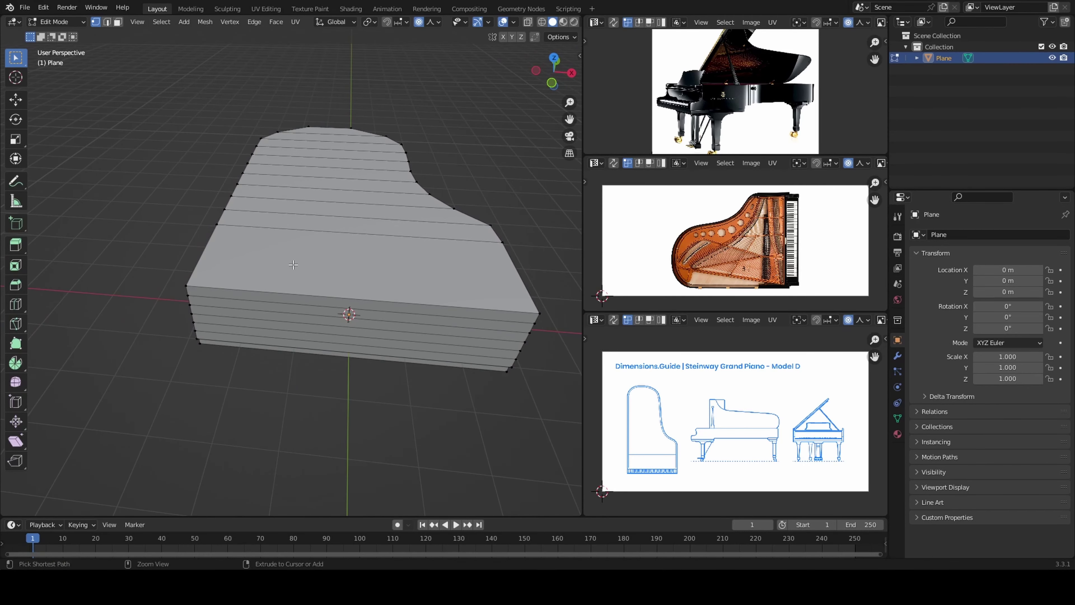
pyautogui.click(202, 244)
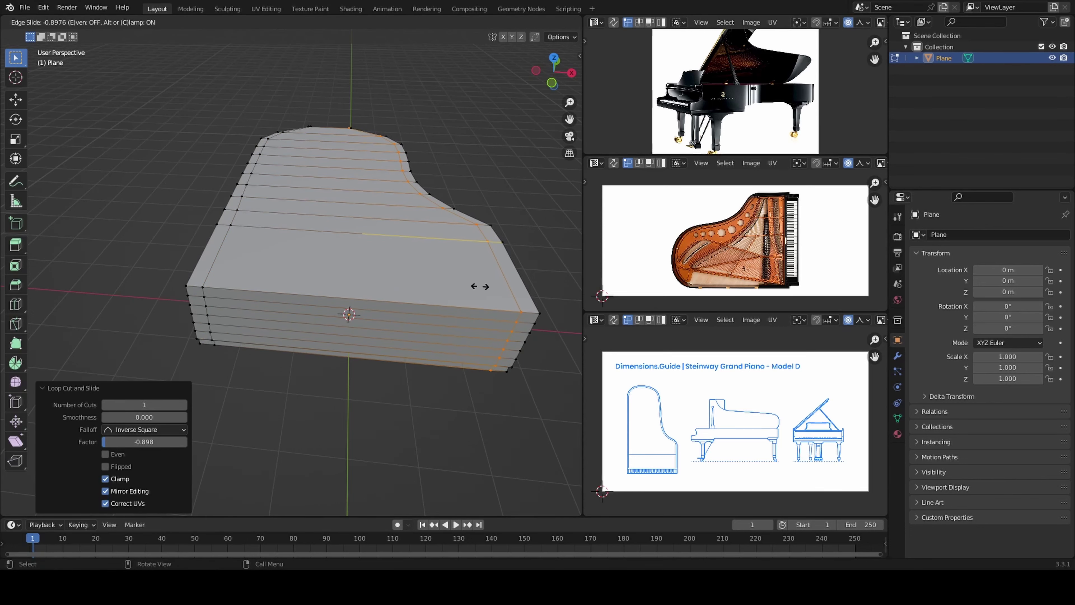
# In front view, box-select the strip at the case's end.
pyautogui.press('Escape')
pyautogui.press('KP_1')
pyautogui.moveTo(202, 250); pyautogui.dragTo(226, 323)
# In face mode, extrude the case's end face outward about 0.14 m.
pyautogui.scroll(3, 226, 323)
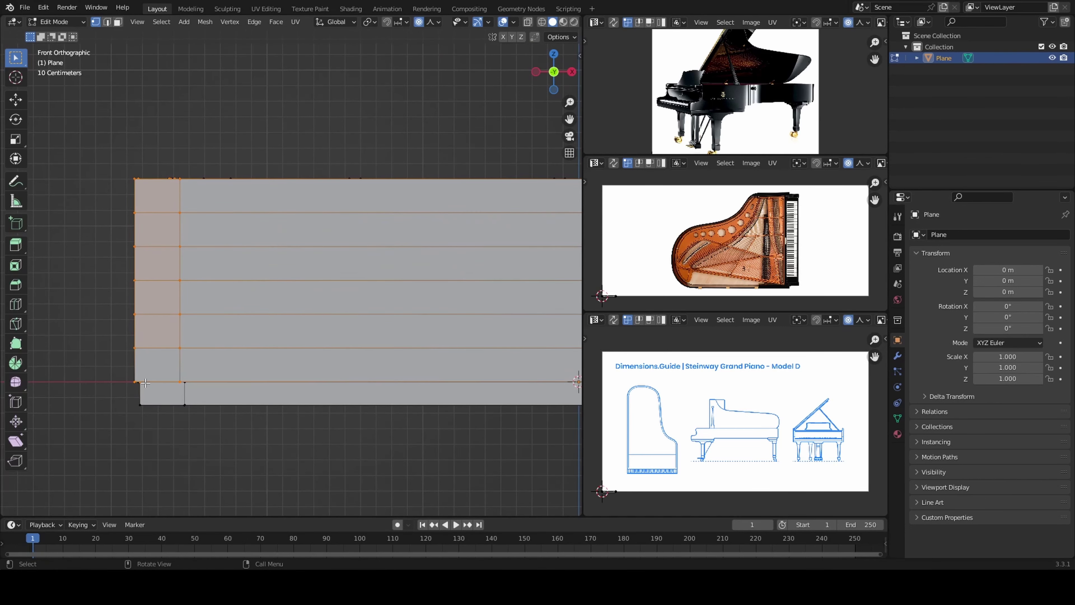
pyautogui.moveTo(226, 323)
pyautogui.mouseDown(button='middle')
pyautogui.moveTo(201, 286)
pyautogui.moveTo(268, 378)
pyautogui.moveTo(304, 358)
pyautogui.mouseUp(button='middle')
pyautogui.press('3')
pyautogui.scroll(-4, 200, 286)
pyautogui.press('KP_1')
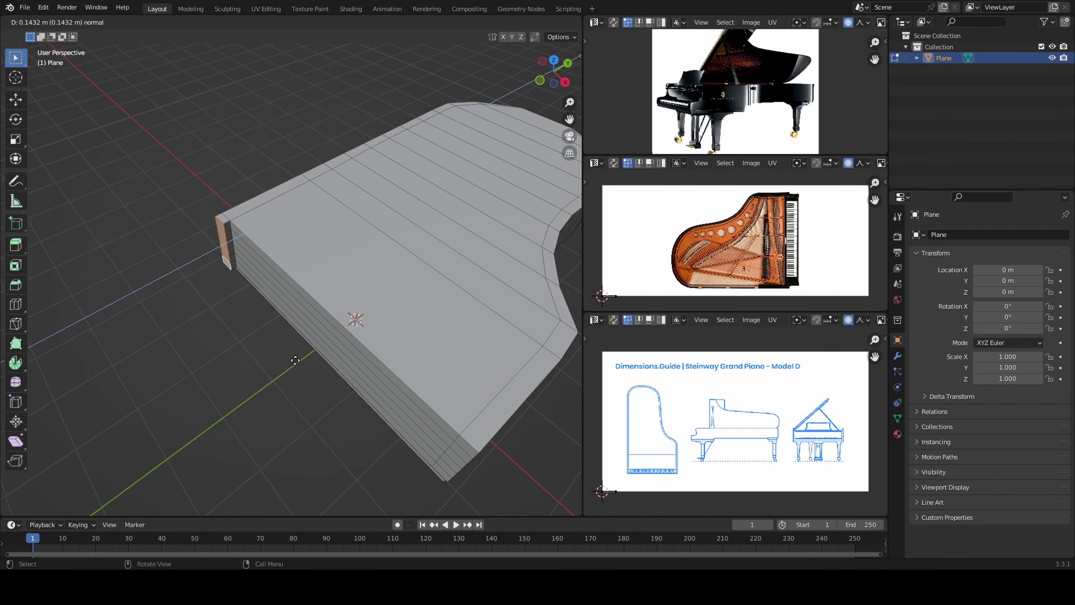
pyautogui.click(295, 360)
# Extrude the selected end faces a further 0.126 m along their normal.
pyautogui.moveTo(295, 360)
pyautogui.mouseDown(button='middle')
pyautogui.moveTo(347, 395)
pyautogui.moveTo(381, 372)
pyautogui.mouseUp(button='middle')
pyautogui.scroll(3, 348, 395)
pyautogui.scroll(-3, 342, 385)
pyautogui.press('e')
pyautogui.click(390, 380)
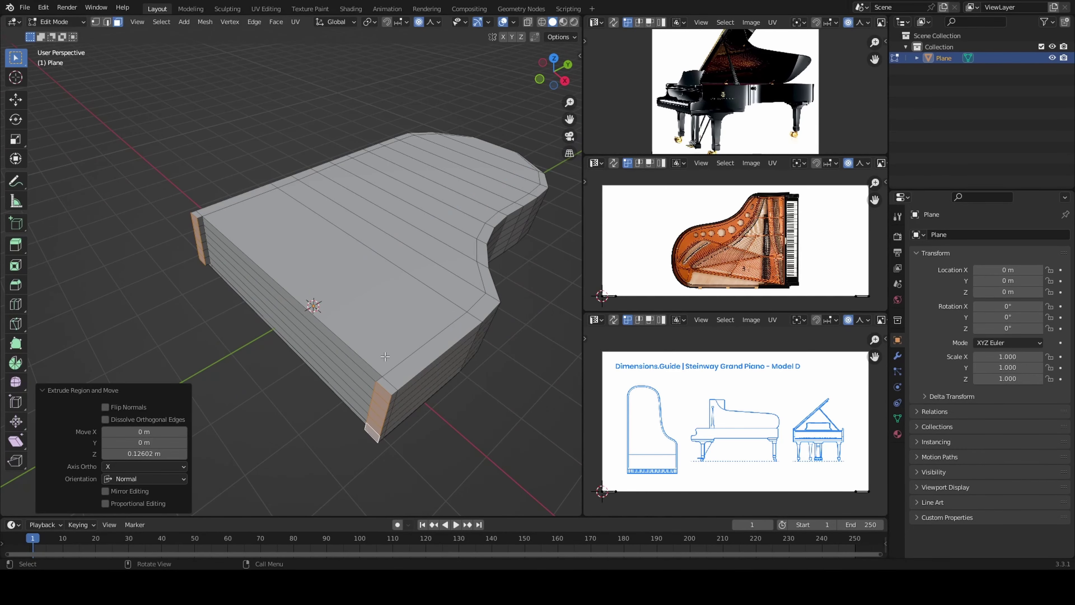
# Using see-through view, add another centered horizontal loop cut around the case.
pyautogui.scroll(4, 391, 345)
pyautogui.moveTo(391, 345)
pyautogui.mouseDown(button='middle')
pyautogui.moveTo(390, 255)
pyautogui.moveTo(404, 378)
pyautogui.moveTo(476, 340)
pyautogui.mouseUp(button='middle')
pyautogui.press('2')
pyautogui.hotkey('alt', 'z')
pyautogui.click(379, 372)
pyautogui.press('a')
pyautogui.hotkey('alt', 'z')
pyautogui.click(431, 363)
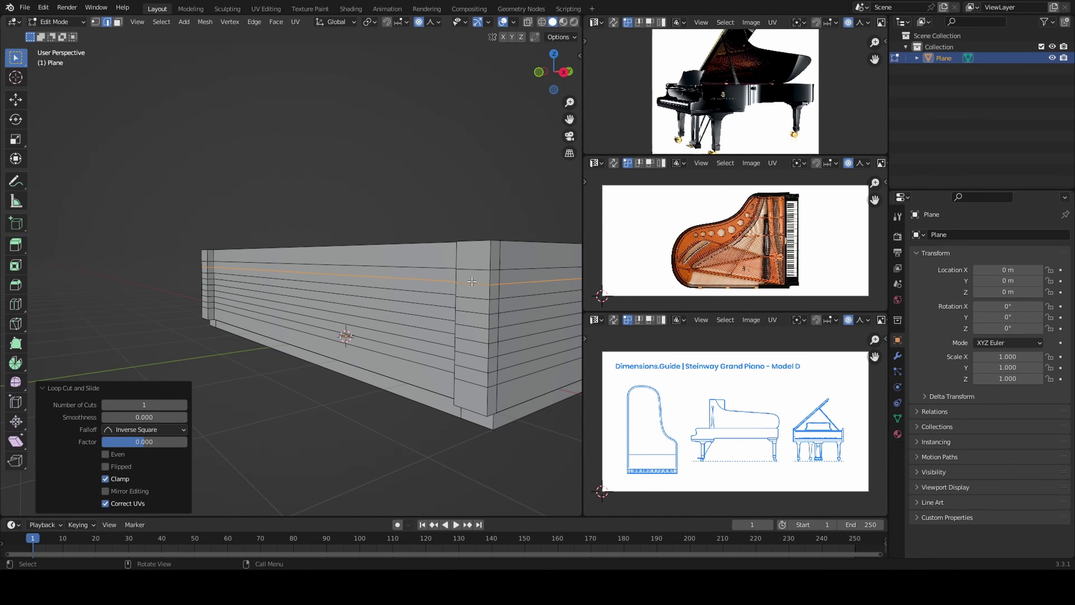
# In face mode, select a corner-column face and then the whole mesh.
pyautogui.press('3')
pyautogui.click(472, 320)
pyautogui.press('a')
pyautogui.moveTo(472, 380); pyautogui.dragTo(318, 331, button='middle')
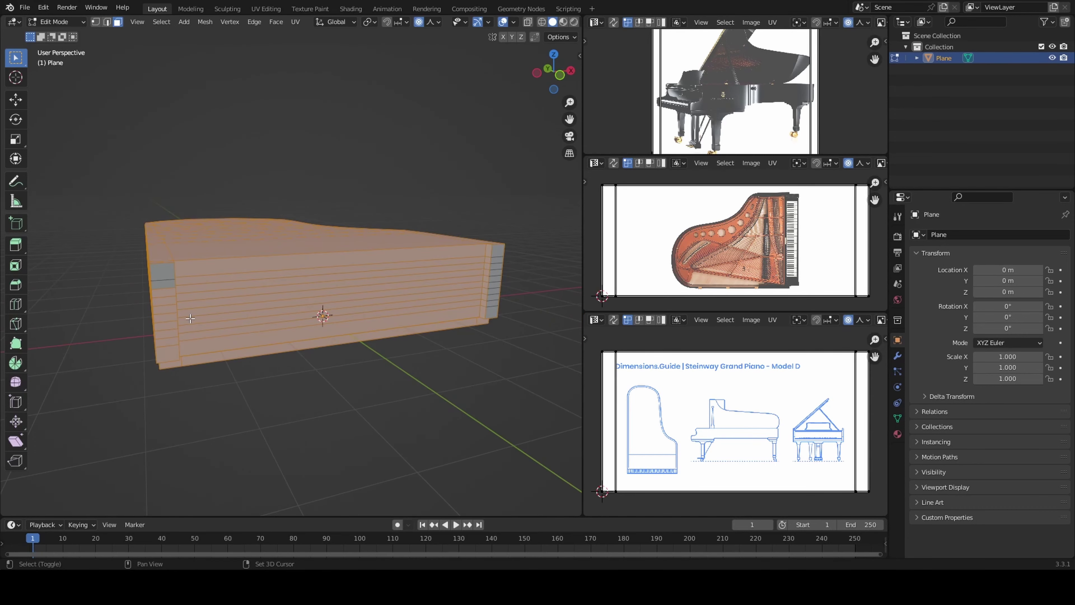
# Delete the middle section of the mesh and set proportional falloff to Sphere.
pyautogui.press('x')
pyautogui.press('1')
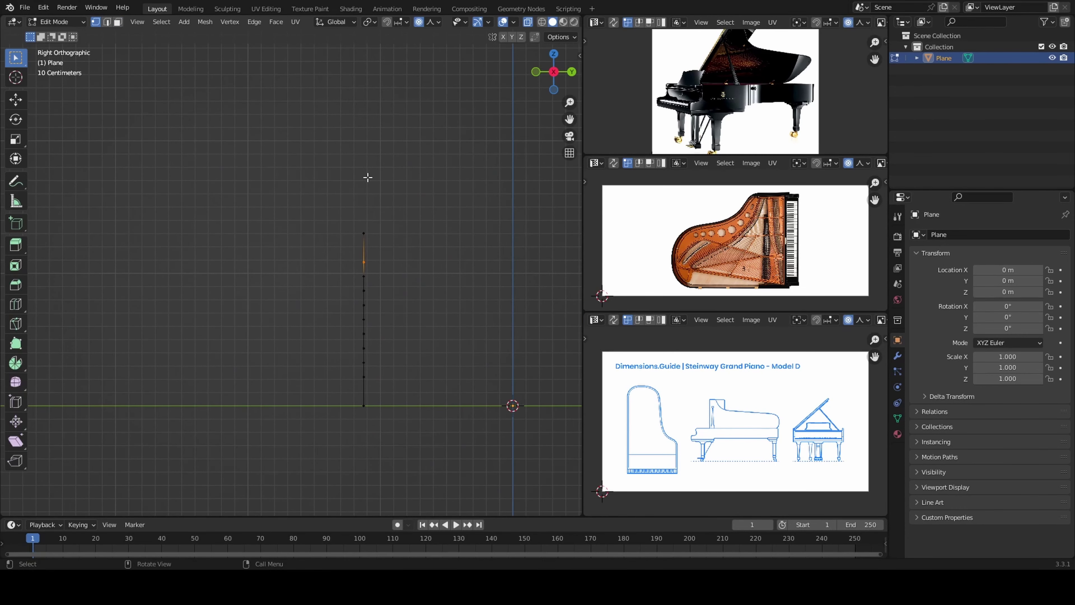
pyautogui.click(438, 21)
pyautogui.click(411, 88)
# Softly move the profile's top and bottom vertices to form the S-curve.
pyautogui.press('g')
pyautogui.press('y')
pyautogui.click(346, 375)
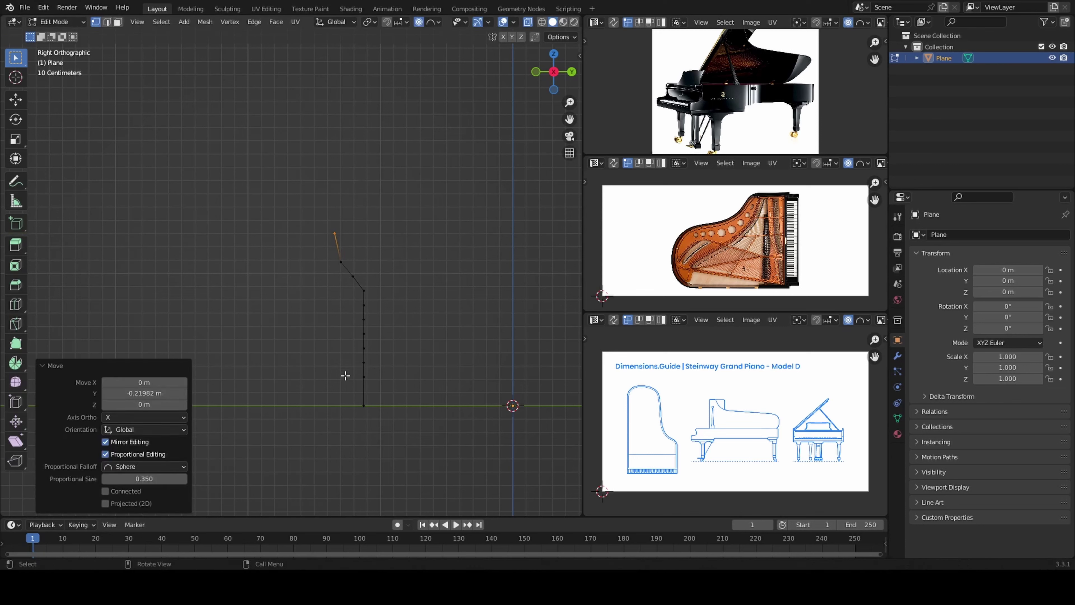
pyautogui.click(363, 406)
pyautogui.press('g')
pyautogui.click(283, 410)
# Refine the curve by moving its bend vertex with a rounded falloff.
pyautogui.click(363, 318)
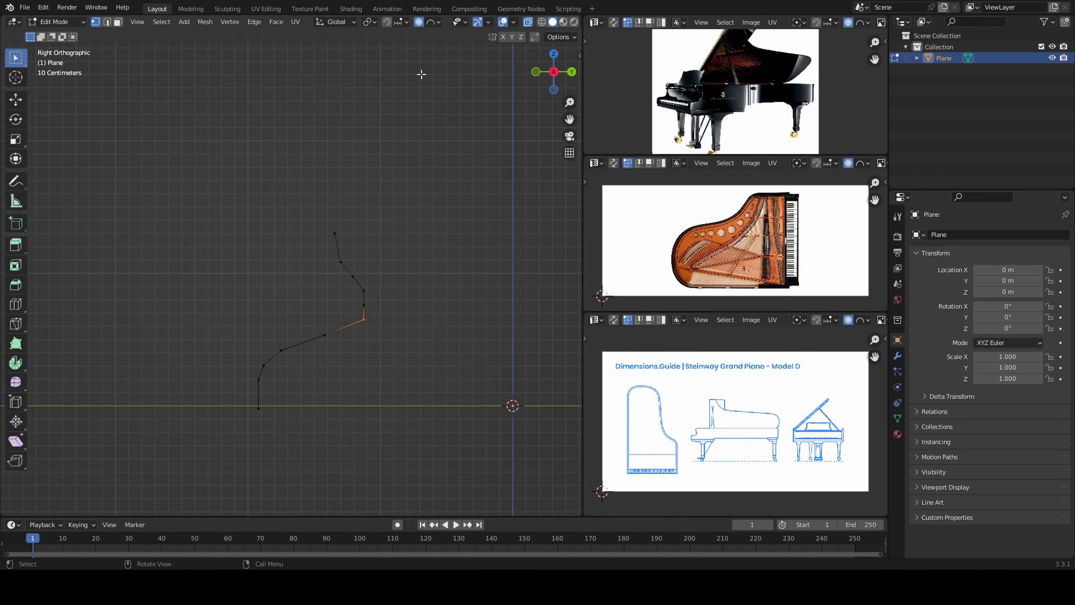
pyautogui.click(438, 22)
pyautogui.click(411, 87)
pyautogui.rightClick(282, 266)
pyautogui.press('g')
pyautogui.click(419, 241)
pyautogui.moveTo(420, 241); pyautogui.dragTo(372, 239, button='middle')
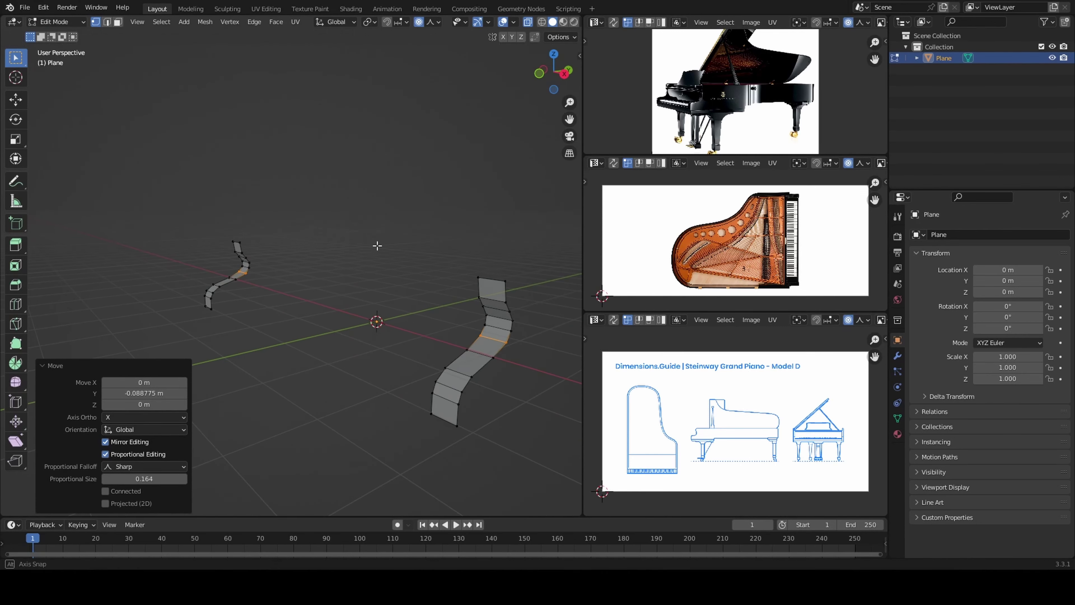
# Reveal the hidden case geometry and softly reshape the side profile vertices.
pyautogui.hotkey('alt', 'h')
pyautogui.scroll(3, 391, 324)
pyautogui.hotkey('alt', 'a')
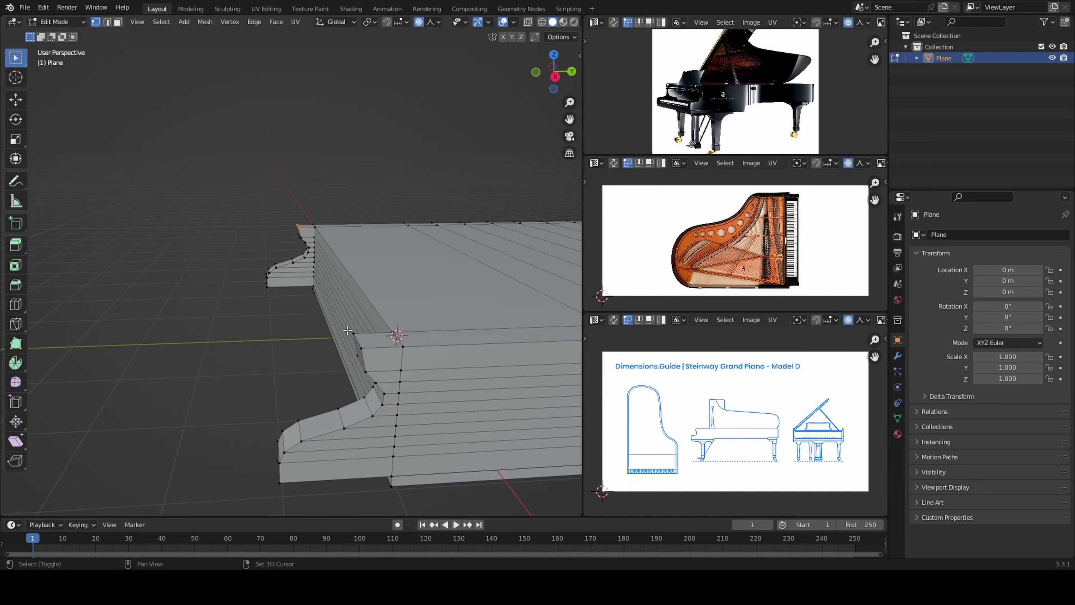
pyautogui.press('g')
pyautogui.moveTo(360, 356)
pyautogui.mouseDown(button='middle')
pyautogui.moveTo(449, 343)
pyautogui.moveTo(443, 249)
pyautogui.mouseUp(button='middle')
pyautogui.click(456, 342)
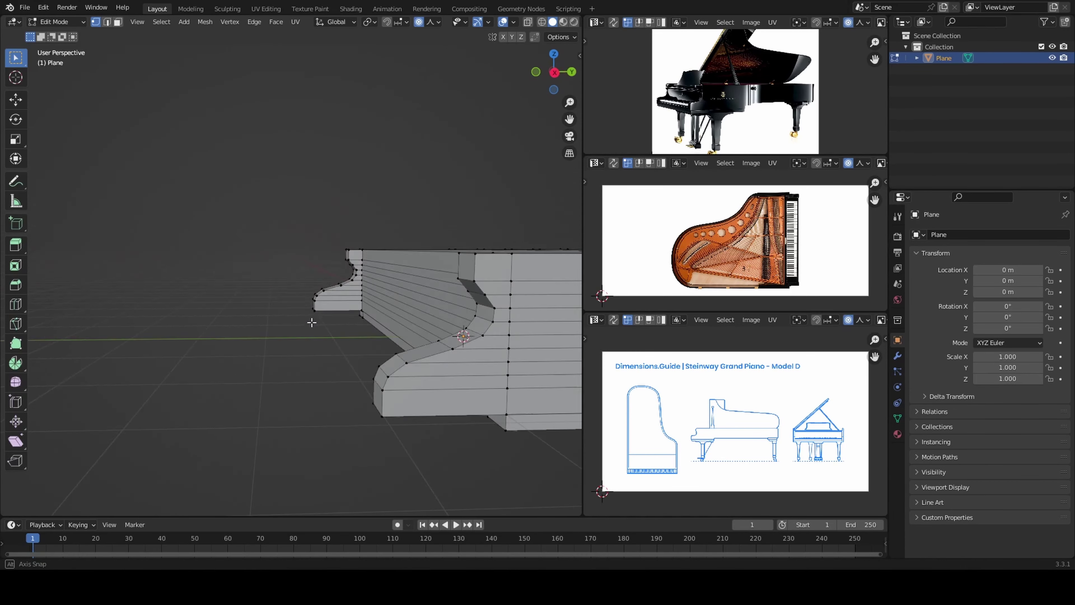
# Extrude the case's top rim faces upward and orbit to inspect them.
pyautogui.press('3')
pyautogui.keyDown('alt'); pyautogui.click(443, 249); pyautogui.keyUp('alt')
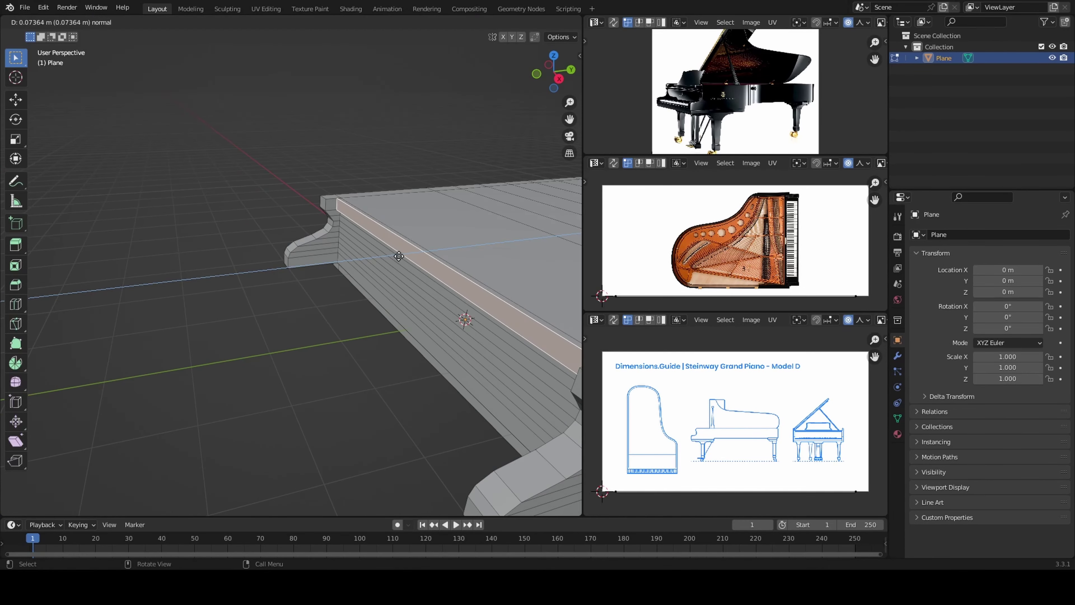
pyautogui.press('e')
pyautogui.click(384, 228)
pyautogui.moveTo(384, 228)
pyautogui.mouseDown(button='middle')
pyautogui.moveTo(439, 318)
pyautogui.moveTo(295, 318)
pyautogui.moveTo(330, 343)
pyautogui.moveTo(396, 314)
pyautogui.moveTo(400, 357)
pyautogui.mouseUp(button='middle')
# Add two centred loop cuts across the underside of the case.
pyautogui.hotkey('ctrl', 'r')
pyautogui.scroll(1, 330, 344)
pyautogui.click(330, 343)
pyautogui.rightClick(330, 344)
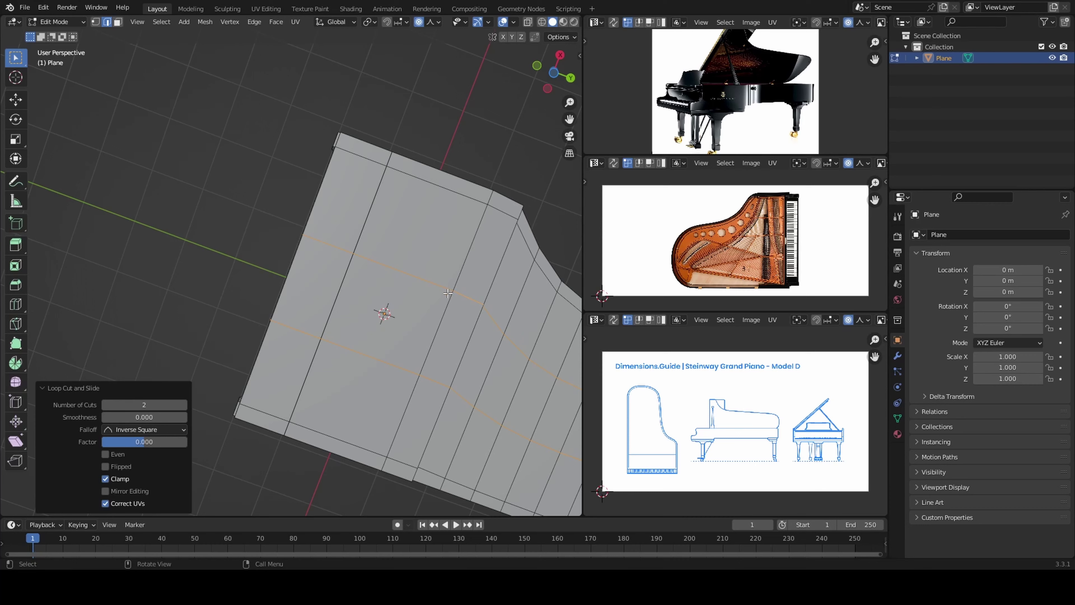
# Select two square underside faces, inset them and extrude them into pads.
pyautogui.press('3')
pyautogui.moveTo(448, 293); pyautogui.dragTo(419, 260, button='middle')
pyautogui.click(419, 260)
pyautogui.keyDown('shift'); pyautogui.click(354, 423); pyautogui.keyUp('shift')
pyautogui.press('i')
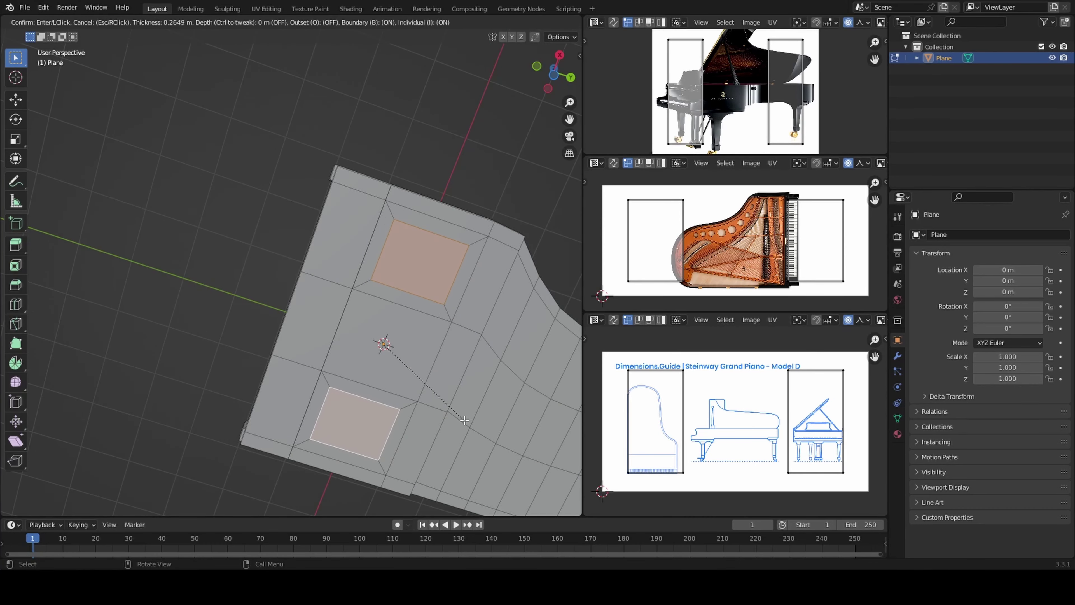
pyautogui.click(464, 420)
pyautogui.press('e')
pyautogui.click(425, 431)
pyautogui.moveTo(464, 420)
pyautogui.mouseDown(button='middle')
pyautogui.moveTo(424, 431)
pyautogui.moveTo(374, 257)
pyautogui.moveTo(486, 413)
pyautogui.moveTo(415, 396)
pyautogui.mouseUp(button='middle')
pyautogui.press('s')
# Inset and extrude the pad faces again, adding another inset for the legs.
pyautogui.press('i')
pyautogui.click(372, 271)
pyautogui.click(478, 418)
pyautogui.scroll(-3, 478, 417)
pyautogui.scroll(2, 433, 401)
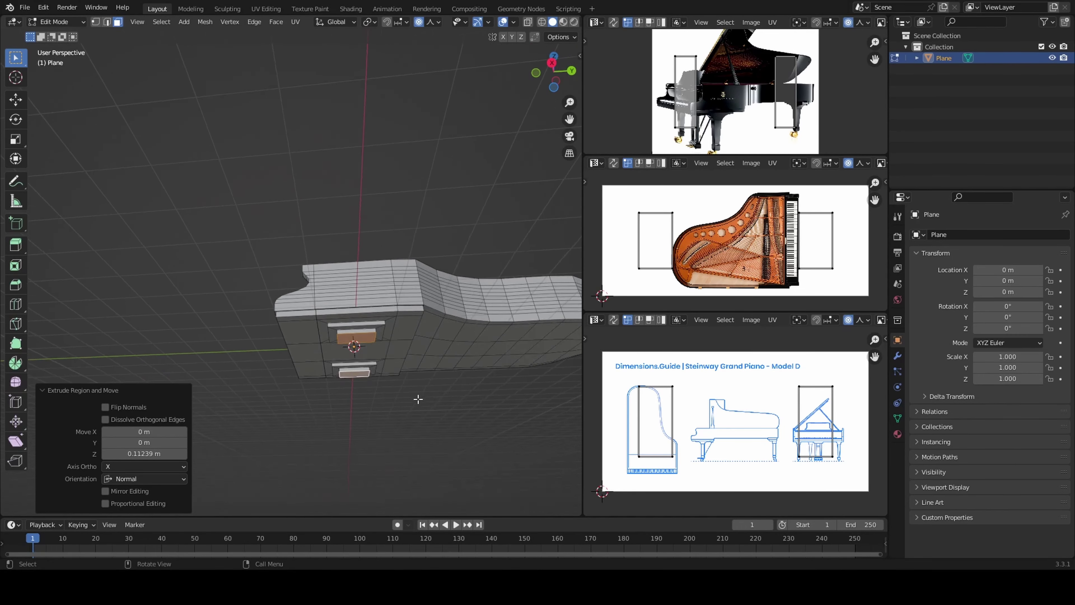
pyautogui.press('i')
pyautogui.click(412, 398)
pyautogui.press('Escape')
# Extrude the inset pad faces down into two long legs.
pyautogui.press('i')
pyautogui.click(408, 396)
pyautogui.press('e')
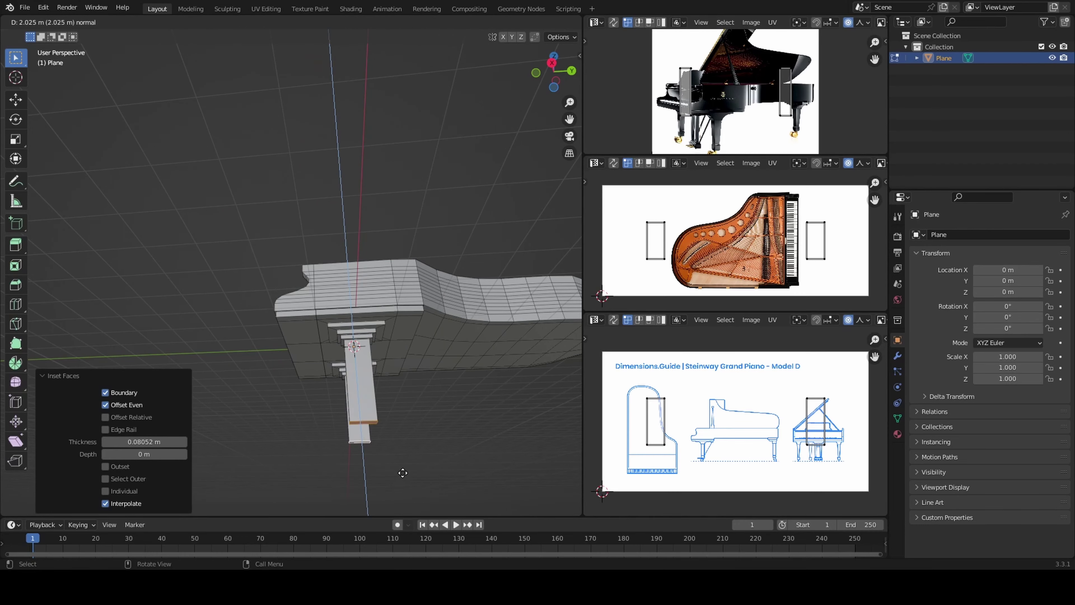
pyautogui.click(403, 473)
pyautogui.moveTo(411, 451); pyautogui.dragTo(369, 413, button='middle')
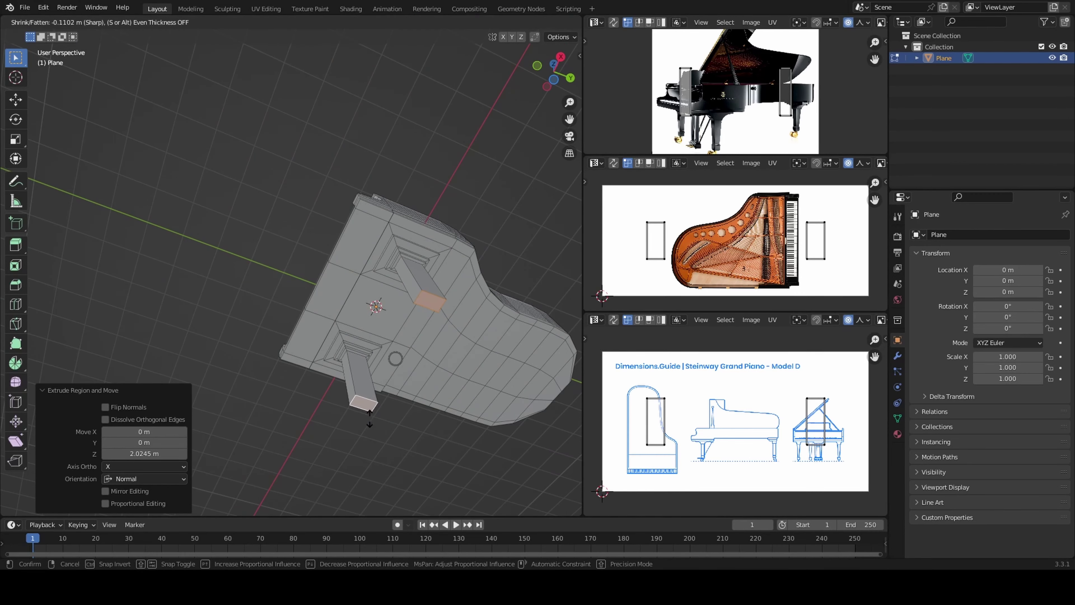
pyautogui.moveTo(381, 296)
pyautogui.mouseDown(button='middle')
pyautogui.moveTo(300, 299)
pyautogui.moveTo(424, 304)
pyautogui.moveTo(340, 394)
pyautogui.moveTo(305, 283)
pyautogui.moveTo(347, 320)
pyautogui.moveTo(497, 367)
pyautogui.moveTo(427, 356)
pyautogui.moveTo(456, 307)
pyautogui.moveTo(376, 255)
pyautogui.moveTo(313, 305)
pyautogui.mouseUp(button='middle')
# Taper the leg bottoms by scaling them narrower in Y and X.
pyautogui.press('s')
pyautogui.press('y')
pyautogui.press('x')
pyautogui.click(424, 304)
pyautogui.click(345, 392)
# Select both stepped pedestals and scale them along X to spread them apart.
pyautogui.click(313, 304)
pyautogui.click(372, 301)
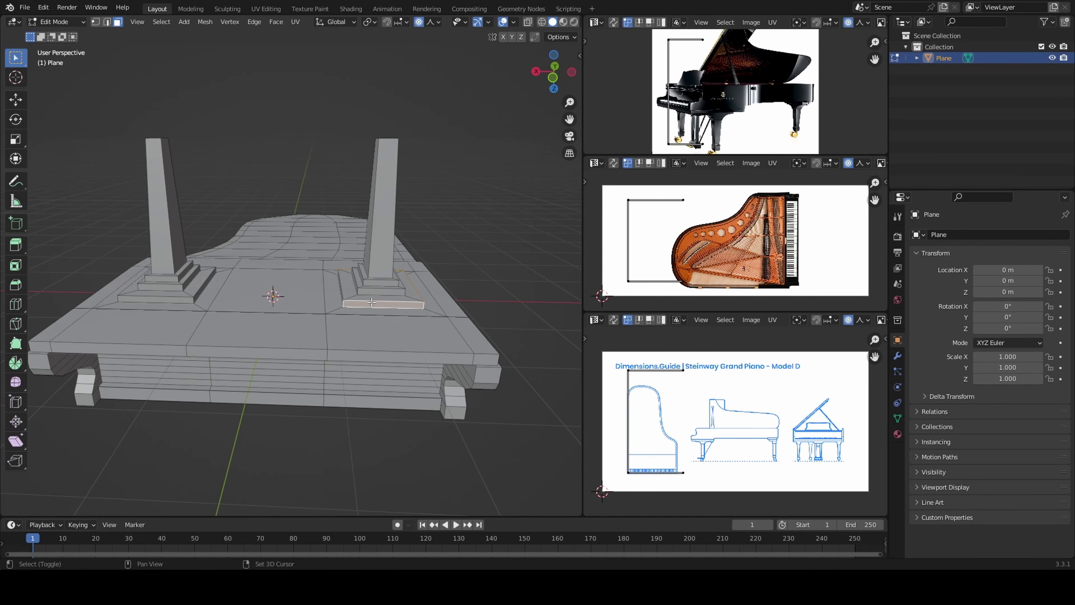
pyautogui.keyDown('alt'); pyautogui.click(350, 296); pyautogui.keyUp('alt')
pyautogui.hotkey('ctrl', 'z')
pyautogui.scroll(5, 383, 365)
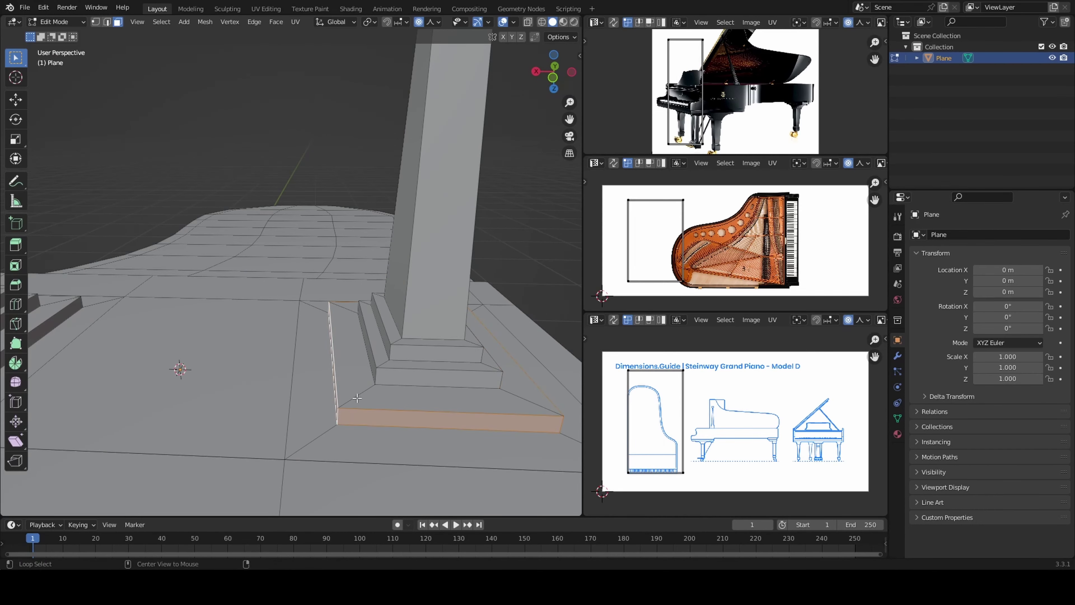
pyautogui.moveTo(415, 297)
pyautogui.mouseDown(button='middle')
pyautogui.moveTo(381, 275)
pyautogui.moveTo(334, 335)
pyautogui.mouseUp(button='middle')
pyautogui.keyDown('alt'); pyautogui.keyDown('shift'); pyautogui.click(262, 413); pyautogui.keyUp('shift'); pyautogui.keyUp('alt')
pyautogui.hotkey('ctrl', 'l')
pyautogui.press('s')
pyautogui.press('x')
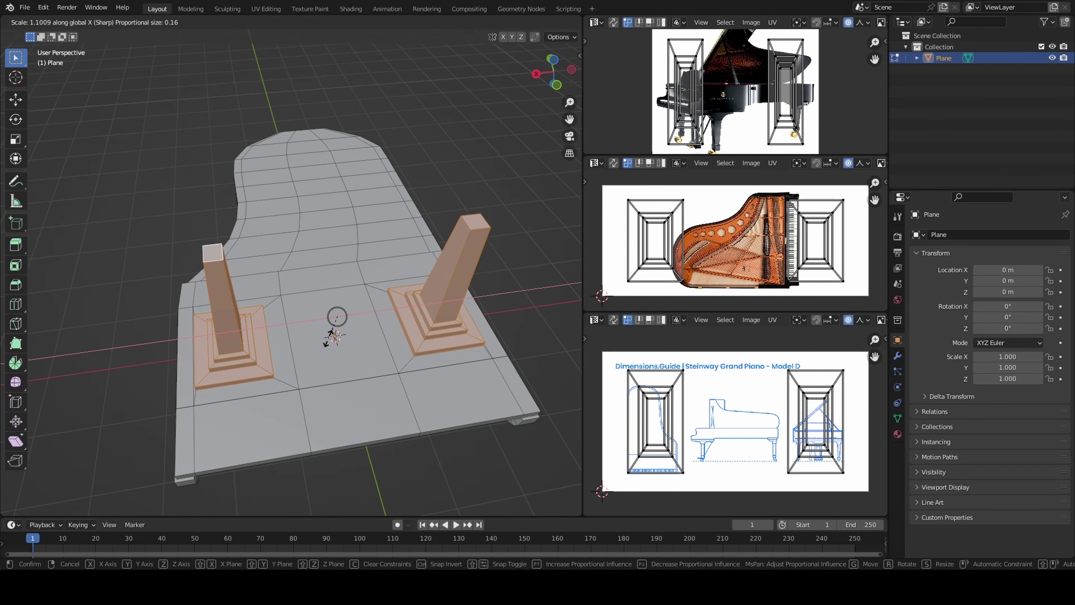
pyautogui.click(328, 338)
# Inset the top faces of both pedestals.
pyautogui.hotkey('alt', 'a')
pyautogui.scroll(-5, 334, 336)
pyautogui.scroll(5, 334, 337)
pyautogui.moveTo(334, 337)
pyautogui.mouseDown(button='middle')
pyautogui.moveTo(428, 350)
pyautogui.moveTo(400, 353)
pyautogui.moveTo(381, 322)
pyautogui.moveTo(465, 346)
pyautogui.moveTo(257, 371)
pyautogui.mouseUp(button='middle')
pyautogui.click(248, 312)
pyautogui.keyDown('shift'); pyautogui.click(451, 360); pyautogui.keyUp('shift')
pyautogui.press('i')
pyautogui.click(394, 296)
pyautogui.scroll(3, 395, 296)
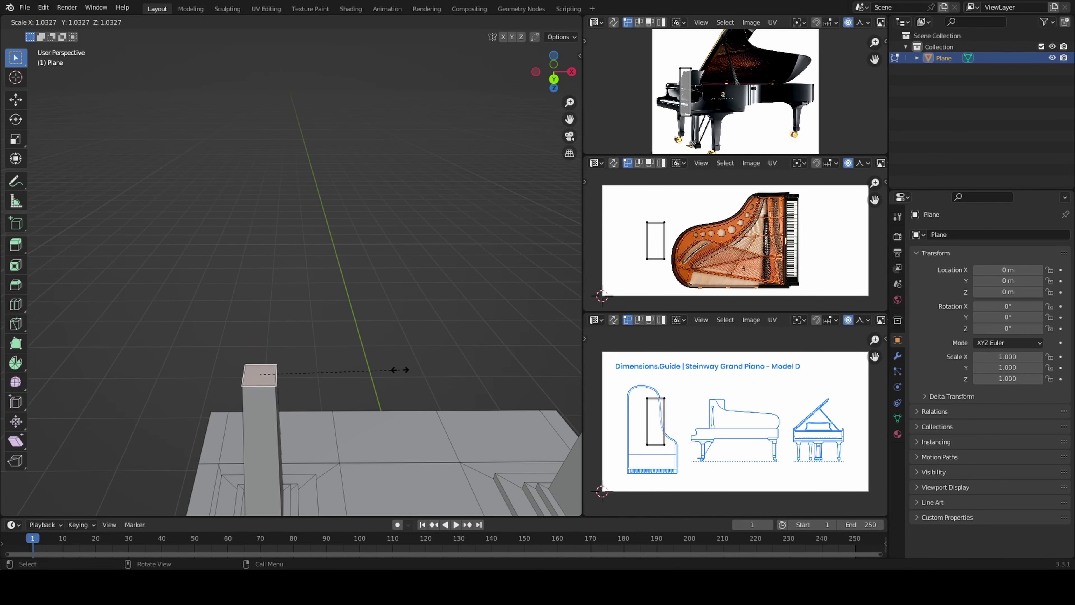
# Cancel the pending scale and select faces on the side of the case.
pyautogui.press('Escape')
pyautogui.moveTo(400, 370)
pyautogui.mouseDown(button='middle')
pyautogui.moveTo(393, 401)
pyautogui.moveTo(314, 319)
pyautogui.mouseUp(button='middle')
pyautogui.scroll(-2, 392, 402)
pyautogui.scroll(4, 347, 365)
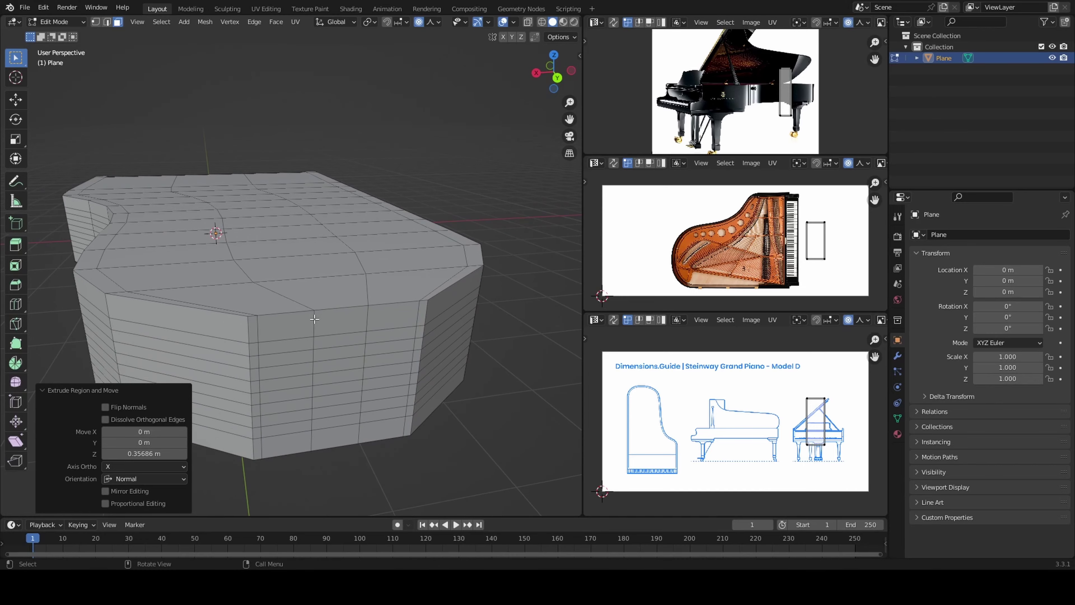
pyautogui.keyDown('alt'); pyautogui.click(322, 314); pyautogui.keyUp('alt')
pyautogui.keyDown('alt'); pyautogui.click(373, 368); pyautogui.keyUp('alt')
pyautogui.moveTo(373, 369)
pyautogui.mouseDown(button='middle')
pyautogui.moveTo(339, 347)
pyautogui.moveTo(334, 364)
pyautogui.moveTo(207, 363)
pyautogui.moveTo(296, 381)
pyautogui.mouseUp(button='middle')
pyautogui.click(334, 362)
pyautogui.scroll(-3, 333, 377)
pyautogui.scroll(5, 296, 381)
# Duplicate a whole front leg and move the copy under the piano's tail.
pyautogui.keyDown('alt'); pyautogui.click(336, 420); pyautogui.keyUp('alt')
pyautogui.moveTo(336, 420)
pyautogui.mouseDown(button='middle')
pyautogui.moveTo(316, 440)
pyautogui.moveTo(380, 418)
pyautogui.moveTo(364, 428)
pyautogui.mouseUp(button='middle')
pyautogui.scroll(-5, 347, 423)
pyautogui.hotkey('ctrl', 'l')
pyautogui.hotkey('shift', 'd')
pyautogui.rightClick(381, 417)
pyautogui.press('g')
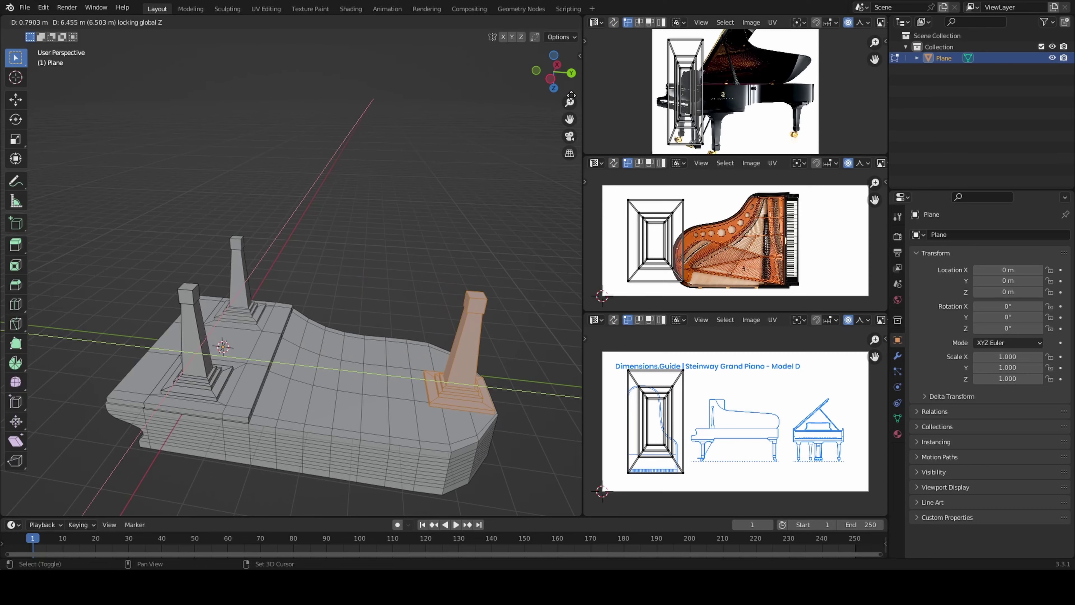
pyautogui.click(570, 94)
# View the case from below and nudge the copied leg into place under the tail.
pyautogui.moveTo(571, 95); pyautogui.dragTo(454, 371, button='middle')
pyautogui.scroll(3, 453, 372)
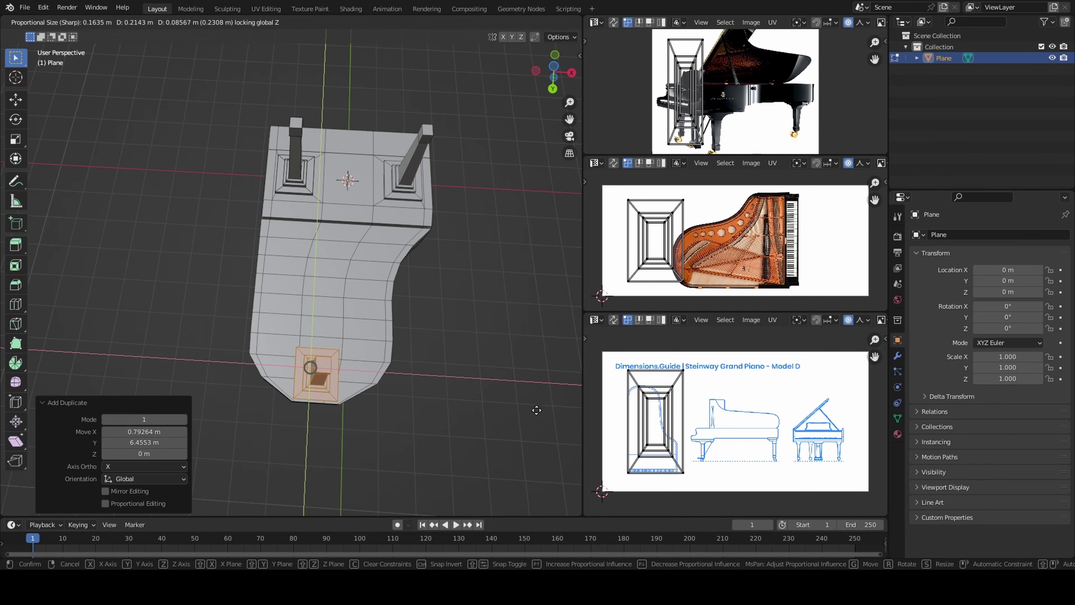
pyautogui.click(532, 422)
pyautogui.moveTo(532, 422); pyautogui.dragTo(381, 297, button='middle')
pyautogui.scroll(3, 381, 297)
pyautogui.click(546, 81)
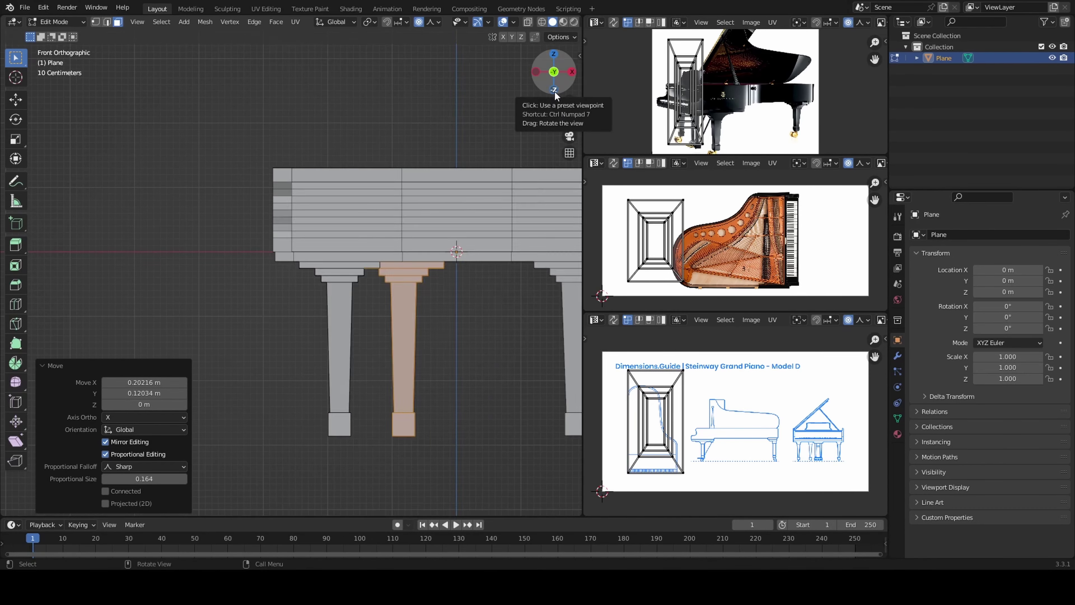
pyautogui.scroll(5, 425, 393)
pyautogui.moveTo(425, 395)
pyautogui.mouseDown(button='middle')
pyautogui.moveTo(454, 356)
pyautogui.moveTo(507, 170)
pyautogui.mouseUp(button='middle')
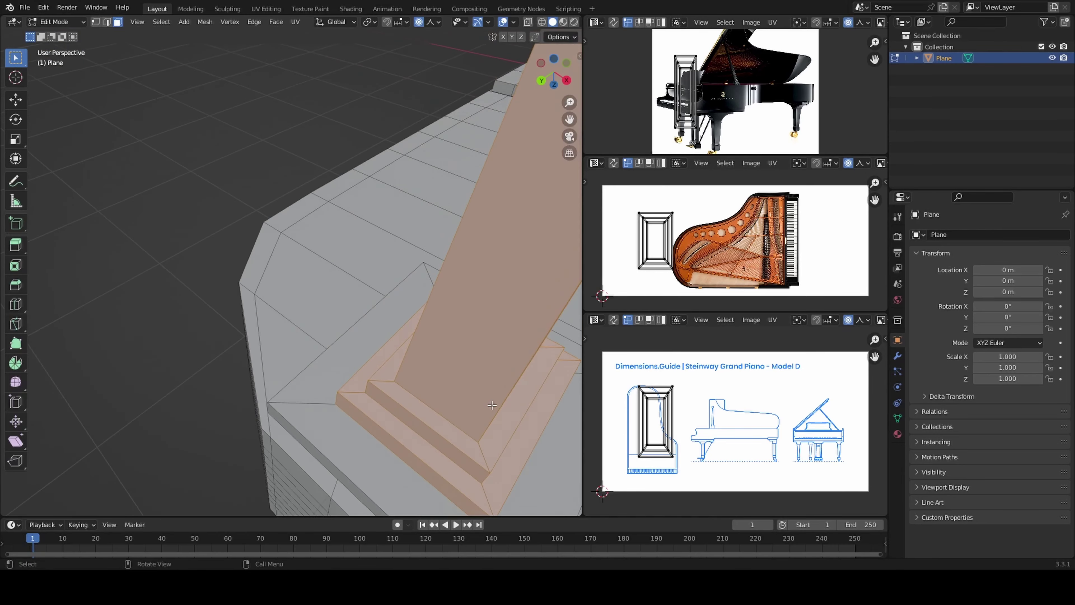
pyautogui.click(553, 52)
pyautogui.press('g')
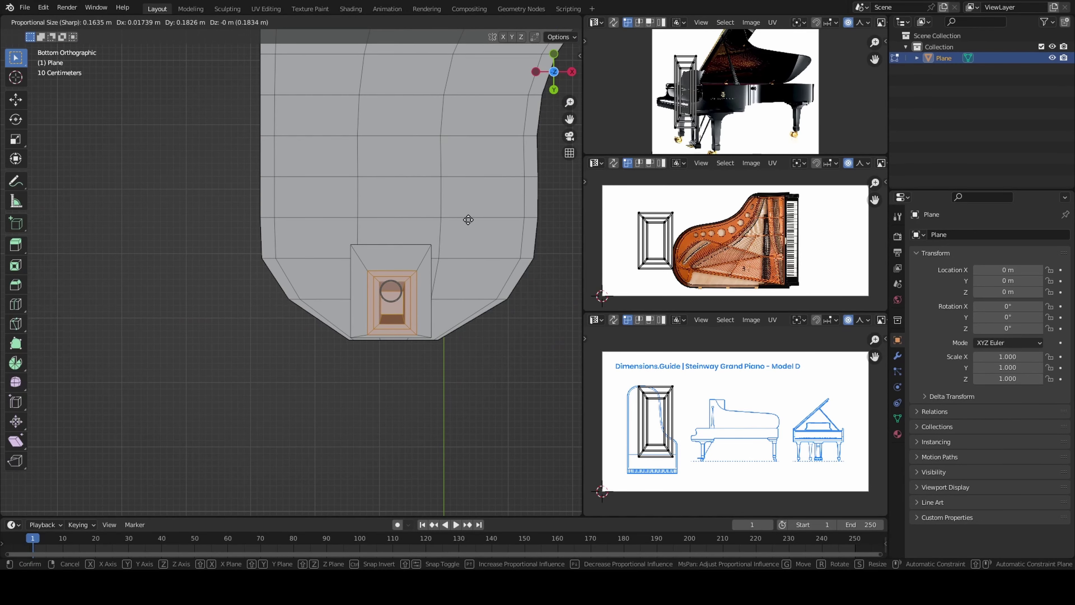
pyautogui.click(468, 229)
# Extrude the new leg's top face and raise it vertically toward the case.
pyautogui.moveTo(468, 229); pyautogui.dragTo(377, 252, button='middle')
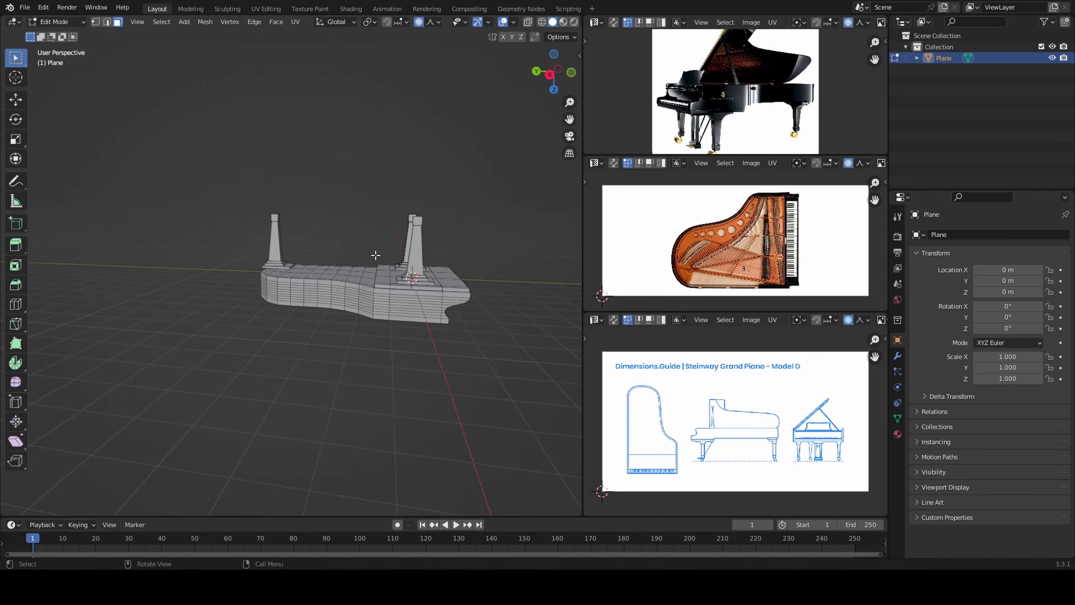
pyautogui.scroll(4, 376, 252)
pyautogui.scroll(3, 423, 233)
pyautogui.click(476, 218)
pyautogui.press('e')
pyautogui.click(467, 247)
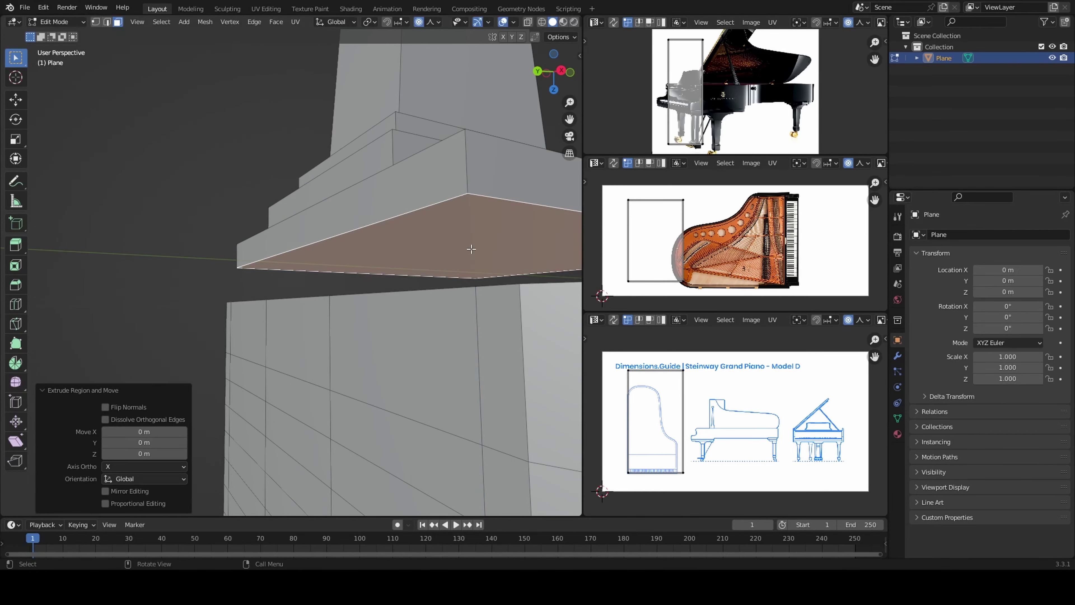
pyautogui.press('g')
pyautogui.press('z')
pyautogui.scroll(-6, 372, 229)
pyautogui.moveTo(372, 229); pyautogui.dragTo(337, 313, button='middle')
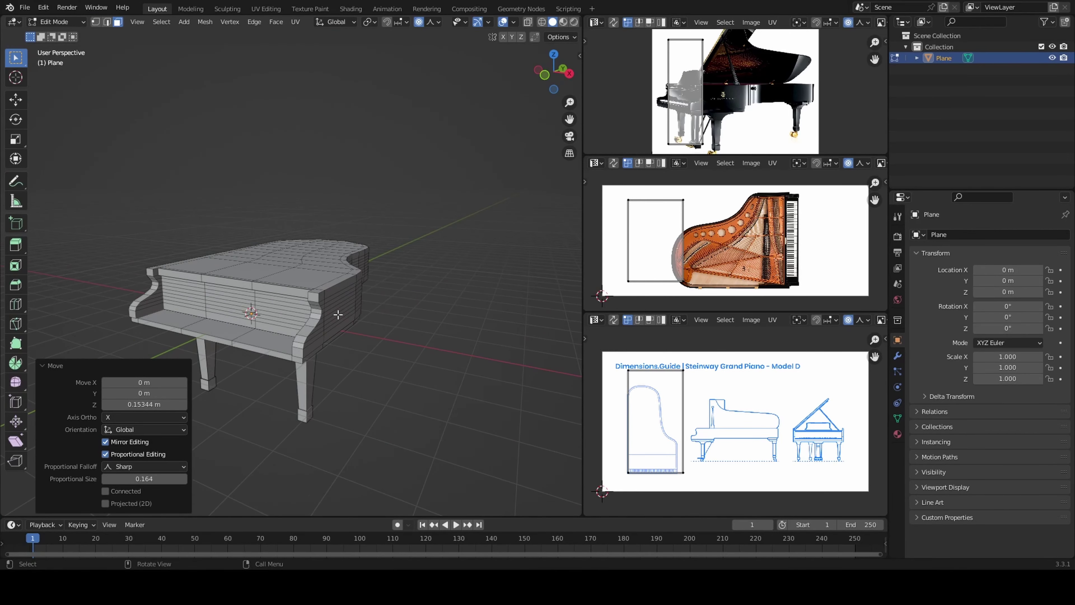
# Edge-slide the top edge of the new leg to fit it against the case.
pyautogui.click(24, 7)
pyautogui.moveTo(271, 322)
pyautogui.mouseDown(button='middle')
pyautogui.moveTo(305, 386)
pyautogui.moveTo(381, 338)
pyautogui.mouseUp(button='middle')
pyautogui.scroll(5, 305, 386)
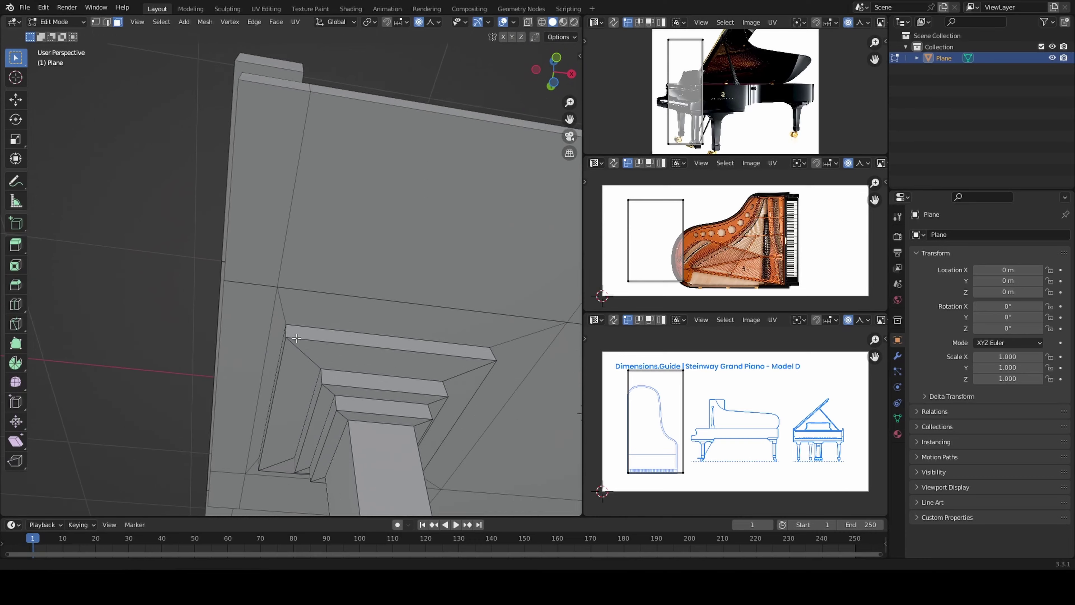
pyautogui.click(237, 309)
pyautogui.press('2')
pyautogui.scroll(-2, 525, 271)
pyautogui.click(526, 276)
pyautogui.scroll(3, 282, 294)
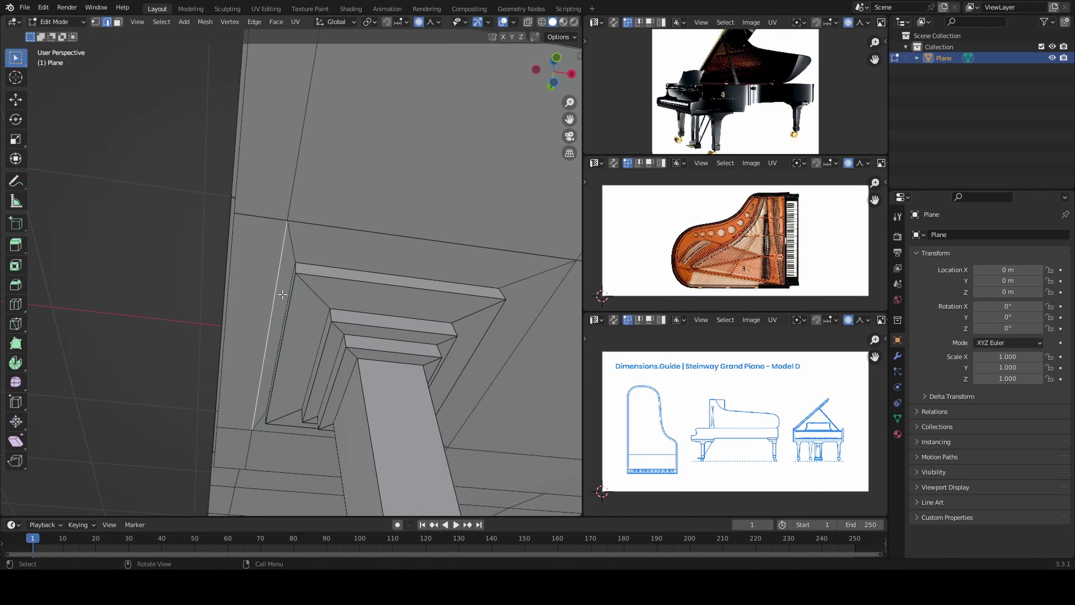
pyautogui.click(242, 292)
pyautogui.scroll(-5, 241, 292)
pyautogui.scroll(5, 275, 297)
# Select the connected new leg and its bottom face, inspecting all three legs.
pyautogui.moveTo(275, 296)
pyautogui.keyDown('shift'); pyautogui.mouseDown(button='middle')
pyautogui.moveTo(296, 254)
pyautogui.moveTo(323, 296)
pyautogui.moveTo(332, 180)
pyautogui.mouseUp(button='middle'); pyautogui.keyUp('shift')
pyautogui.scroll(3, 326, 237)
pyautogui.scroll(-3, 332, 180)
pyautogui.press('3')
pyautogui.press('l')
pyautogui.press('l')
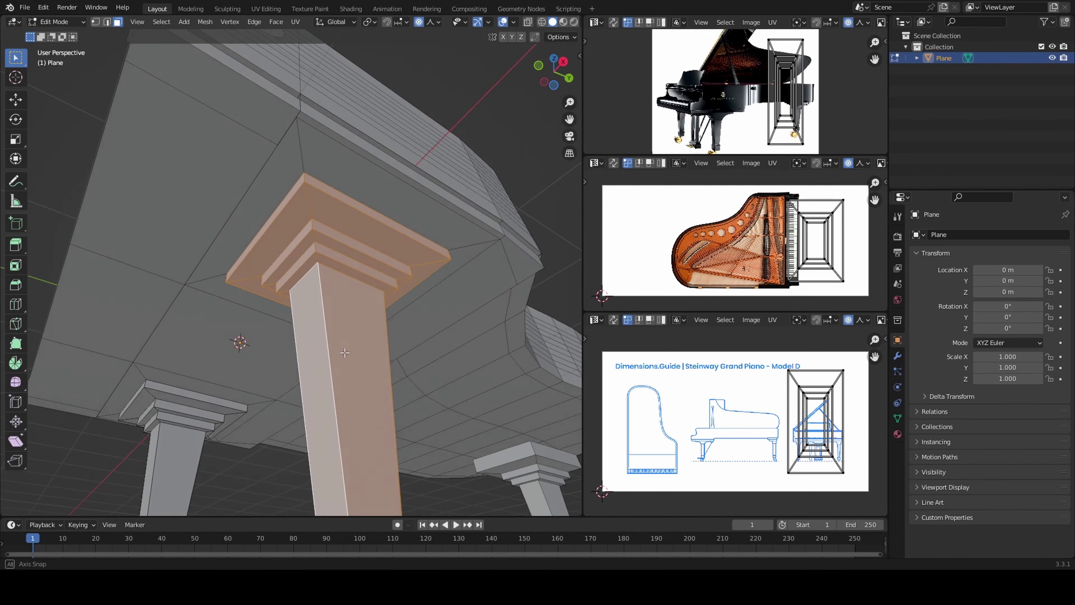
pyautogui.keyDown('shift'); pyautogui.click(274, 292); pyautogui.keyUp('shift')
pyautogui.moveTo(302, 237)
pyautogui.mouseDown(button='middle')
pyautogui.moveTo(275, 293)
pyautogui.moveTo(357, 307)
pyautogui.moveTo(398, 205)
pyautogui.mouseUp(button='middle')
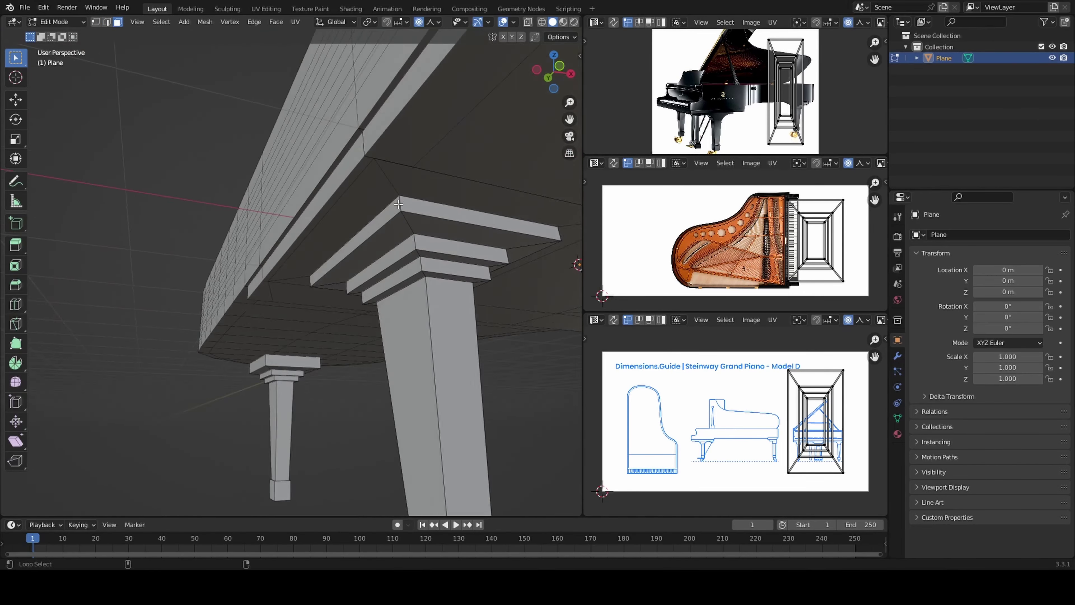
pyautogui.moveTo(420, 293); pyautogui.dragTo(353, 321, button='middle')
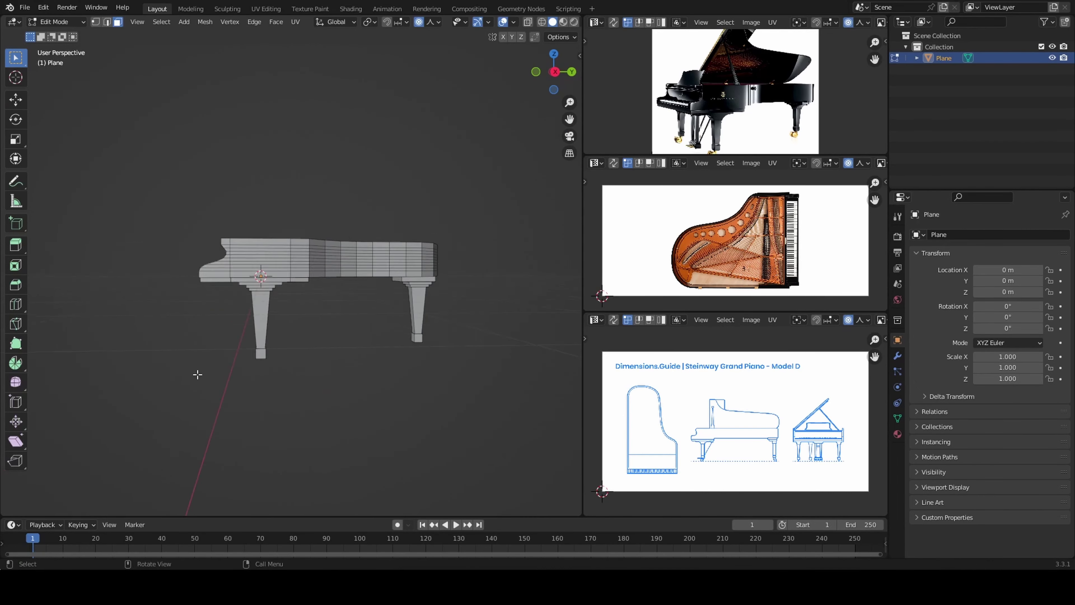
pyautogui.moveTo(393, 372); pyautogui.dragTo(365, 381, button='middle')
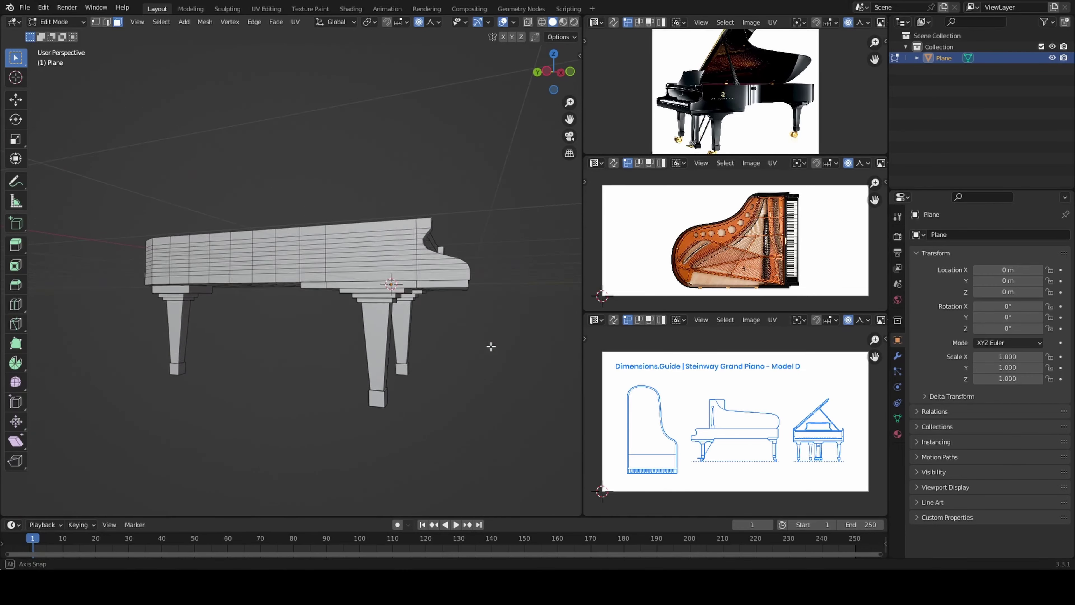
# Inset the centre face of the piano's underside and narrow it along Y.
pyautogui.moveTo(391, 405); pyautogui.dragTo(400, 338, button='middle')
pyautogui.click(399, 339)
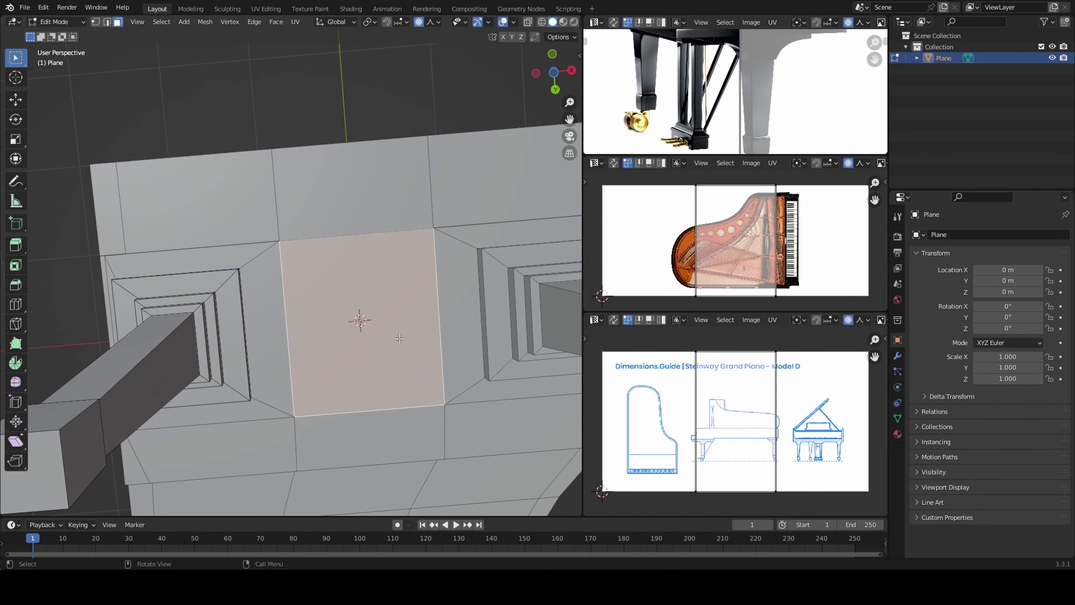
pyautogui.click(435, 361)
pyautogui.press('s')
pyautogui.press('y')
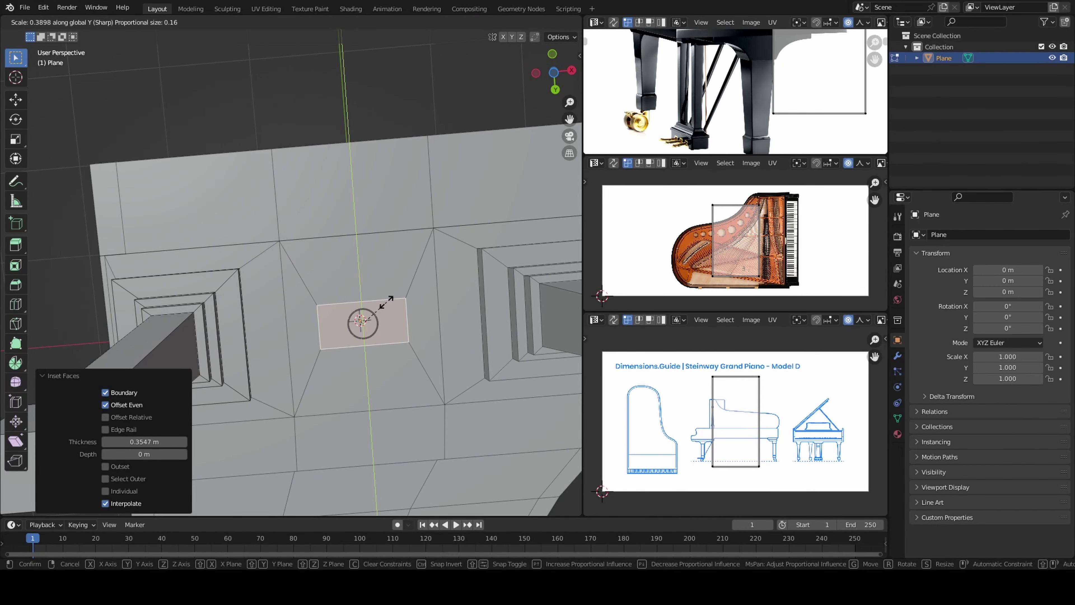
pyautogui.moveTo(396, 305); pyautogui.dragTo(398, 351, button='middle')
# Extrude the inset face downward twice into a tall lyre block.
pyautogui.press('e')
pyautogui.click(393, 331)
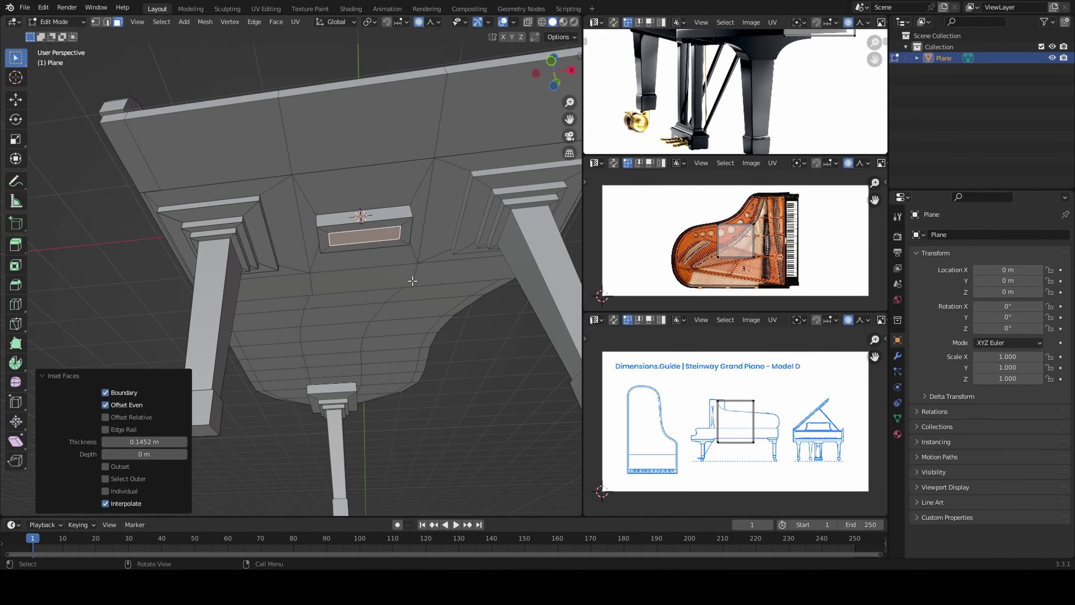
pyautogui.press('e')
pyautogui.click(403, 403)
pyautogui.moveTo(403, 403)
pyautogui.mouseDown(button='middle')
pyautogui.moveTo(365, 371)
pyautogui.moveTo(360, 395)
pyautogui.mouseUp(button='middle')
# Add a loop cut along the lyre block and widen it.
pyautogui.hotkey('ctrl', 'r')
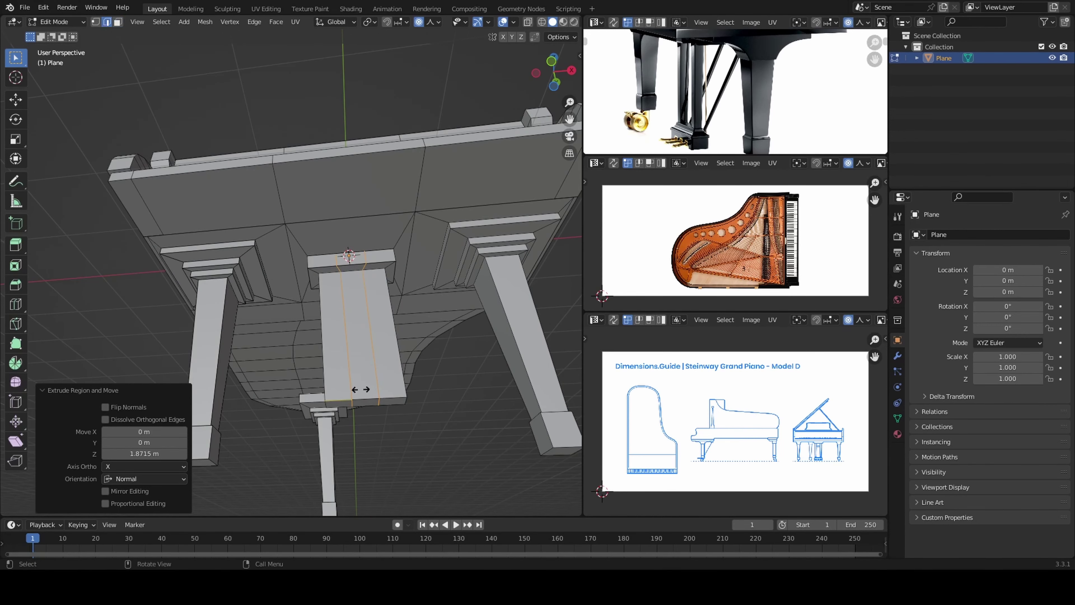
pyautogui.click(261, 405)
pyautogui.moveTo(261, 405)
pyautogui.mouseDown(button='middle')
pyautogui.moveTo(341, 306)
pyautogui.moveTo(402, 384)
pyautogui.moveTo(360, 276)
pyautogui.mouseUp(button='middle')
# Extrude the block's bottom face a short distance along its normal.
pyautogui.press('e')
pyautogui.click(394, 368)
pyautogui.scroll(2, 356, 276)
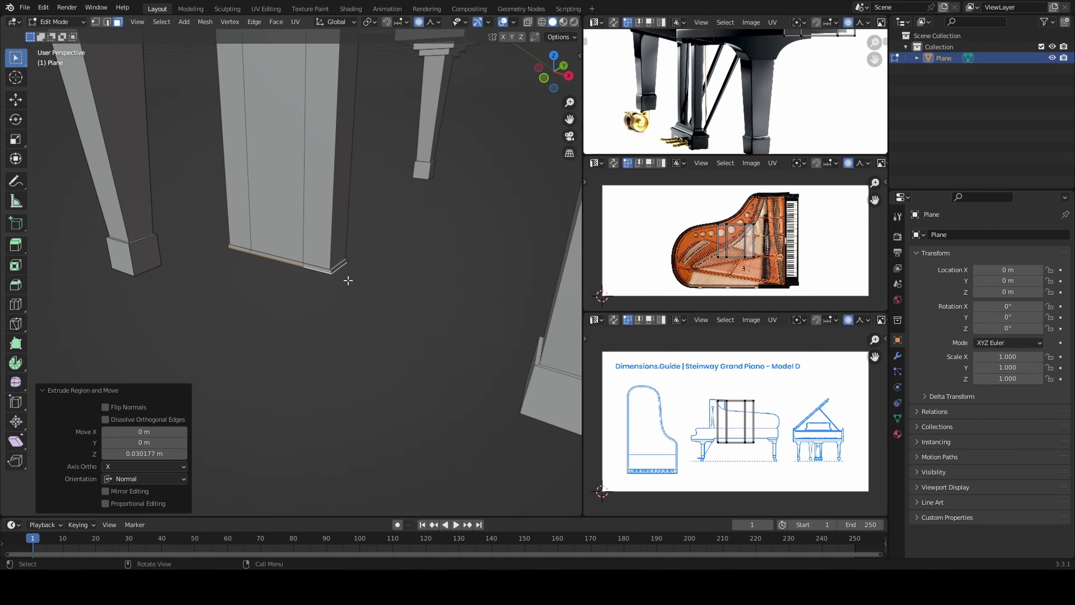
pyautogui.scroll(2, 365, 296)
pyautogui.click(467, 303)
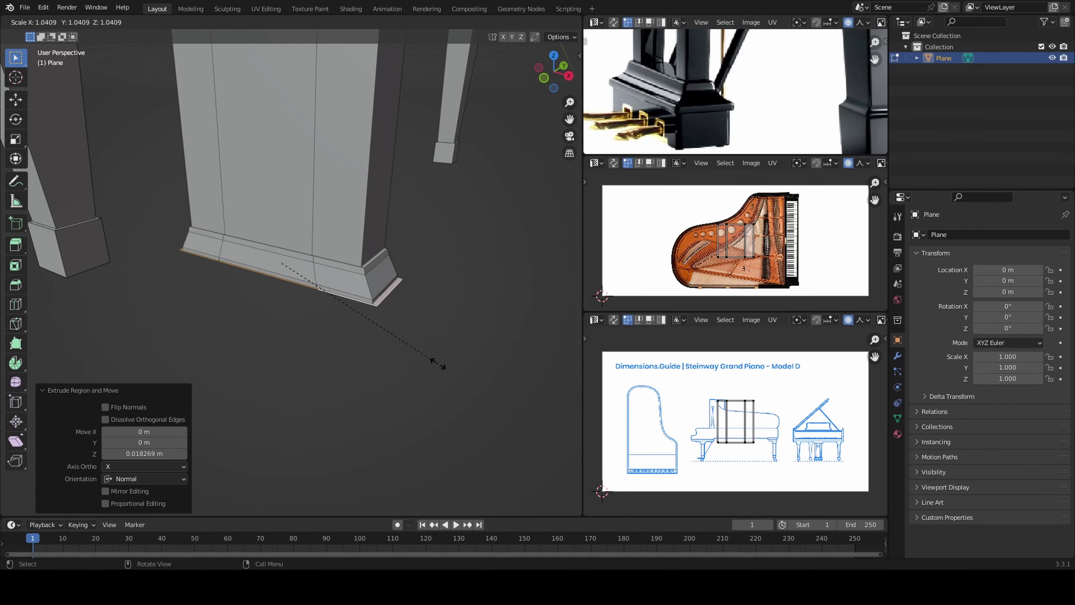
# Enlarge the bottom face and extrude it down into a flared, stepped base.
pyautogui.press('s')
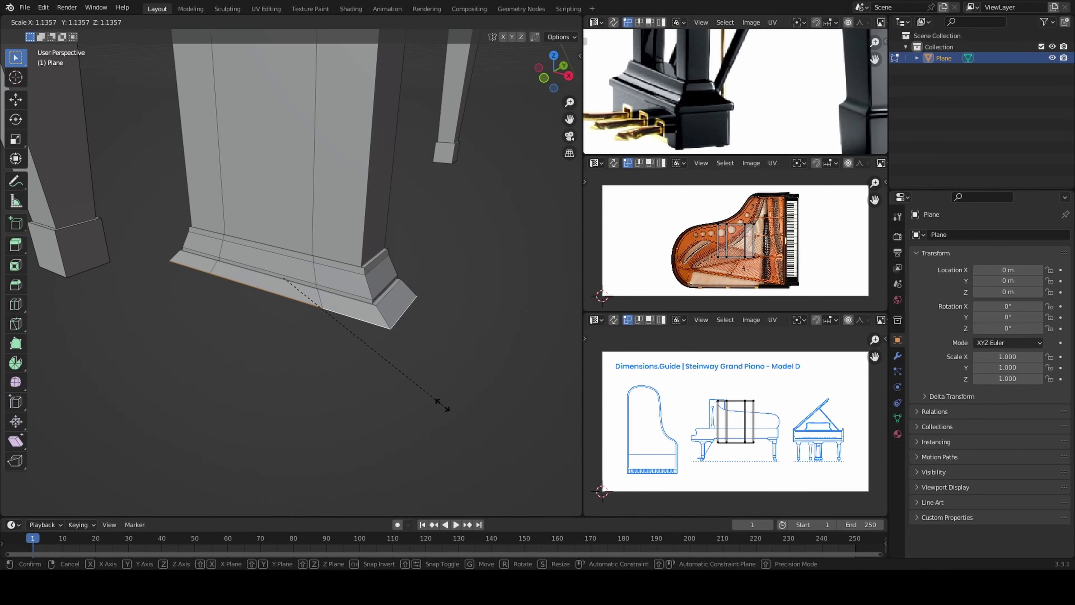
pyautogui.click(442, 405)
pyautogui.scroll(-5, 423, 380)
pyautogui.scroll(5, 328, 305)
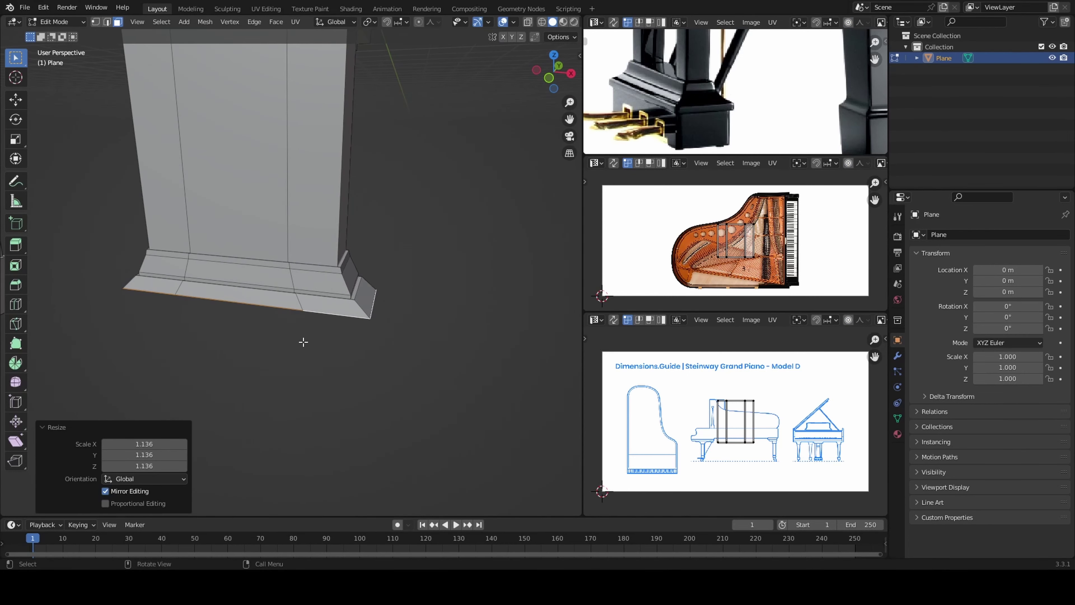
pyautogui.click(308, 355)
pyautogui.scroll(-4, 296, 330)
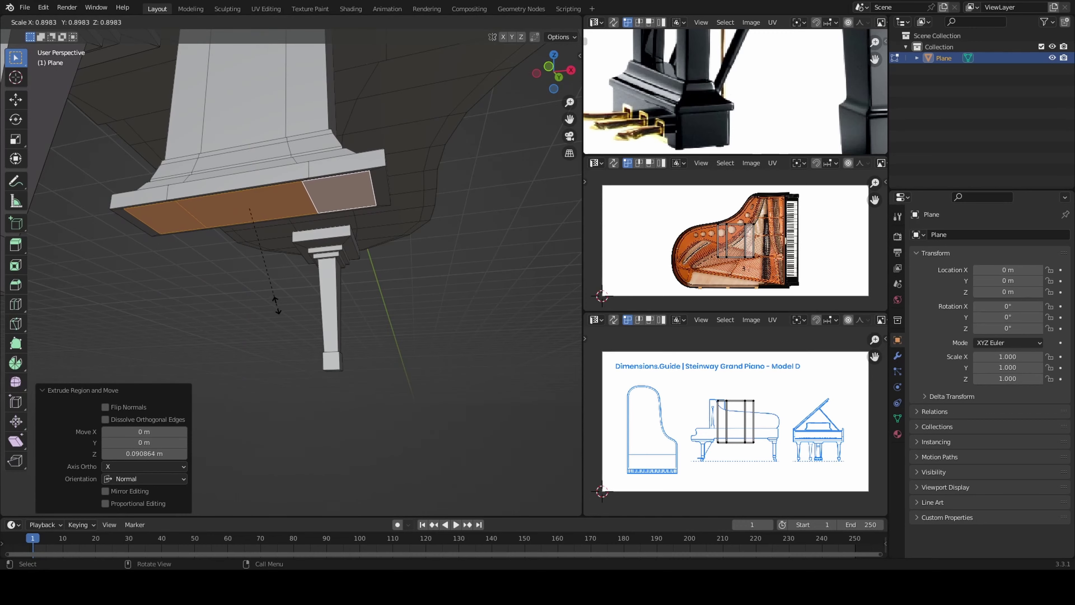
pyautogui.moveTo(259, 371)
pyautogui.mouseDown(button='middle')
pyautogui.moveTo(313, 319)
pyautogui.moveTo(265, 259)
pyautogui.moveTo(296, 297)
pyautogui.mouseUp(button='middle')
# Switch to vertex selection and inspect the lyre frame and whole piano.
pyautogui.scroll(3, 296, 296)
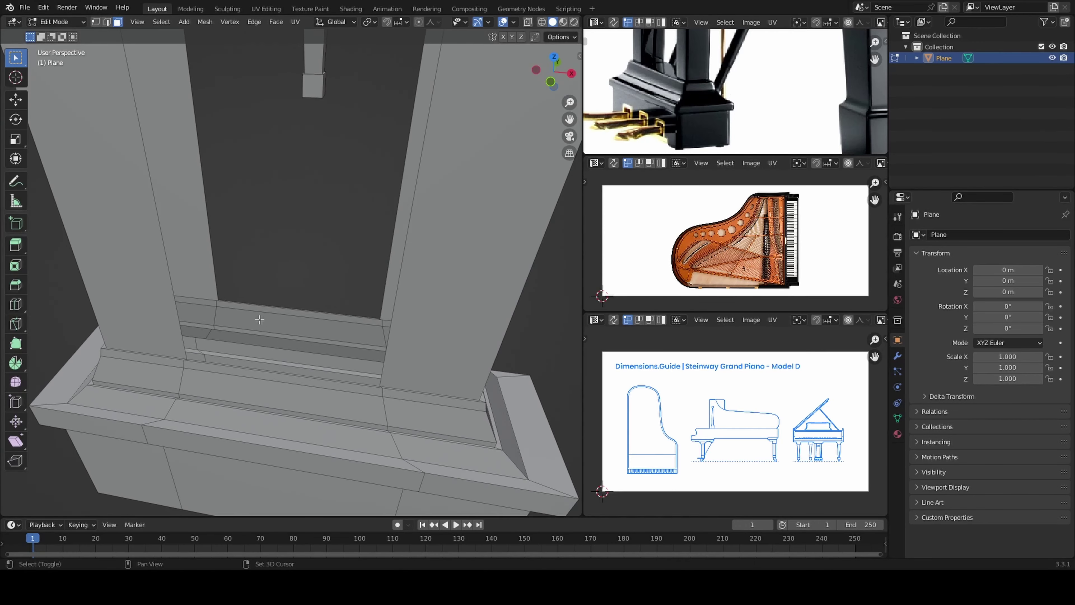
pyautogui.press('1')
pyautogui.scroll(2, 326, 333)
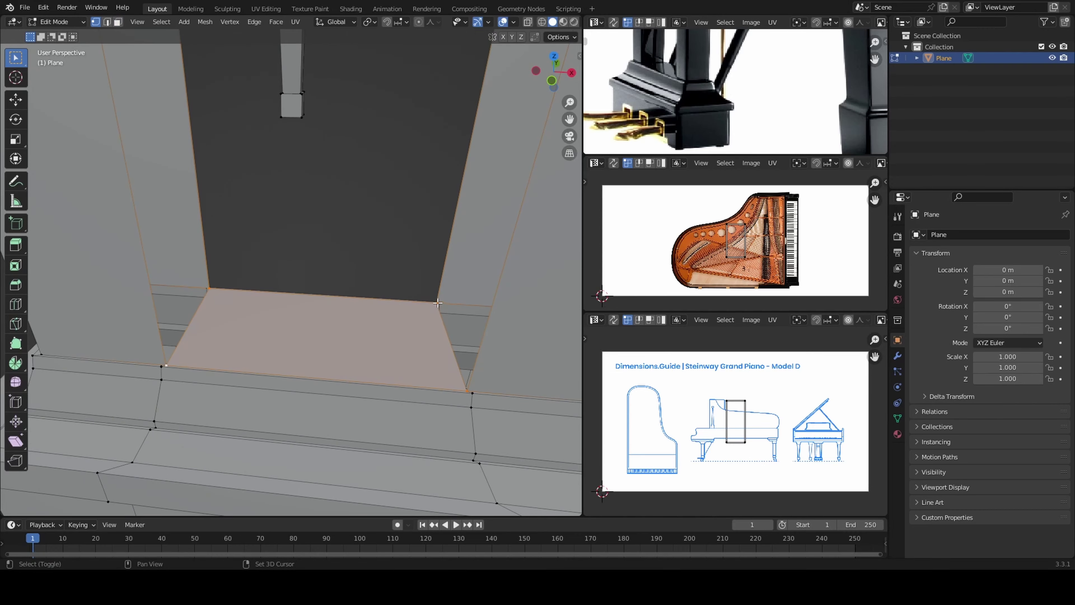
pyautogui.moveTo(438, 302)
pyautogui.mouseDown(button='middle')
pyautogui.moveTo(314, 349)
pyautogui.moveTo(416, 378)
pyautogui.moveTo(295, 391)
pyautogui.mouseUp(button='middle')
pyautogui.press('Tab')
pyautogui.scroll(-4, 342, 421)
pyautogui.moveTo(341, 422)
pyautogui.mouseDown(button='middle')
pyautogui.moveTo(343, 356)
pyautogui.moveTo(333, 358)
pyautogui.mouseUp(button='middle')
pyautogui.scroll(5, 334, 357)
pyautogui.press('Tab')
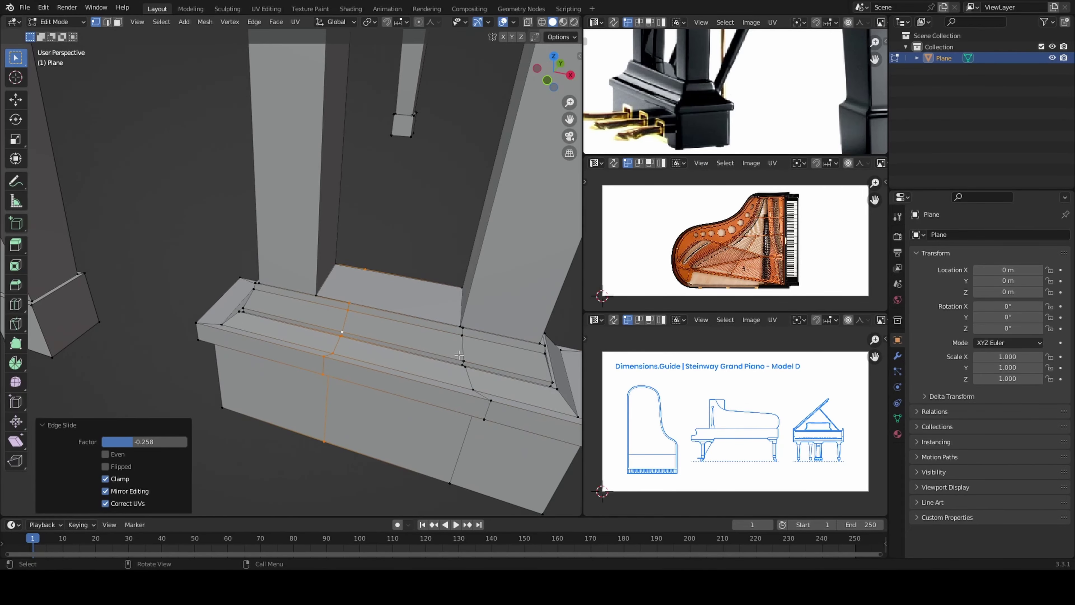
# Add an extra edge loop across the pedal box and slide it into place.
pyautogui.moveTo(463, 348); pyautogui.dragTo(448, 339, button='middle')
pyautogui.hotkey('ctrl', 'r')
pyautogui.click(449, 336)
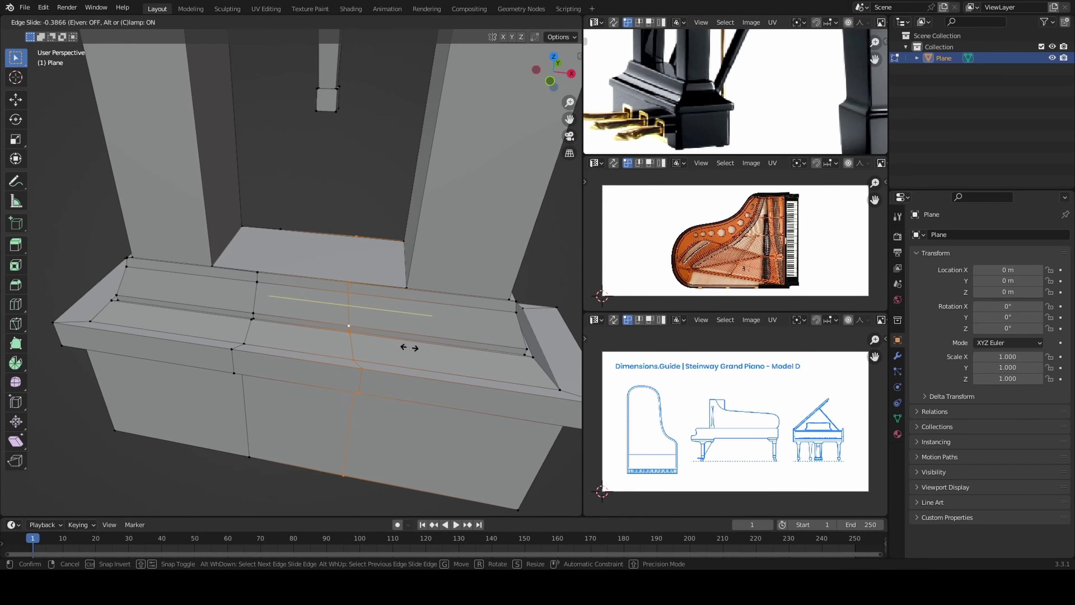
pyautogui.click(419, 356)
pyautogui.moveTo(419, 356); pyautogui.dragTo(407, 317, button='middle')
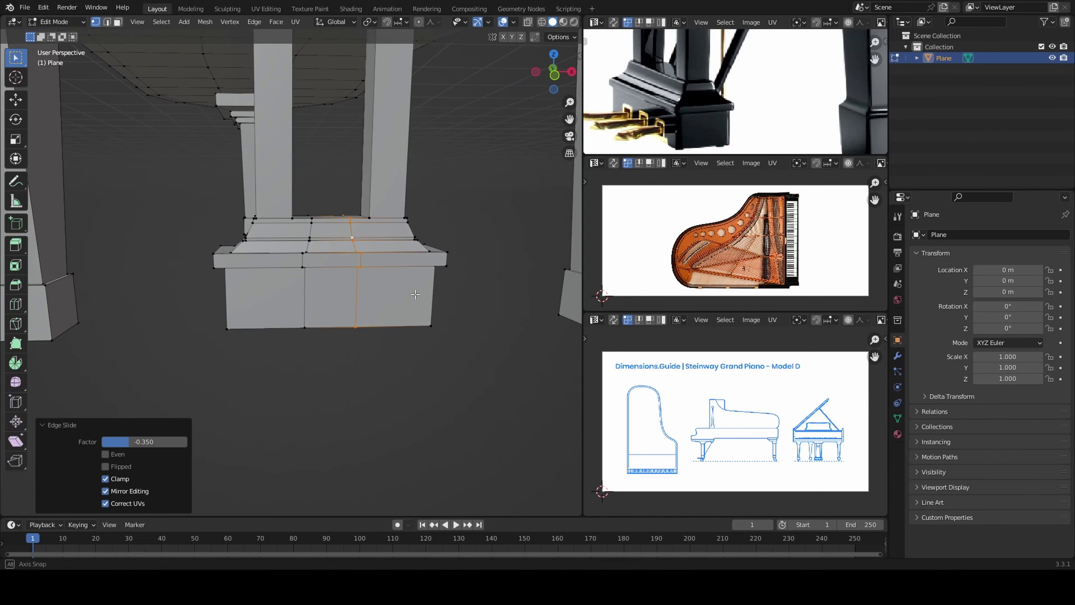
pyautogui.scroll(2, 406, 317)
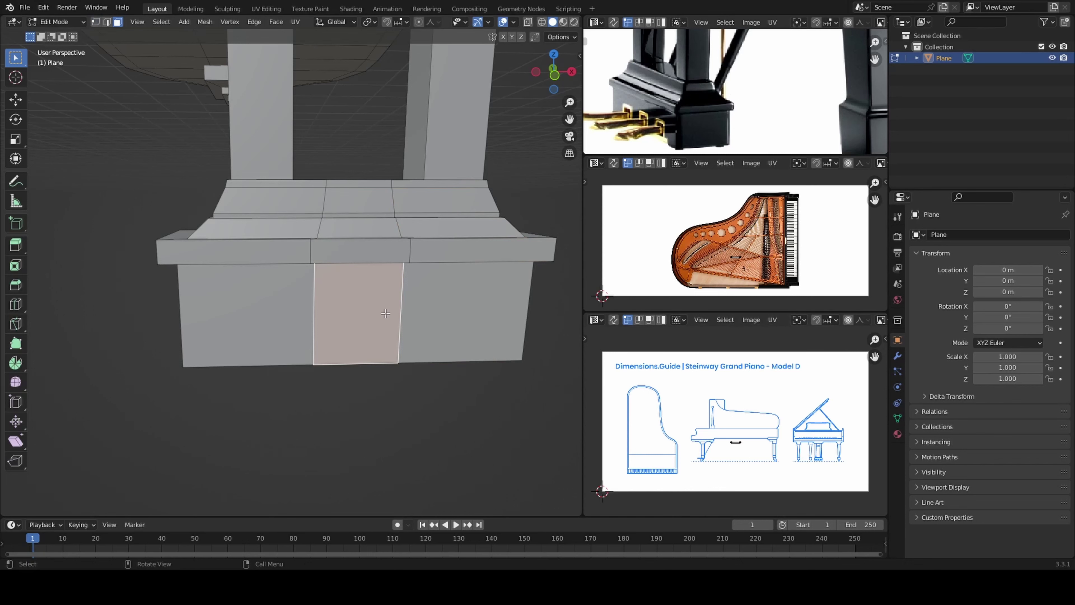
# Inset the three front faces of the pedal box and size them to match.
pyautogui.click(361, 307)
pyautogui.press('s')
pyautogui.press('z')
pyautogui.moveTo(373, 314); pyautogui.dragTo(267, 301, button='middle')
pyautogui.click(268, 300)
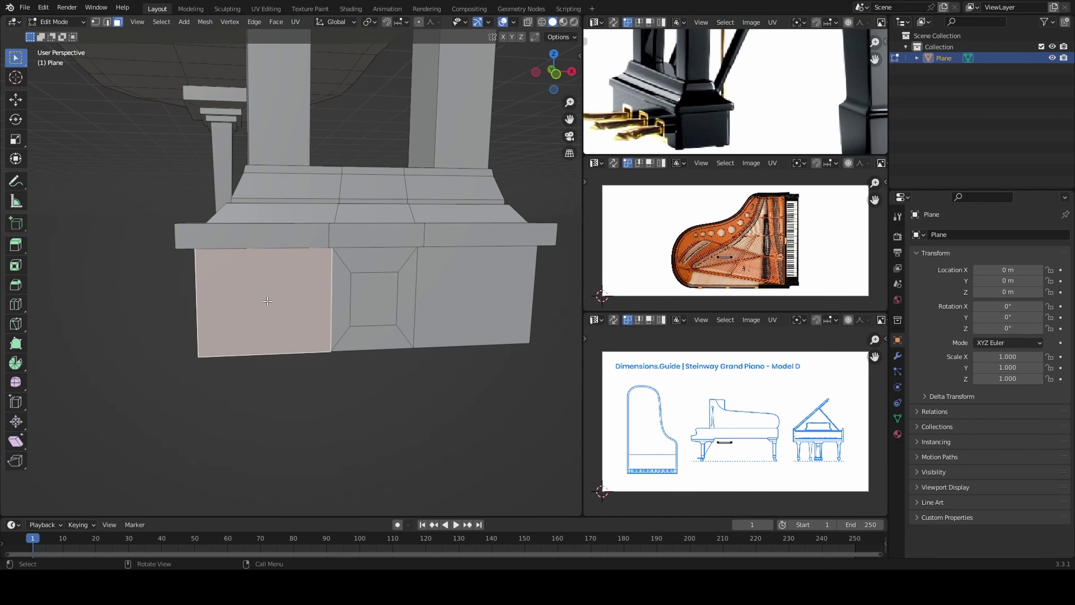
pyautogui.click(517, 309)
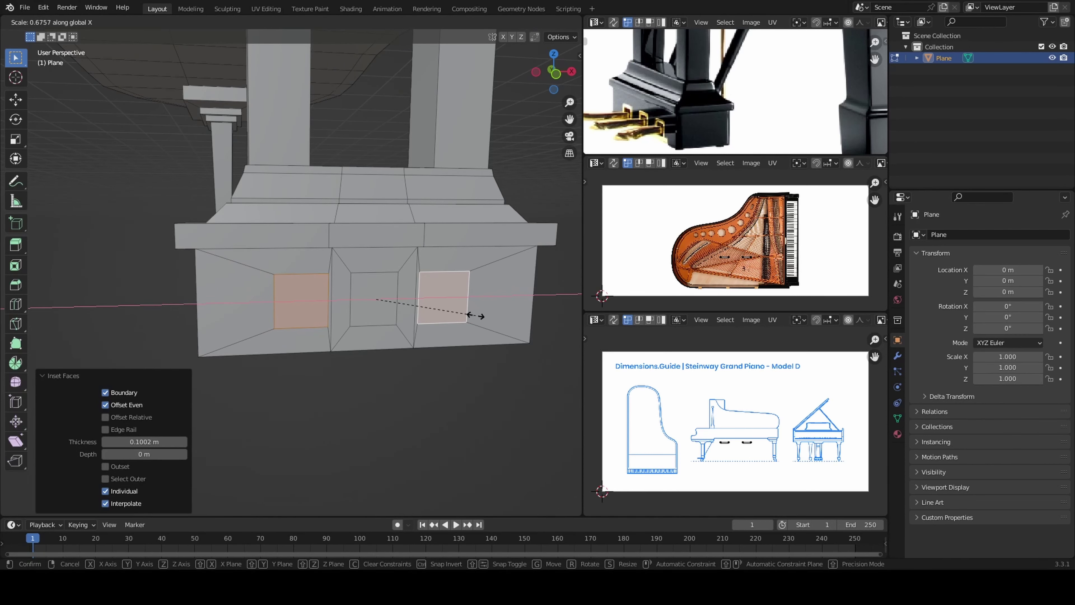
pyautogui.click(379, 307)
pyautogui.press('s')
pyautogui.press('KP_1')
pyautogui.press('s')
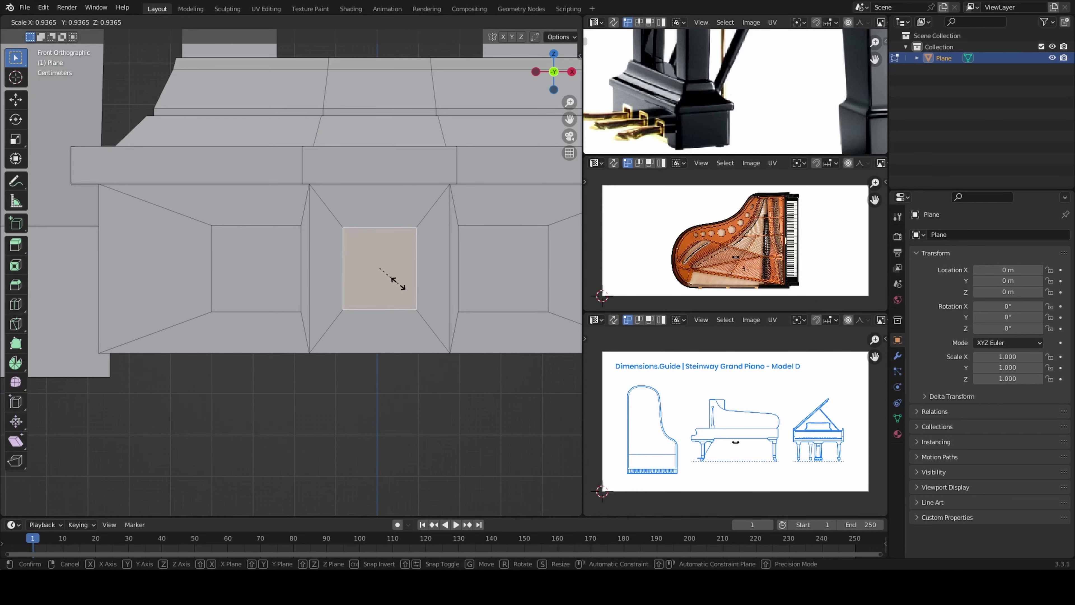
pyautogui.click(396, 282)
pyautogui.scroll(-4, 275, 275)
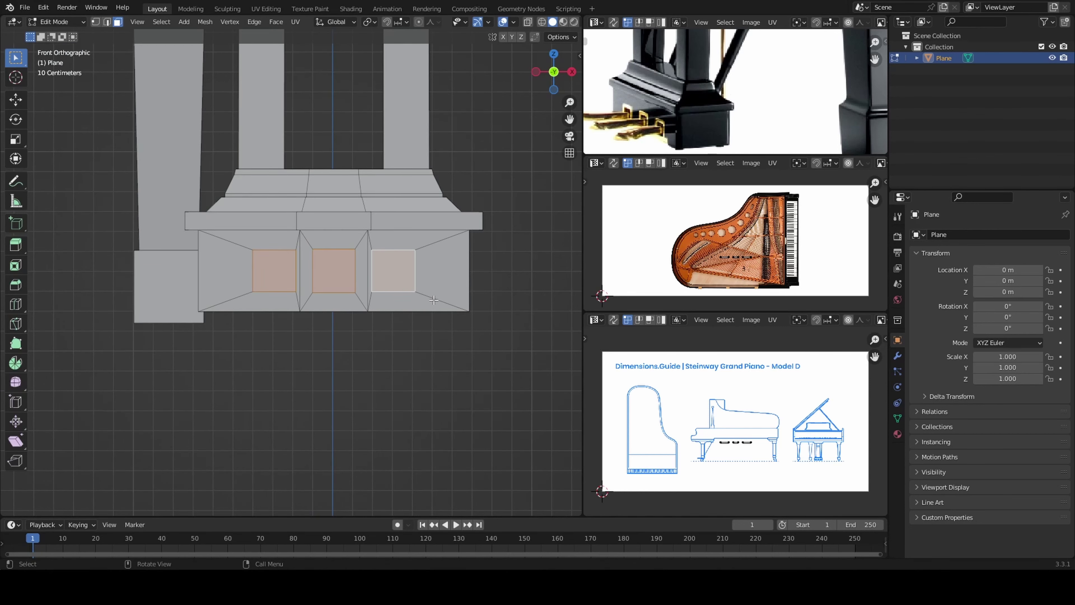
# Extrude the three front faces inward into recessed, vertically squashed frames.
pyautogui.press('e')
pyautogui.rightClick(434, 300)
pyautogui.moveTo(434, 300); pyautogui.dragTo(452, 355, button='middle')
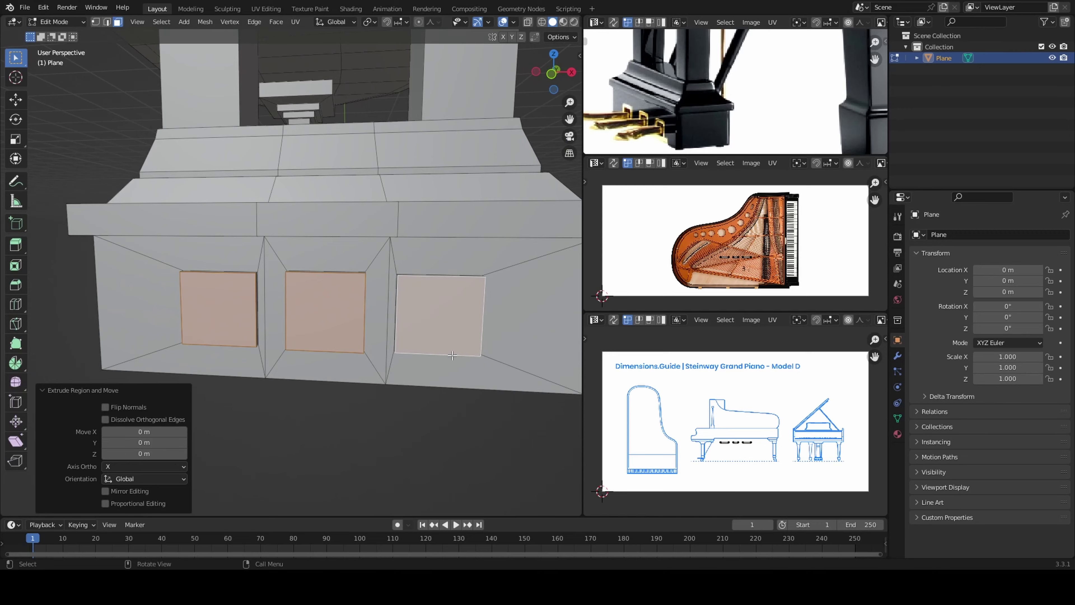
pyautogui.press('e')
pyautogui.click(486, 344)
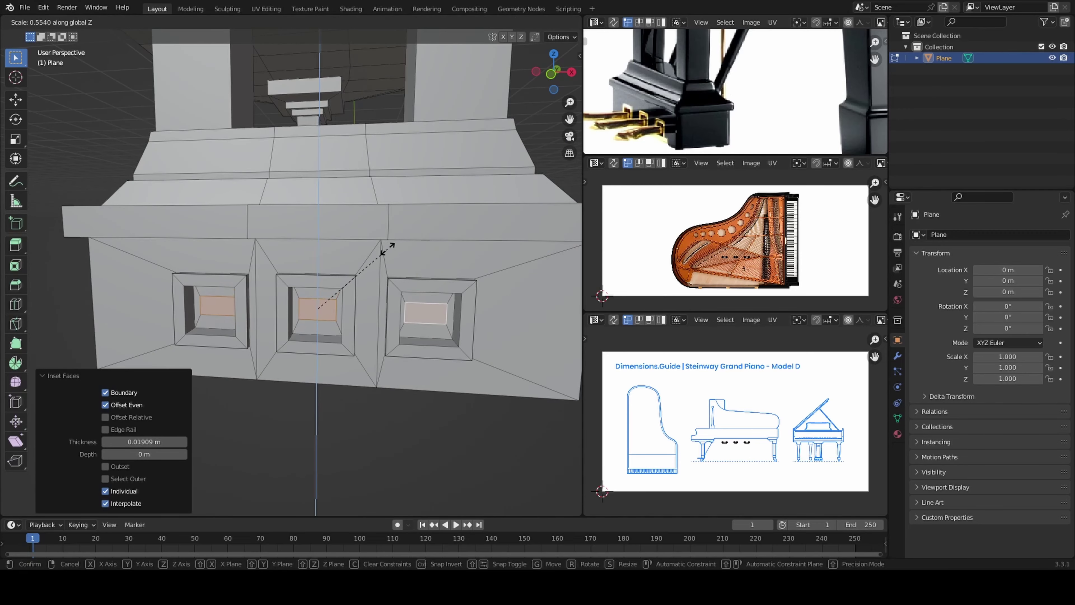
pyautogui.click(383, 251)
pyautogui.moveTo(382, 251)
pyautogui.mouseDown(button='middle')
pyautogui.moveTo(358, 332)
pyautogui.moveTo(331, 281)
pyautogui.moveTo(400, 276)
pyautogui.moveTo(367, 308)
pyautogui.mouseUp(button='middle')
# Extrude the three recessed faces outward as pedals.
pyautogui.press('e')
pyautogui.click(359, 311)
pyautogui.scroll(-5, 359, 310)
pyautogui.scroll(5, 358, 322)
pyautogui.scroll(3, 331, 281)
pyautogui.scroll(3, 400, 275)
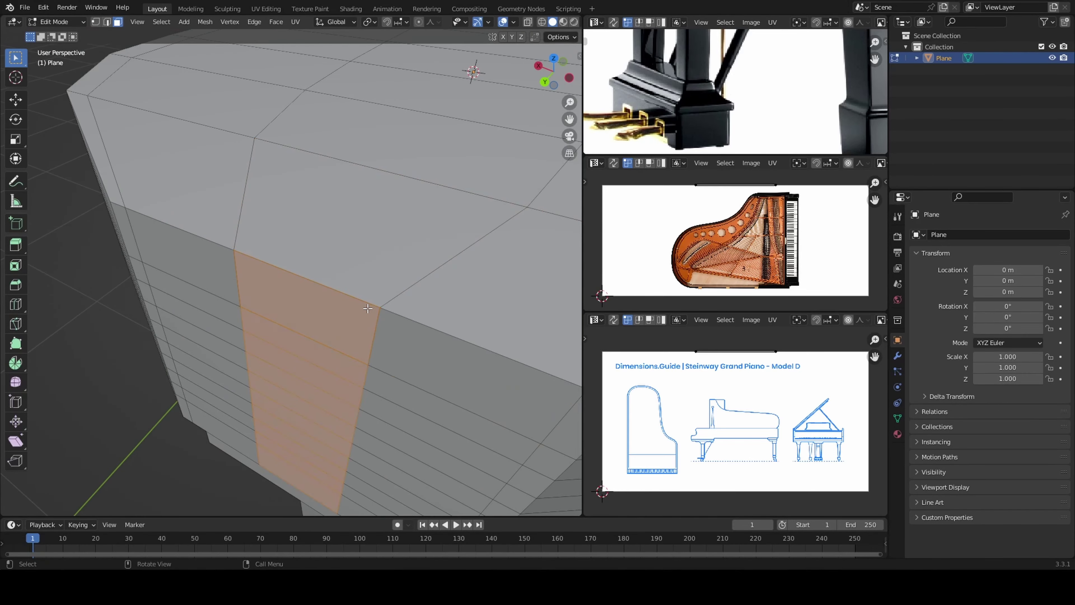
pyautogui.moveTo(392, 304); pyautogui.dragTo(403, 369)
pyautogui.scroll(-6, 344, 338)
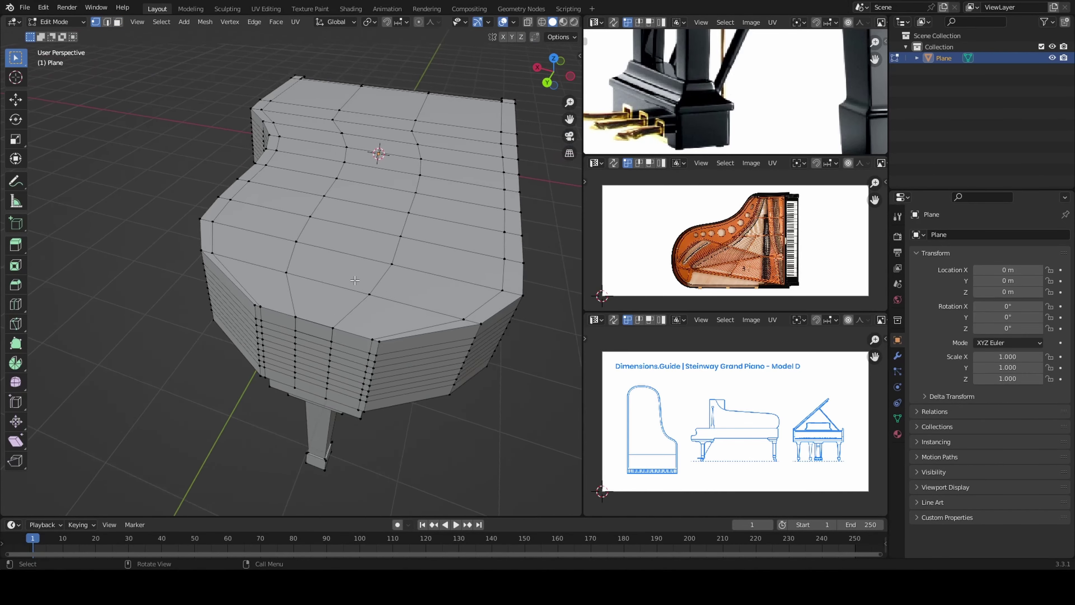
# Merge duplicate vertices across the whole piano mesh by distance.
pyautogui.press('a')
pyautogui.rightClick(300, 456)
pyautogui.click(406, 506)
pyautogui.moveTo(377, 429)
pyautogui.mouseDown(button='middle')
pyautogui.moveTo(348, 344)
pyautogui.moveTo(240, 312)
pyautogui.moveTo(326, 308)
pyautogui.moveTo(308, 398)
pyautogui.moveTo(353, 411)
pyautogui.mouseUp(button='middle')
# Select the case's top surface and shift its front end 0.0255 m along Y.
pyautogui.hotkey('alt', 'a')
pyautogui.press('3')
pyautogui.scroll(4, 296, 331)
pyautogui.scroll(-5, 240, 313)
pyautogui.scroll(4, 308, 399)
pyautogui.moveTo(294, 430)
pyautogui.mouseDown(button='middle')
pyautogui.moveTo(288, 416)
pyautogui.moveTo(361, 389)
pyautogui.moveTo(320, 316)
pyautogui.mouseUp(button='middle')
pyautogui.press('l')
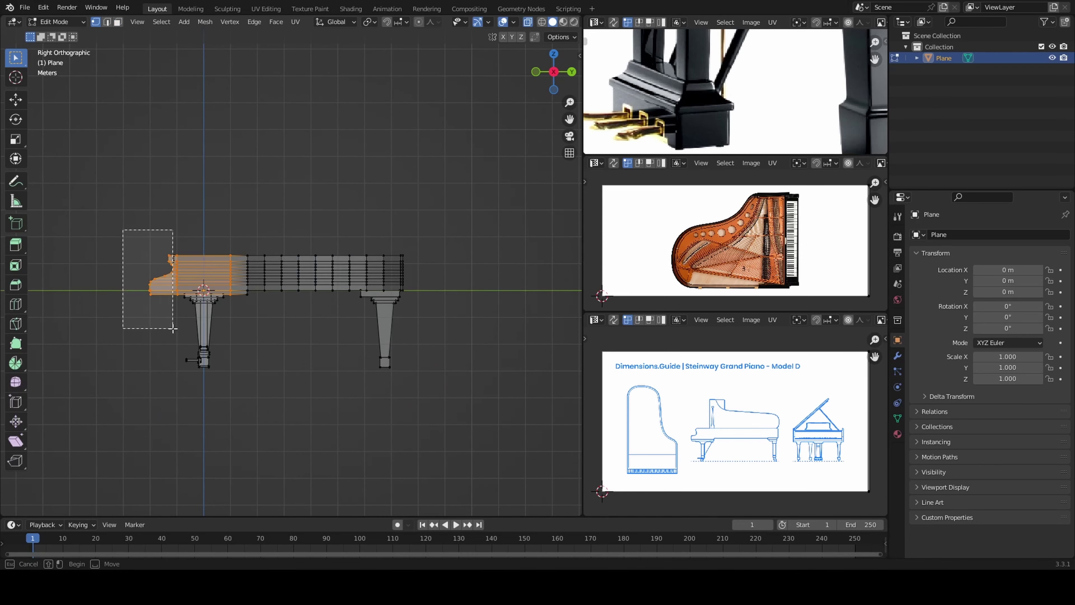
pyautogui.rightClick(248, 325)
pyautogui.scroll(2, 165, 370)
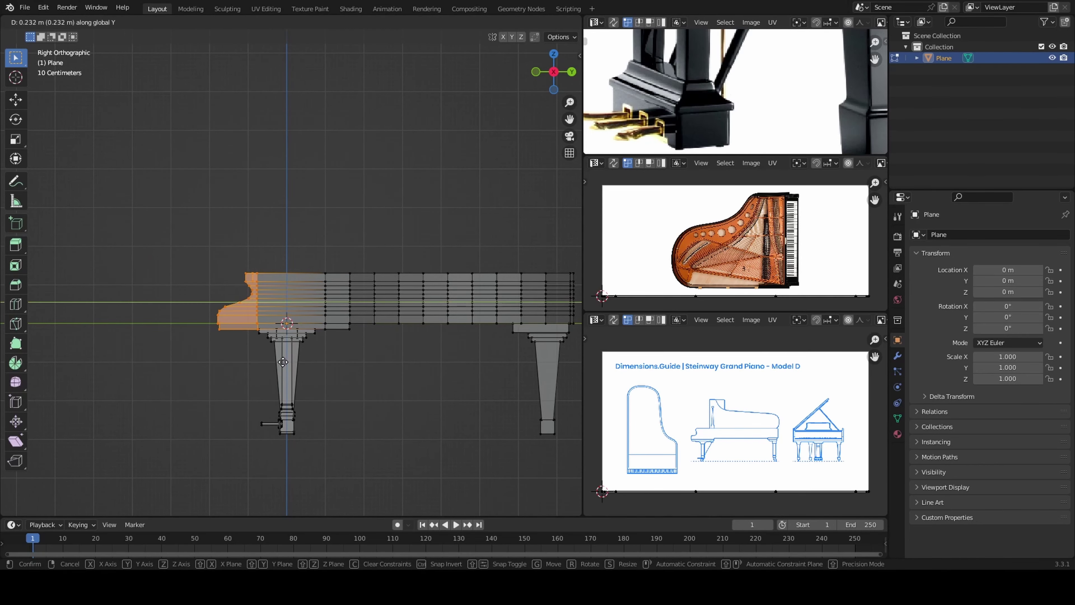
pyautogui.click(208, 274)
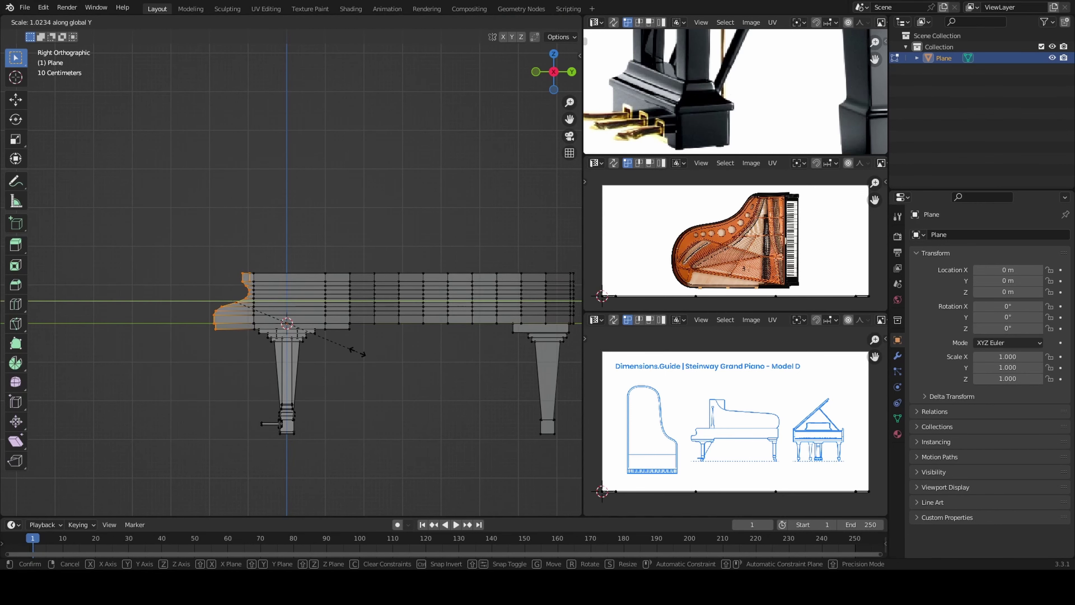
# Turn off see-through display and box-select the rim from a top-down view.
pyautogui.moveTo(248, 384); pyautogui.dragTo(242, 384, button='middle')
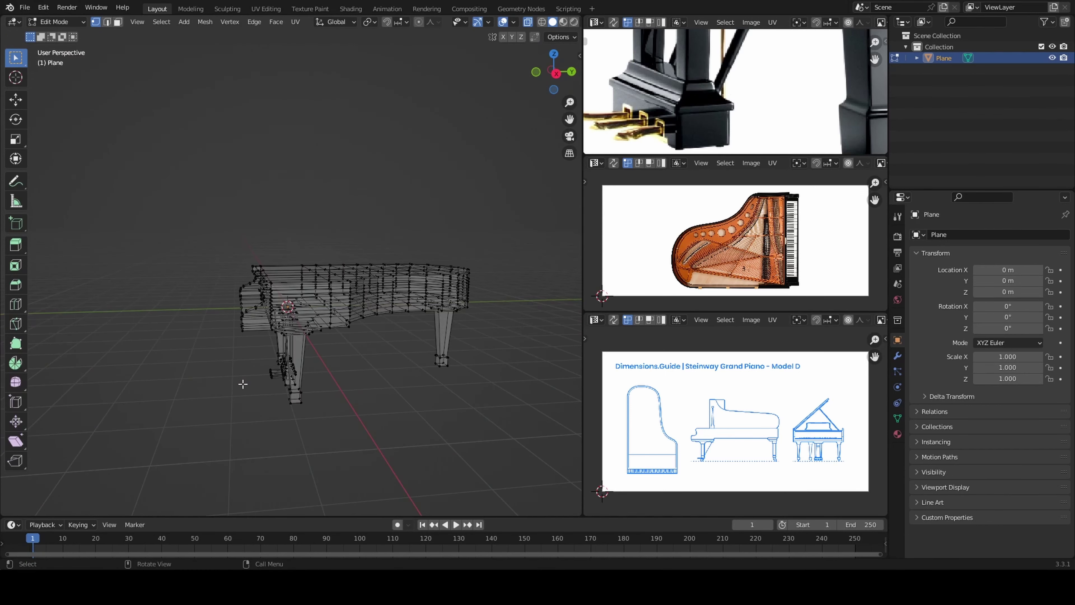
pyautogui.press('3')
pyautogui.hotkey('alt', 'z')
pyautogui.moveTo(296, 309)
pyautogui.keyDown('alt'); pyautogui.mouseDown(button='middle')
pyautogui.moveTo(444, 313)
pyautogui.moveTo(456, 228)
pyautogui.mouseUp(button='middle'); pyautogui.keyUp('alt')
pyautogui.scroll(5, 271, 312)
pyautogui.scroll(3, 319, 312)
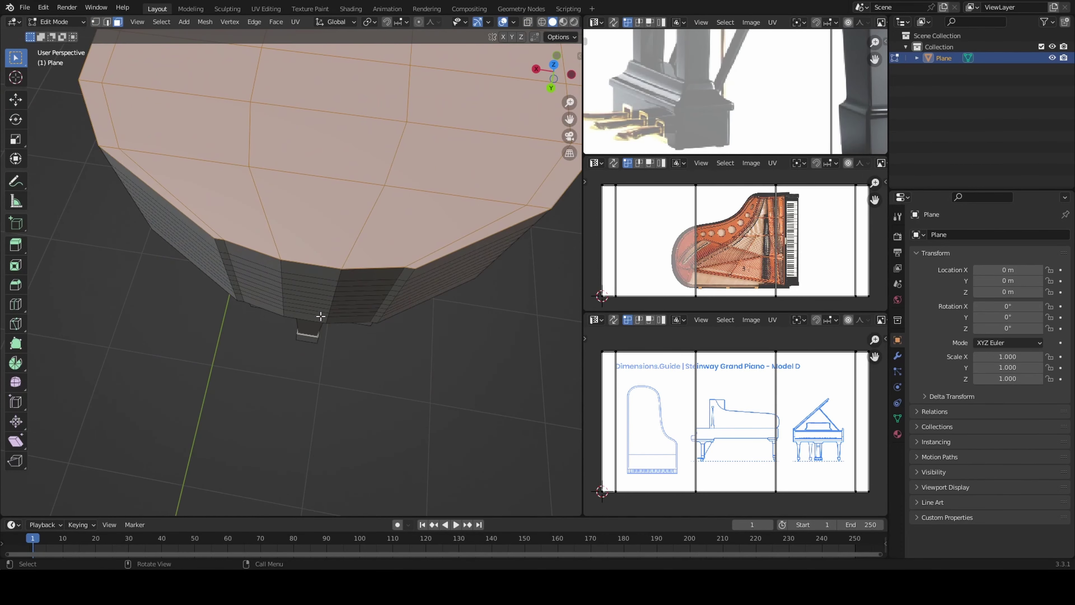
pyautogui.moveTo(231, 253); pyautogui.dragTo(371, 179, button='middle')
pyautogui.press('b')
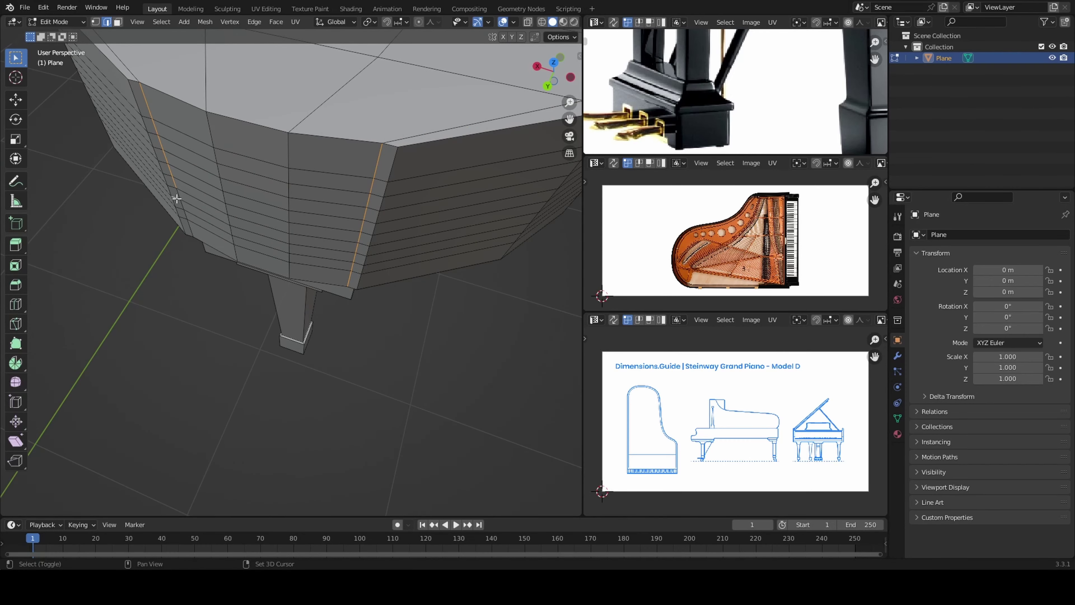
pyautogui.moveTo(188, 221); pyautogui.dragTo(232, 161, button='middle')
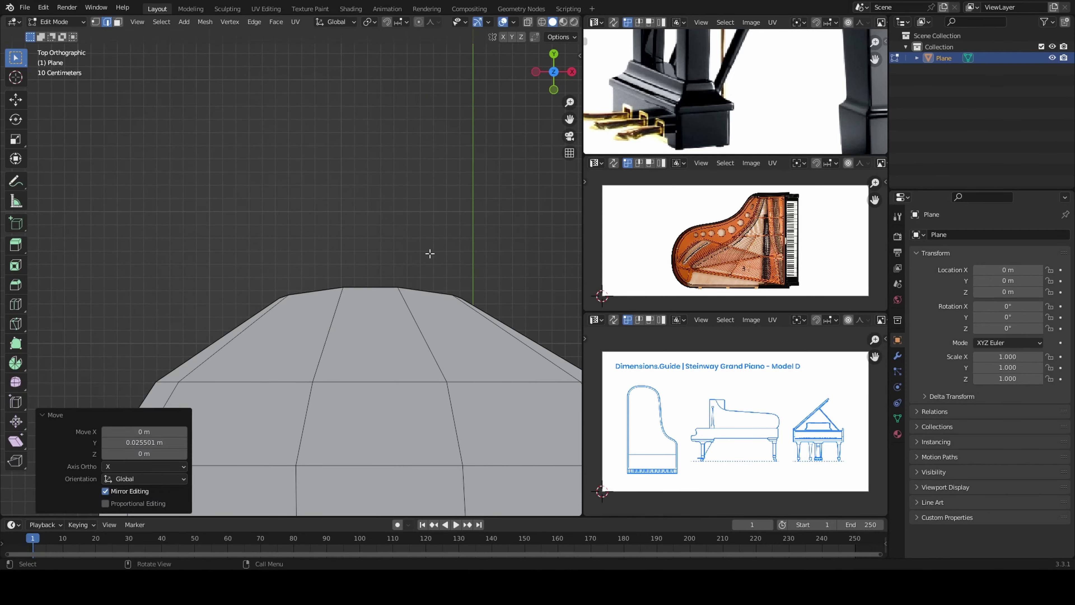
pyautogui.moveTo(431, 255)
pyautogui.mouseDown(button='middle')
pyautogui.moveTo(357, 177)
pyautogui.moveTo(228, 254)
pyautogui.moveTo(381, 278)
pyautogui.mouseUp(button='middle')
# Duplicate the case's top faces and separate them into a new lid object.
pyautogui.press('l')
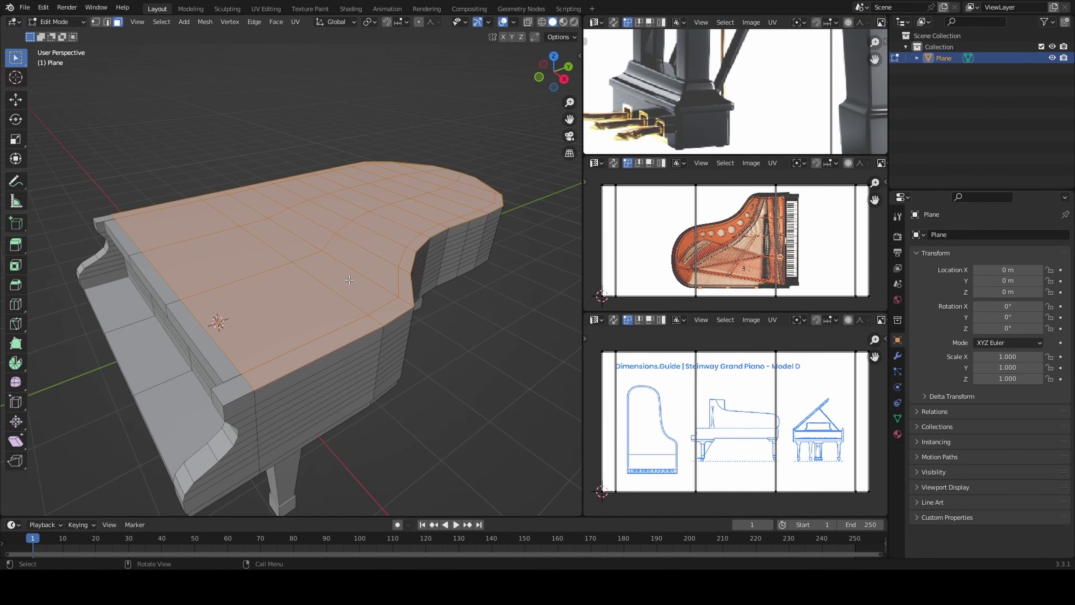
pyautogui.press('3')
pyautogui.hotkey('shift', 'd')
pyautogui.press('Escape')
pyautogui.press('p')
pyautogui.click(381, 278)
pyautogui.press('Tab')
# Select Plane.001 and enter its mesh editing.
pyautogui.click(1052, 69)
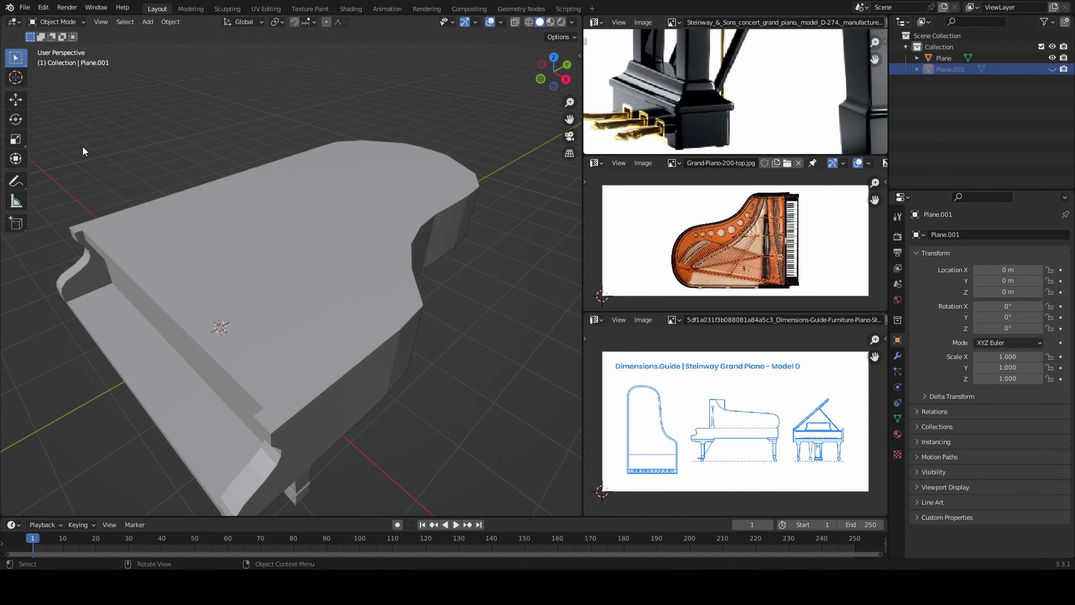
pyautogui.click(950, 69)
pyautogui.press('Tab')
pyautogui.moveTo(244, 323); pyautogui.dragTo(332, 377, button='middle')
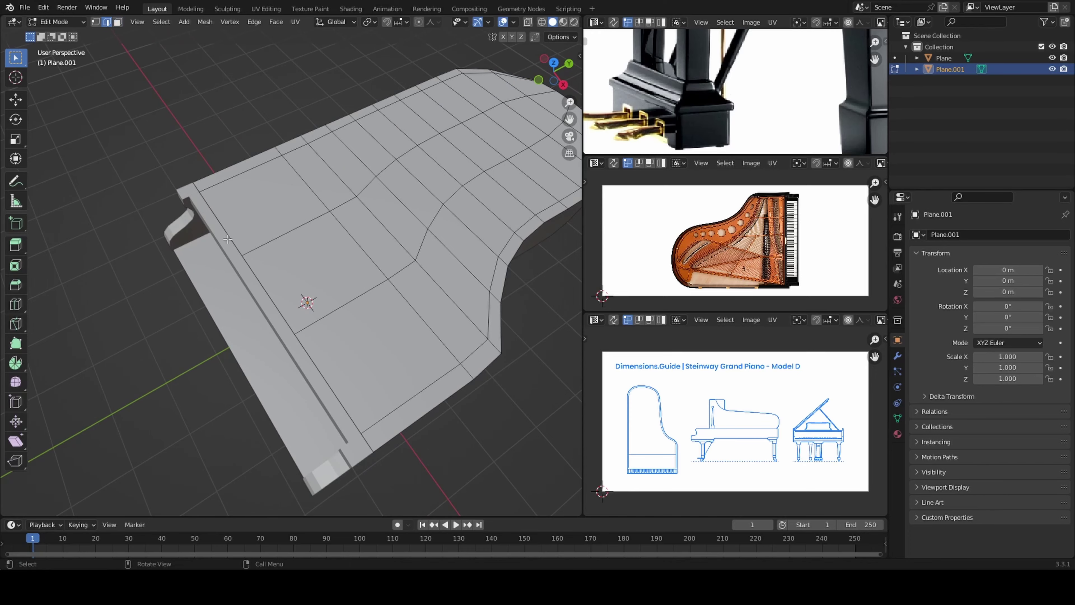
# Extend the lid's front edge along Y, then scale and slide it into place.
pyautogui.click(256, 258)
pyautogui.press('e')
pyautogui.press('y')
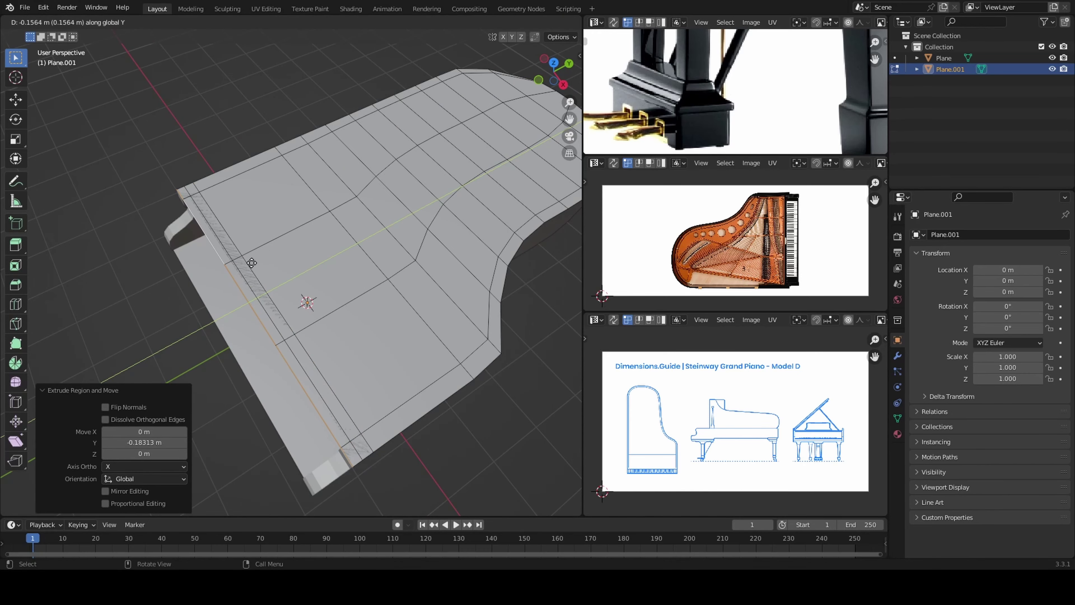
pyautogui.click(252, 263)
pyautogui.moveTo(252, 263)
pyautogui.mouseDown(button='middle')
pyautogui.moveTo(288, 332)
pyautogui.moveTo(362, 262)
pyautogui.moveTo(296, 305)
pyautogui.moveTo(349, 351)
pyautogui.moveTo(353, 314)
pyautogui.moveTo(434, 206)
pyautogui.mouseUp(button='middle')
pyautogui.press('s')
pyautogui.click(287, 331)
pyautogui.click(362, 263)
pyautogui.click(296, 308)
# Thicken the whole lid along its normals and shrink it slightly.
pyautogui.press('a')
pyautogui.press('e')
pyautogui.press('s')
pyautogui.click(360, 318)
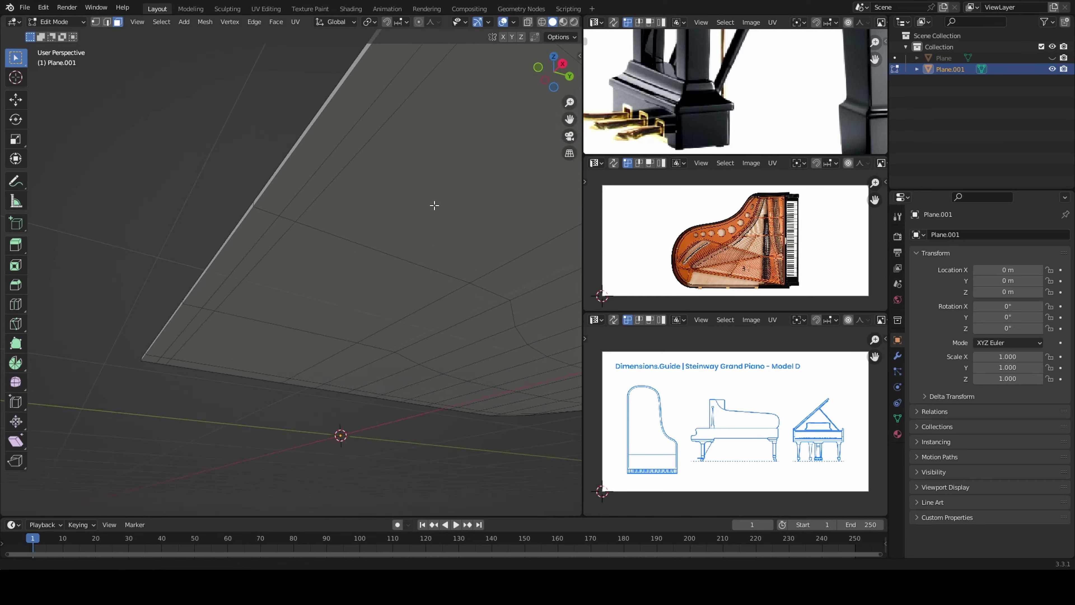
# Extrude a strip of faces along the lid edge upward as a raised rim.
pyautogui.press('3')
pyautogui.keyDown('alt'); pyautogui.click(193, 365); pyautogui.keyUp('alt')
pyautogui.moveTo(194, 365)
pyautogui.mouseDown(button='middle')
pyautogui.moveTo(352, 211)
pyautogui.moveTo(353, 265)
pyautogui.mouseUp(button='middle')
pyautogui.press('e')
pyautogui.click(352, 211)
# Inset the rim faces, reposition them, and return to object mode.
pyautogui.moveTo(424, 254); pyautogui.dragTo(525, 217, button='middle')
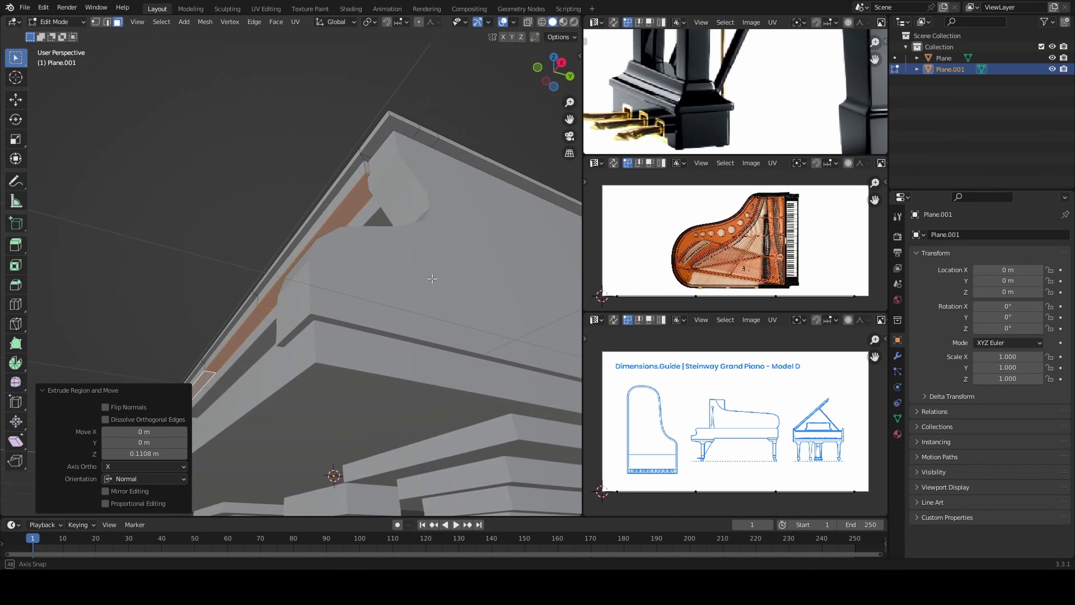
pyautogui.press('i')
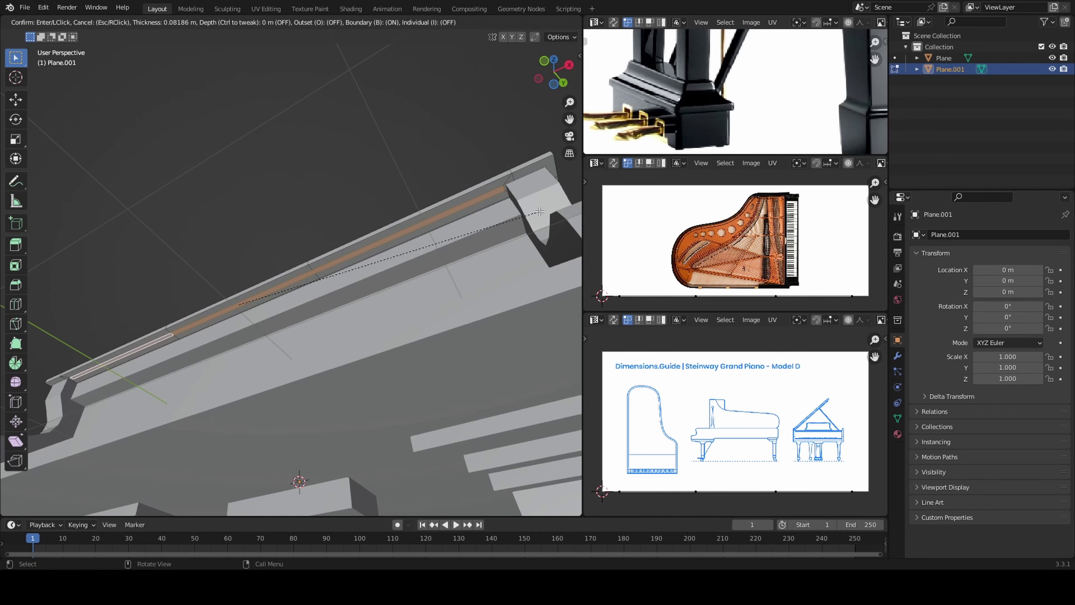
pyautogui.click(542, 208)
pyautogui.moveTo(542, 208)
pyautogui.mouseDown(button='middle')
pyautogui.moveTo(474, 222)
pyautogui.moveTo(491, 356)
pyautogui.moveTo(469, 360)
pyautogui.mouseUp(button='middle')
pyautogui.click(480, 230)
pyautogui.scroll(-5, 491, 355)
pyautogui.press('Tab')
# Add a loop cut around the piano body's top to outline the rim.
pyautogui.click(367, 329)
pyautogui.press('Tab')
pyautogui.scroll(5, 367, 328)
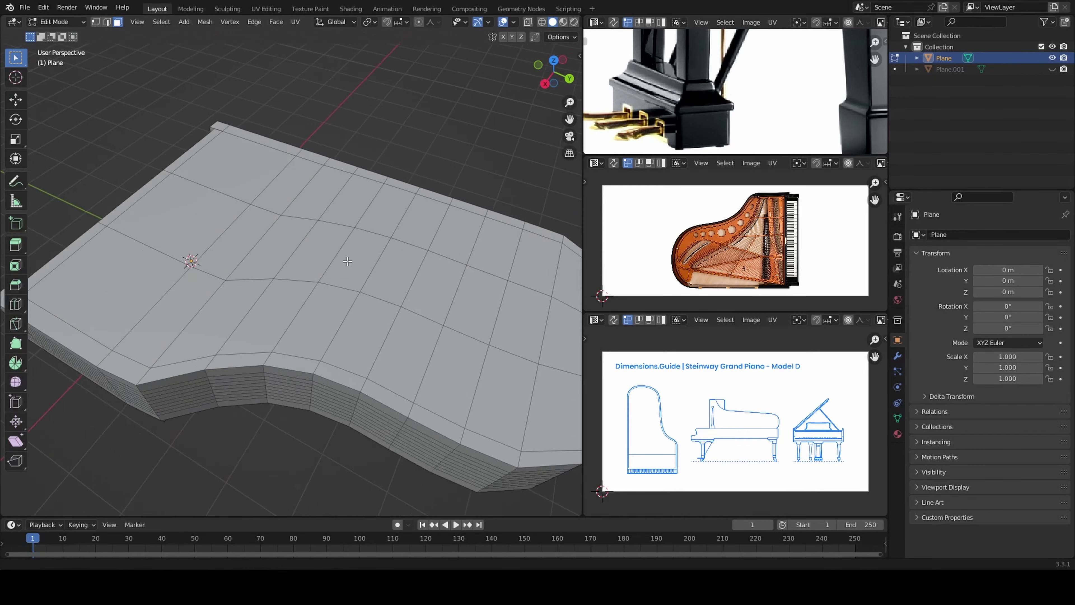
pyautogui.hotkey('ctrl', 'r')
pyautogui.moveTo(367, 328)
pyautogui.mouseDown(button='middle')
pyautogui.moveTo(375, 315)
pyautogui.moveTo(371, 459)
pyautogui.mouseUp(button='middle')
pyautogui.scroll(-5, 405, 315)
# Extrude the inner top faces down 0.597 m along normals to hollow the case.
pyautogui.press('3')
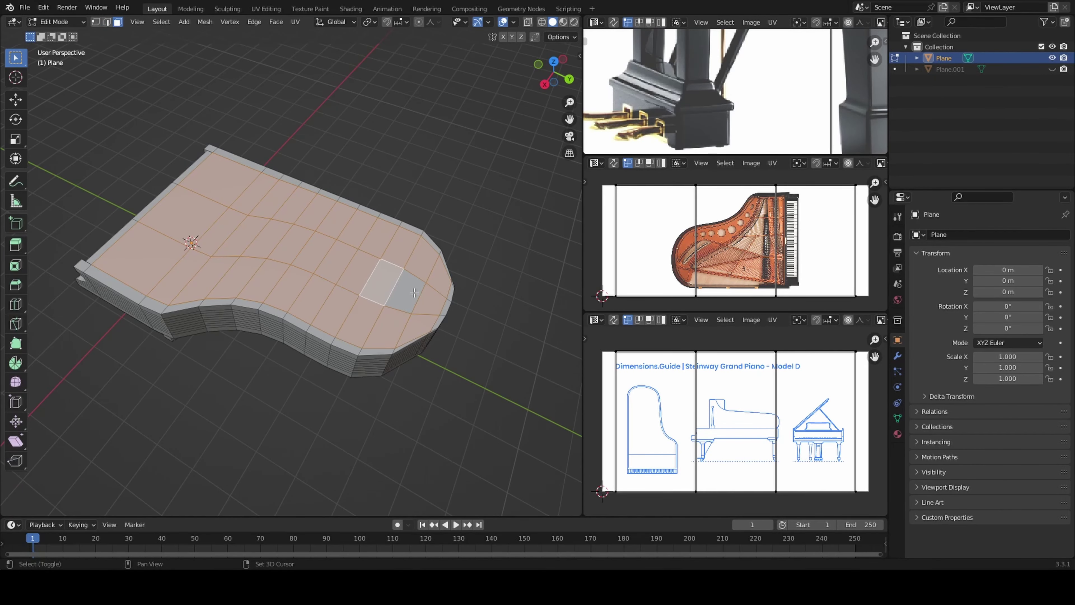
pyautogui.moveTo(414, 292)
pyautogui.mouseDown(button='middle')
pyautogui.moveTo(372, 330)
pyautogui.moveTo(331, 302)
pyautogui.moveTo(396, 287)
pyautogui.moveTo(360, 281)
pyautogui.mouseUp(button='middle')
pyautogui.press('e')
pyautogui.click(361, 330)
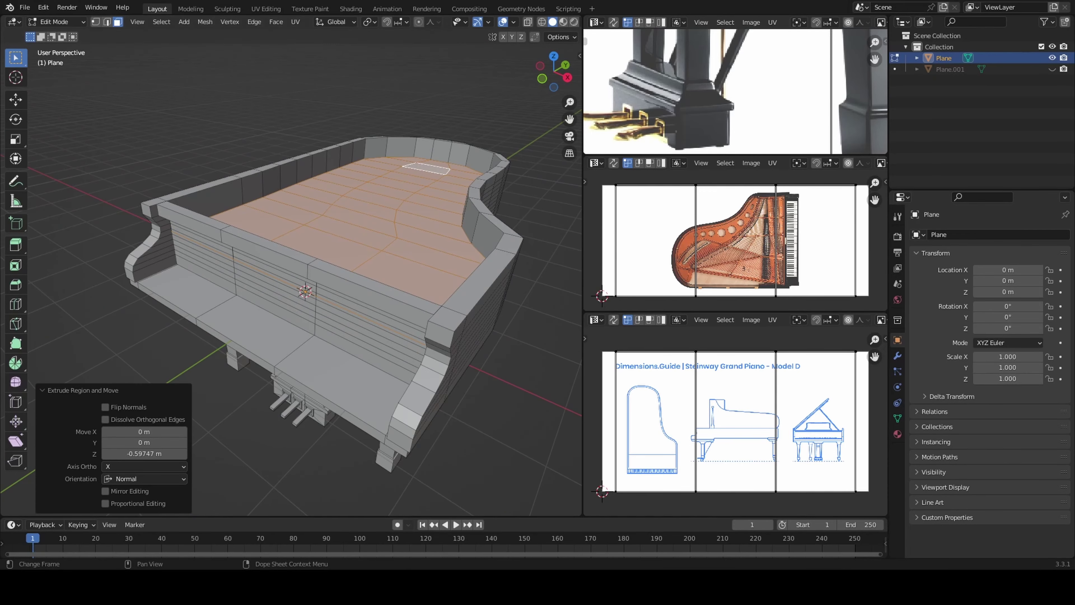
pyautogui.press('Tab')
pyautogui.scroll(-5, 360, 281)
pyautogui.scroll(6, 359, 281)
pyautogui.scroll(-4, 397, 289)
# Add a Subdivision Surface modifier to the piano body.
pyautogui.click(897, 356)
pyautogui.click(990, 234)
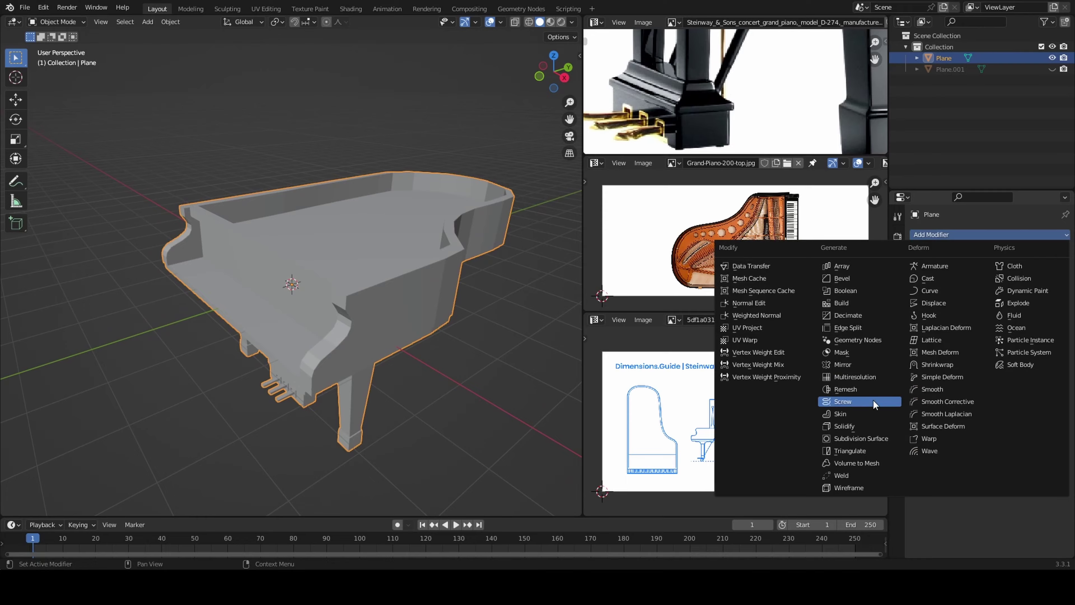
pyautogui.click(847, 398)
# Cut a support edge loop close to a corner of the case walls.
pyautogui.press('Tab')
pyautogui.moveTo(339, 297)
pyautogui.mouseDown(button='middle')
pyautogui.moveTo(242, 340)
pyautogui.moveTo(286, 309)
pyautogui.mouseUp(button='middle')
pyautogui.hotkey('ctrl', 'r')
pyautogui.click(242, 340)
pyautogui.rightClick(242, 340)
pyautogui.scroll(-5, 242, 340)
pyautogui.scroll(8, 286, 309)
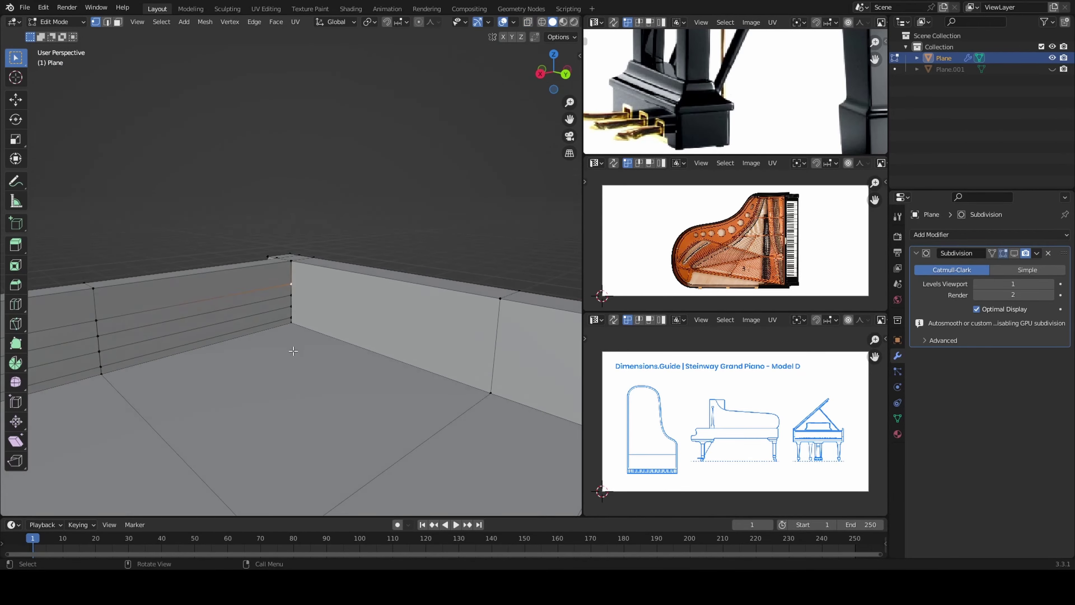
pyautogui.moveTo(293, 350); pyautogui.dragTo(343, 319, button='middle')
pyautogui.moveTo(258, 326); pyautogui.dragTo(247, 319, button='middle')
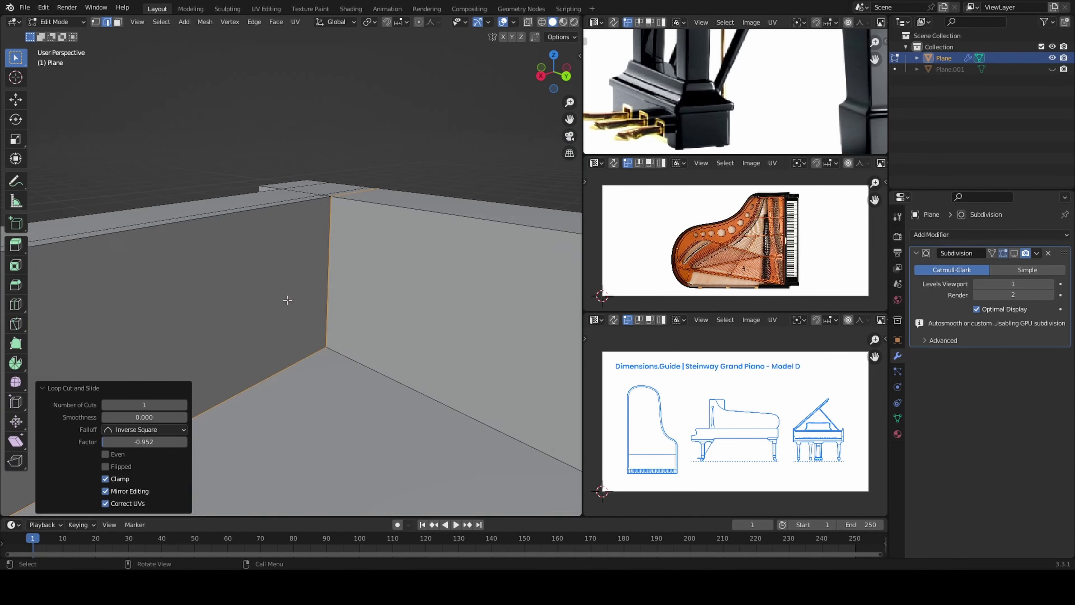
# Merge the selected stray vertices at the last vertex.
pyautogui.press('m')
pyautogui.click(338, 400)
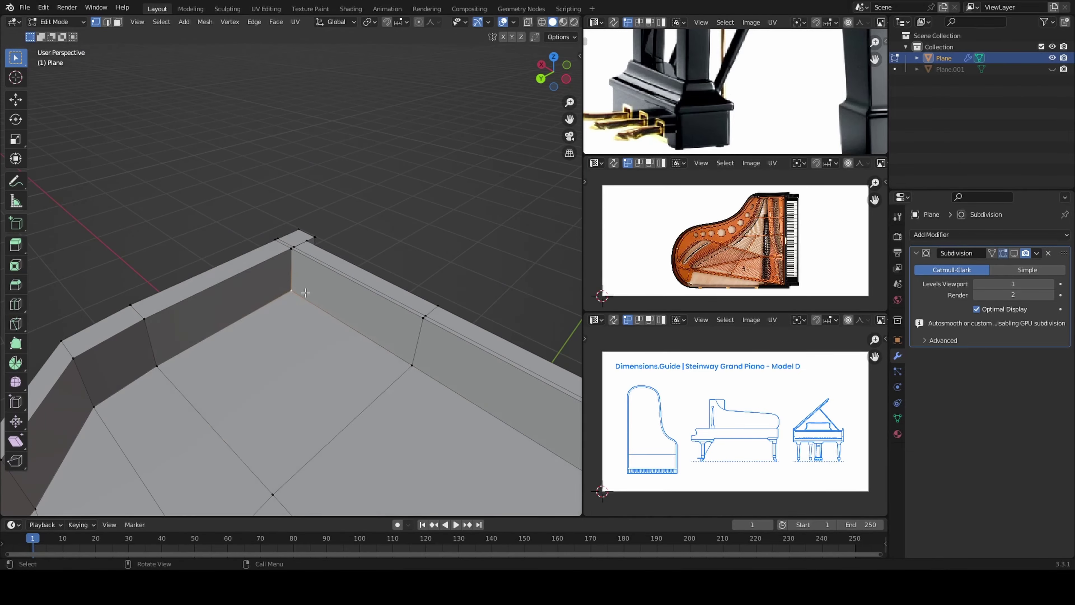
pyautogui.press('3')
pyautogui.moveTo(187, 261)
pyautogui.mouseDown(button='middle')
pyautogui.moveTo(329, 259)
pyautogui.moveTo(270, 330)
pyautogui.moveTo(368, 307)
pyautogui.mouseUp(button='middle')
# Select and reposition the connected lyre geometry, then pick an edge loop on the case side.
pyautogui.hotkey('ctrl', 'l')
pyautogui.press('g')
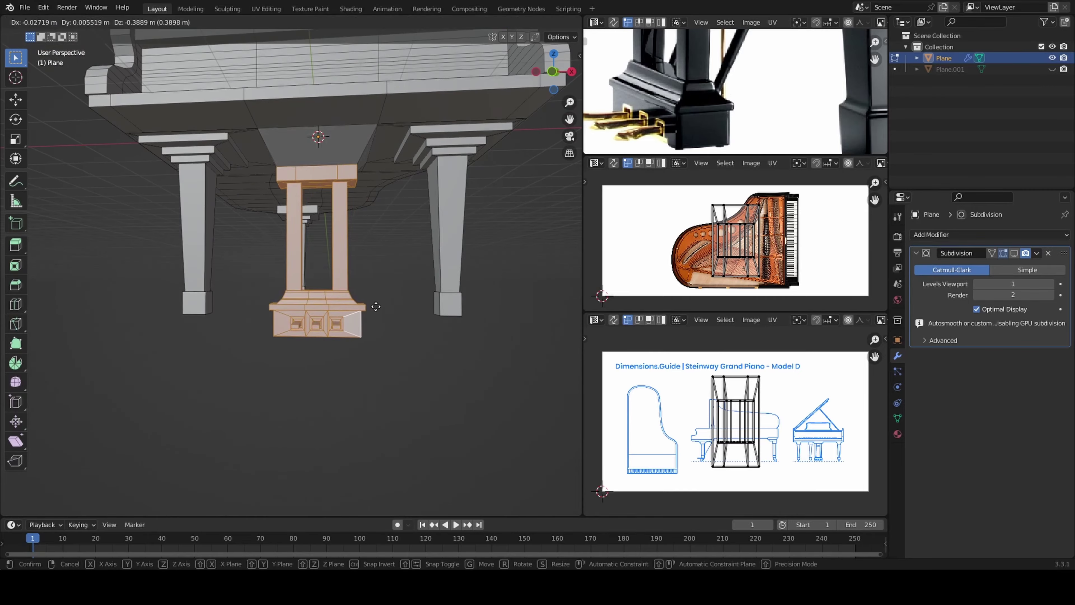
pyautogui.moveTo(345, 454)
pyautogui.mouseDown(button='middle')
pyautogui.moveTo(282, 363)
pyautogui.moveTo(154, 462)
pyautogui.mouseUp(button='middle')
pyautogui.hotkey('alt', 'a')
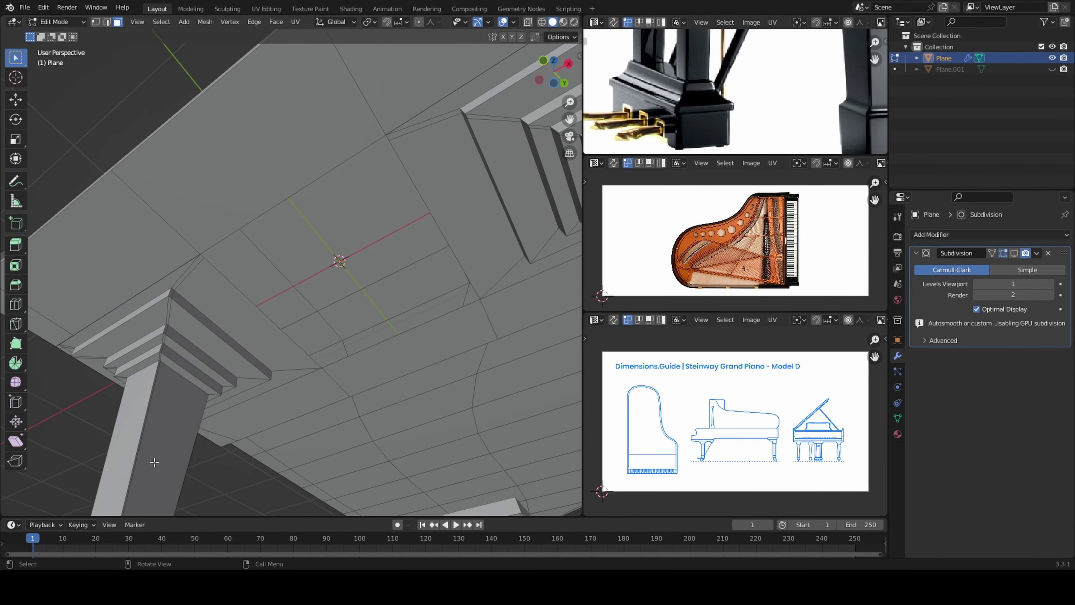
pyautogui.press('3')
pyautogui.moveTo(206, 250)
pyautogui.mouseDown(button='middle')
pyautogui.moveTo(396, 241)
pyautogui.moveTo(424, 267)
pyautogui.mouseUp(button='middle')
pyautogui.click(396, 241)
pyautogui.press('2')
pyautogui.keyDown('alt'); pyautogui.click(423, 273); pyautogui.keyUp('alt')
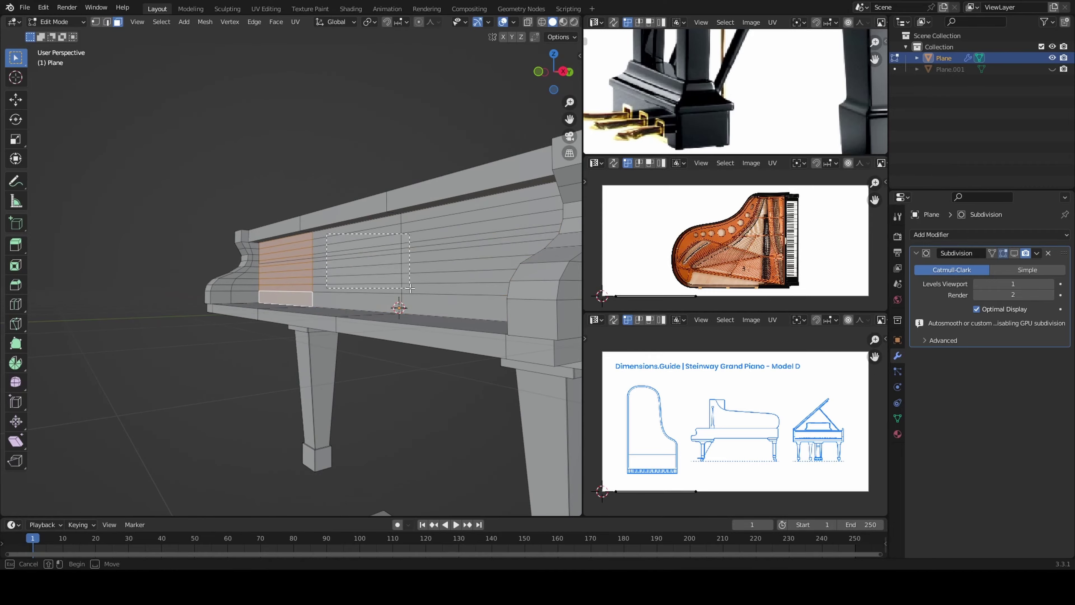
pyautogui.hotkey('alt', 'a')
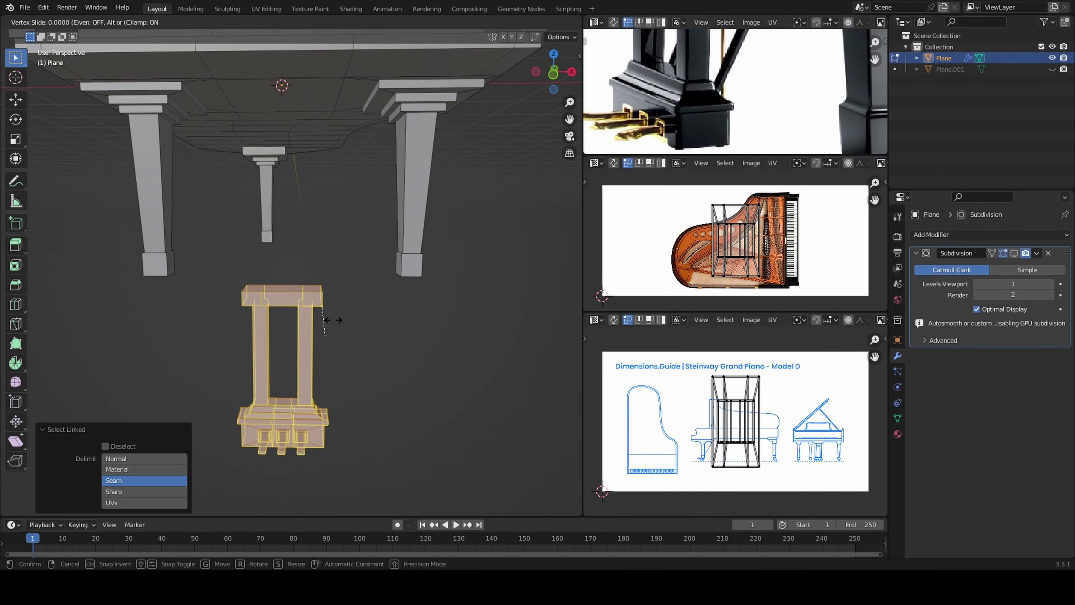
# Slide a new support loop into place near the piano top.
pyautogui.scroll(5, 201, 177)
pyautogui.moveTo(370, 309)
pyautogui.mouseDown(button='middle')
pyautogui.moveTo(202, 177)
pyautogui.moveTo(268, 219)
pyautogui.mouseUp(button='middle')
pyautogui.scroll(-5, 202, 177)
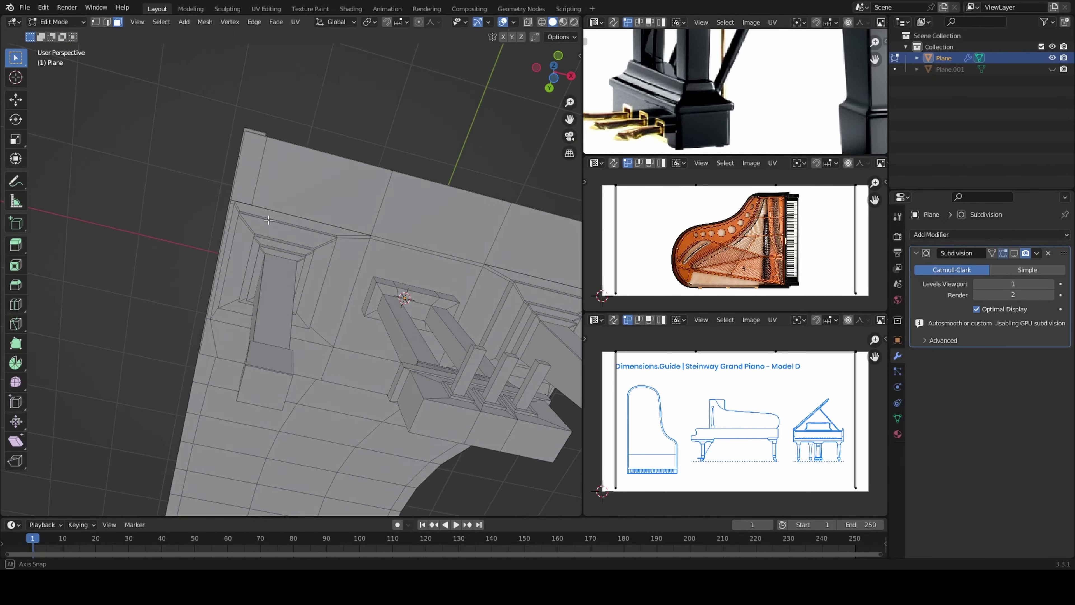
pyautogui.moveTo(245, 258); pyautogui.dragTo(254, 265)
pyautogui.moveTo(254, 265); pyautogui.dragTo(348, 210, button='middle')
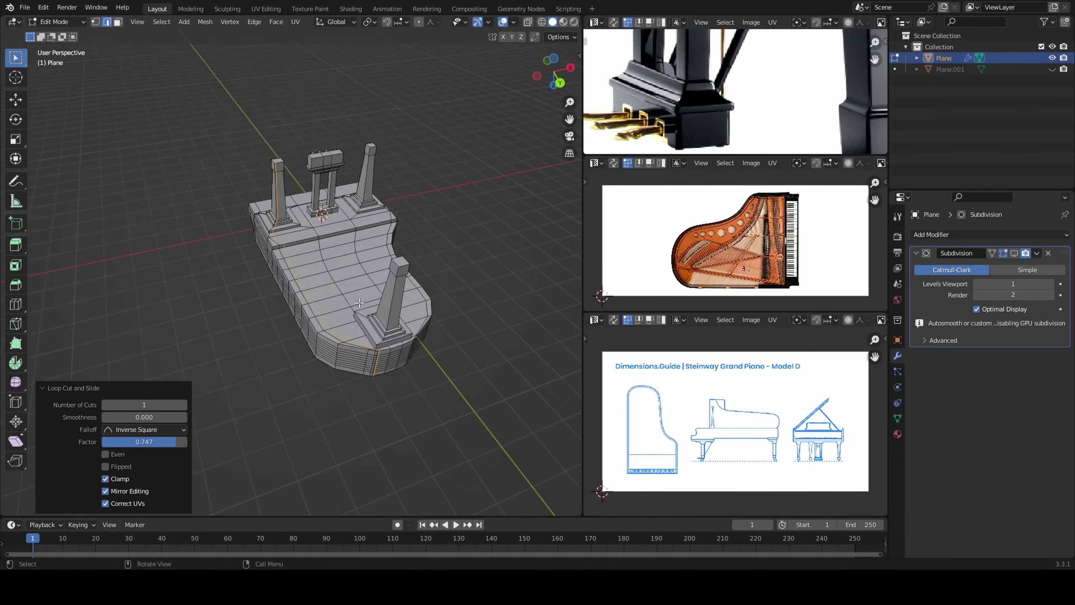
pyautogui.moveTo(467, 264); pyautogui.dragTo(300, 292, button='middle')
pyautogui.scroll(3, 300, 291)
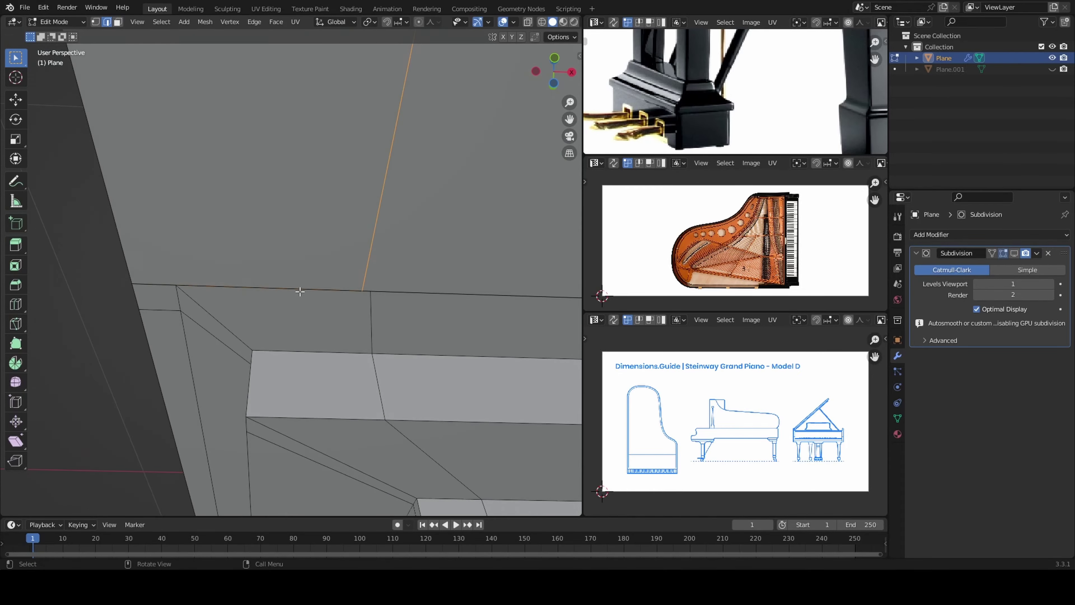
pyautogui.scroll(-4, 251, 208)
# Check the underside mesh and confirm the support loop's edge slide.
pyautogui.moveTo(251, 208); pyautogui.dragTo(450, 183, button='middle')
pyautogui.moveTo(316, 276)
pyautogui.mouseDown(button='middle')
pyautogui.moveTo(319, 316)
pyautogui.moveTo(382, 285)
pyautogui.moveTo(469, 348)
pyautogui.mouseUp(button='middle')
pyautogui.scroll(-5, 292, 349)
pyautogui.scroll(5, 381, 285)
pyautogui.scroll(3, 382, 285)
pyautogui.scroll(-5, 381, 285)
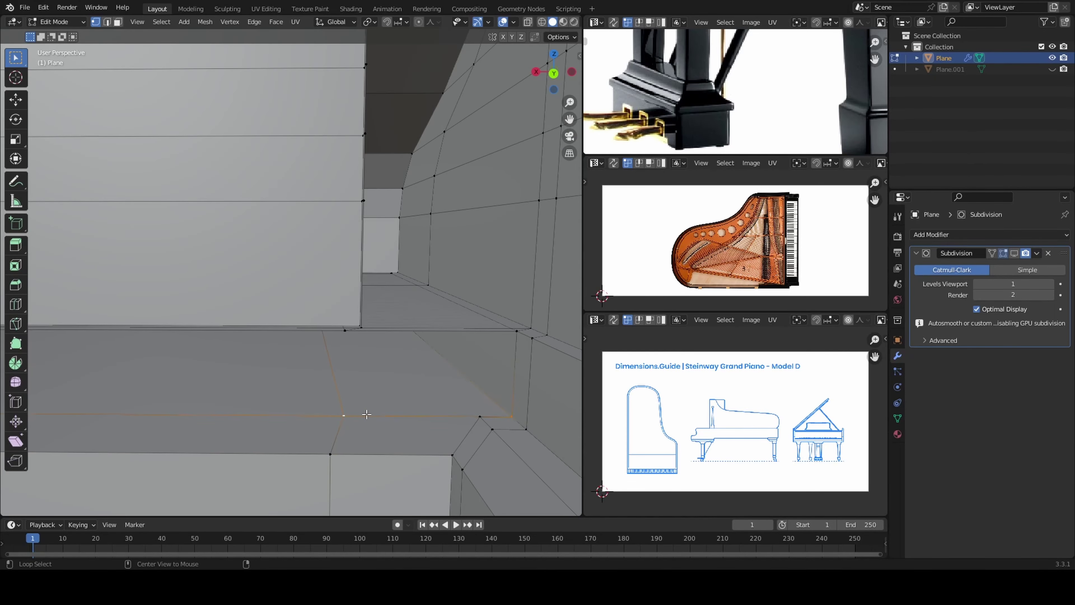
pyautogui.scroll(5, 469, 348)
pyautogui.moveTo(350, 219); pyautogui.dragTo(274, 220, button='middle')
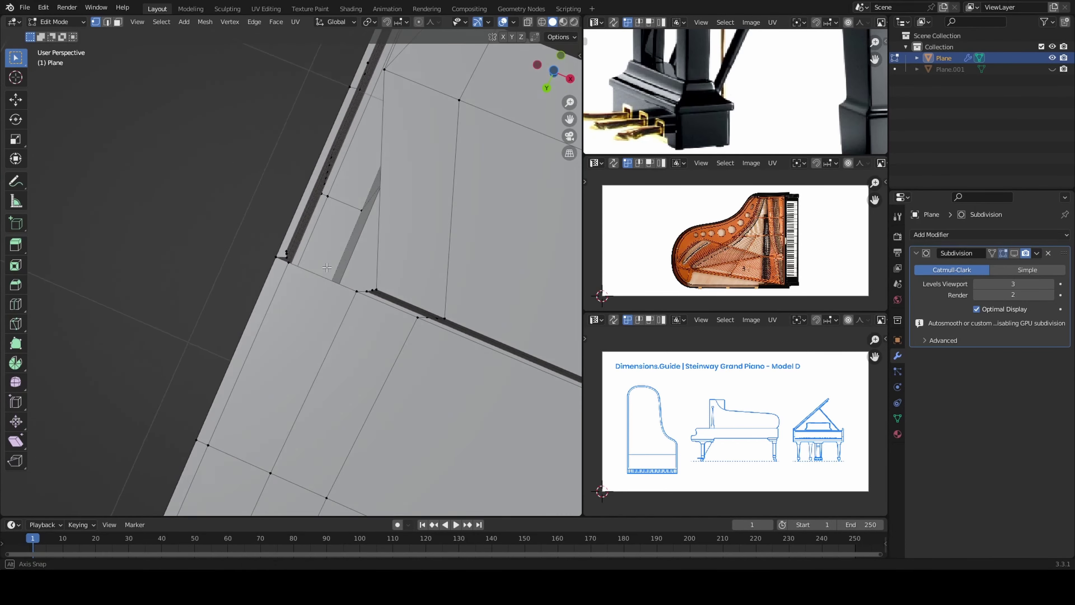
pyautogui.moveTo(321, 308)
pyautogui.mouseDown(button='middle')
pyautogui.moveTo(304, 235)
pyautogui.moveTo(211, 293)
pyautogui.moveTo(336, 221)
pyautogui.moveTo(305, 169)
pyautogui.moveTo(298, 89)
pyautogui.moveTo(396, 372)
pyautogui.moveTo(364, 245)
pyautogui.mouseUp(button='middle')
pyautogui.click(177, 372)
# Merge the selected vertices at the last vertex.
pyautogui.scroll(5, 278, 260)
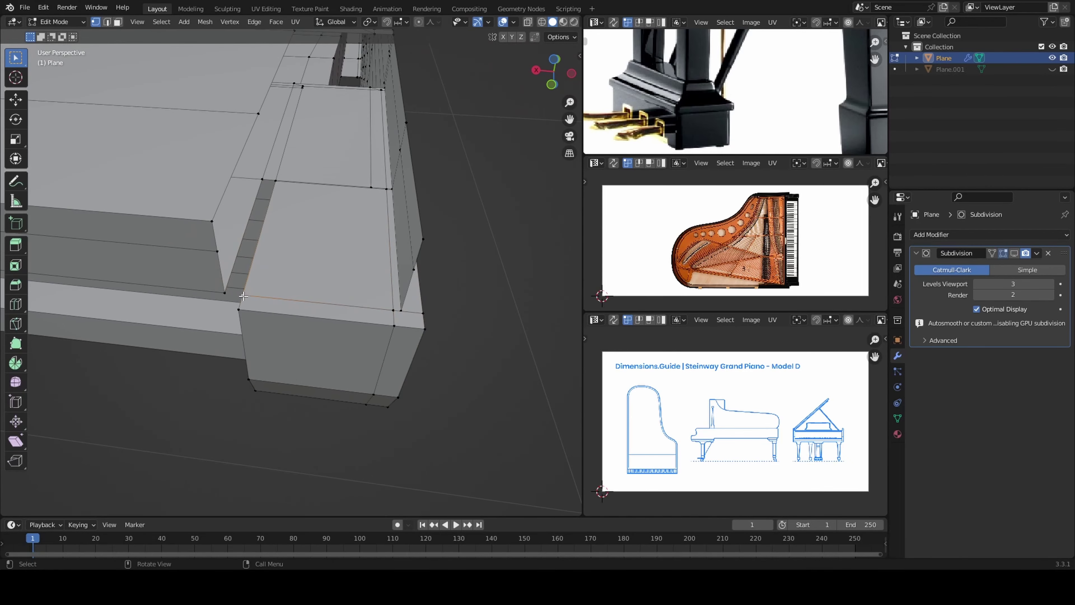
pyautogui.press('m')
pyautogui.click(278, 260)
pyautogui.scroll(-5, 114, 201)
pyautogui.moveTo(114, 201); pyautogui.dragTo(275, 205, button='middle')
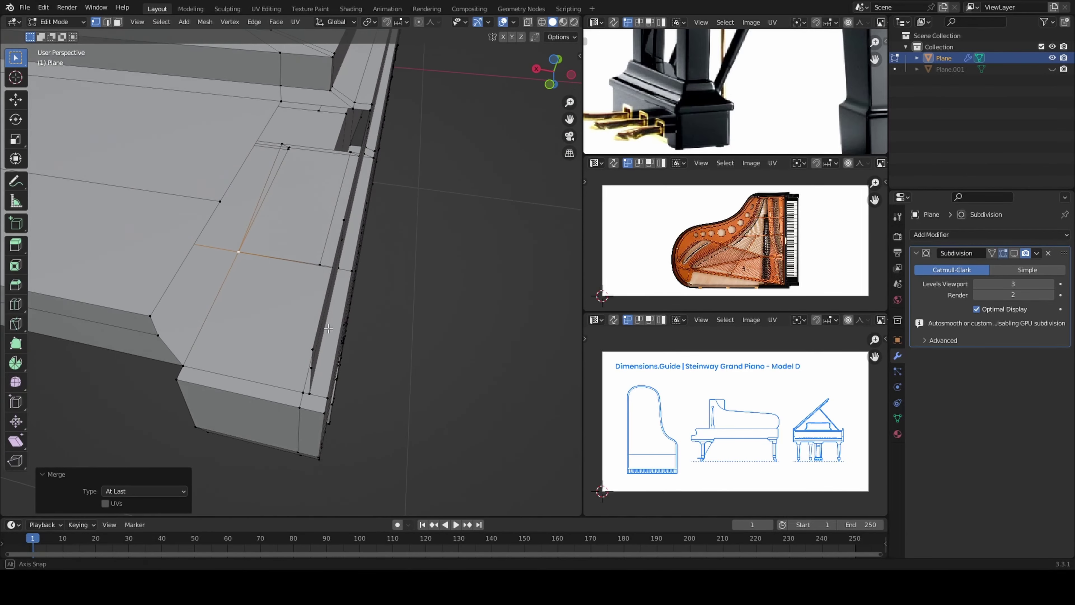
pyautogui.moveTo(328, 328); pyautogui.dragTo(331, 344, button='middle')
pyautogui.scroll(-2, 333, 360)
pyautogui.scroll(4, 271, 263)
pyautogui.moveTo(292, 313)
pyautogui.mouseDown(button='middle')
pyautogui.moveTo(271, 263)
pyautogui.moveTo(305, 309)
pyautogui.mouseUp(button='middle')
# Merge more edge vertex pairs at the last selected vertex.
pyautogui.click(251, 224)
pyautogui.scroll(-5, 268, 271)
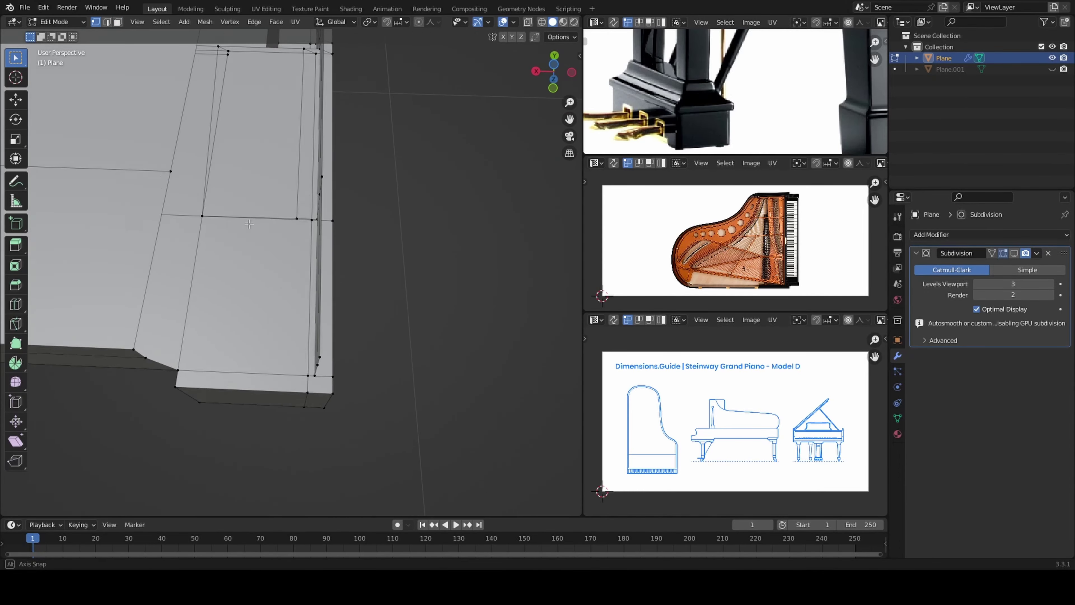
pyautogui.scroll(2, 335, 342)
pyautogui.press('1')
pyautogui.press('m')
pyautogui.click(335, 340)
pyautogui.scroll(4, 313, 369)
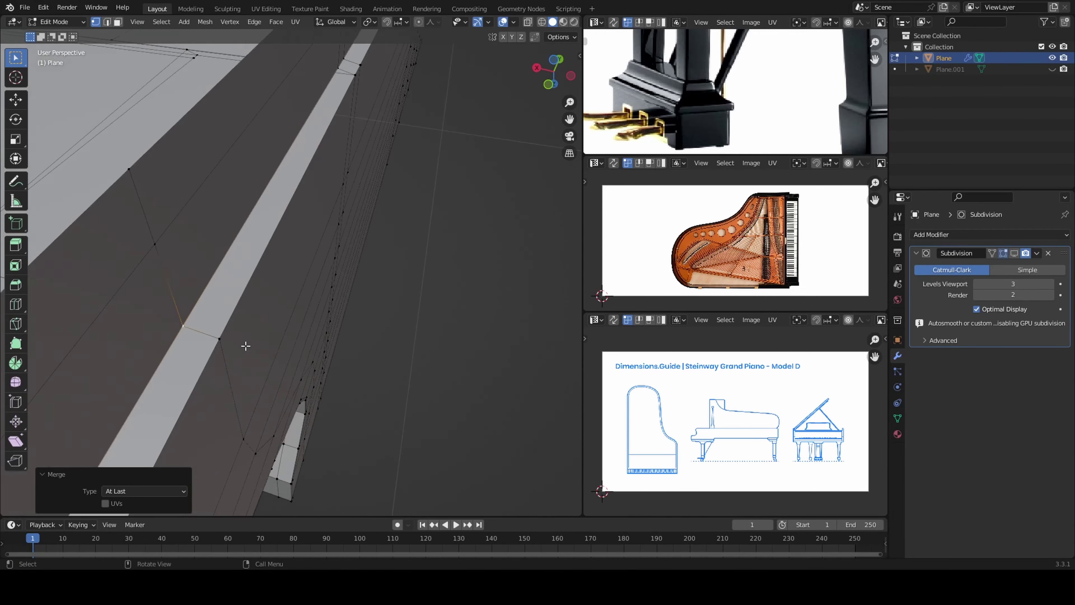
pyautogui.moveTo(245, 346)
pyautogui.mouseDown(button='middle')
pyautogui.moveTo(186, 270)
pyautogui.moveTo(312, 212)
pyautogui.moveTo(356, 232)
pyautogui.mouseUp(button='middle')
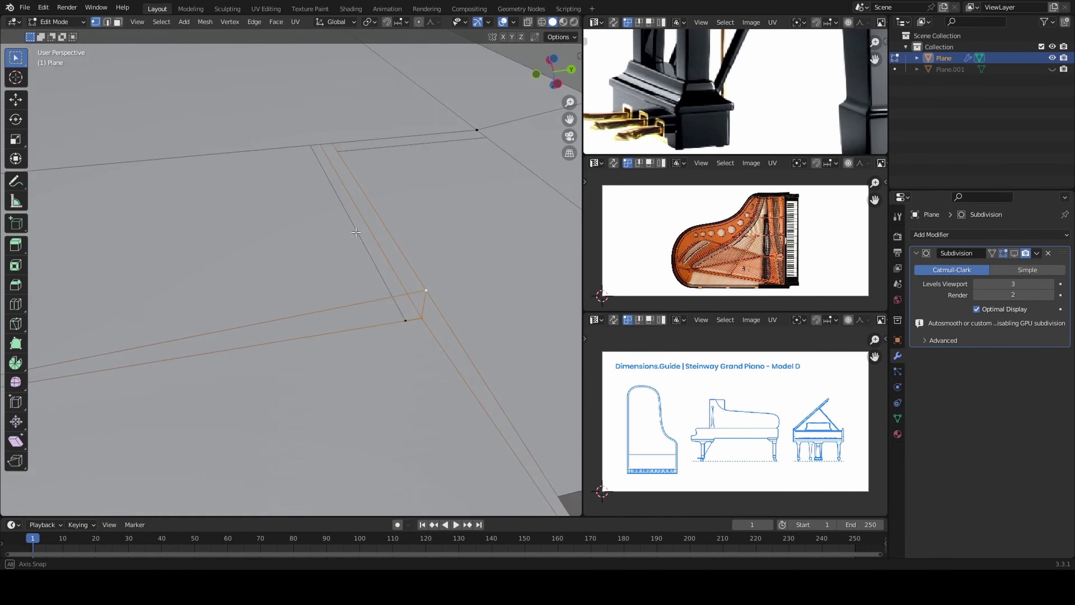
pyautogui.click(493, 365)
# Set the subdivision preview to level 1 and merge nearby vertices by distance.
pyautogui.moveTo(492, 365); pyautogui.dragTo(365, 286, button='middle')
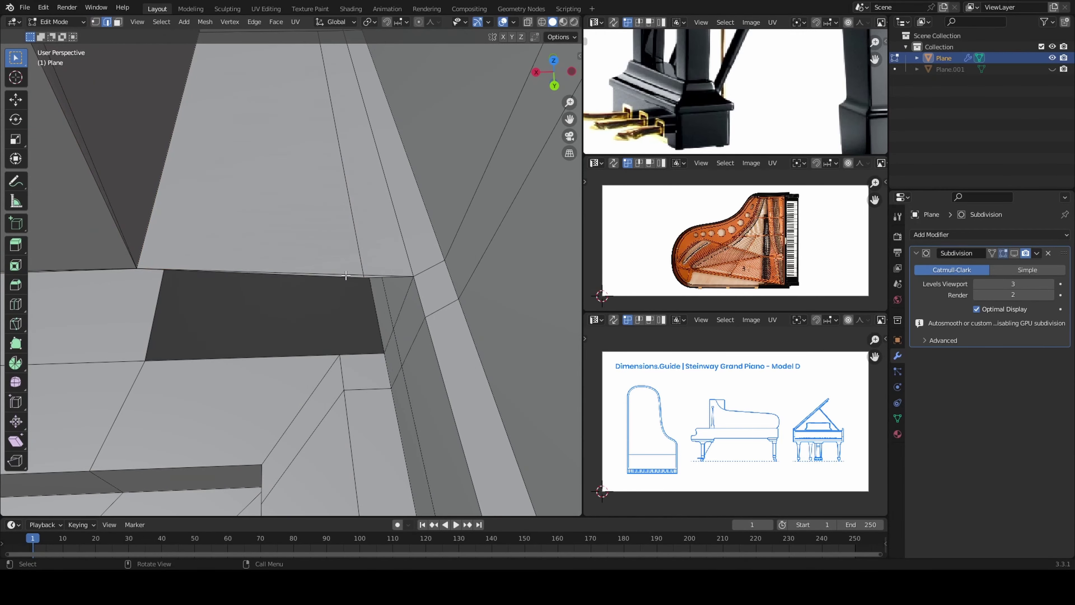
pyautogui.scroll(1, 365, 290)
pyautogui.moveTo(382, 365)
pyautogui.mouseDown(button='middle')
pyautogui.moveTo(403, 319)
pyautogui.moveTo(454, 294)
pyautogui.moveTo(510, 200)
pyautogui.moveTo(221, 100)
pyautogui.moveTo(296, 254)
pyautogui.moveTo(355, 456)
pyautogui.moveTo(342, 356)
pyautogui.moveTo(424, 318)
pyautogui.moveTo(257, 355)
pyautogui.moveTo(292, 289)
pyautogui.moveTo(379, 310)
pyautogui.moveTo(277, 207)
pyautogui.moveTo(348, 236)
pyautogui.moveTo(310, 286)
pyautogui.moveTo(326, 307)
pyautogui.moveTo(347, 297)
pyautogui.moveTo(272, 222)
pyautogui.moveTo(211, 211)
pyautogui.moveTo(268, 283)
pyautogui.moveTo(276, 377)
pyautogui.moveTo(336, 265)
pyautogui.mouseUp(button='middle')
pyautogui.hotkey('ctrl', '1')
pyautogui.press('m')
pyautogui.click(221, 101)
pyautogui.click(244, 124)
# Merge another selected vertex pair at the last vertex.
pyautogui.press('2')
pyautogui.rightClick(379, 310)
pyautogui.press('Escape')
pyautogui.scroll(-5, 374, 290)
pyautogui.scroll(8, 272, 221)
pyautogui.press('1')
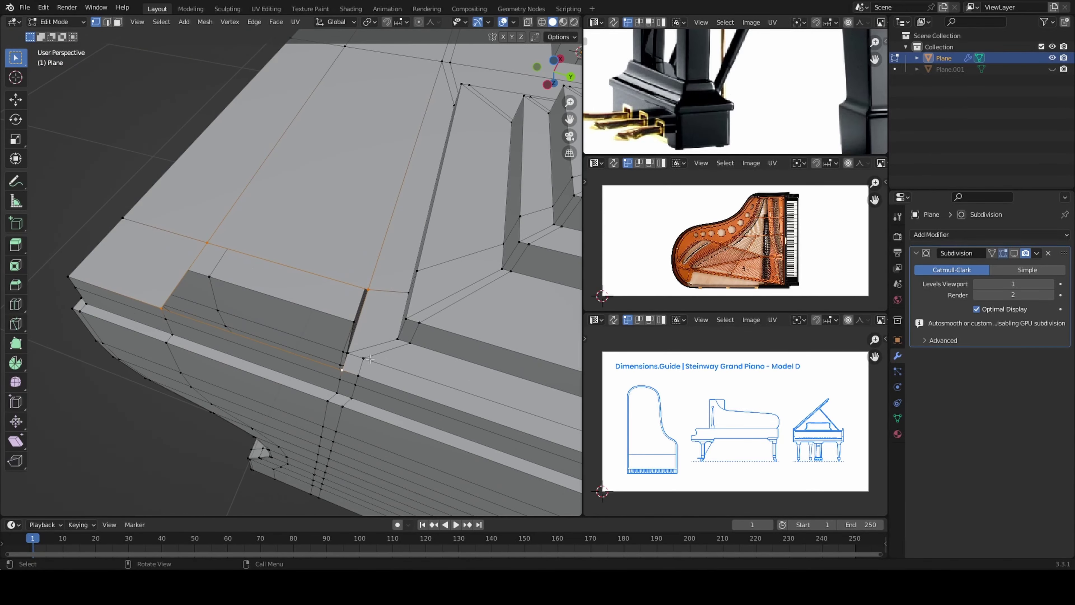
pyautogui.press('m')
pyautogui.click(370, 373)
# Frame the selected vertex and select the vertex beside the leg base.
pyautogui.moveTo(370, 373)
pyautogui.mouseDown(button='middle')
pyautogui.moveTo(336, 247)
pyautogui.moveTo(401, 269)
pyautogui.mouseUp(button='middle')
pyautogui.scroll(-5, 336, 247)
pyautogui.press('KP_Decimal')
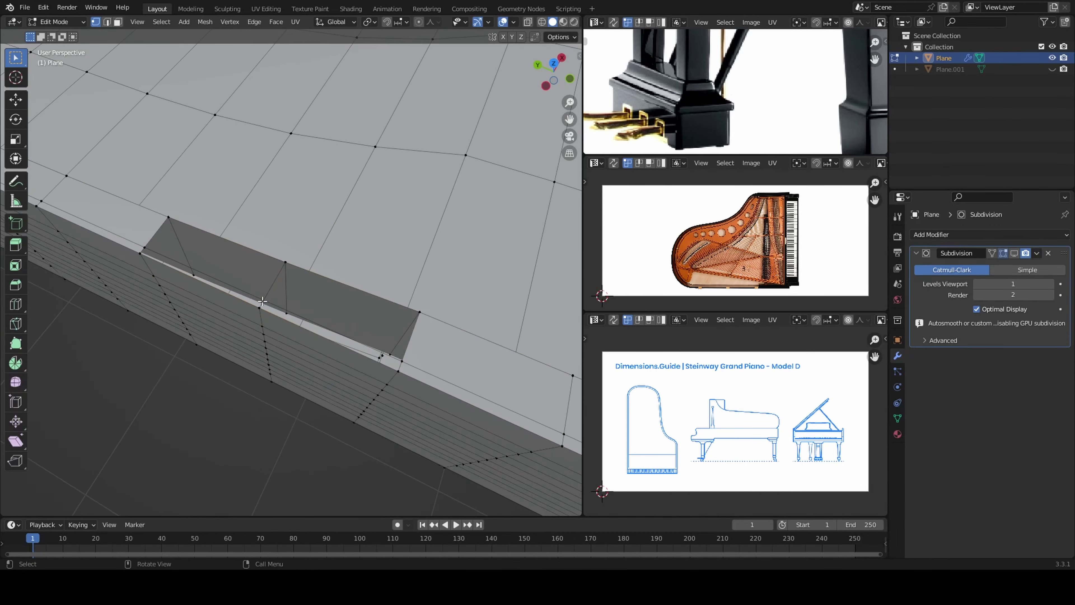
pyautogui.scroll(-3, 262, 301)
pyautogui.moveTo(262, 300)
pyautogui.mouseDown(button='middle')
pyautogui.moveTo(379, 343)
pyautogui.moveTo(367, 319)
pyautogui.moveTo(330, 312)
pyautogui.moveTo(304, 364)
pyautogui.moveTo(318, 334)
pyautogui.mouseUp(button='middle')
pyautogui.press('a')
pyautogui.click(330, 311)
# Cut a new edge loop beside the leg base and slide it to factor -1.000.
pyautogui.hotkey('ctrl', 'r')
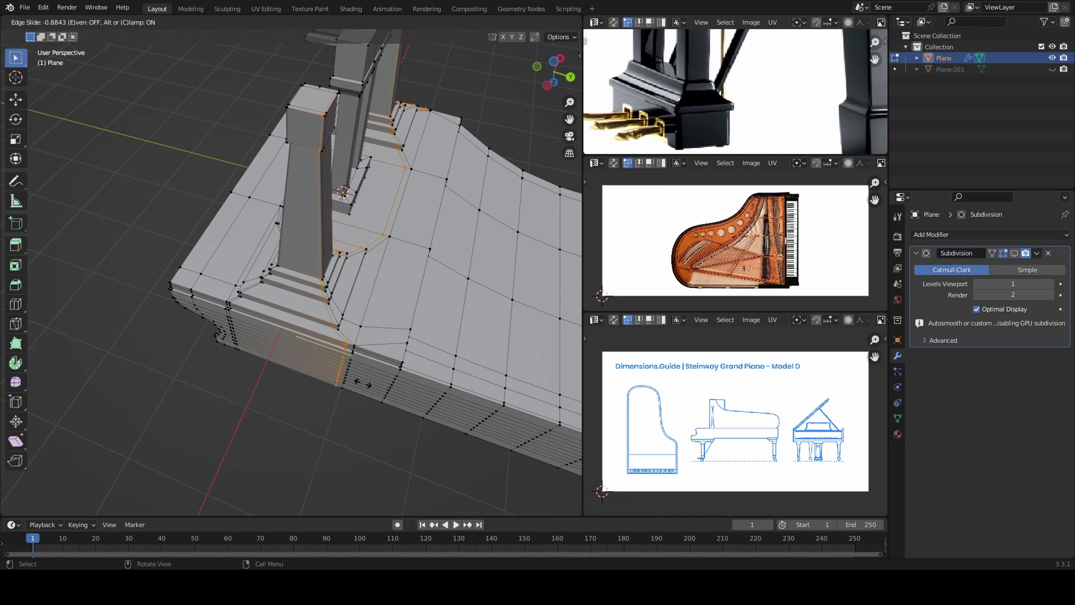
pyautogui.click(362, 383)
pyautogui.moveTo(311, 252)
pyautogui.mouseDown(button='middle')
pyautogui.moveTo(312, 324)
pyautogui.moveTo(312, 269)
pyautogui.moveTo(278, 332)
pyautogui.moveTo(315, 325)
pyautogui.moveTo(235, 365)
pyautogui.moveTo(296, 322)
pyautogui.mouseUp(button='middle')
pyautogui.scroll(3, 278, 332)
pyautogui.scroll(-3, 288, 323)
# Select the vertical column of vertices below the leg for merging.
pyautogui.click(289, 323)
pyautogui.keyDown('alt'); pyautogui.keyDown('shift'); pyautogui.click(315, 324); pyautogui.keyUp('shift'); pyautogui.keyUp('alt')
pyautogui.press('Escape')
pyautogui.keyDown('alt'); pyautogui.click(299, 305); pyautogui.keyUp('alt')
# Merge stray vertices by distance, then slide the step-corner vertex and merge it at the last one.
pyautogui.press('m')
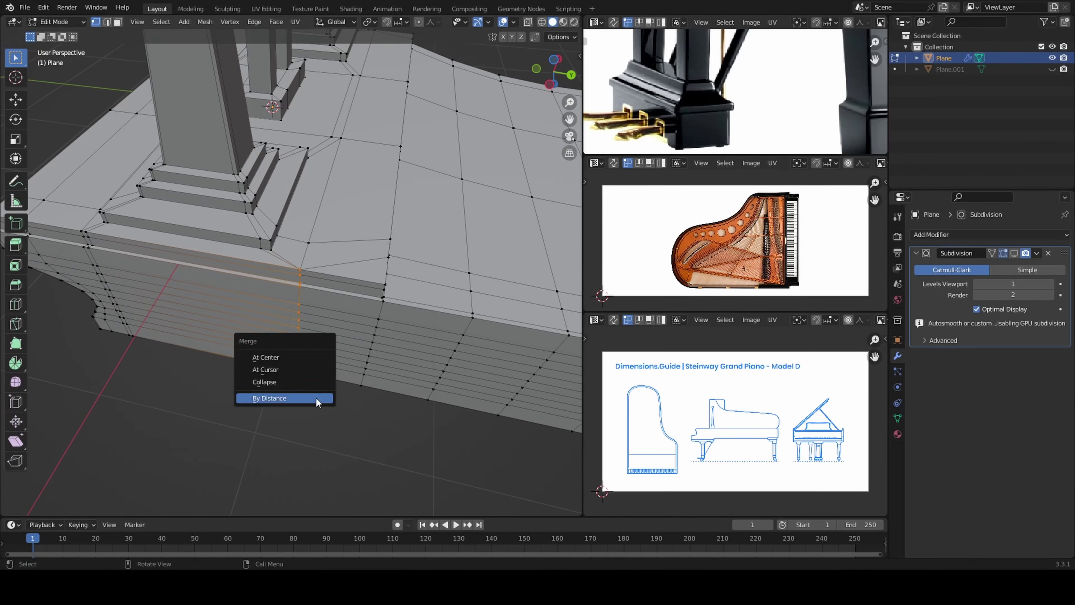
pyautogui.click(317, 402)
pyautogui.moveTo(316, 401); pyautogui.dragTo(302, 281, button='middle')
pyautogui.click(302, 281)
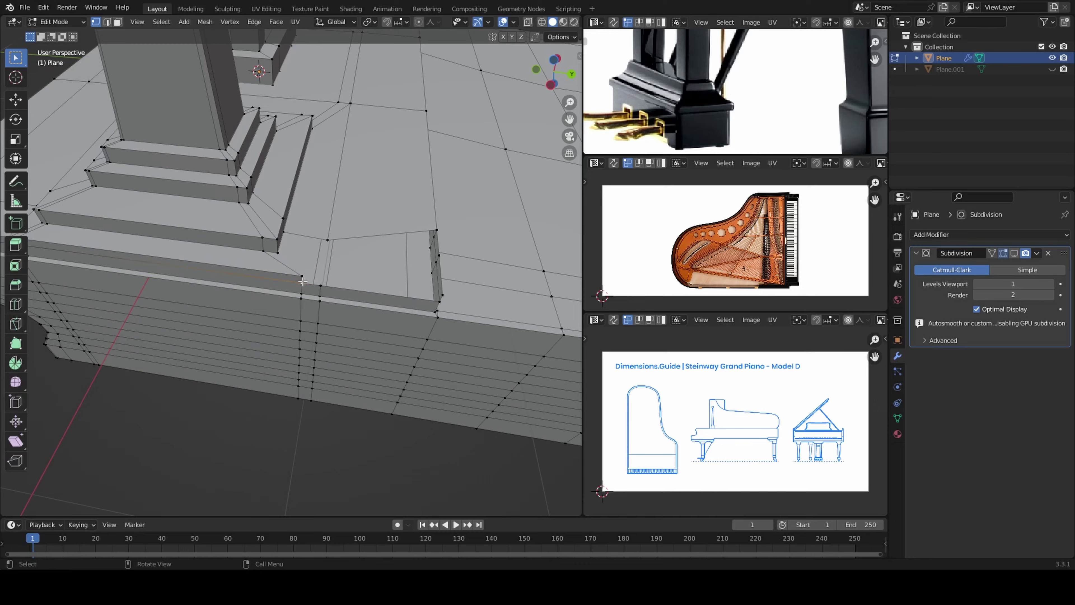
pyautogui.click(431, 421)
pyautogui.press('m')
pyautogui.click(322, 367)
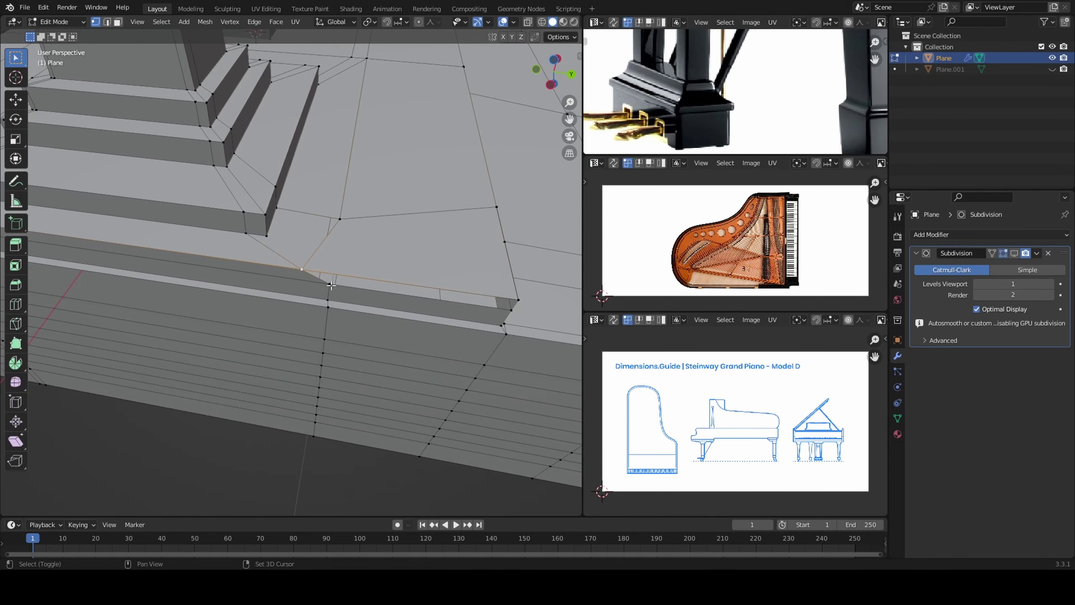
pyautogui.moveTo(321, 368)
pyautogui.mouseDown(button='middle')
pyautogui.moveTo(348, 338)
pyautogui.moveTo(322, 215)
pyautogui.mouseUp(button='middle')
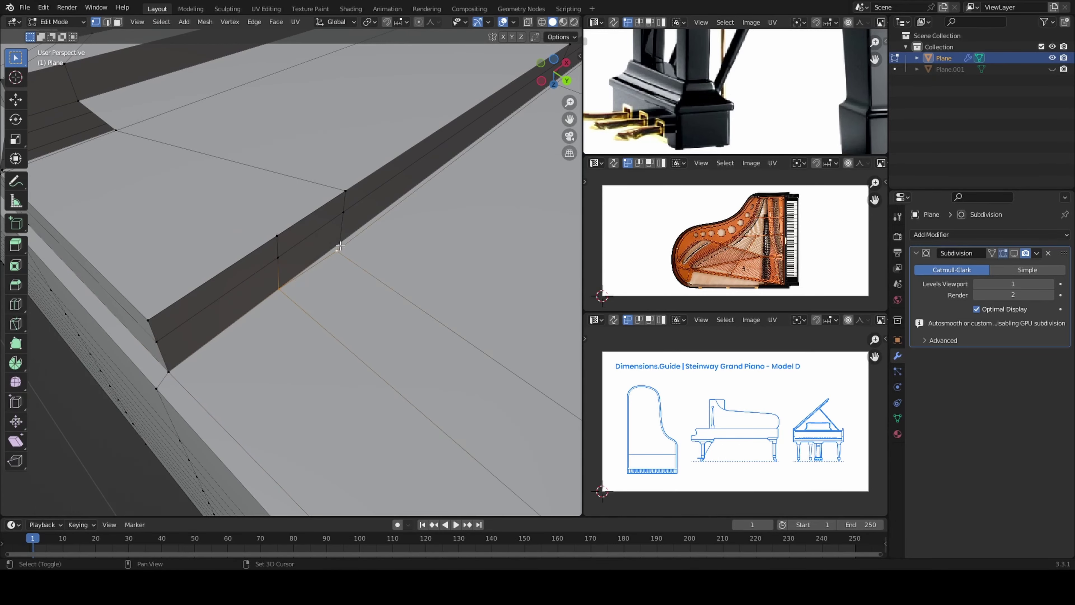
pyautogui.scroll(3, 322, 216)
pyautogui.scroll(-4, 322, 216)
pyautogui.press('m')
pyautogui.click(359, 276)
# Knife two new edge cuts across the step face of the leg base.
pyautogui.press('k')
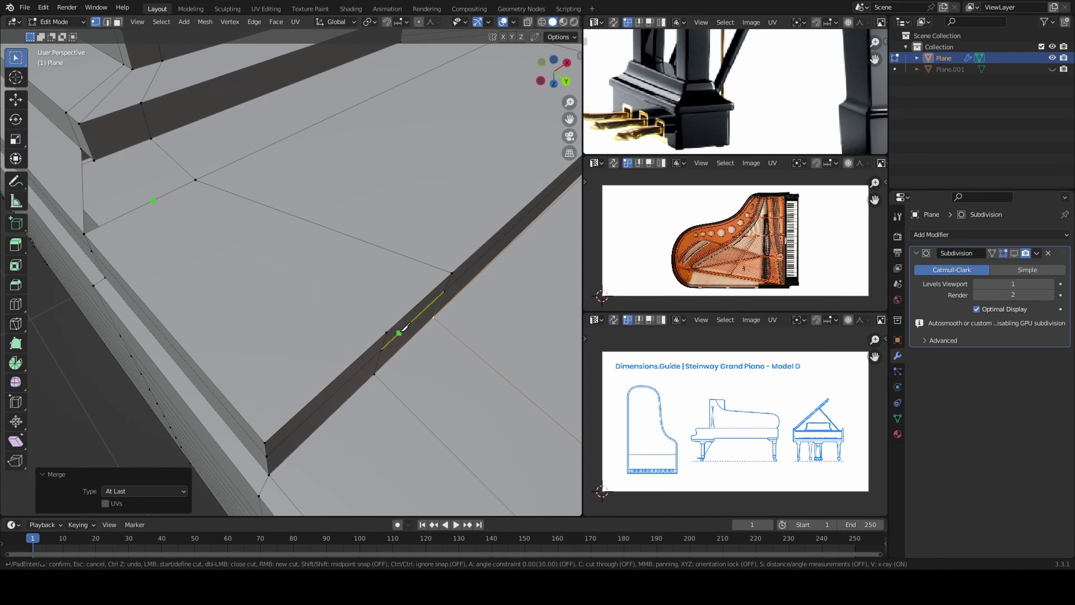
pyautogui.scroll(-3, 379, 329)
pyautogui.press('k')
pyautogui.click(276, 323)
pyautogui.moveTo(323, 348); pyautogui.dragTo(479, 305, button='middle')
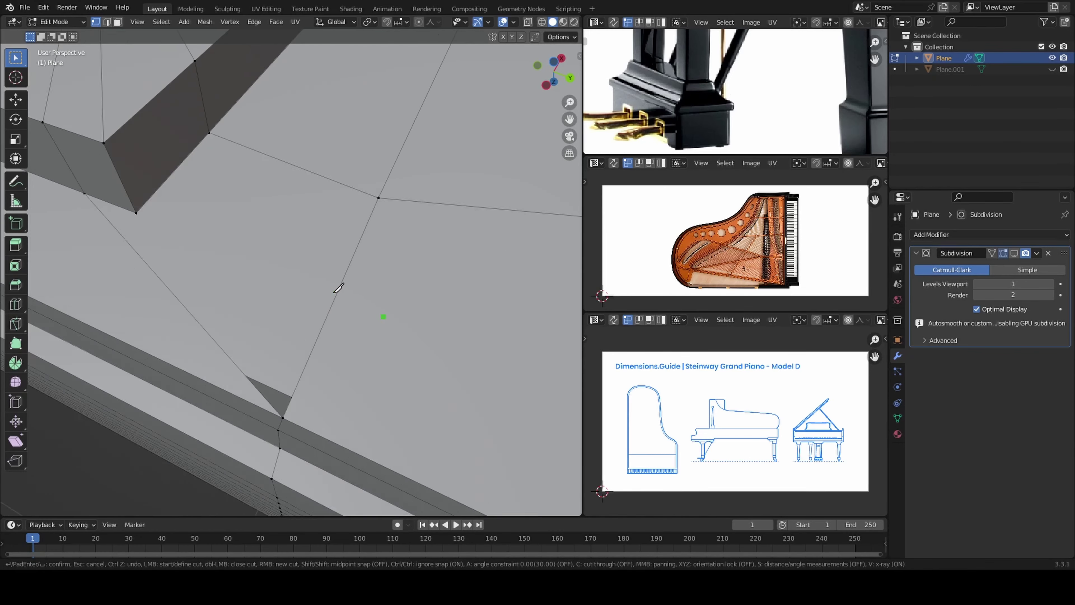
pyautogui.moveTo(247, 262); pyautogui.dragTo(243, 270, button='middle')
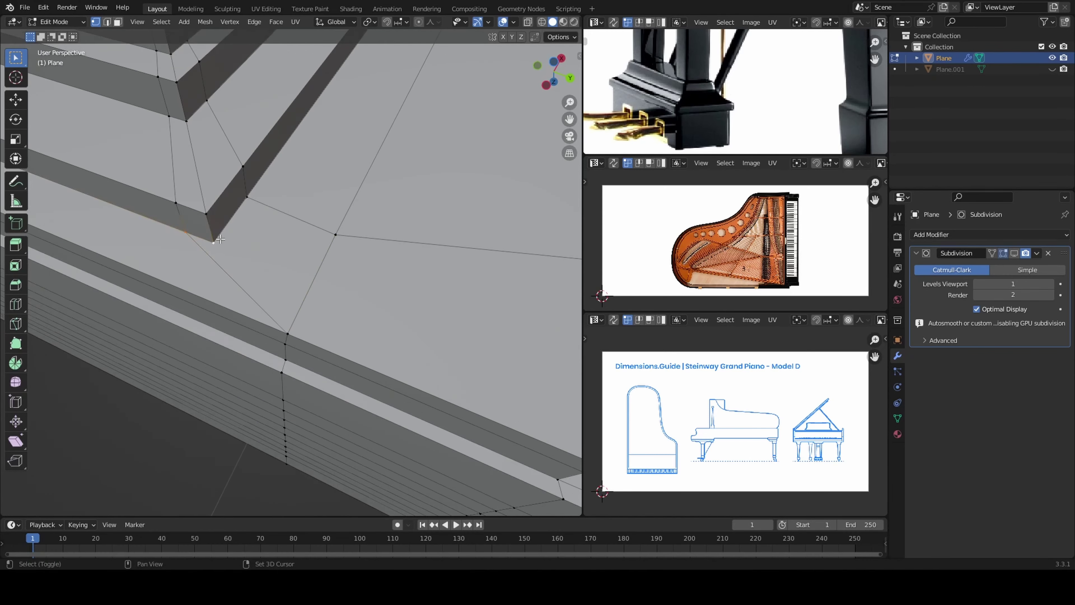
pyautogui.press('Return')
pyautogui.press('k')
pyautogui.scroll(3, 419, 331)
pyautogui.moveTo(419, 331)
pyautogui.mouseDown(button='middle')
pyautogui.moveTo(288, 275)
pyautogui.moveTo(220, 297)
pyautogui.mouseUp(button='middle')
pyautogui.press('Return')
pyautogui.press('k')
# Select a face on the step and the face loop along the piano's side.
pyautogui.press('Escape')
pyautogui.scroll(-3, 267, 287)
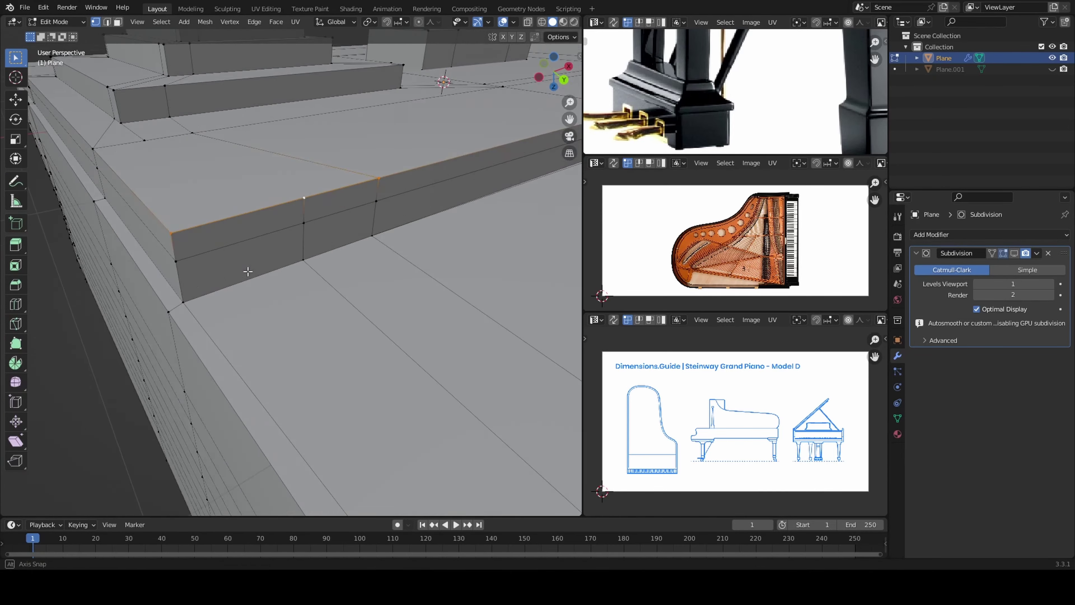
pyautogui.press('3')
pyautogui.click(221, 298)
pyautogui.moveTo(286, 315); pyautogui.dragTo(292, 305, button='middle')
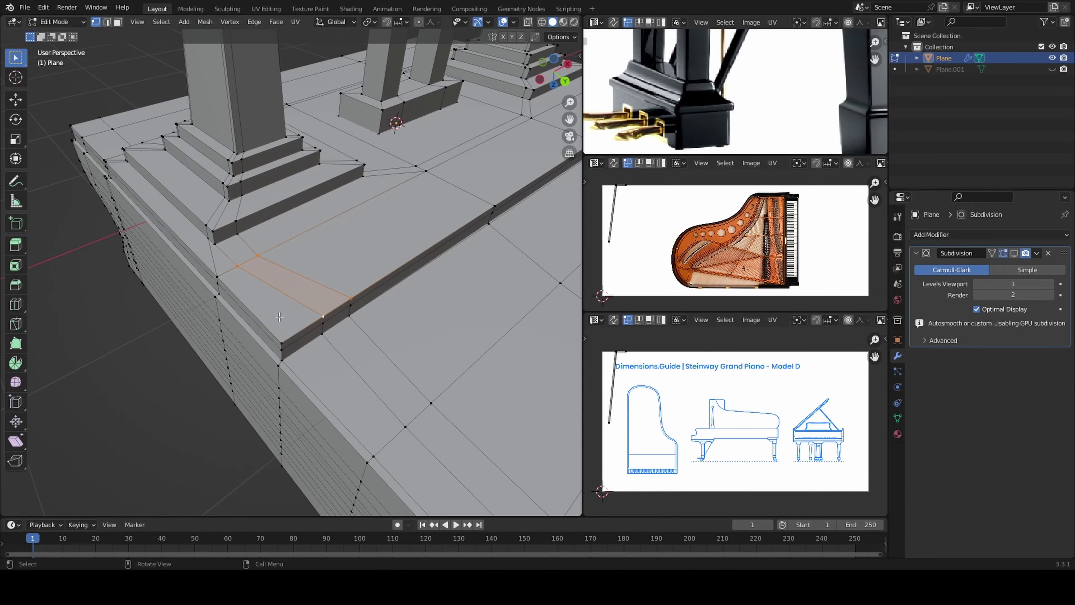
pyautogui.press('3')
pyautogui.keyDown('alt'); pyautogui.click(291, 305); pyautogui.keyUp('alt')
pyautogui.scroll(-4, 322, 271)
pyautogui.moveTo(321, 271)
pyautogui.mouseDown(button='middle')
pyautogui.moveTo(433, 213)
pyautogui.moveTo(372, 283)
pyautogui.mouseUp(button='middle')
pyautogui.scroll(3, 433, 213)
pyautogui.press('1')
pyautogui.scroll(3, 301, 348)
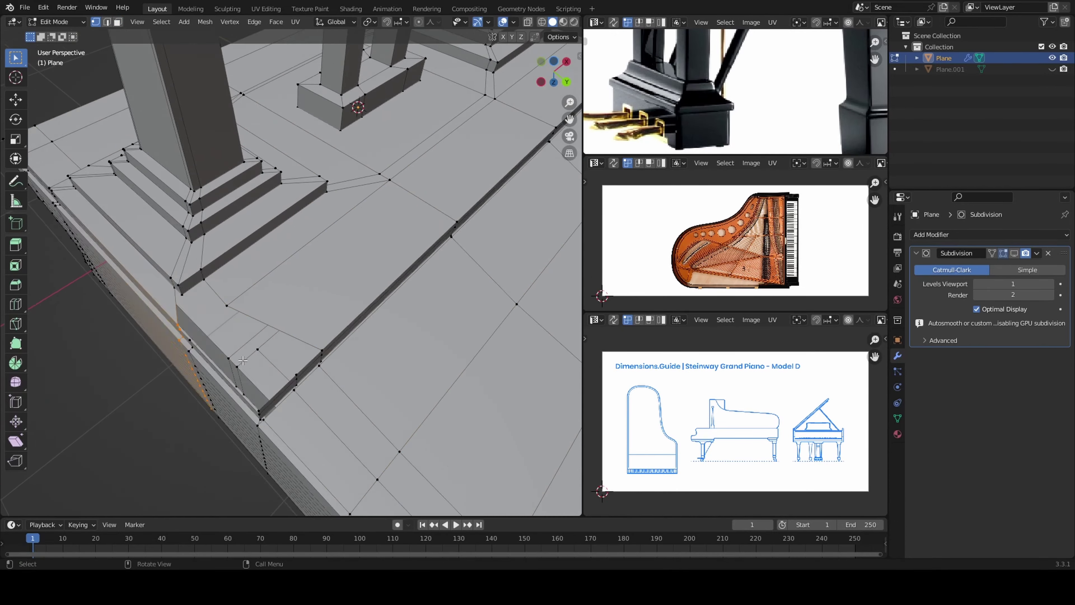
pyautogui.moveTo(300, 348); pyautogui.dragTo(334, 384, button='middle')
# Delete the extra edge loop from the case side.
pyautogui.press('2')
pyautogui.scroll(-2, 334, 384)
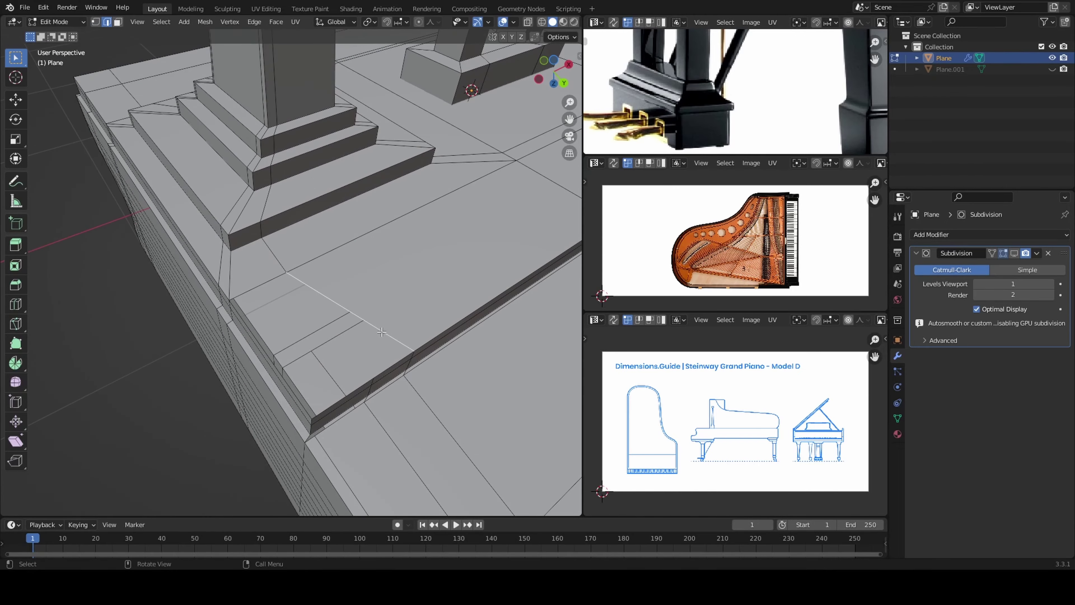
pyautogui.scroll(-2, 335, 384)
pyautogui.scroll(-2, 334, 384)
pyautogui.moveTo(334, 384); pyautogui.dragTo(328, 406, button='middle')
pyautogui.keyDown('alt'); pyautogui.click(328, 406); pyautogui.keyUp('alt')
pyautogui.press('x')
pyautogui.click(374, 436)
# Select faces on the stair area and the case underside.
pyautogui.scroll(5, 373, 436)
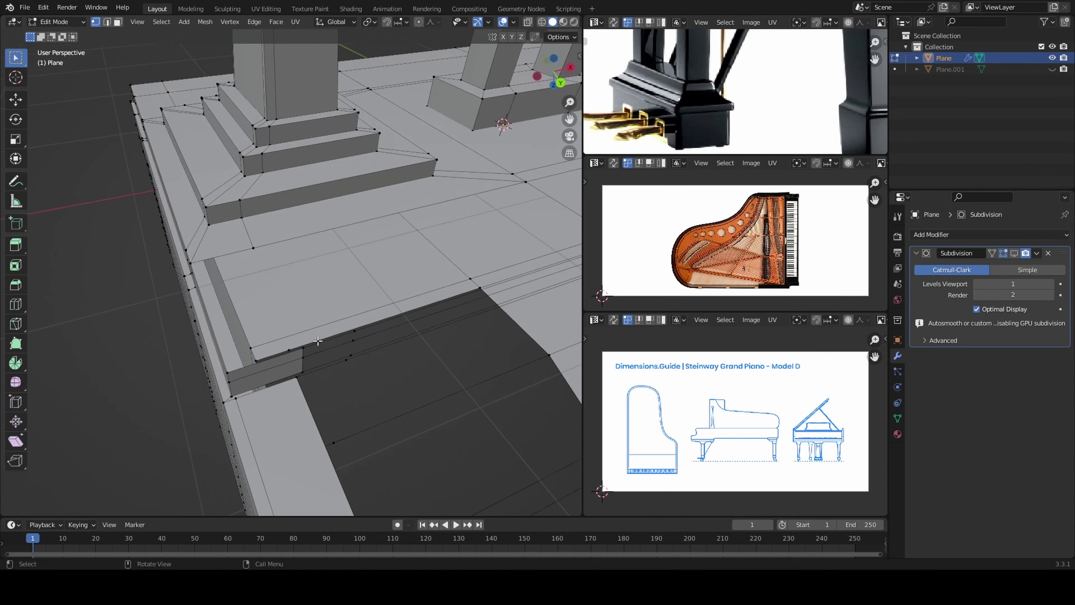
pyautogui.click(192, 312)
pyautogui.moveTo(192, 312)
pyautogui.mouseDown(button='middle')
pyautogui.moveTo(265, 263)
pyautogui.moveTo(342, 317)
pyautogui.moveTo(337, 293)
pyautogui.moveTo(328, 300)
pyautogui.moveTo(374, 349)
pyautogui.moveTo(284, 306)
pyautogui.mouseUp(button='middle')
pyautogui.press('1')
pyautogui.click(336, 292)
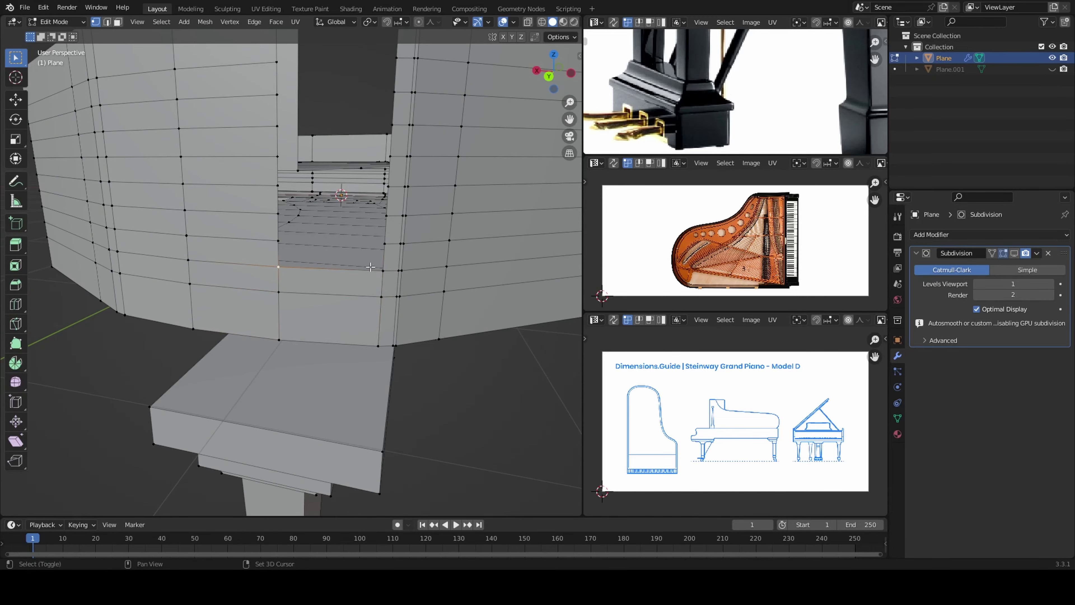
# Orbit under the piano rim to inspect the inner wall ring.
pyautogui.scroll(-3, 271, 188)
pyautogui.moveTo(271, 189)
pyautogui.mouseDown(button='middle')
pyautogui.moveTo(360, 314)
pyautogui.moveTo(319, 298)
pyautogui.mouseUp(button='middle')
pyautogui.scroll(4, 361, 313)
pyautogui.scroll(-5, 361, 313)
pyautogui.scroll(5, 319, 298)
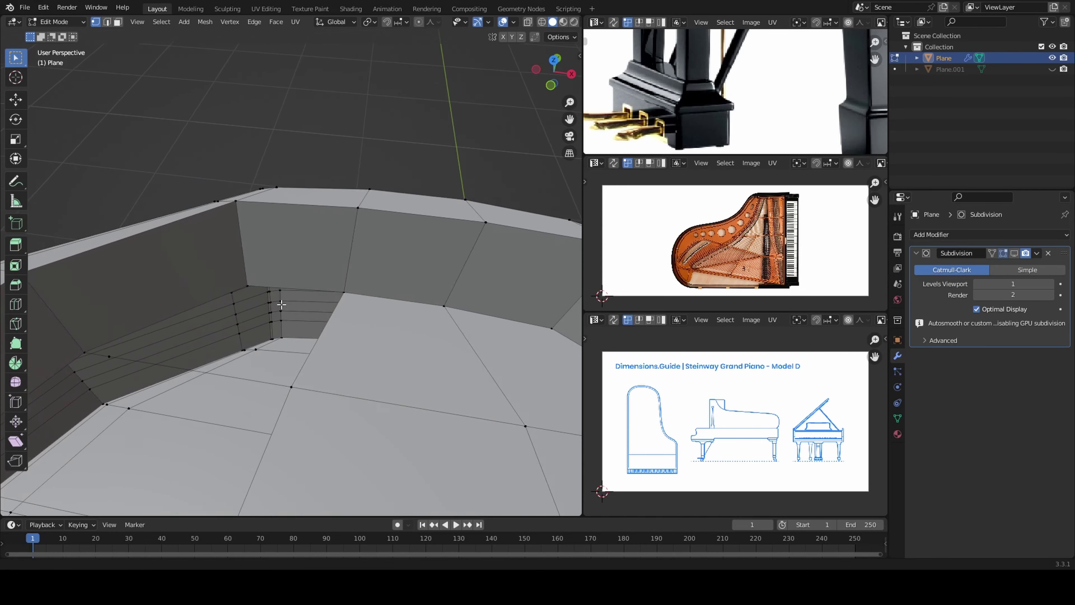
pyautogui.moveTo(163, 360); pyautogui.dragTo(218, 320, button='middle')
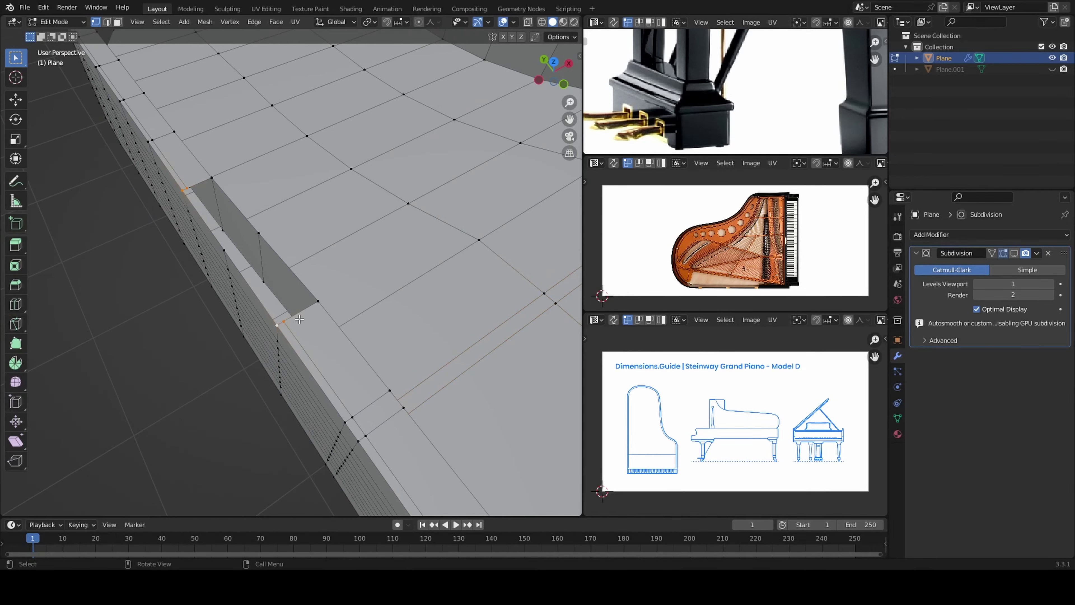
pyautogui.moveTo(207, 183)
pyautogui.mouseDown(button='middle')
pyautogui.moveTo(163, 247)
pyautogui.moveTo(160, 293)
pyautogui.moveTo(271, 171)
pyautogui.mouseUp(button='middle')
# Knife extra edges into the rim wall and merge a corner vertex pair at the last one.
pyautogui.press('k')
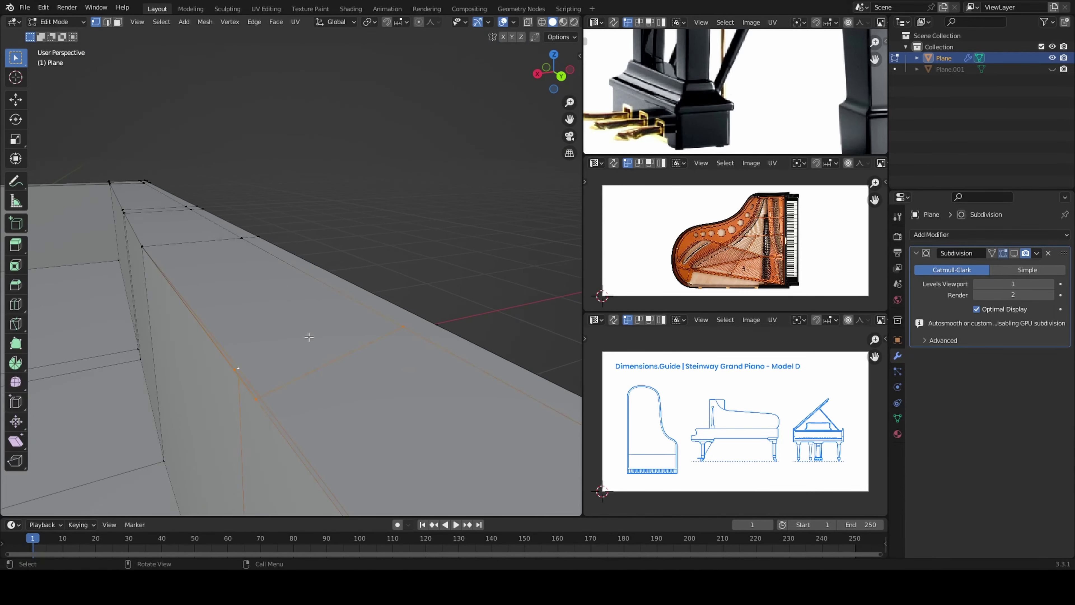
pyautogui.scroll(-5, 325, 427)
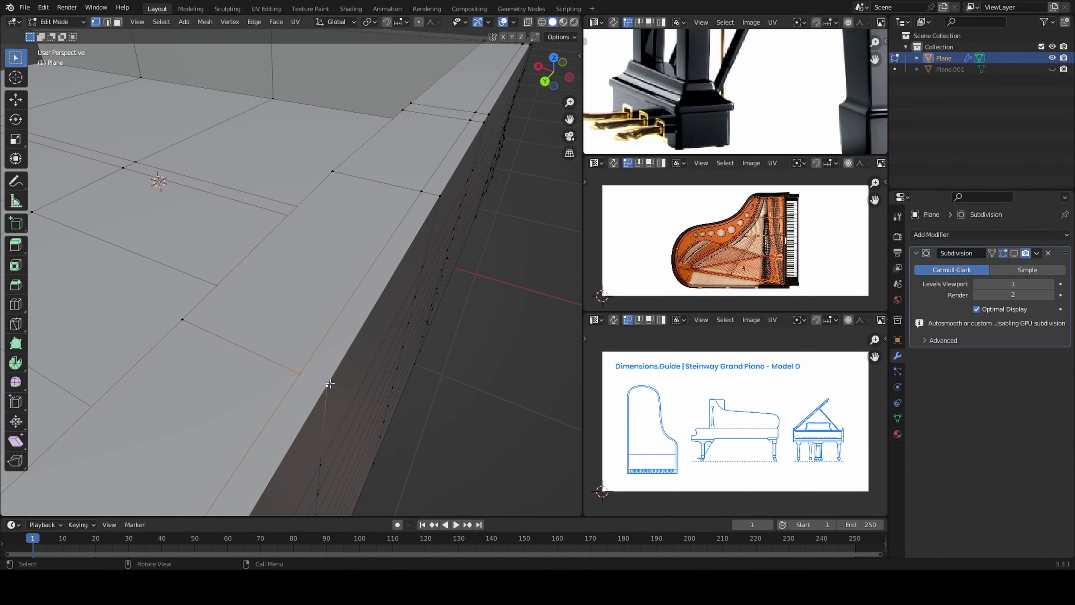
pyautogui.moveTo(325, 426)
pyautogui.mouseDown(button='middle')
pyautogui.moveTo(128, 282)
pyautogui.moveTo(372, 290)
pyautogui.moveTo(307, 319)
pyautogui.mouseUp(button='middle')
pyautogui.press('m')
pyautogui.click(372, 295)
pyautogui.scroll(-5, 372, 295)
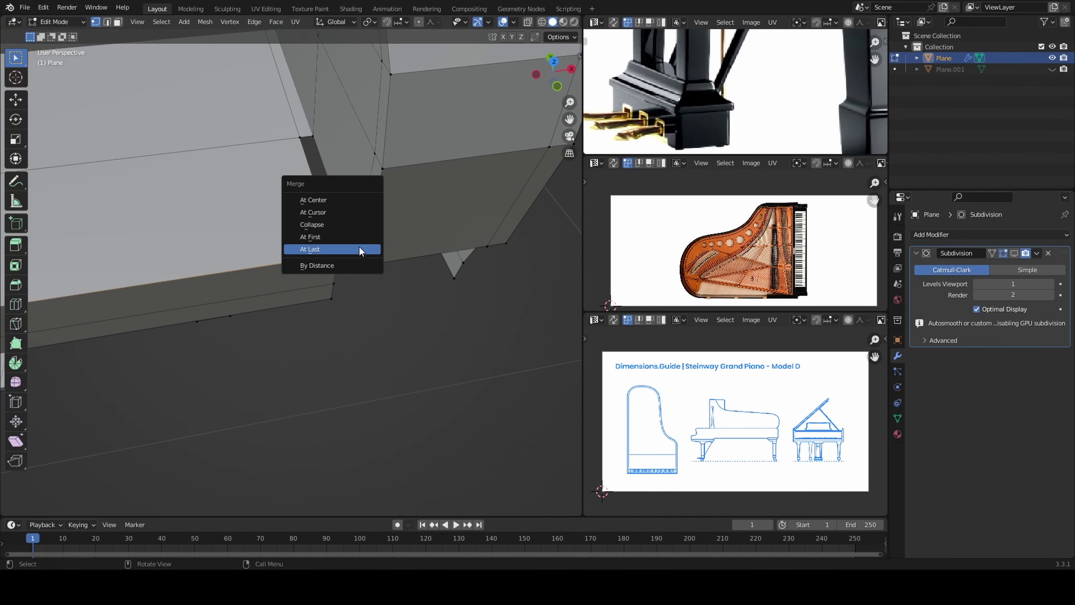
# Merge a vertex pair at the last one, then move to the leg pedestal steps.
pyautogui.click(359, 248)
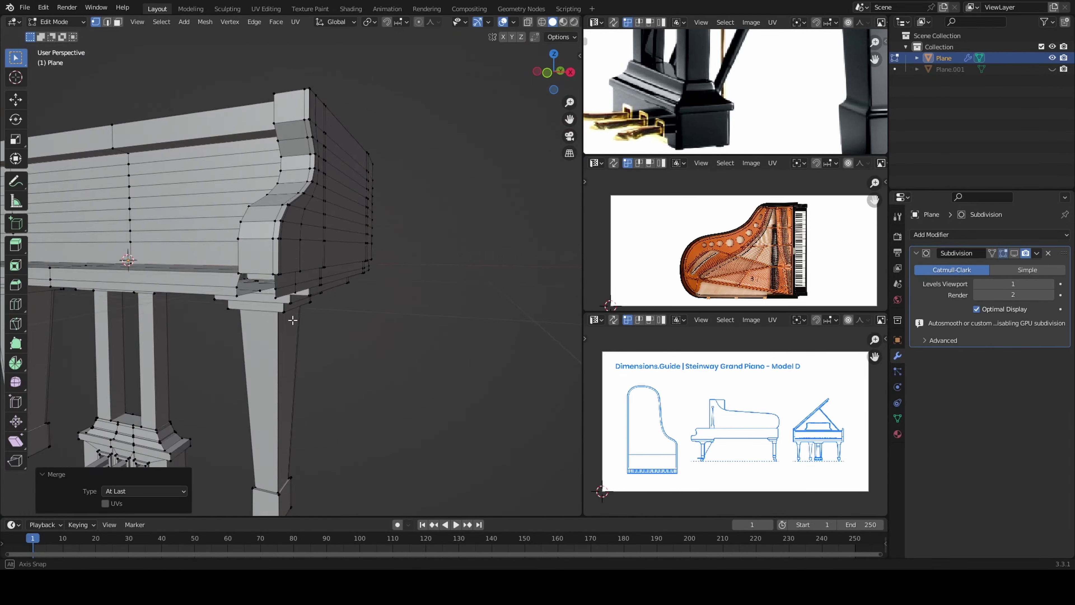
pyautogui.scroll(5, 292, 320)
pyautogui.moveTo(280, 280)
pyautogui.mouseDown(button='middle')
pyautogui.moveTo(286, 228)
pyautogui.moveTo(461, 338)
pyautogui.moveTo(293, 297)
pyautogui.mouseUp(button='middle')
pyautogui.moveTo(515, 359)
pyautogui.mouseDown(button='middle')
pyautogui.moveTo(372, 296)
pyautogui.moveTo(230, 177)
pyautogui.mouseUp(button='middle')
pyautogui.scroll(3, 296, 233)
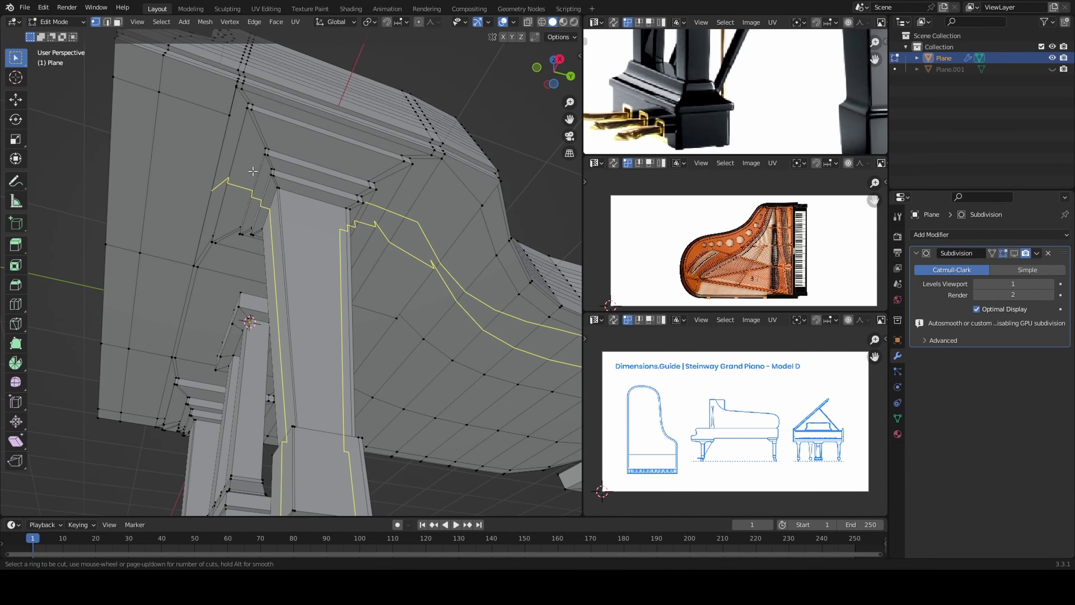
pyautogui.press('Escape')
pyautogui.scroll(-5, 237, 225)
pyautogui.moveTo(238, 225)
pyautogui.mouseDown(button='middle')
pyautogui.moveTo(238, 264)
pyautogui.moveTo(285, 395)
pyautogui.moveTo(358, 280)
pyautogui.mouseUp(button='middle')
pyautogui.scroll(5, 237, 265)
pyautogui.scroll(-5, 285, 395)
pyautogui.scroll(5, 359, 280)
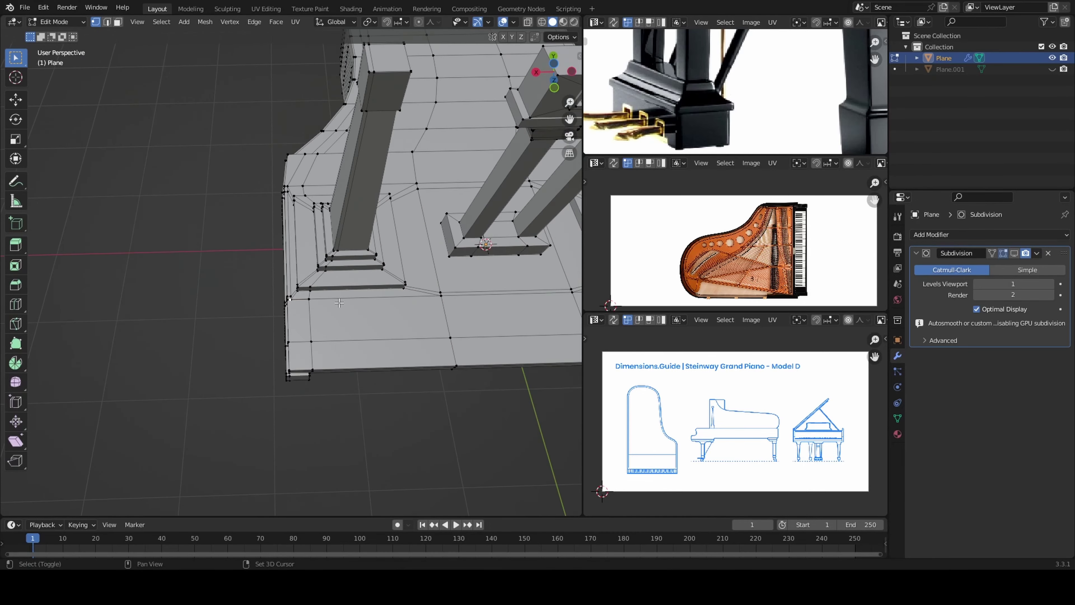
# Merge another pedestal vertex pair at the last one.
pyautogui.keyDown('shift'); pyautogui.click(288, 335); pyautogui.keyUp('shift')
pyautogui.press('m')
pyautogui.scroll(-3, 288, 336)
pyautogui.moveTo(288, 335); pyautogui.dragTo(236, 382, button='middle')
pyautogui.scroll(-3, 285, 336)
pyautogui.moveTo(135, 300)
pyautogui.keyDown('shift'); pyautogui.mouseDown(button='middle')
pyautogui.moveTo(286, 335)
pyautogui.moveTo(341, 383)
pyautogui.moveTo(254, 405)
pyautogui.moveTo(324, 444)
pyautogui.moveTo(264, 293)
pyautogui.moveTo(233, 271)
pyautogui.mouseUp(button='middle'); pyautogui.keyUp('shift')
# Select all vertices and check the merge options for any remaining merges.
pyautogui.keyDown('alt'); pyautogui.click(286, 316); pyautogui.keyUp('alt')
pyautogui.press('1')
pyautogui.press('a')
pyautogui.press('m')
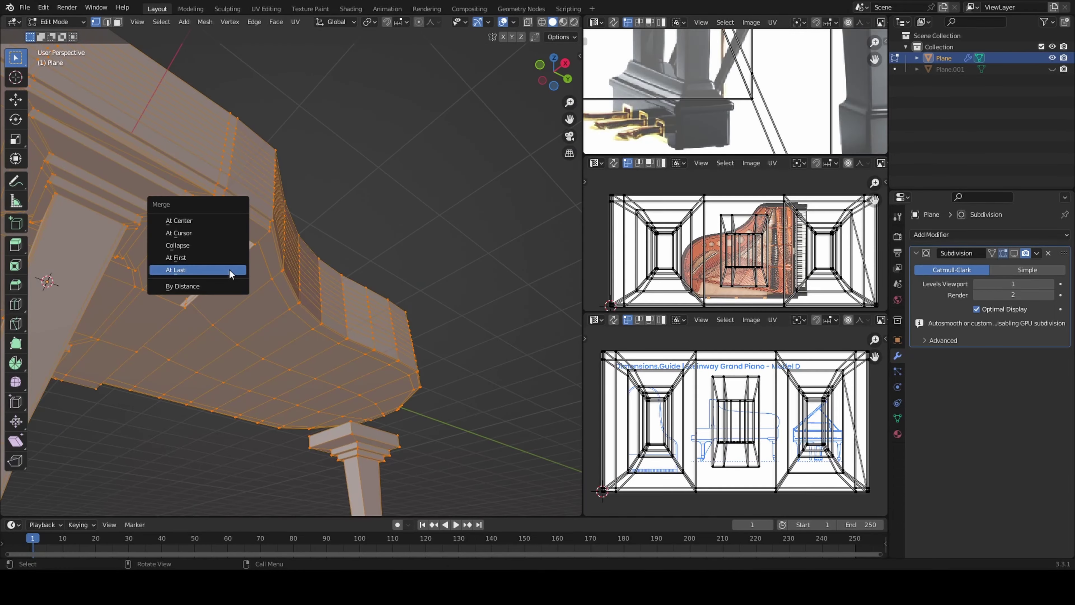
pyautogui.click(232, 271)
pyautogui.click(189, 422)
pyautogui.moveTo(189, 422); pyautogui.dragTo(343, 148, button='middle')
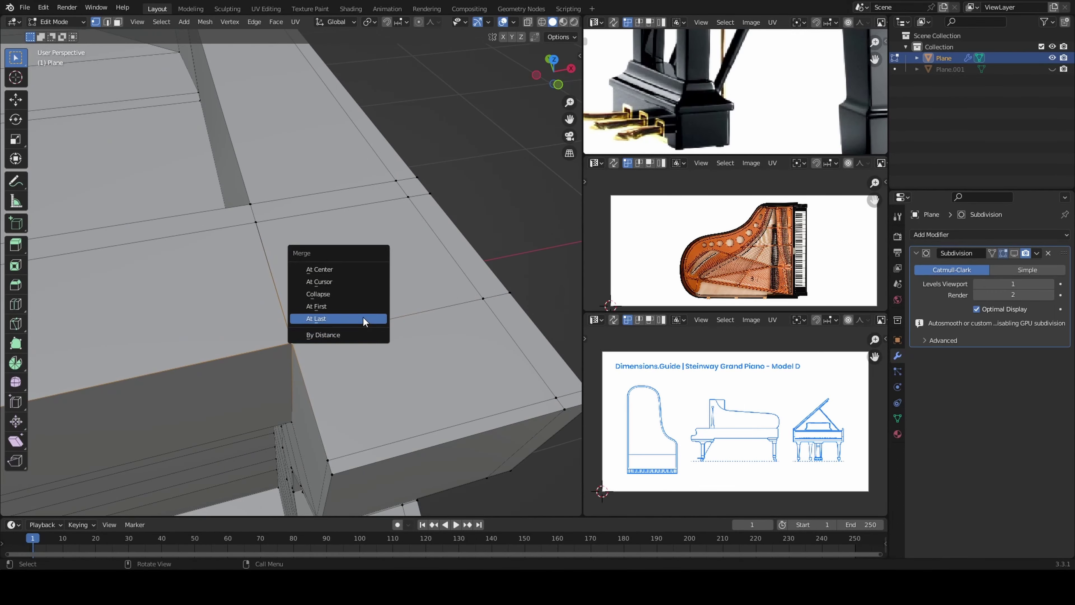
# Merge overlapping vertices at the rim corners by distance, using see-through display.
pyautogui.keyDown('alt'); pyautogui.click(367, 232); pyautogui.keyUp('alt')
pyautogui.hotkey('alt', 'z')
pyautogui.press('m')
pyautogui.click(357, 292)
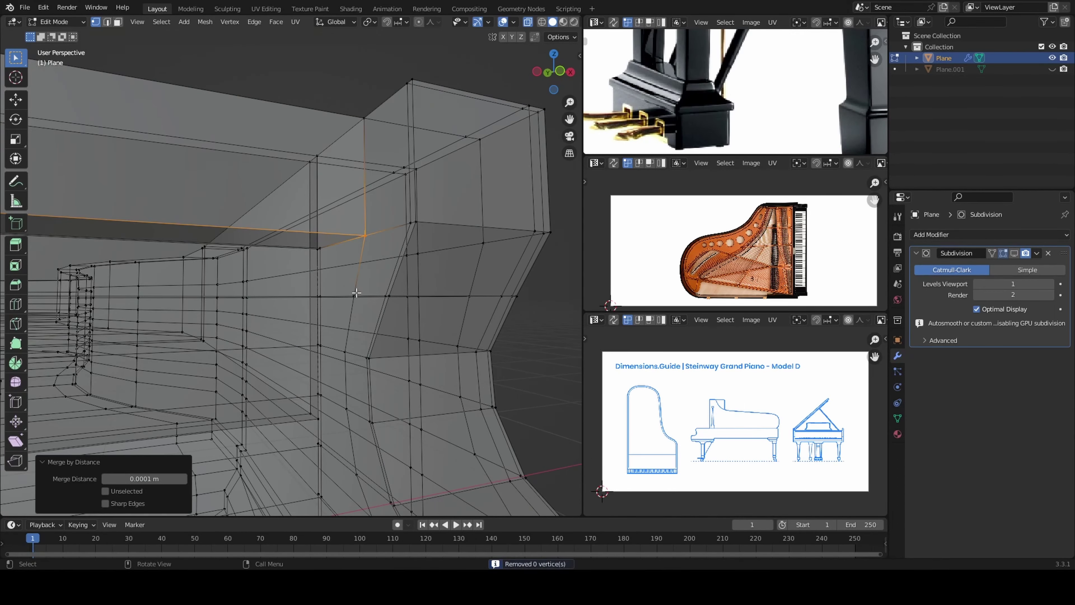
pyautogui.moveTo(370, 232)
pyautogui.mouseDown(button='middle')
pyautogui.moveTo(367, 252)
pyautogui.moveTo(326, 295)
pyautogui.moveTo(360, 328)
pyautogui.mouseUp(button='middle')
pyautogui.hotkey('alt', 'z')
# Move the right inner wall face of the piano case.
pyautogui.click(323, 281)
pyautogui.press('Right')
pyautogui.click(295, 201)
pyautogui.moveTo(296, 201); pyautogui.dragTo(237, 350, button='middle')
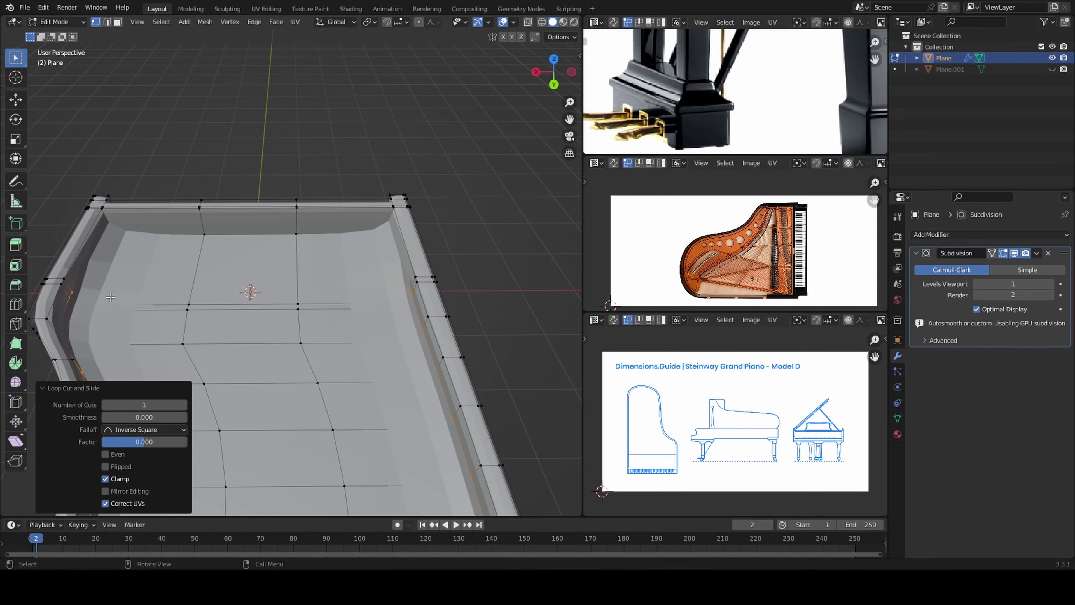
pyautogui.click(262, 355)
# Raise the subdivision preview to level 2 and inspect the case walls.
pyautogui.hotkey('ctrl', '2')
pyautogui.moveTo(247, 308)
pyautogui.mouseDown(button='middle')
pyautogui.moveTo(336, 473)
pyautogui.moveTo(422, 310)
pyautogui.mouseUp(button='middle')
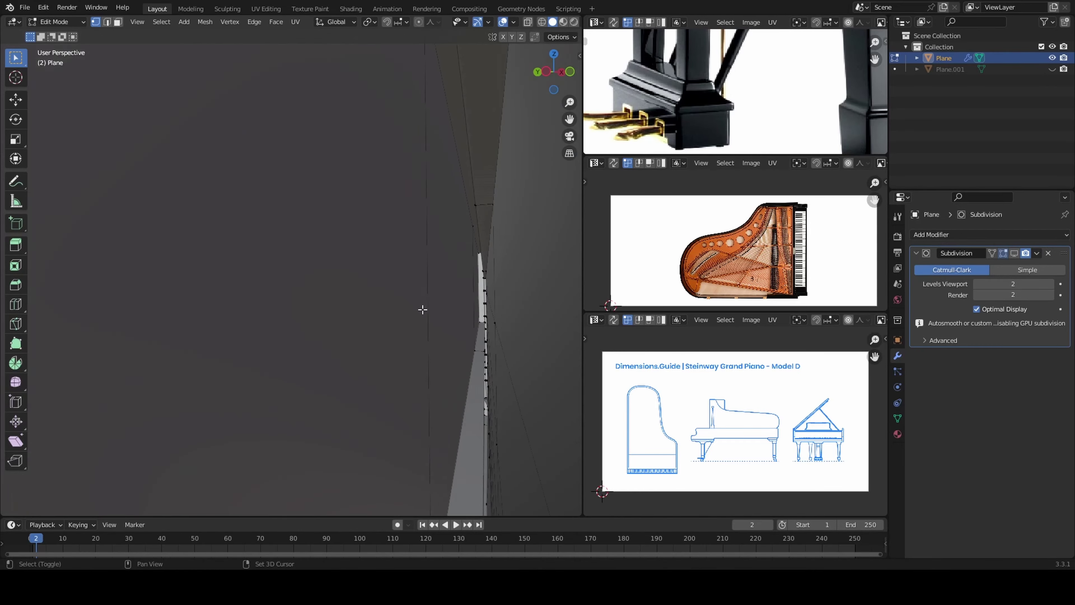
pyautogui.moveTo(334, 301); pyautogui.dragTo(307, 252, button='middle')
pyautogui.scroll(-5, 307, 275)
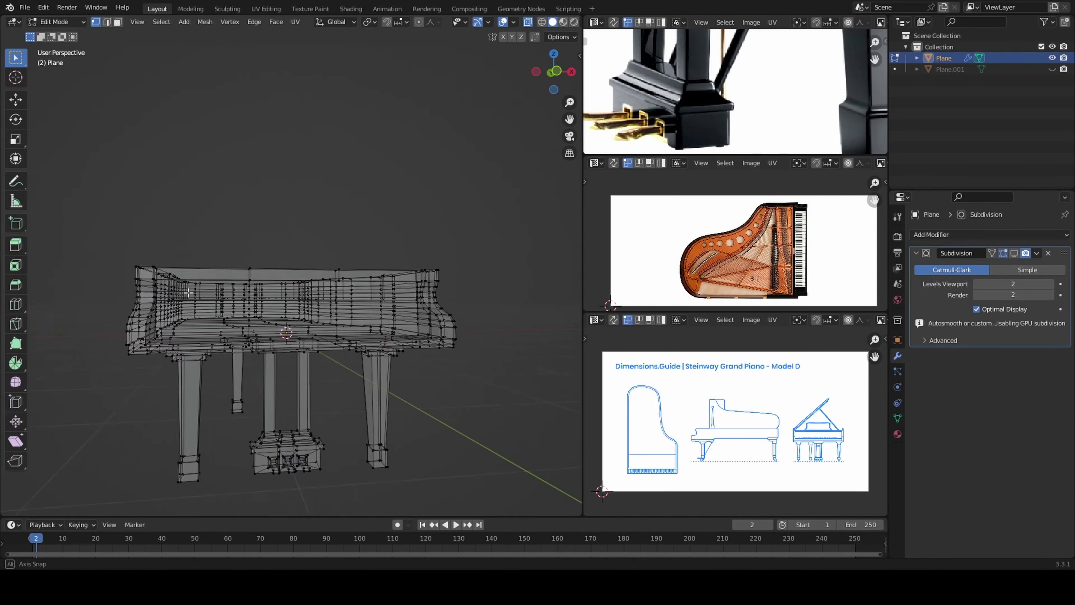
pyautogui.scroll(5, 286, 302)
pyautogui.moveTo(285, 302)
pyautogui.mouseDown(button='middle')
pyautogui.moveTo(271, 373)
pyautogui.moveTo(274, 281)
pyautogui.mouseUp(button='middle')
pyautogui.scroll(-5, 275, 281)
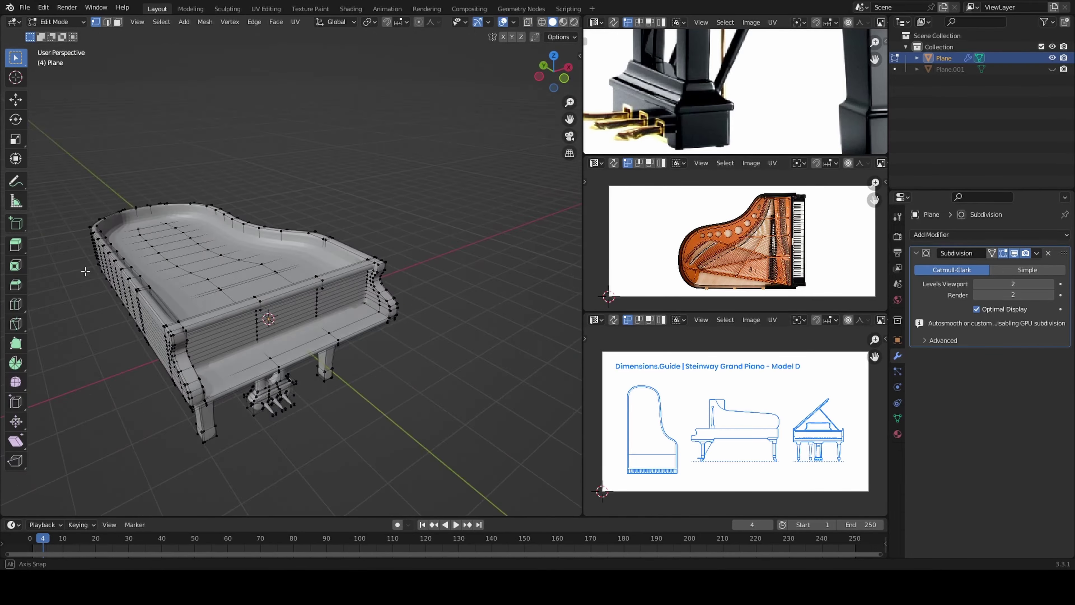
# Place a new edge loop across the piano case.
pyautogui.click(161, 274)
pyautogui.scroll(5, 161, 274)
pyautogui.scroll(3, 446, 221)
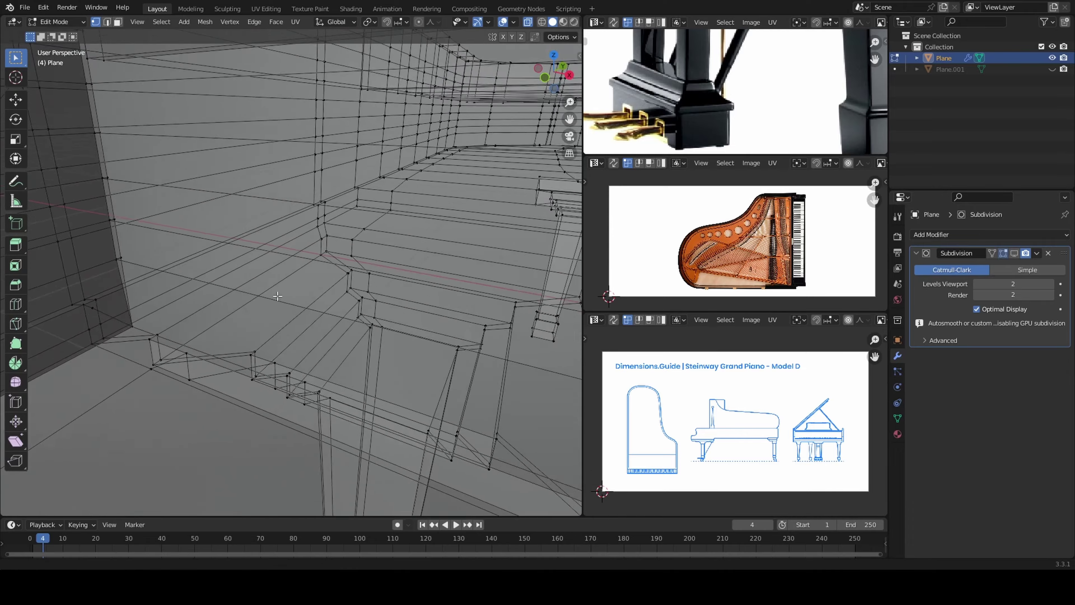
pyautogui.moveTo(446, 221); pyautogui.dragTo(393, 228, button='middle')
pyautogui.scroll(-3, 393, 228)
pyautogui.scroll(3, 392, 241)
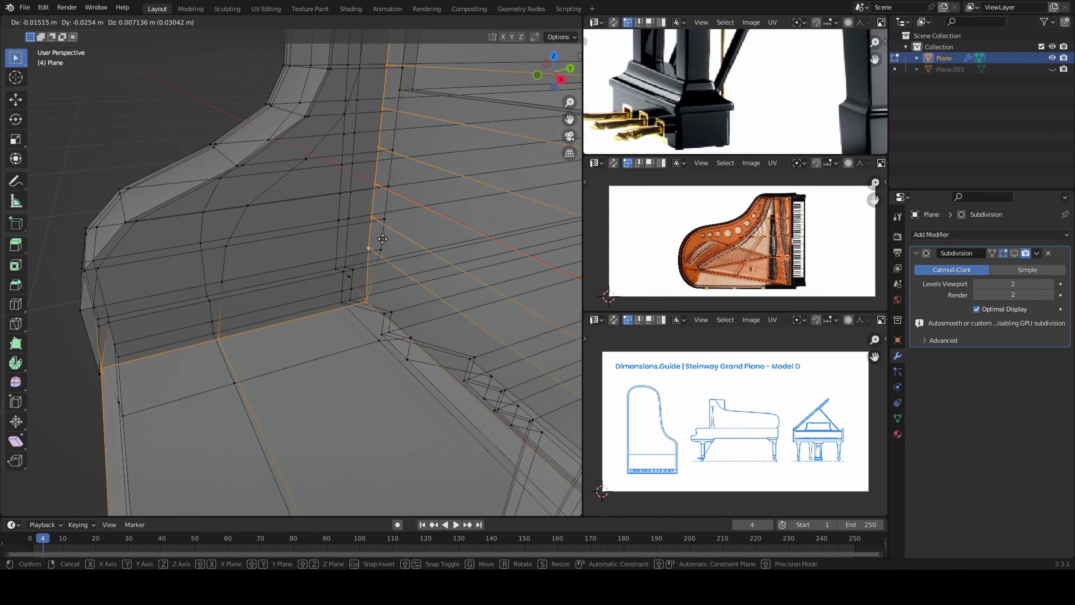
# Slide a case vertex along its edge with a double G.
pyautogui.press('g')
pyautogui.click(383, 237)
pyautogui.moveTo(383, 237)
pyautogui.mouseDown(button='middle')
pyautogui.moveTo(387, 302)
pyautogui.moveTo(355, 305)
pyautogui.moveTo(257, 180)
pyautogui.moveTo(355, 320)
pyautogui.mouseUp(button='middle')
pyautogui.scroll(4, 387, 303)
pyautogui.scroll(-3, 354, 304)
pyautogui.moveTo(362, 158)
pyautogui.mouseDown(button='middle')
pyautogui.moveTo(377, 374)
pyautogui.moveTo(414, 383)
pyautogui.mouseUp(button='middle')
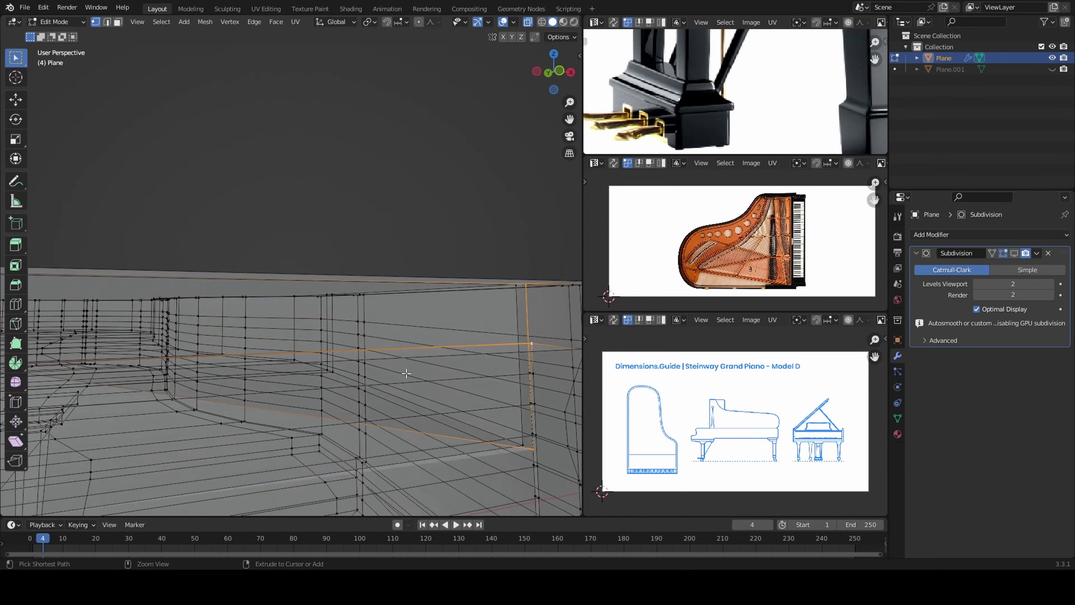
# Merge the selected rim vertices At Last into one vertex.
pyautogui.press('m')
pyautogui.click(360, 308)
pyautogui.moveTo(359, 308); pyautogui.dragTo(244, 462, button='middle')
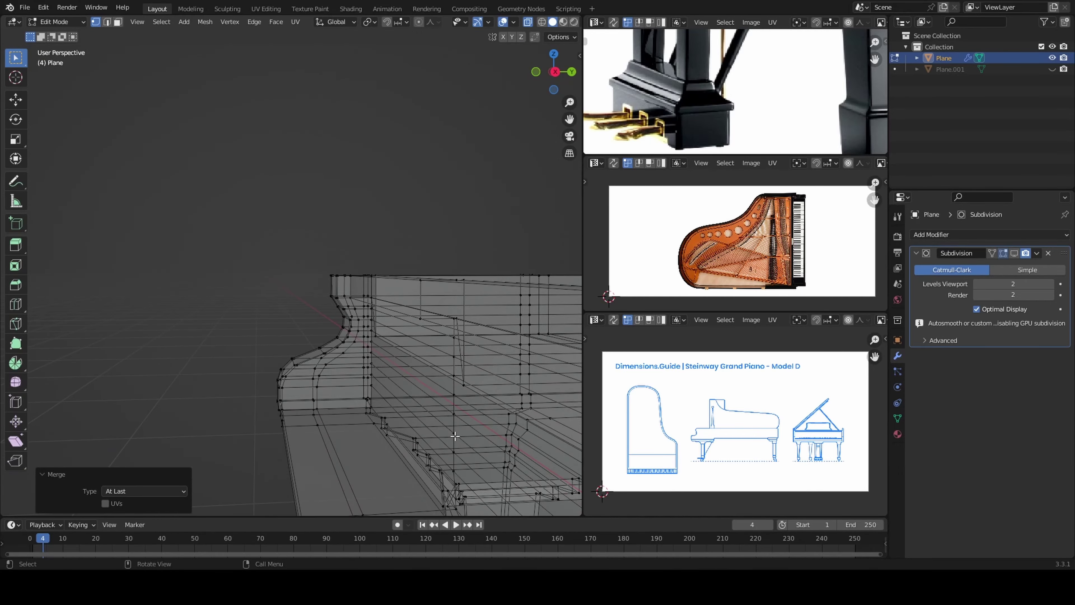
pyautogui.moveTo(340, 393); pyautogui.dragTo(460, 351, button='middle')
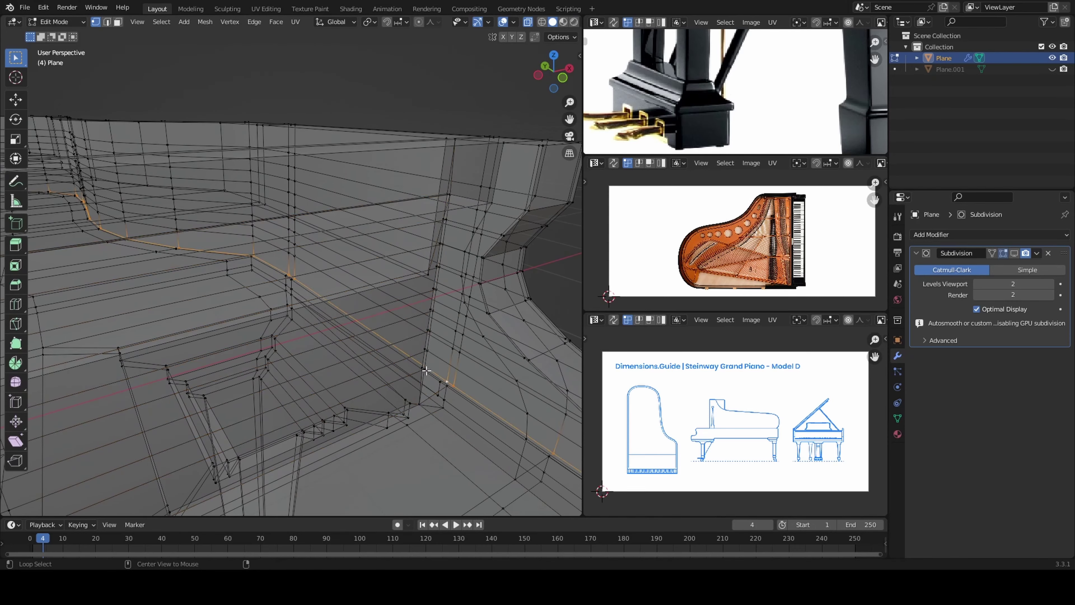
pyautogui.moveTo(440, 273)
pyautogui.mouseDown(button='middle')
pyautogui.moveTo(470, 303)
pyautogui.moveTo(430, 317)
pyautogui.mouseUp(button='middle')
pyautogui.scroll(-6, 470, 303)
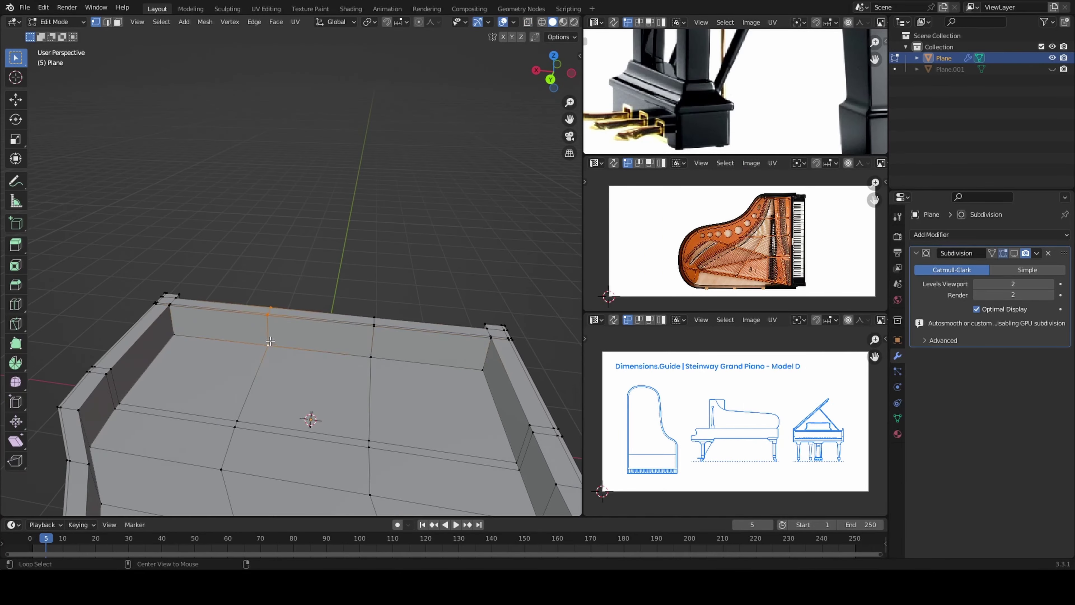
pyautogui.moveTo(304, 444); pyautogui.dragTo(375, 241, button='middle')
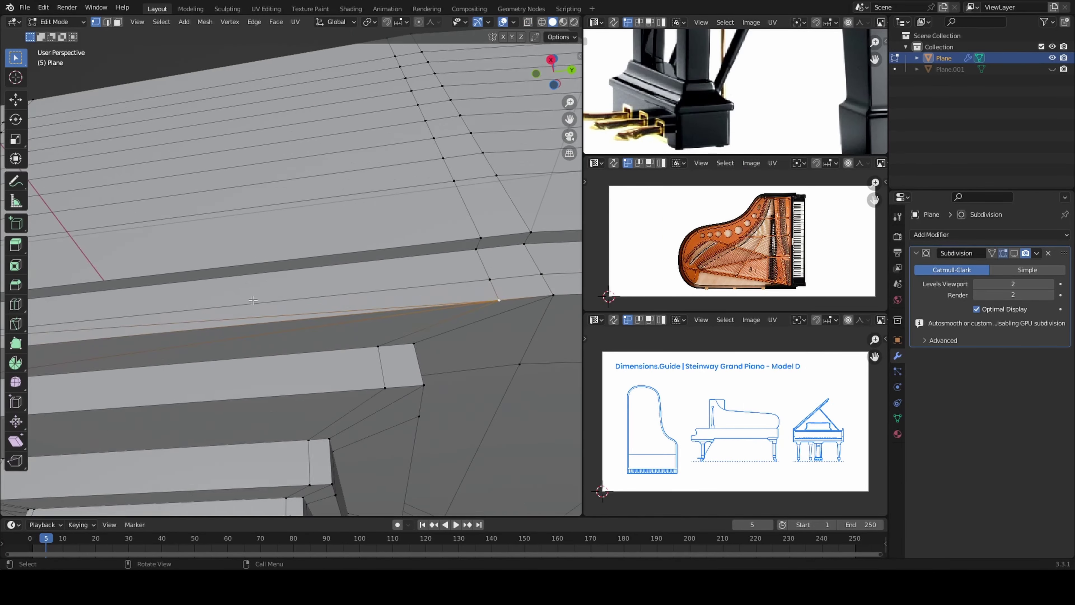
# Switch between vertex and edge selection while inspecting the lid edge.
pyautogui.press('2')
pyautogui.scroll(-3, 376, 241)
pyautogui.press('1')
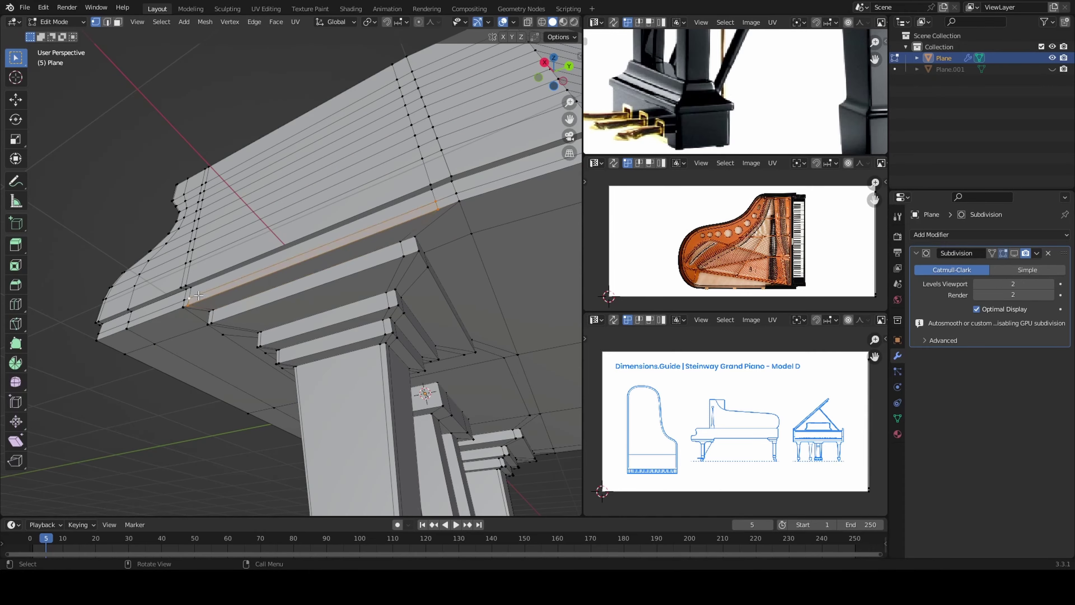
pyautogui.moveTo(199, 295)
pyautogui.mouseDown(button='middle')
pyautogui.moveTo(224, 327)
pyautogui.moveTo(274, 299)
pyautogui.moveTo(405, 267)
pyautogui.mouseUp(button='middle')
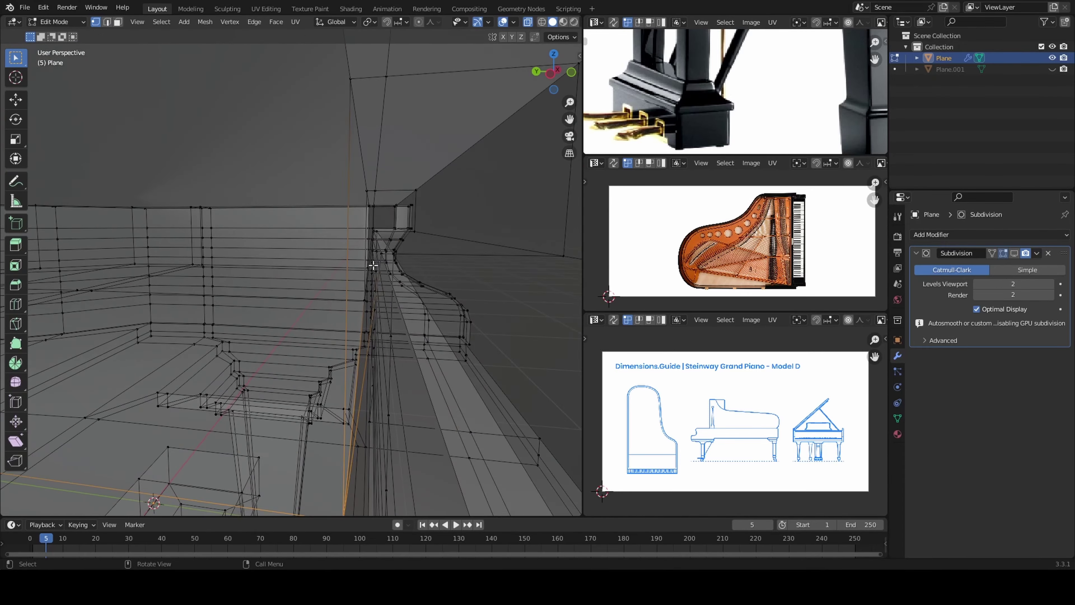
pyautogui.hotkey('ctrl', 'Tab')
pyautogui.click(406, 218)
pyautogui.moveTo(406, 218); pyautogui.dragTo(394, 267, button='middle')
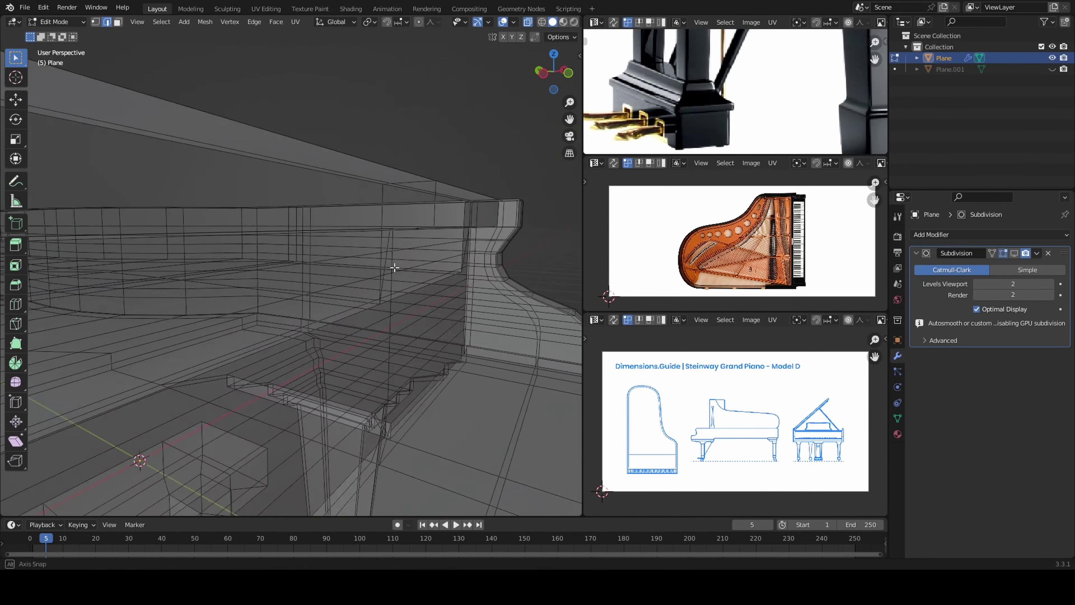
# Inspect the case interior, return to vertex selection, and save the piano file.
pyautogui.moveTo(163, 342)
pyautogui.mouseDown(button='middle')
pyautogui.moveTo(491, 261)
pyautogui.moveTo(252, 284)
pyautogui.moveTo(258, 268)
pyautogui.moveTo(400, 223)
pyautogui.mouseUp(button='middle')
pyautogui.scroll(-10, 252, 284)
pyautogui.scroll(10, 325, 299)
pyautogui.rightClick(296, 288)
pyautogui.scroll(-10, 372, 281)
pyautogui.scroll(8, 329, 223)
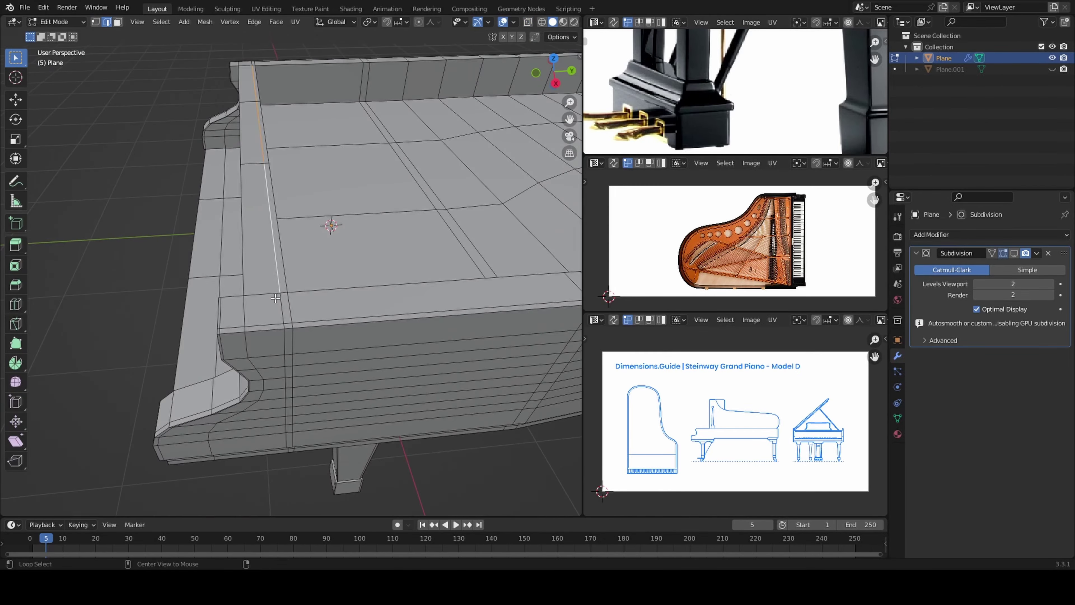
pyautogui.scroll(5, 384, 275)
pyautogui.press('1')
pyautogui.scroll(-6, 384, 275)
pyautogui.hotkey('ctrl', 's')
pyautogui.moveTo(384, 275); pyautogui.dragTo(291, 264, button='middle')
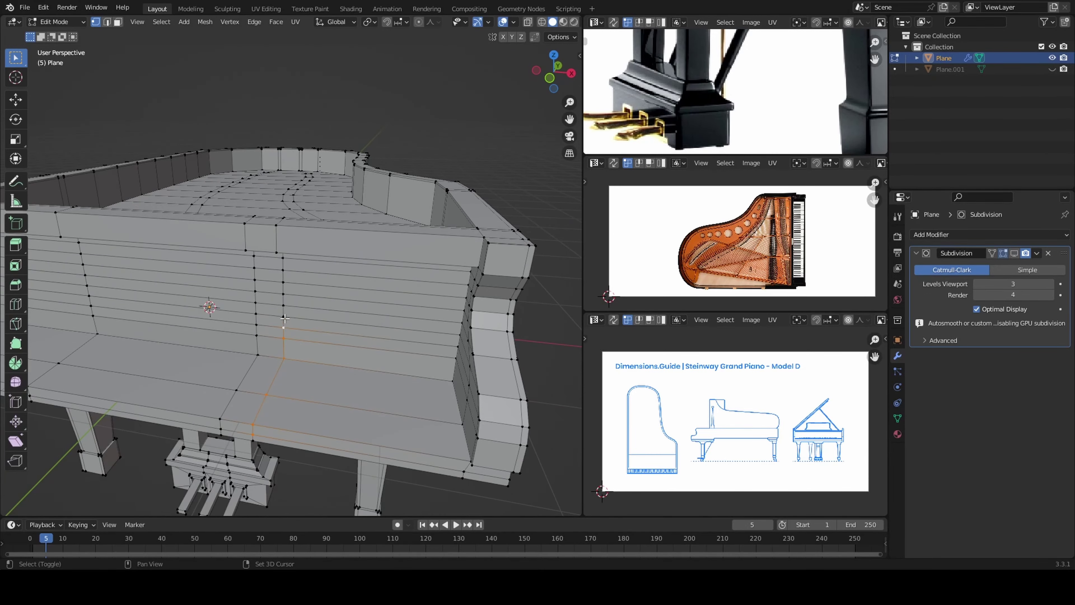
# Slide the rim support loops to factors 0.297 and 0.100.
pyautogui.moveTo(284, 319); pyautogui.dragTo(308, 352, button='middle')
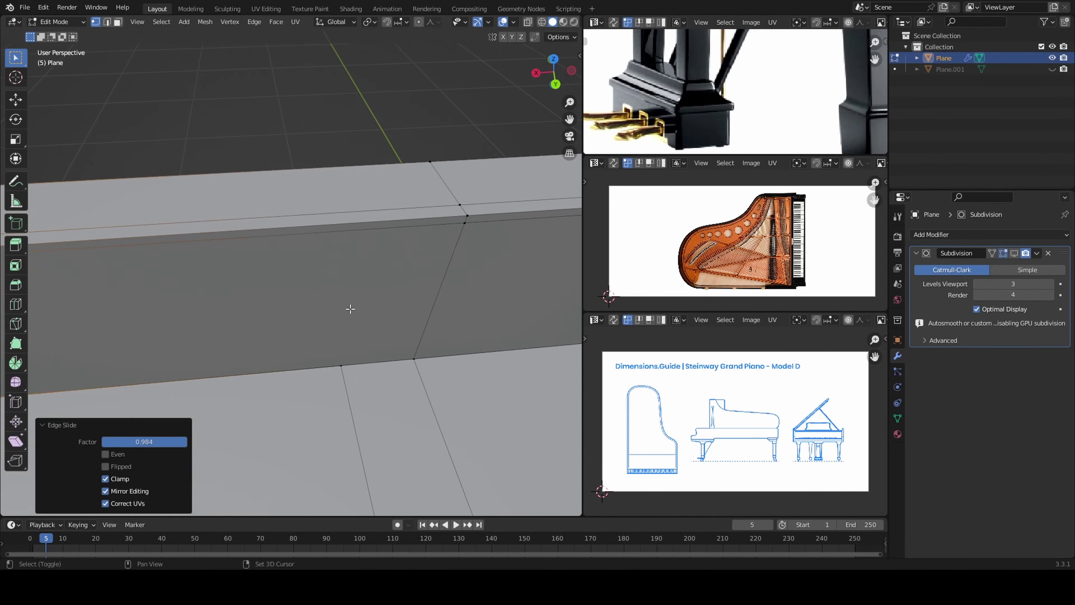
pyautogui.press('g')
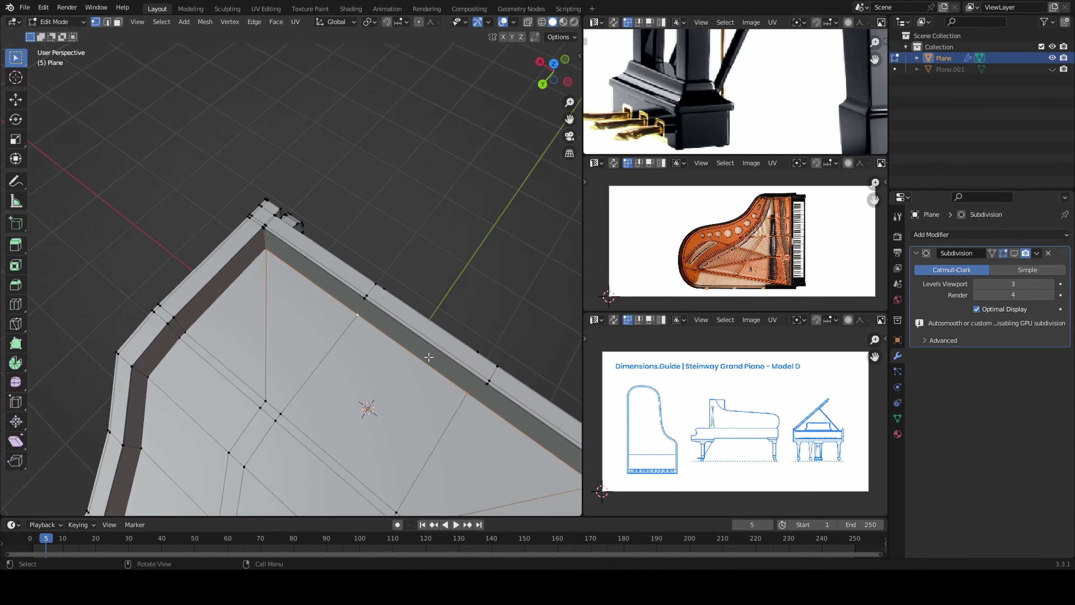
pyautogui.moveTo(310, 114); pyautogui.dragTo(229, 260, button='middle')
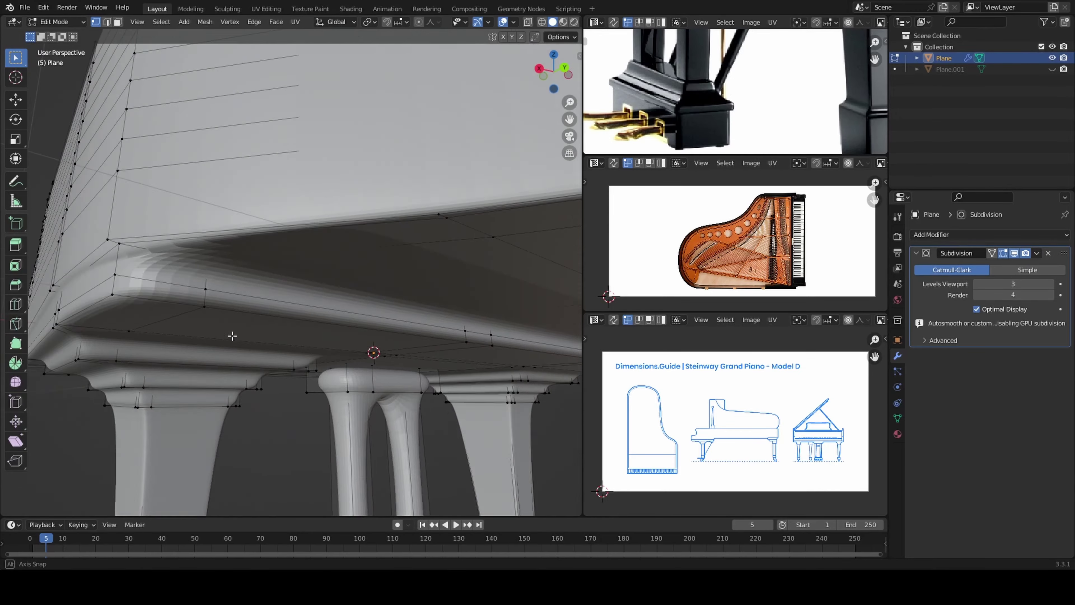
pyautogui.press('KP_1')
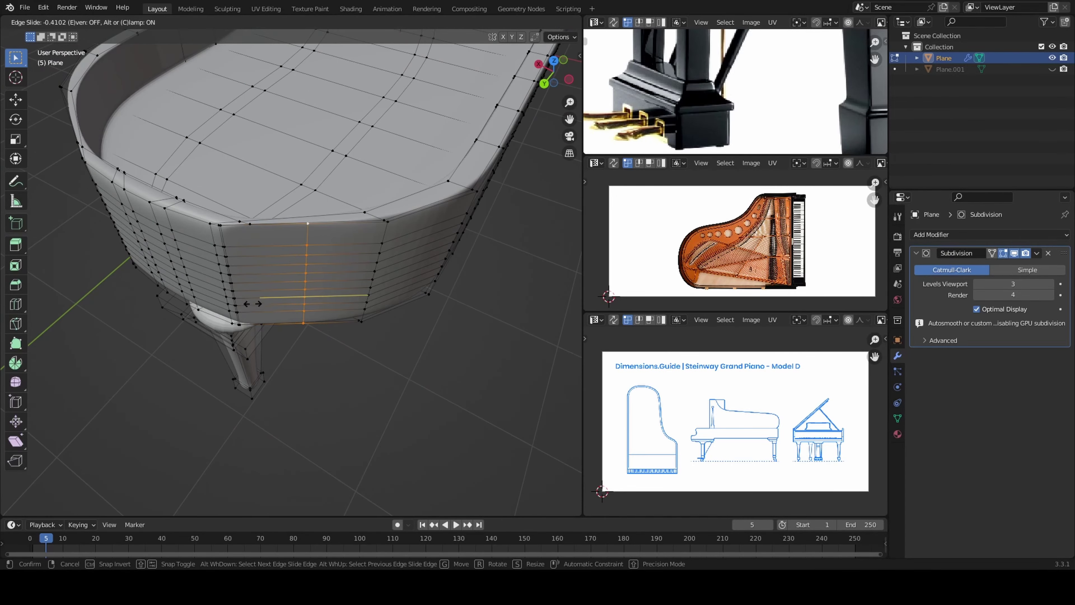
pyautogui.click(289, 292)
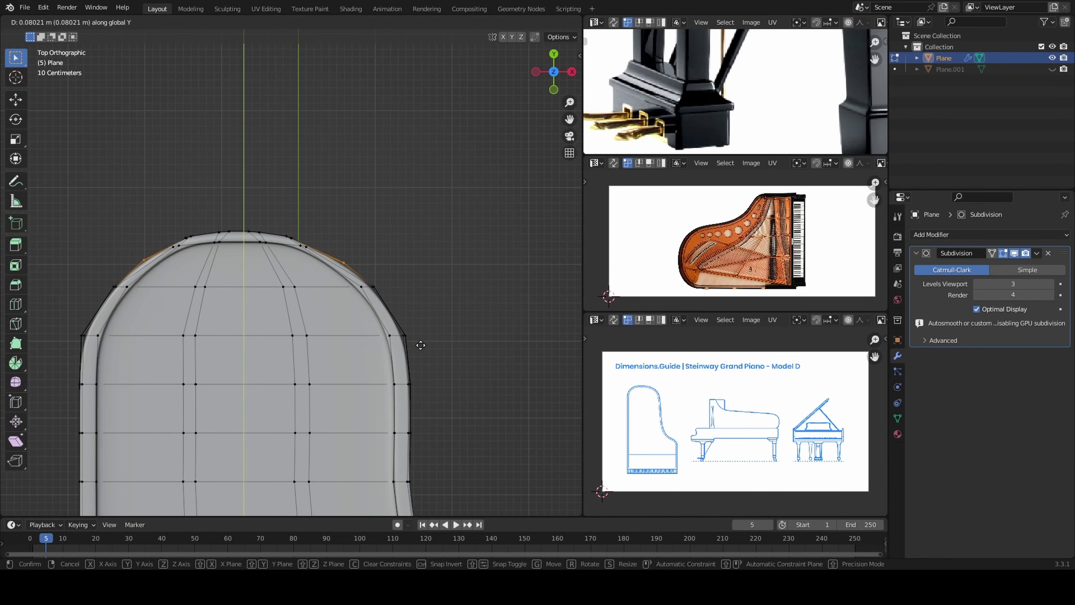
pyautogui.moveTo(333, 296); pyautogui.dragTo(336, 393, button='middle')
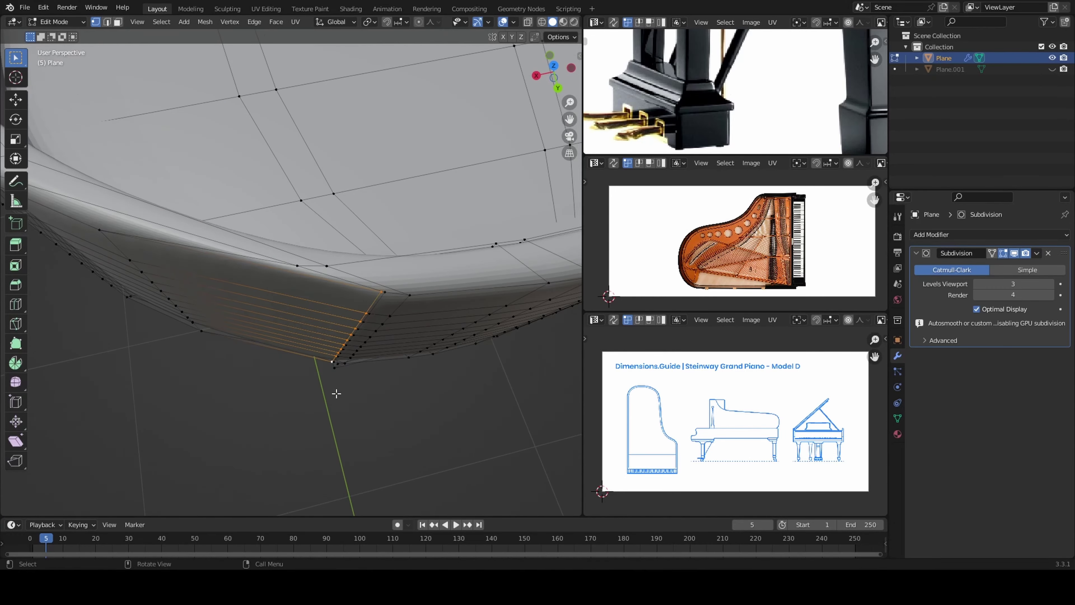
pyautogui.click(300, 392)
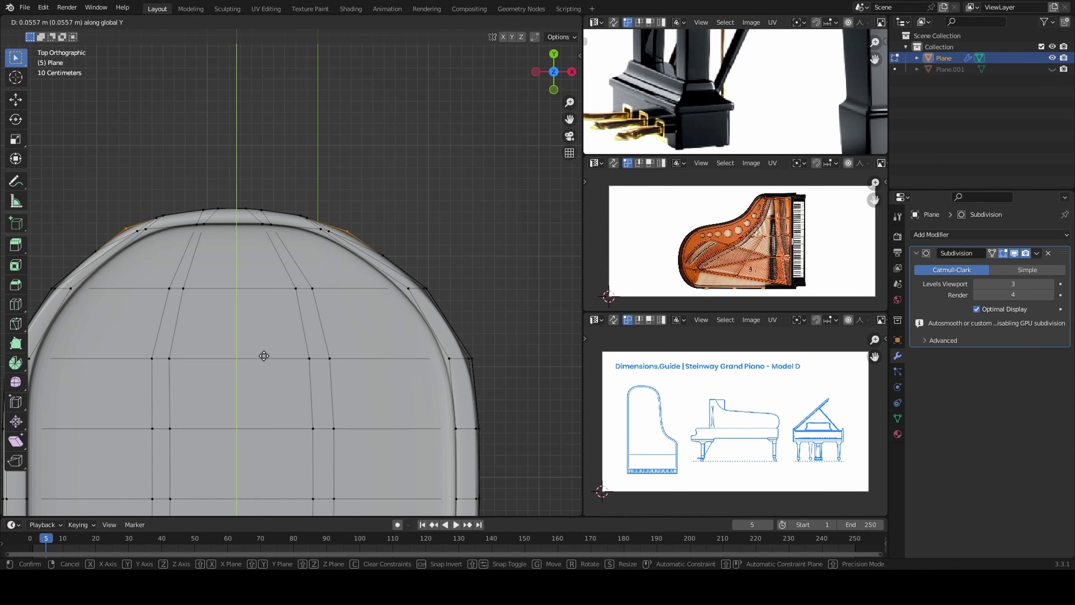
pyautogui.click(263, 355)
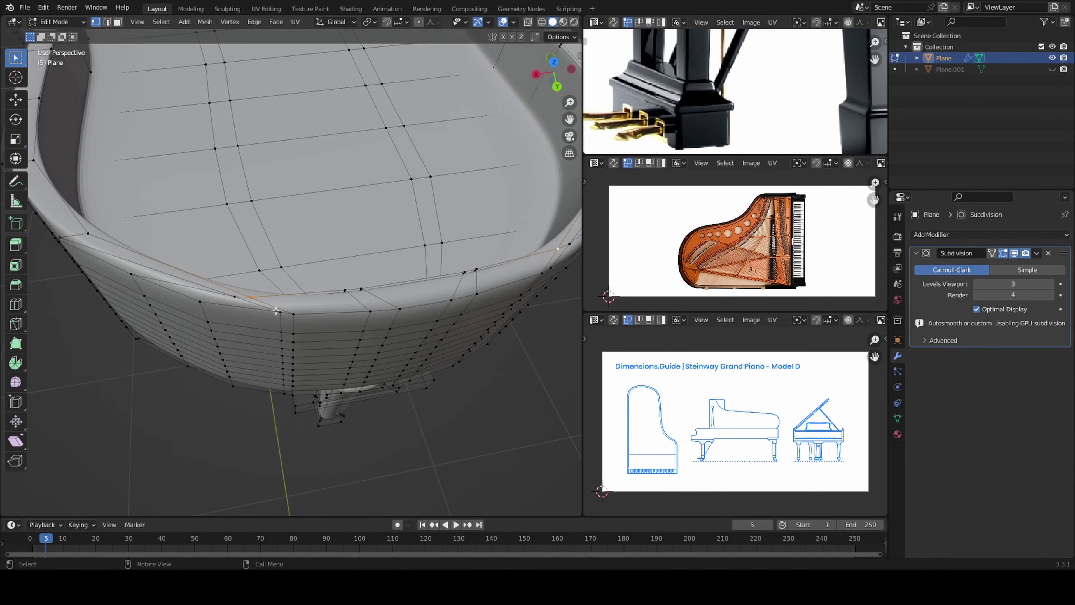
# Move the rim vertices along Y in Top view, then return to Object Mode.
pyautogui.moveTo(322, 297)
pyautogui.mouseDown(button='middle')
pyautogui.moveTo(325, 411)
pyautogui.moveTo(438, 359)
pyautogui.mouseUp(button='middle')
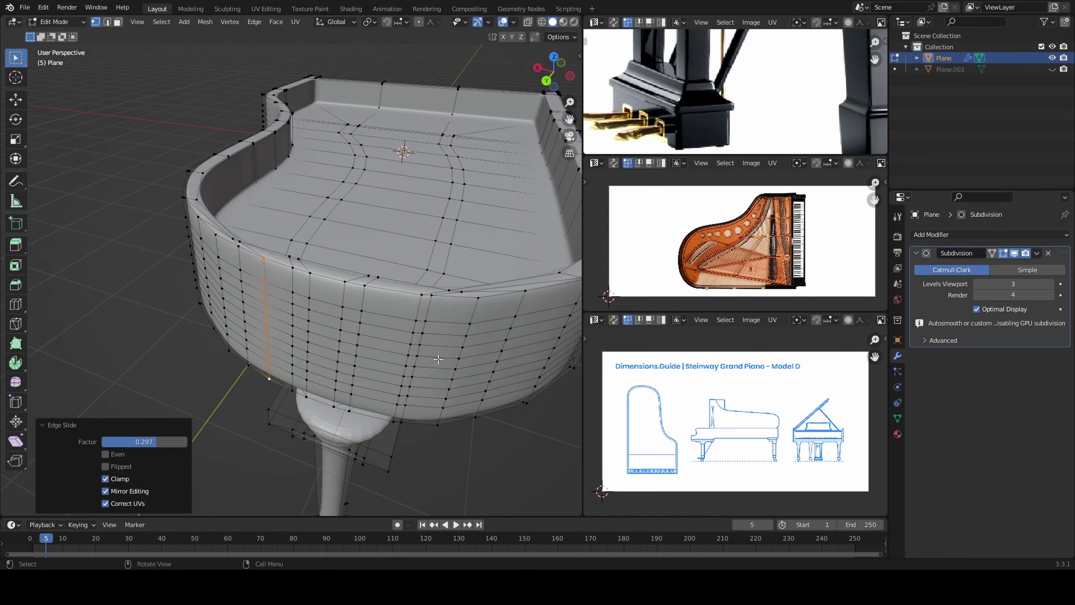
pyautogui.moveTo(411, 414); pyautogui.dragTo(145, 299, button='middle')
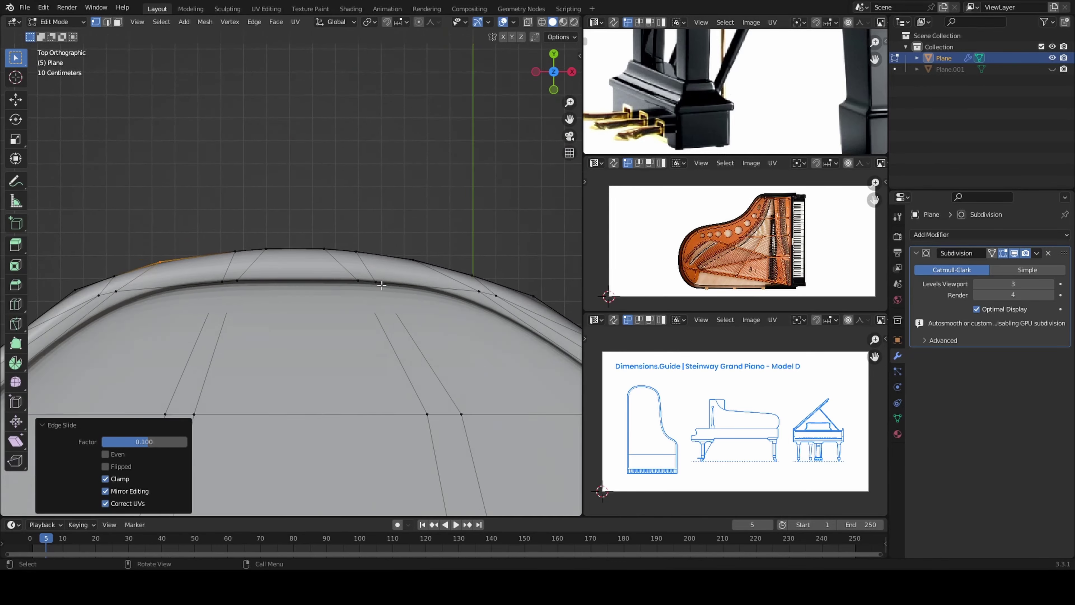
pyautogui.keyDown('ctrl'); pyautogui.click(123, 192); pyautogui.keyUp('ctrl')
pyautogui.press('KP_7')
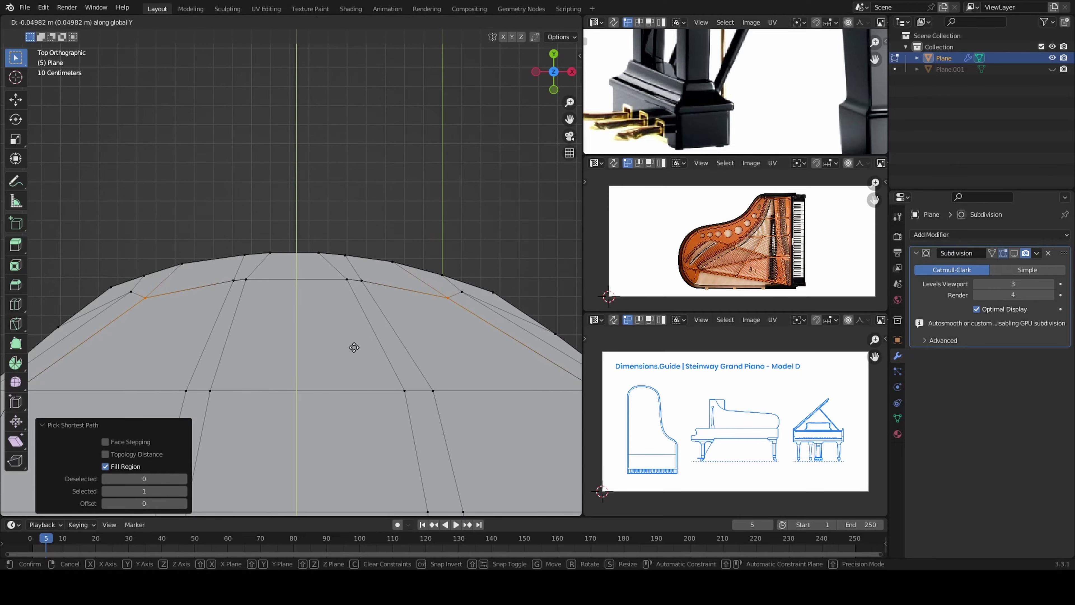
pyautogui.press('g')
pyautogui.press('y')
pyautogui.click(424, 276)
pyautogui.moveTo(424, 276); pyautogui.dragTo(402, 279, button='middle')
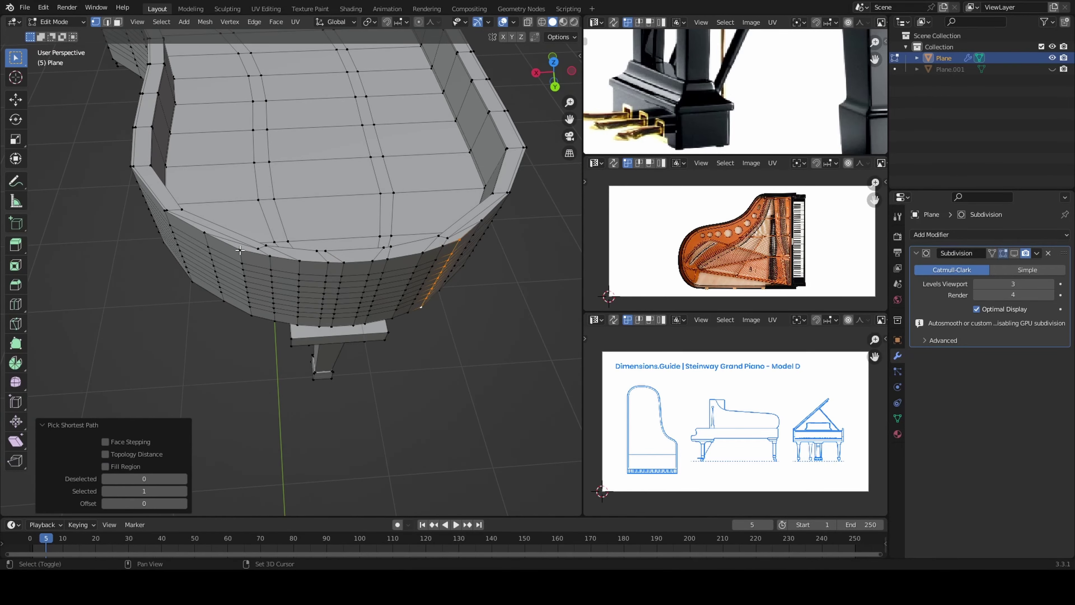
pyautogui.press('Tab')
pyautogui.scroll(-5, 402, 279)
# Enter Edit Mode, select a piano leg with L, and isolate it.
pyautogui.moveTo(180, 335); pyautogui.dragTo(233, 256, button='middle')
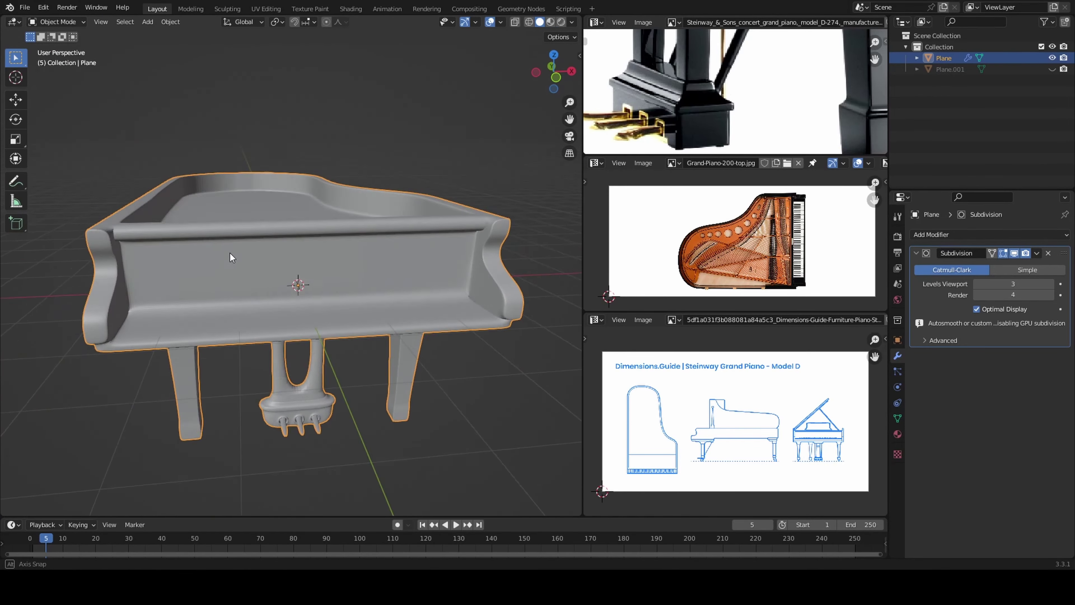
pyautogui.scroll(5, 233, 256)
pyautogui.scroll(-5, 183, 309)
pyautogui.press('Tab')
pyautogui.press('l')
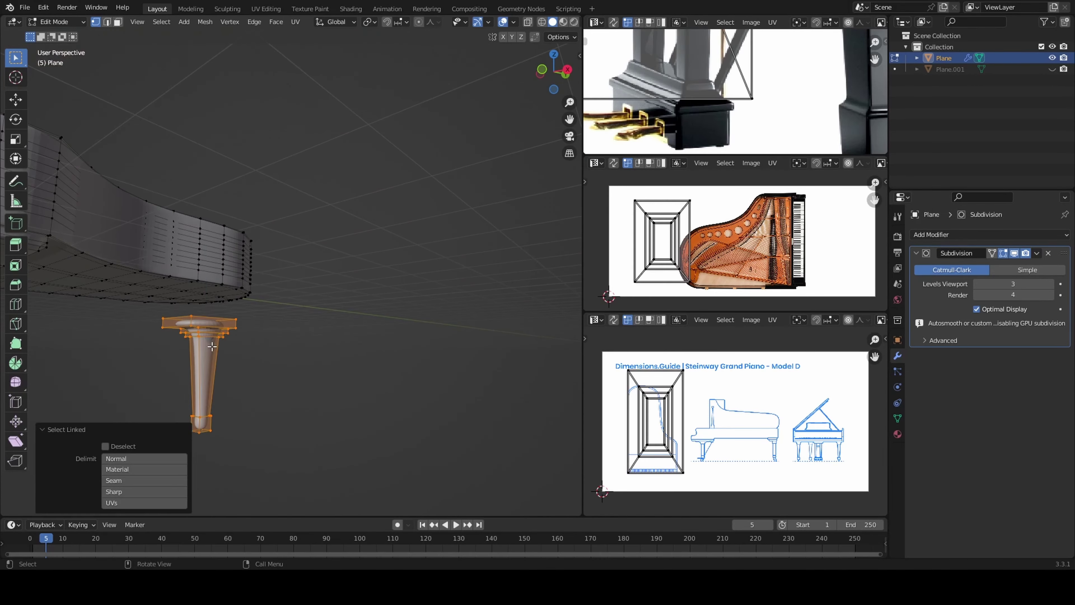
pyautogui.press('KP_Divide')
# Add a loop cut near the top of the leg.
pyautogui.click(248, 161)
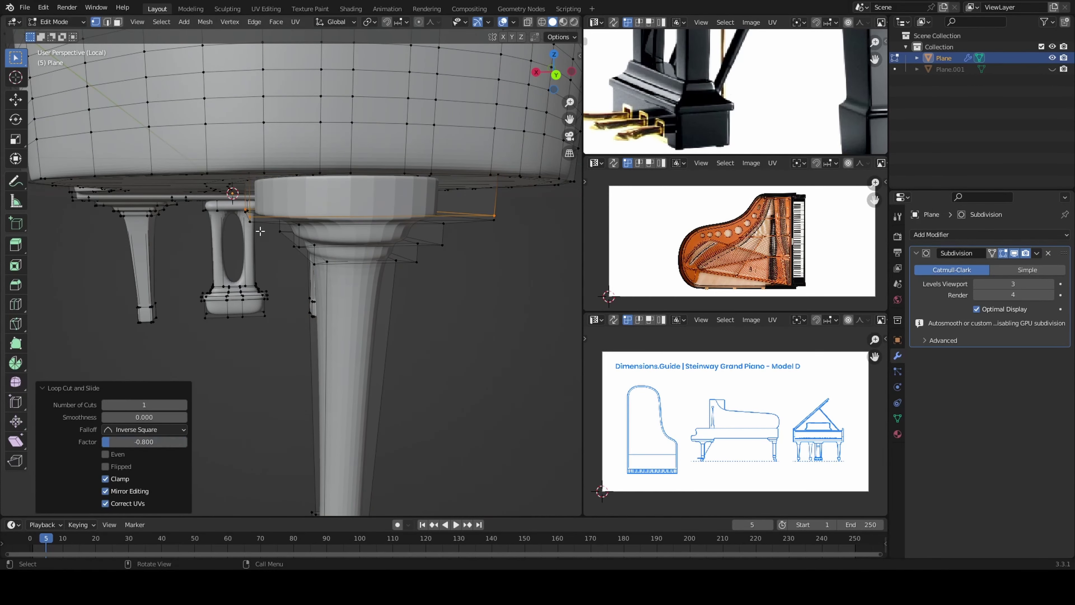
pyautogui.scroll(-2, 248, 161)
pyautogui.moveTo(248, 161); pyautogui.dragTo(271, 211, button='middle')
pyautogui.hotkey('ctrl', 'r')
pyautogui.click(267, 158)
pyautogui.scroll(-4, 267, 158)
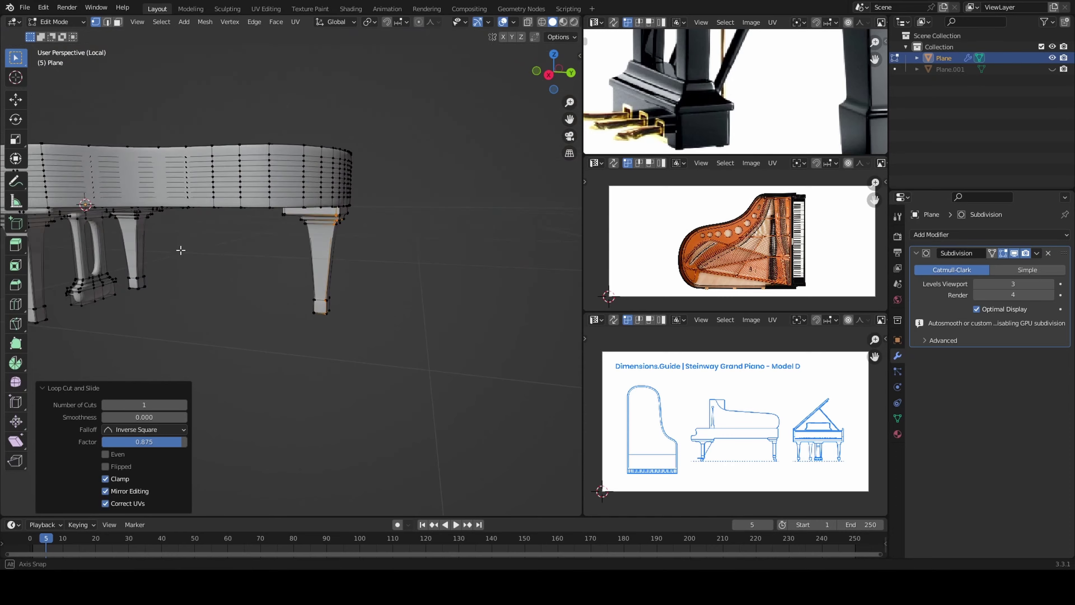
pyautogui.moveTo(180, 247); pyautogui.dragTo(174, 213, button='middle')
pyautogui.scroll(5, 174, 212)
# Add a double loop cut on the rail and slide it into place.
pyautogui.hotkey('ctrl', 'r')
pyautogui.press('Escape')
pyautogui.hotkey('ctrl', 'r')
pyautogui.scroll(1, 308, 236)
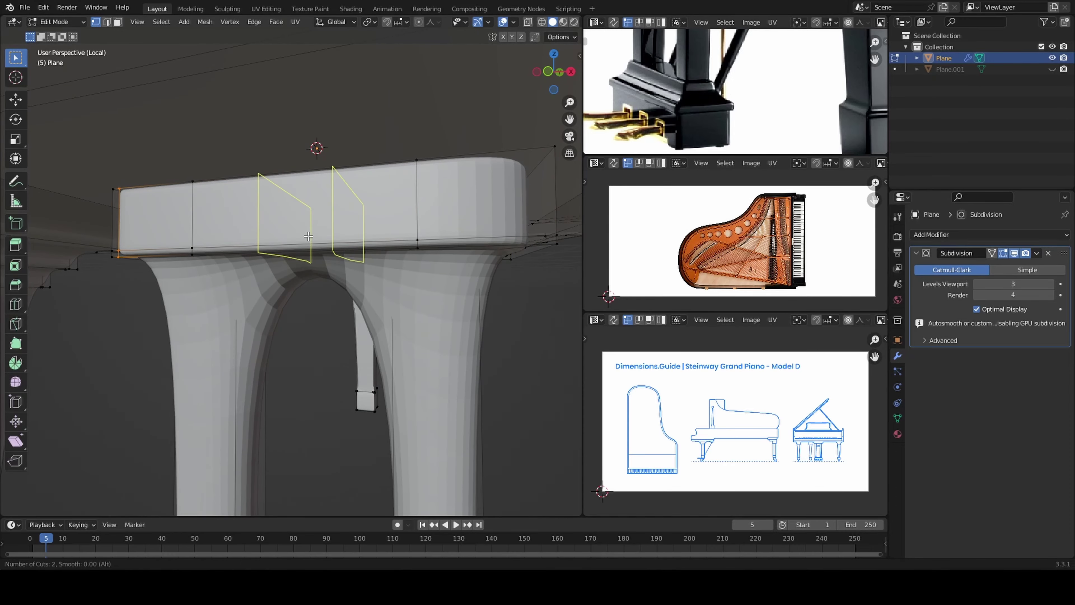
pyautogui.click(288, 245)
pyautogui.hotkey('ctrl', 'r')
pyautogui.click(423, 238)
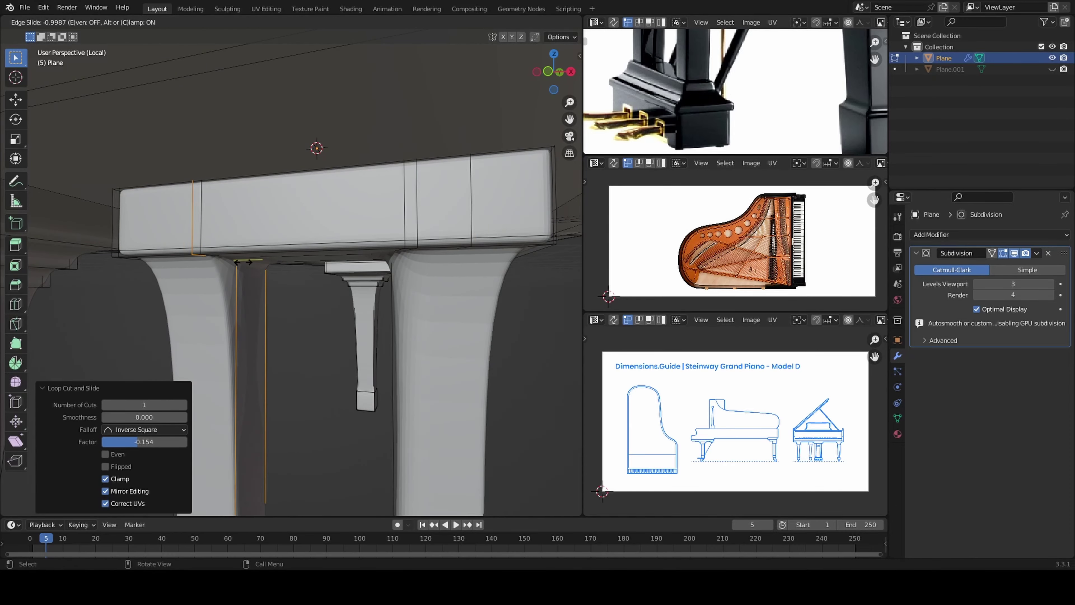
pyautogui.click(249, 262)
pyautogui.moveTo(248, 261); pyautogui.dragTo(308, 382, button='middle')
# Add another support loop on a leg and edge-slide it.
pyautogui.hotkey('ctrl', 'r')
pyautogui.click(261, 485)
pyautogui.moveTo(261, 485)
pyautogui.mouseDown(button='middle')
pyautogui.moveTo(415, 343)
pyautogui.moveTo(331, 108)
pyautogui.mouseUp(button='middle')
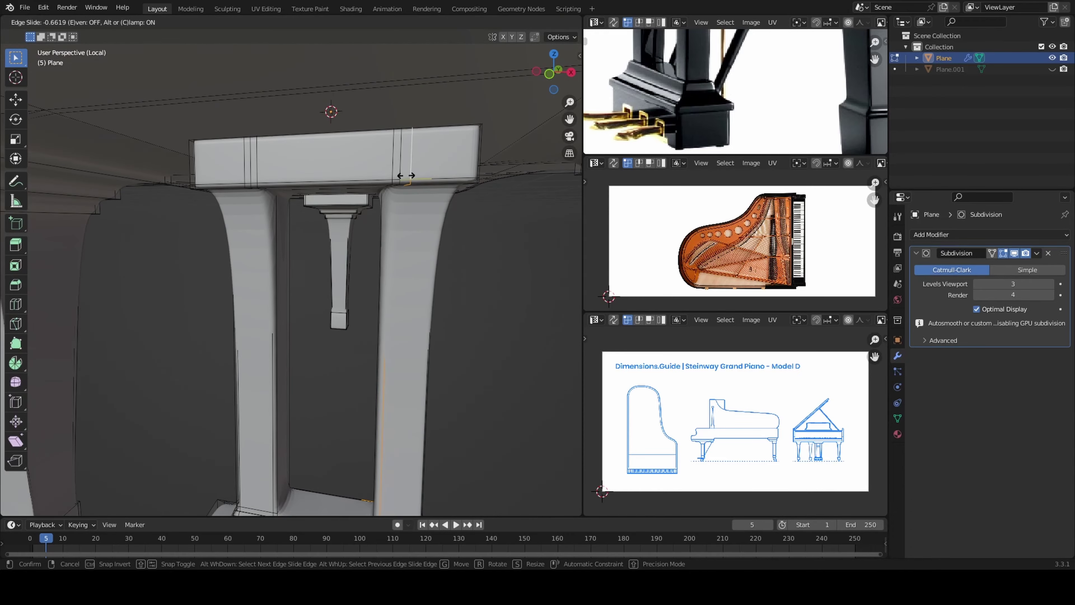
pyautogui.scroll(3, 173, 137)
pyautogui.press('g')
pyautogui.press('g')
pyautogui.click(224, 204)
pyautogui.moveTo(224, 204)
pyautogui.mouseDown(button='middle')
pyautogui.moveTo(319, 450)
pyautogui.moveTo(434, 312)
pyautogui.mouseUp(button='middle')
# Scale the two loops at the leg base vertically along Z.
pyautogui.keyDown('alt'); pyautogui.click(372, 324); pyautogui.keyUp('alt')
pyautogui.press('s')
pyautogui.press('z')
pyautogui.click(227, 312)
pyautogui.scroll(-5, 227, 312)
pyautogui.moveTo(227, 313)
pyautogui.mouseDown(button='middle')
pyautogui.moveTo(316, 329)
pyautogui.moveTo(323, 370)
pyautogui.mouseUp(button='middle')
pyautogui.scroll(5, 316, 329)
# Add a centred loop cut and a two-loop cut on the pedal lyre base.
pyautogui.click(324, 311)
pyautogui.rightClick(324, 311)
pyautogui.scroll(-3, 324, 311)
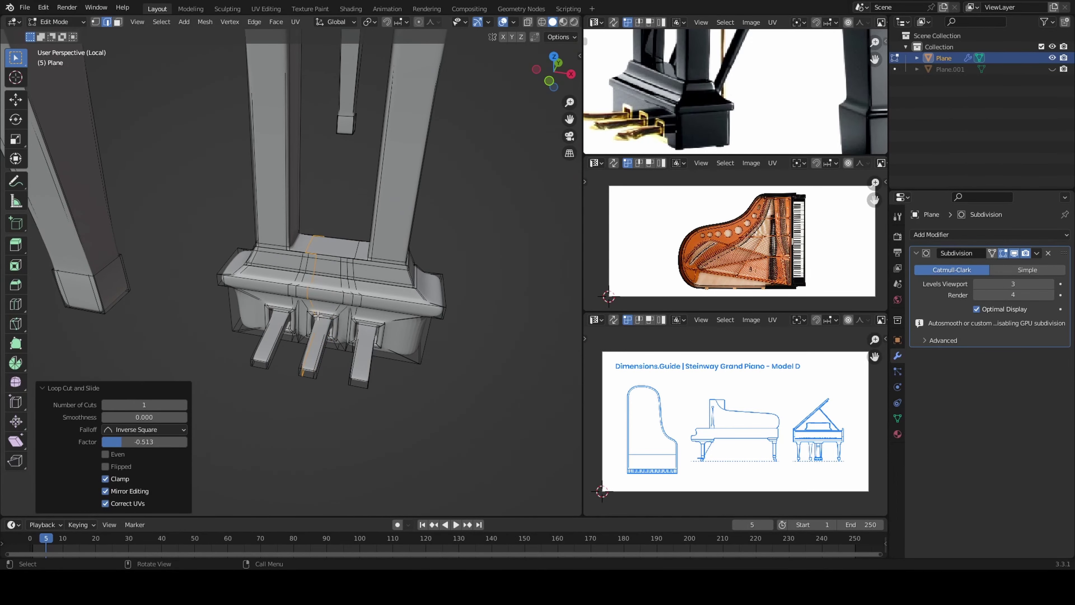
pyautogui.moveTo(325, 311); pyautogui.dragTo(507, 485, button='middle')
pyautogui.scroll(4, 507, 485)
pyautogui.hotkey('ctrl', 'r')
pyautogui.click(335, 404)
pyautogui.moveTo(334, 405); pyautogui.dragTo(417, 384, button='middle')
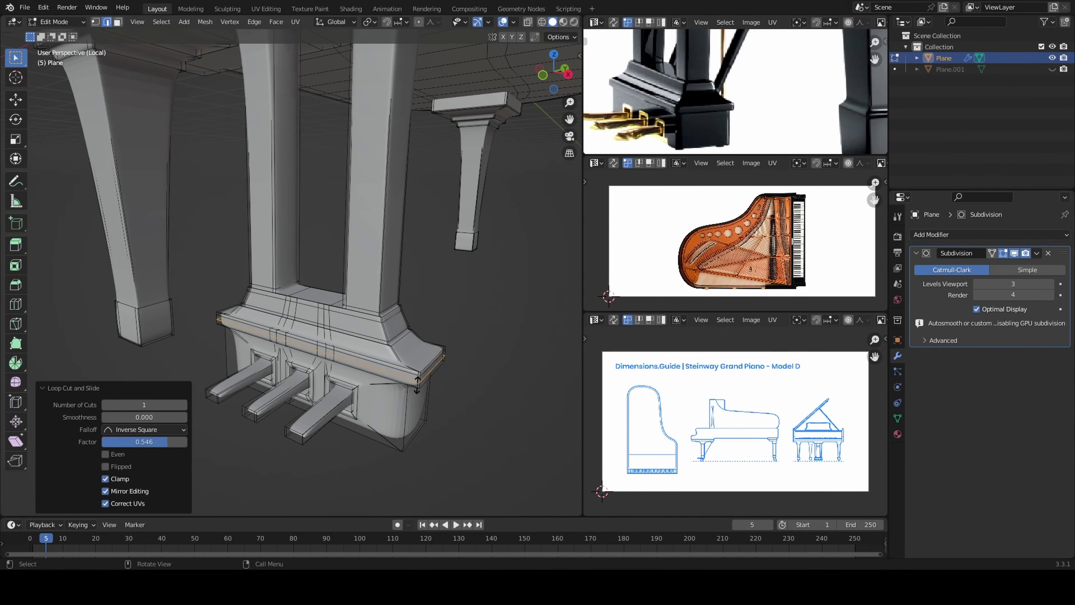
pyautogui.click(286, 398)
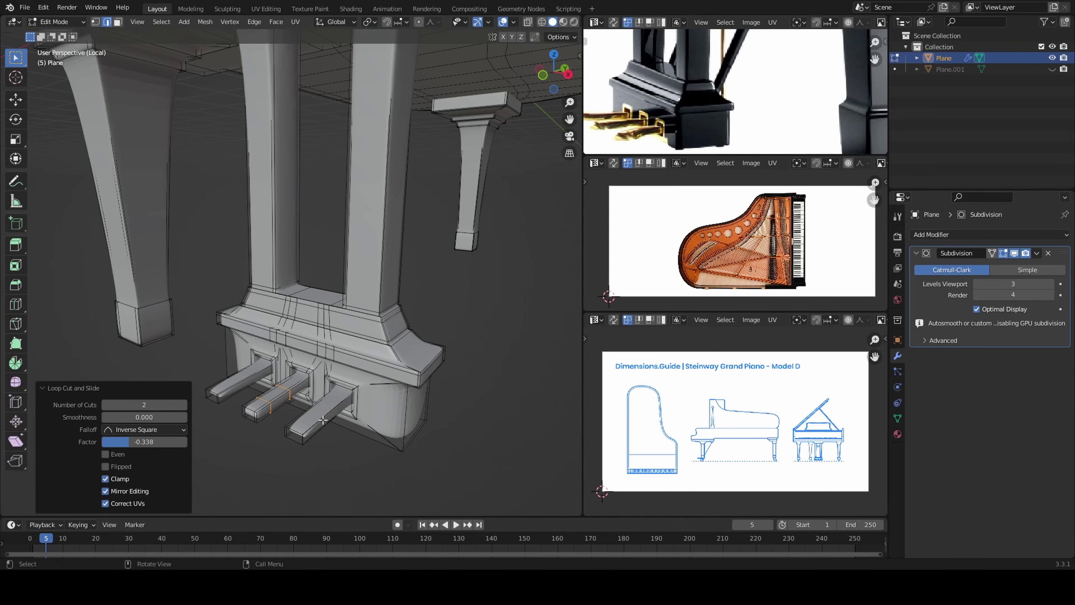
# Add a single loop cut on the underside of the pedal base.
pyautogui.hotkey('ctrl', 'r')
pyautogui.moveTo(287, 398)
pyautogui.mouseDown(button='middle')
pyautogui.moveTo(298, 378)
pyautogui.moveTo(305, 406)
pyautogui.moveTo(234, 326)
pyautogui.moveTo(294, 426)
pyautogui.mouseUp(button='middle')
pyautogui.click(305, 407)
pyautogui.click(243, 347)
# Inspect the piano body's mesh and underside in Edit Mode with X-ray on.
pyautogui.moveTo(274, 346); pyautogui.dragTo(264, 307, button='middle')
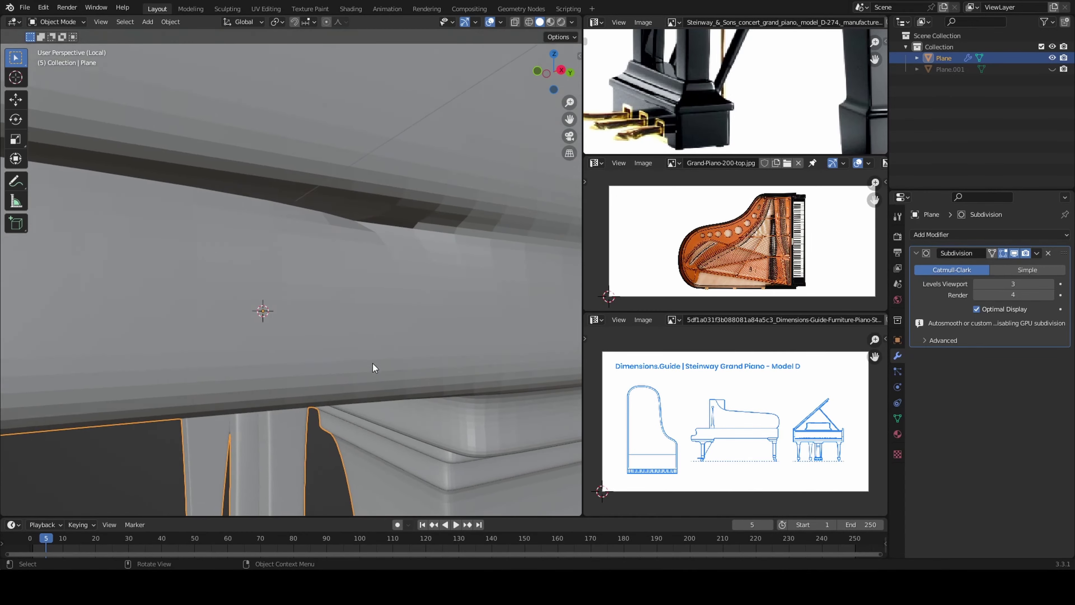
pyautogui.press('Tab')
pyautogui.hotkey('alt', 'z')
pyautogui.scroll(-5, 290, 302)
pyautogui.scroll(5, 318, 247)
pyautogui.moveTo(317, 246); pyautogui.dragTo(332, 224, button='middle')
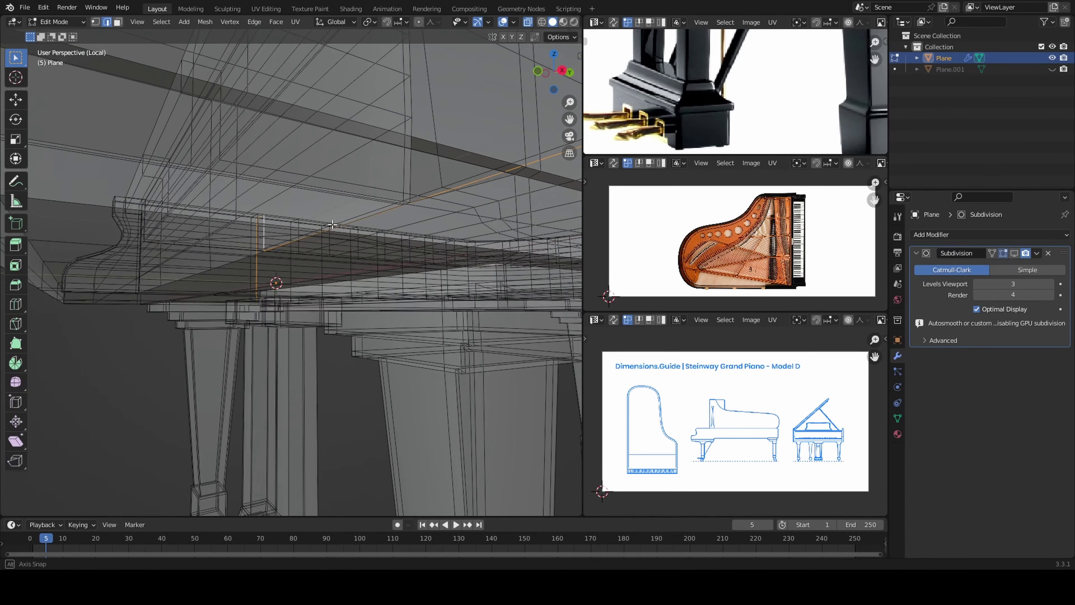
pyautogui.press('1')
pyautogui.moveTo(508, 168)
pyautogui.keyDown('shift'); pyautogui.mouseDown(button='middle')
pyautogui.moveTo(389, 224)
pyautogui.moveTo(396, 276)
pyautogui.mouseUp(button='middle'); pyautogui.keyUp('shift')
pyautogui.scroll(5, 397, 215)
pyautogui.scroll(3, 369, 380)
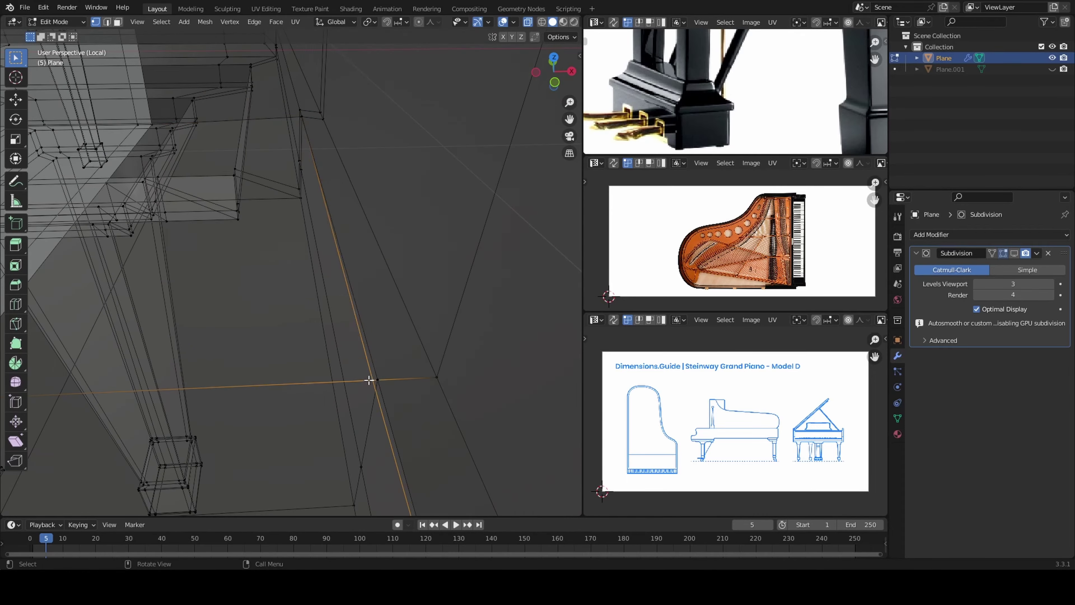
pyautogui.scroll(-5, 369, 380)
pyautogui.scroll(-3, 369, 380)
pyautogui.press('Tab')
# Unhide the hidden parts and re-examine the body's side, cancelling a trial loop cut.
pyautogui.scroll(-4, 413, 402)
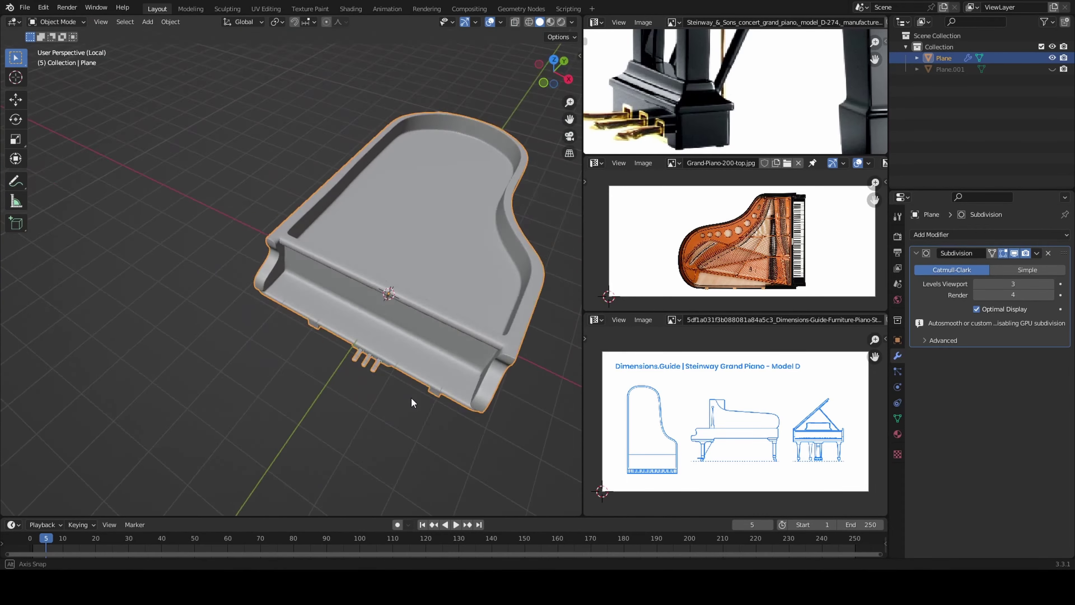
pyautogui.moveTo(413, 402)
pyautogui.mouseDown(button='middle')
pyautogui.moveTo(295, 305)
pyautogui.moveTo(324, 293)
pyautogui.mouseUp(button='middle')
pyautogui.hotkey('alt', 'h')
pyautogui.press('Tab')
pyautogui.scroll(4, 304, 256)
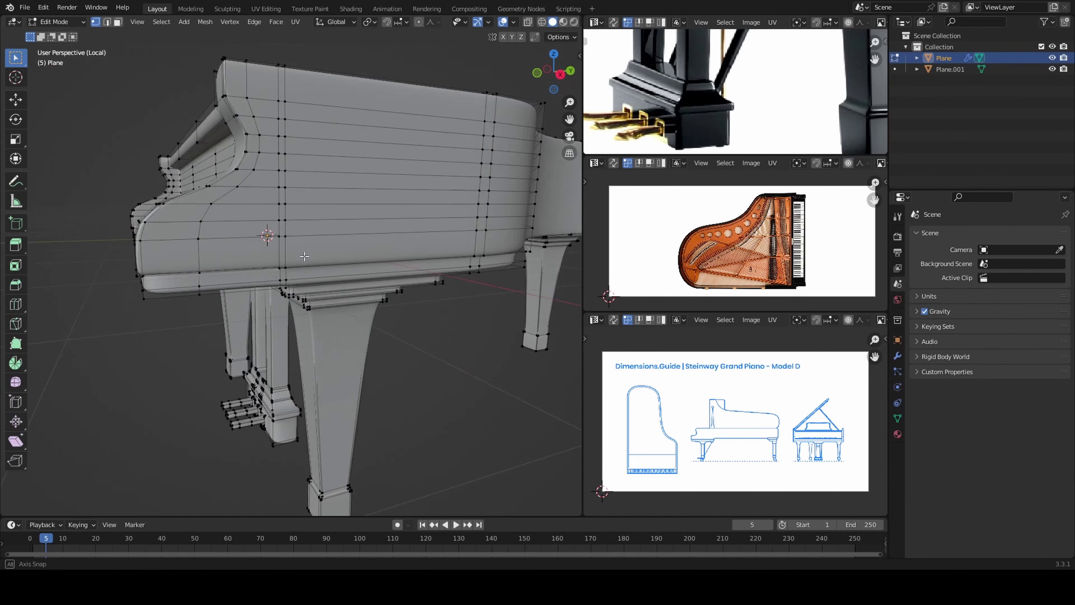
pyautogui.moveTo(304, 256); pyautogui.dragTo(322, 275, button='middle')
pyautogui.scroll(5, 321, 276)
pyautogui.scroll(-4, 338, 297)
pyautogui.scroll(6, 369, 332)
pyautogui.hotkey('ctrl', 'r')
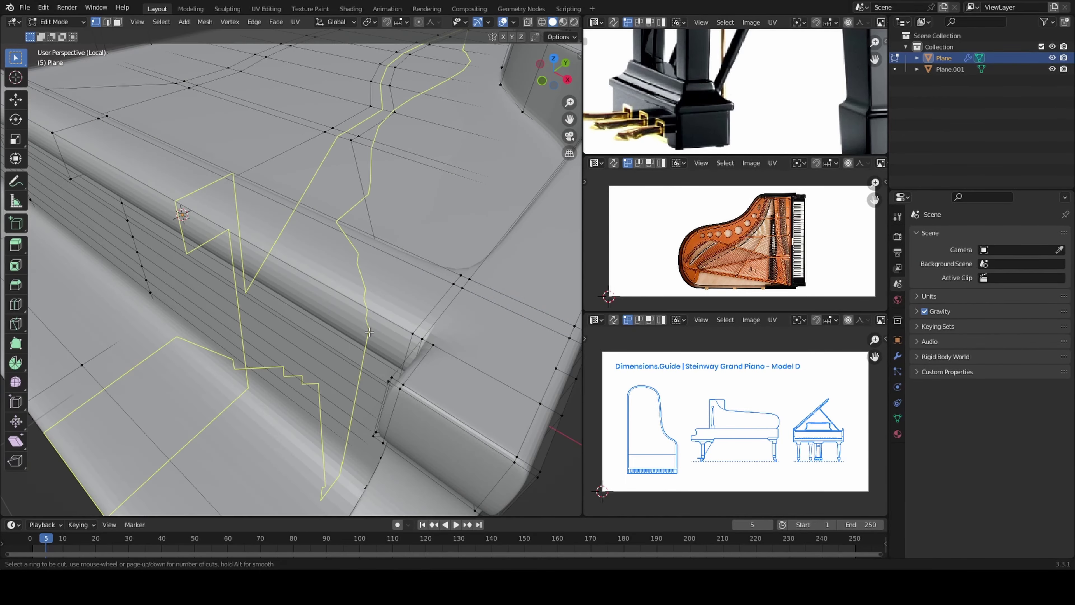
pyautogui.press('Escape')
pyautogui.scroll(-8, 369, 332)
pyautogui.scroll(6, 369, 332)
pyautogui.scroll(4, 423, 275)
pyautogui.press('Tab')
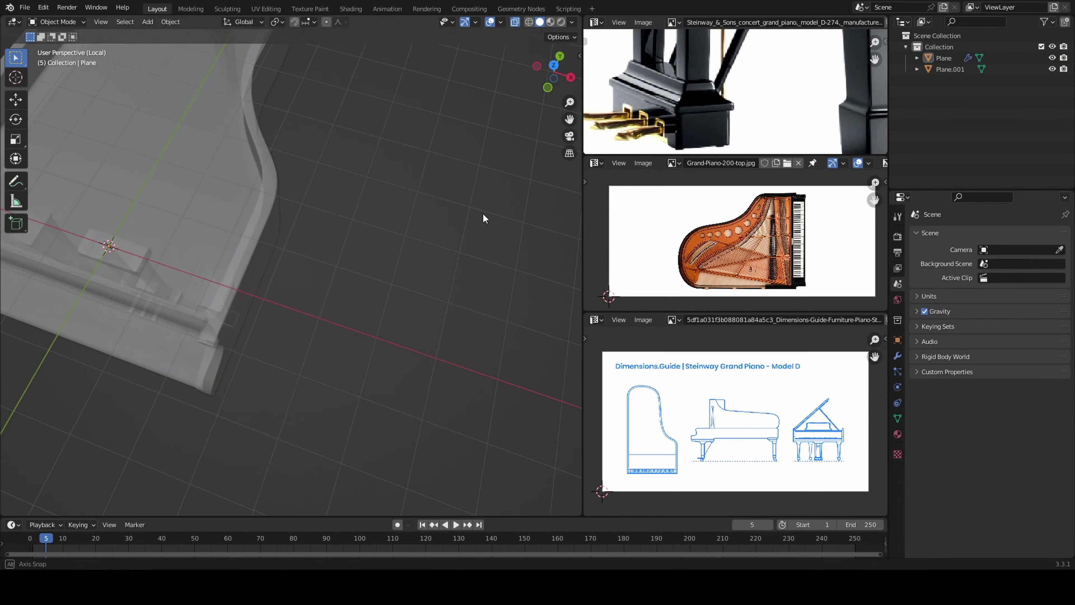
# Show the whole scene and replace the timeline with an enlarged Dimensions Guide image area.
pyautogui.press('KP_Divide')
pyautogui.moveTo(461, 271); pyautogui.dragTo(529, 381, button='middle')
pyautogui.moveTo(586, 504); pyautogui.dragTo(593, 423)
pyautogui.click(563, 482)
pyautogui.moveTo(578, 511); pyautogui.dragTo(631, 417)
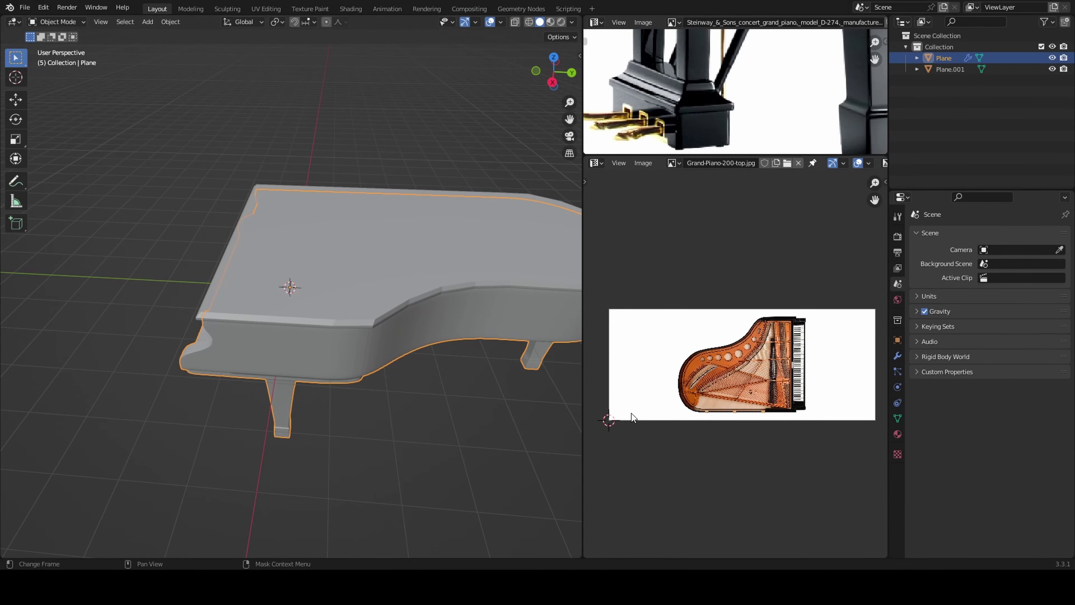
pyautogui.moveTo(585, 558); pyautogui.dragTo(592, 331)
pyautogui.click(673, 335)
pyautogui.click(719, 351)
# Select the lid and hide the piano body to edit the lid alone.
pyautogui.scroll(5, 386, 312)
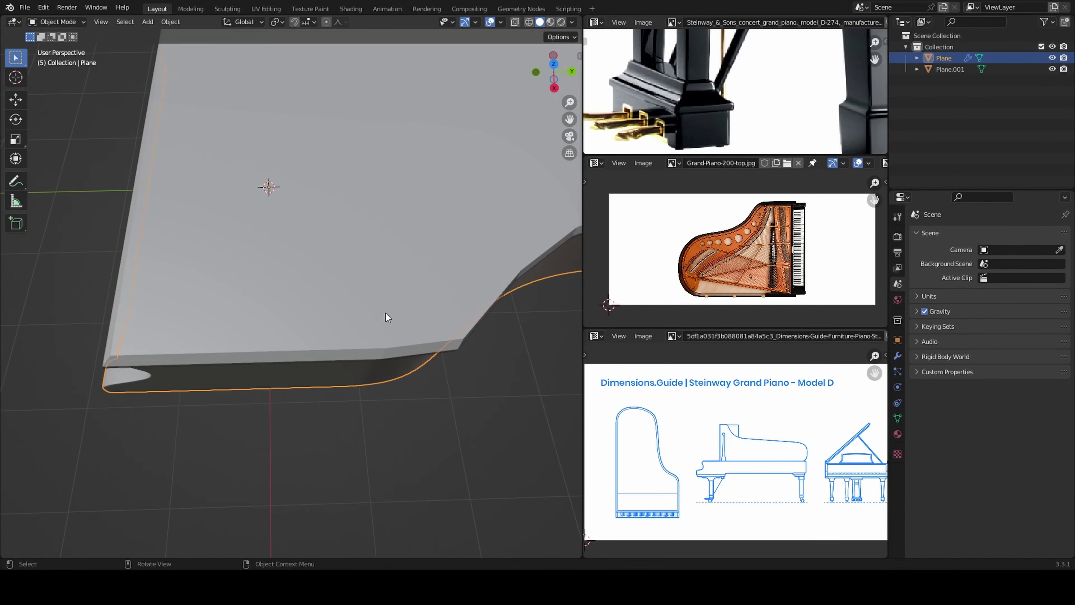
pyautogui.scroll(-3, 385, 312)
pyautogui.click(339, 275)
pyautogui.click(897, 355)
pyautogui.moveTo(359, 297)
pyautogui.mouseDown(button='middle')
pyautogui.moveTo(381, 360)
pyautogui.moveTo(320, 333)
pyautogui.moveTo(381, 338)
pyautogui.moveTo(372, 296)
pyautogui.mouseUp(button='middle')
pyautogui.press('Tab')
pyautogui.click(1052, 58)
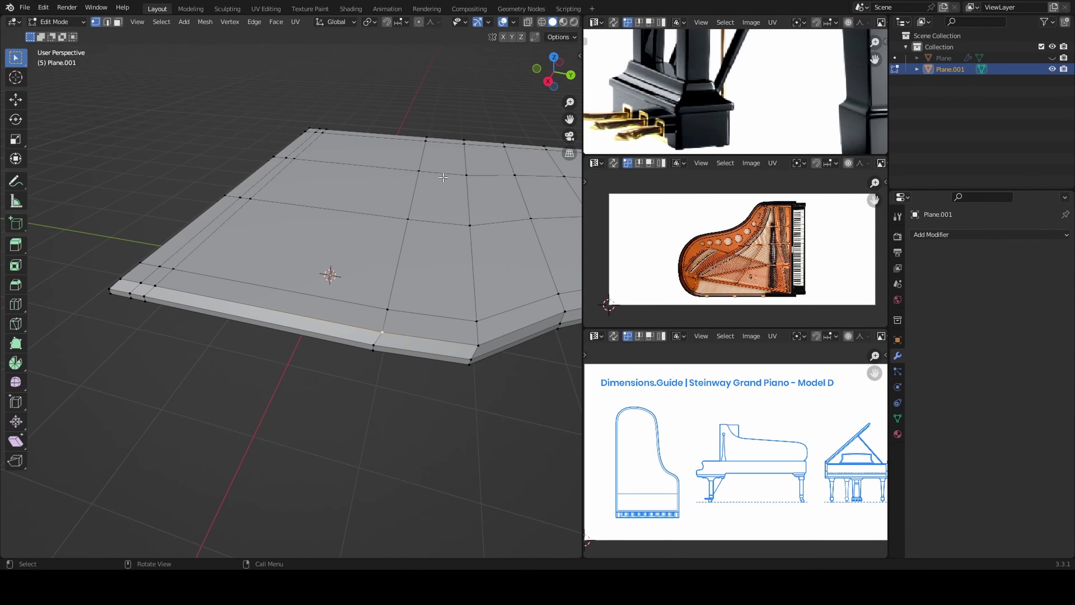
# Select the front strip of vertices across the lid.
pyautogui.keyDown('ctrl'); pyautogui.click(327, 305); pyautogui.keyUp('ctrl')
pyautogui.moveTo(372, 356); pyautogui.dragTo(355, 319, button='middle')
pyautogui.moveTo(365, 443)
pyautogui.mouseDown(button='middle')
pyautogui.moveTo(259, 334)
pyautogui.moveTo(312, 398)
pyautogui.mouseUp(button='middle')
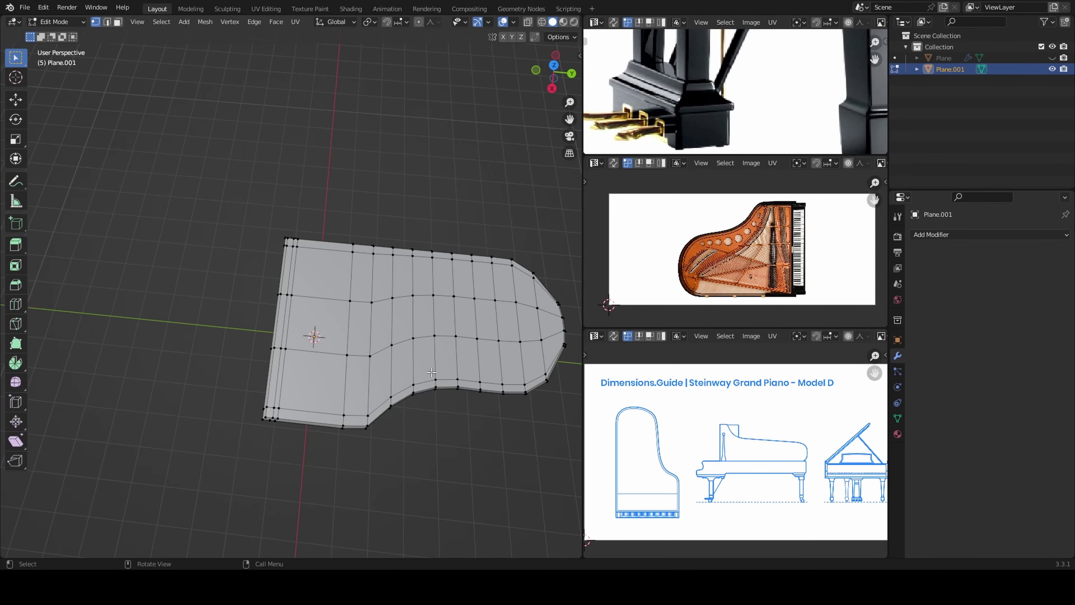
pyautogui.moveTo(432, 372); pyautogui.dragTo(271, 204, button='middle')
pyautogui.moveTo(271, 204); pyautogui.dragTo(362, 408)
pyautogui.moveTo(362, 408); pyautogui.dragTo(352, 399, button='middle')
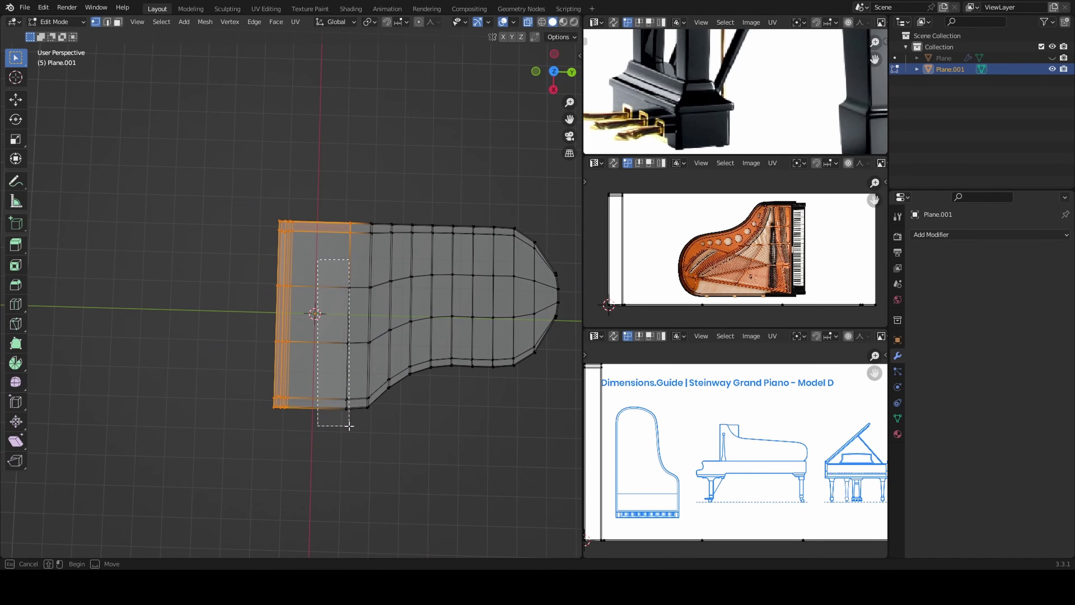
pyautogui.moveTo(349, 425); pyautogui.dragTo(349, 425)
# Separate the front strip into its own flap object, then join it back into the lid.
pyautogui.press('p')
pyautogui.click(342, 310)
pyautogui.moveTo(342, 311); pyautogui.dragTo(349, 334, button='middle')
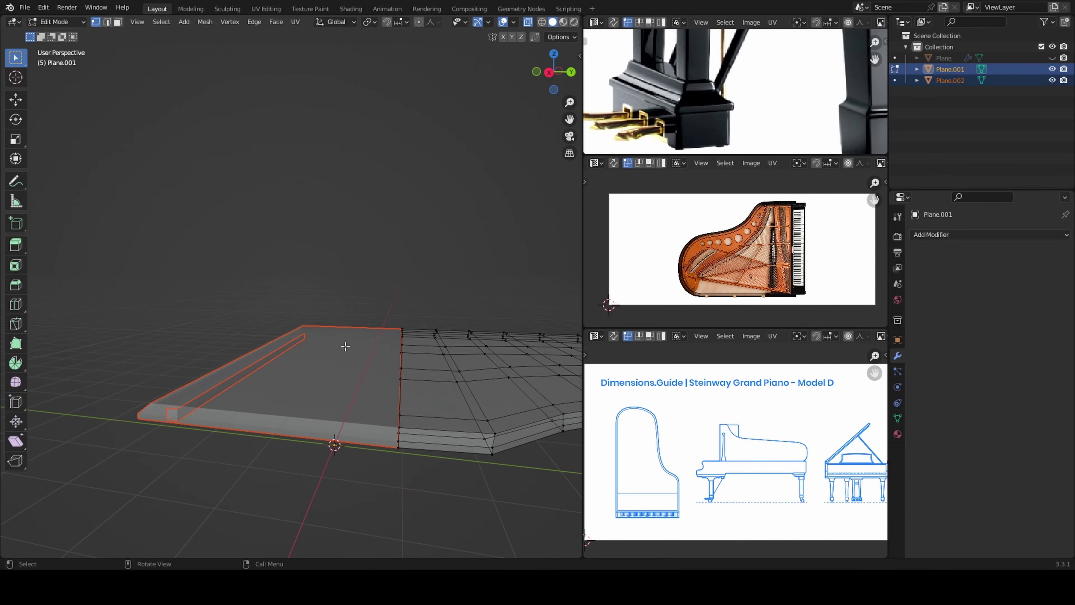
pyautogui.press('Tab')
pyautogui.click(359, 368)
pyautogui.press('g')
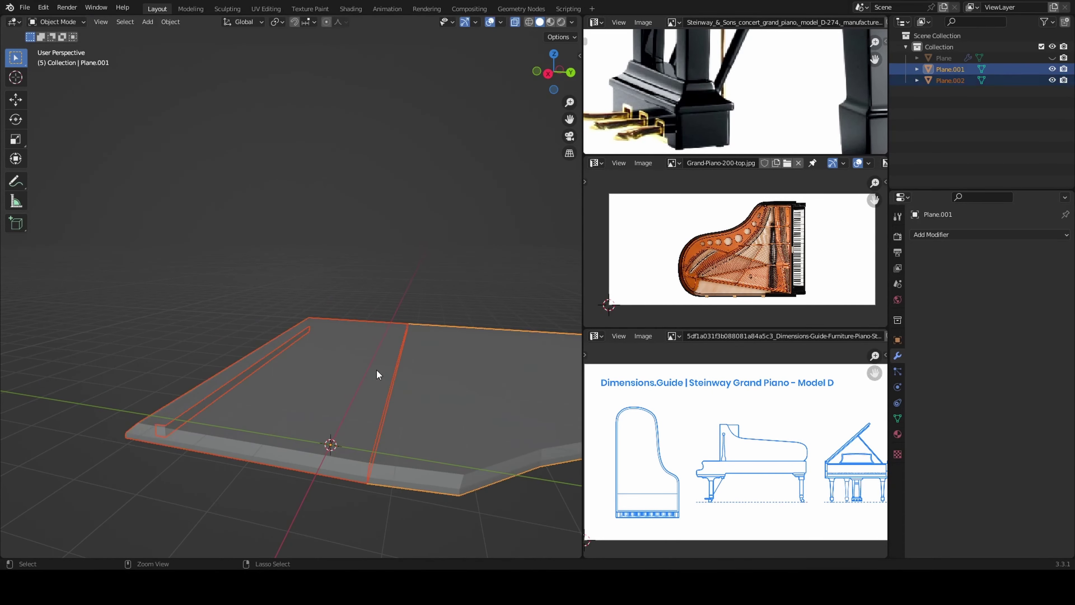
pyautogui.hotkey('ctrl', 'j')
# Knife-cut across the combined lid mesh to divide the front flap from the main panel.
pyautogui.press('Tab')
pyautogui.rightClick(275, 305)
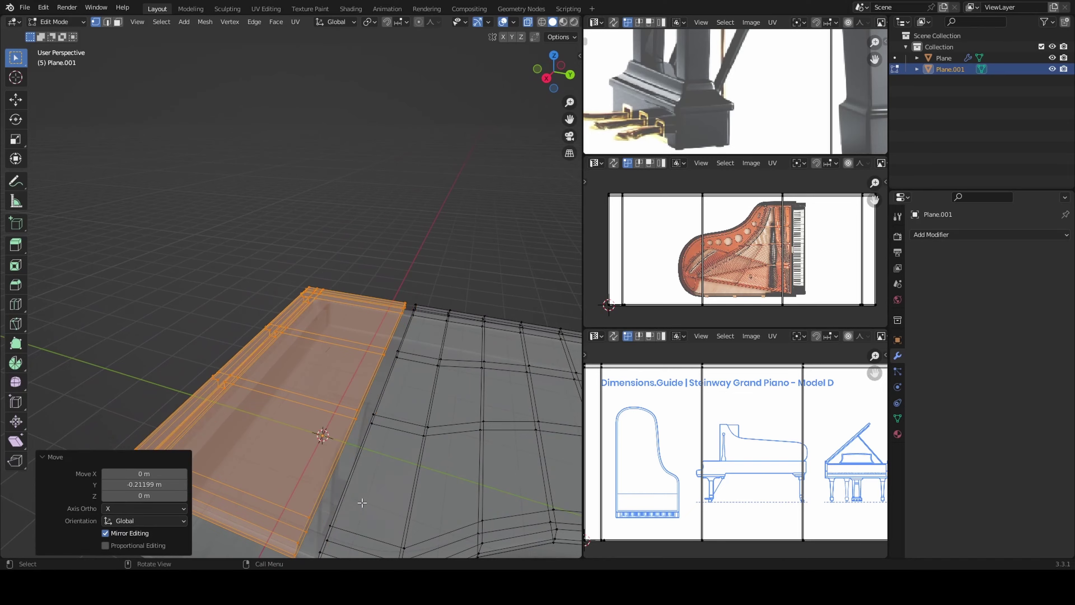
pyautogui.scroll(-3, 361, 502)
pyautogui.moveTo(362, 502)
pyautogui.mouseDown(button='middle')
pyautogui.moveTo(503, 266)
pyautogui.moveTo(420, 188)
pyautogui.moveTo(426, 360)
pyautogui.mouseUp(button='middle')
pyautogui.scroll(4, 427, 360)
pyautogui.press('k')
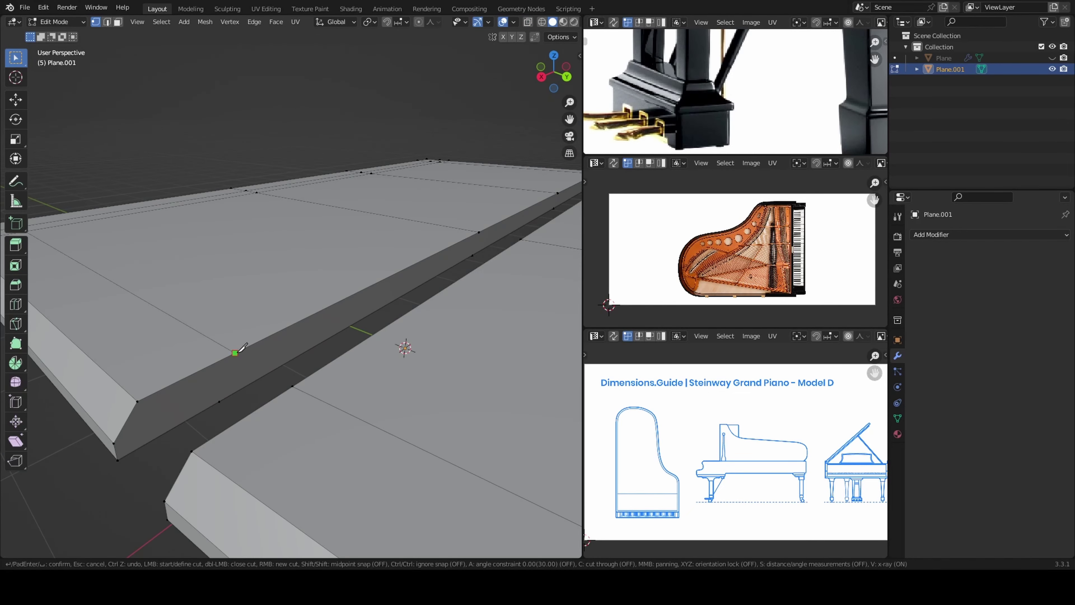
pyautogui.scroll(-3, 536, 206)
pyautogui.moveTo(536, 205); pyautogui.dragTo(226, 370, button='middle')
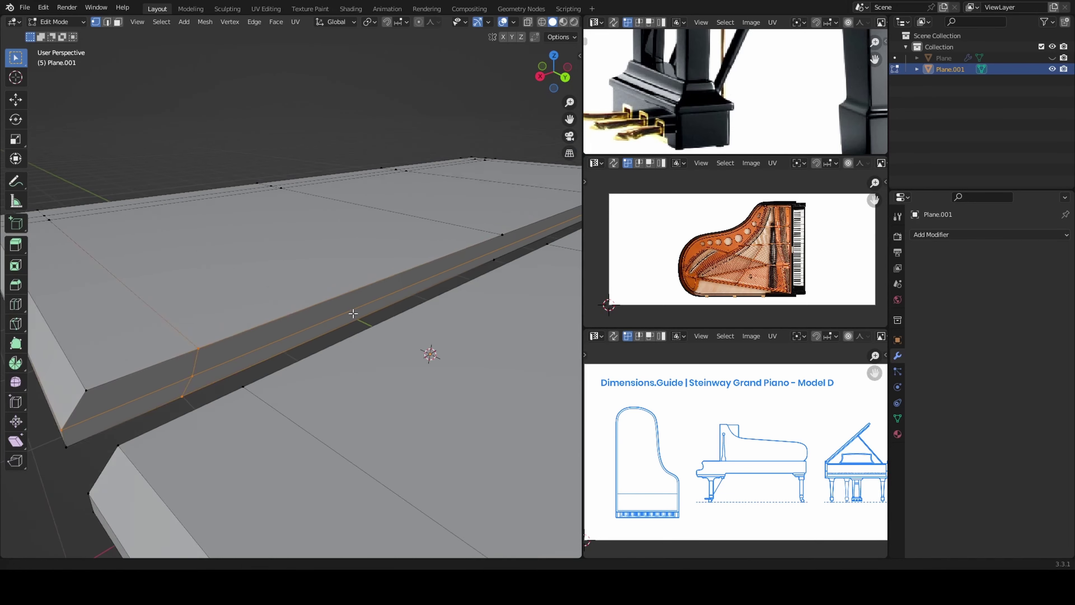
pyautogui.scroll(3, 226, 369)
pyautogui.scroll(-3, 227, 369)
pyautogui.moveTo(231, 322)
pyautogui.mouseDown(button='middle')
pyautogui.moveTo(334, 309)
pyautogui.moveTo(332, 325)
pyautogui.moveTo(170, 272)
pyautogui.moveTo(304, 417)
pyautogui.moveTo(335, 330)
pyautogui.moveTo(348, 363)
pyautogui.moveTo(305, 389)
pyautogui.moveTo(352, 346)
pyautogui.mouseUp(button='middle')
pyautogui.scroll(3, 332, 325)
pyautogui.press('Escape')
# Give the lid Subdivision smoothing at 3 viewport levels and begin adding edge loops.
pyautogui.scroll(-2, 171, 272)
pyautogui.press('Tab')
pyautogui.hotkey('ctrl', '1')
pyautogui.hotkey('ctrl', '3')
pyautogui.press('Tab')
pyautogui.press('g')
pyautogui.press('g')
pyautogui.scroll(-2, 353, 379)
pyautogui.hotkey('ctrl', 'r')
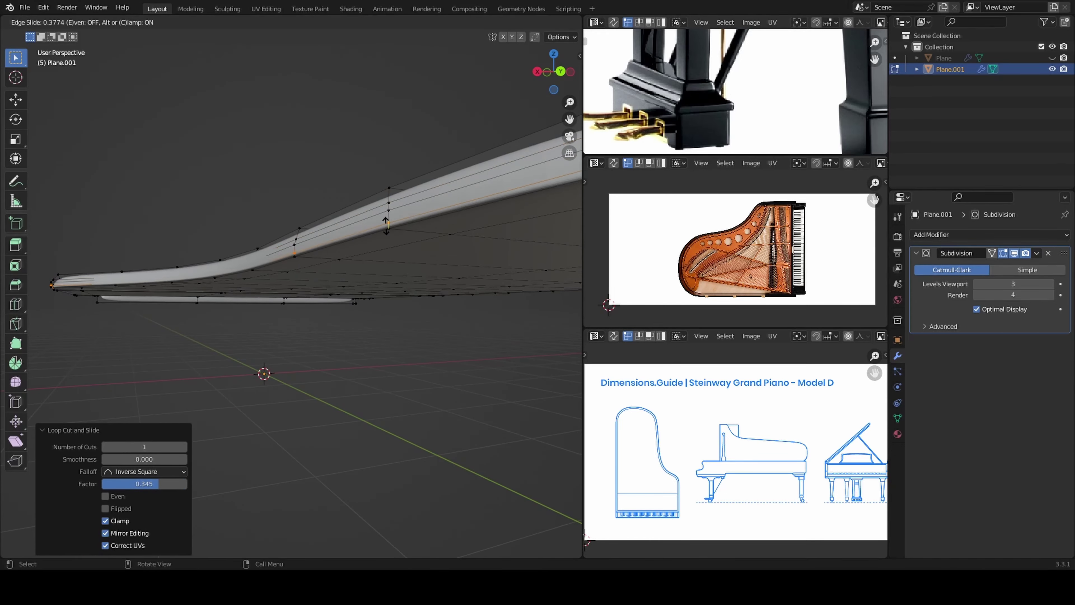
# Place and slide the first supporting loop along the lid's rounded edge.
pyautogui.moveTo(386, 224)
pyautogui.mouseDown(button='middle')
pyautogui.moveTo(417, 480)
pyautogui.moveTo(161, 514)
pyautogui.moveTo(125, 294)
pyautogui.mouseUp(button='middle')
pyautogui.click(160, 514)
pyautogui.press('g')
pyautogui.press('g')
pyautogui.press('Escape')
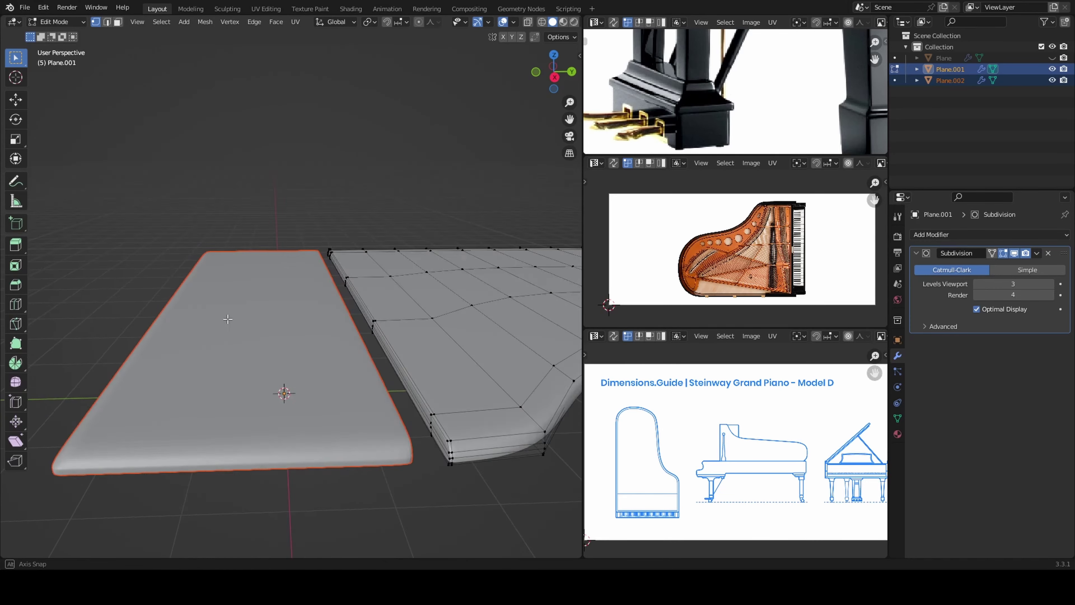
pyautogui.moveTo(283, 391); pyautogui.dragTo(190, 267, button='middle')
pyautogui.click(264, 260)
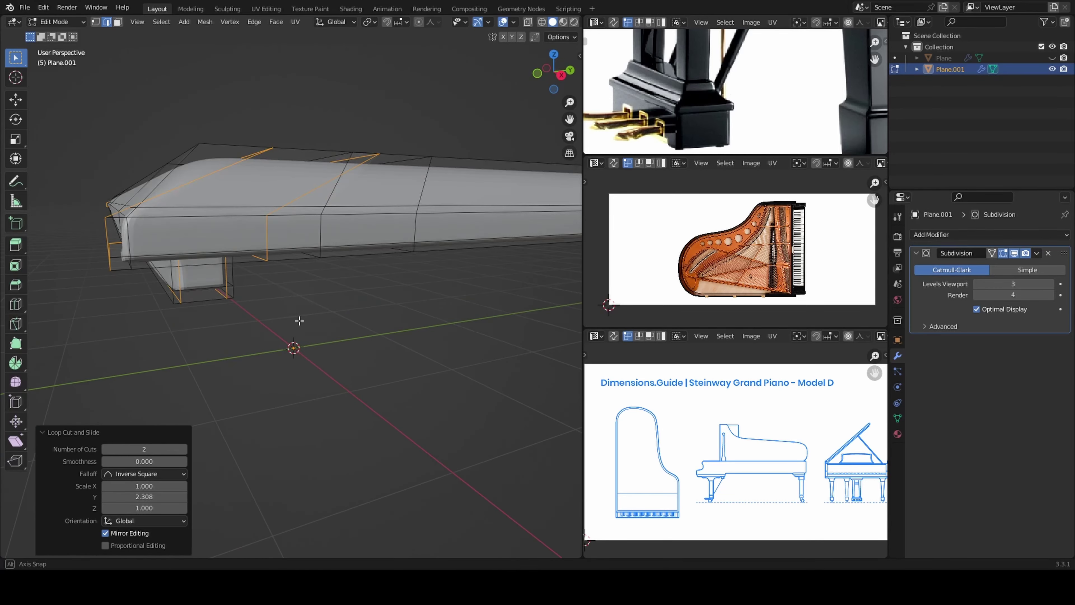
pyautogui.scroll(5, 254, 275)
pyautogui.moveTo(254, 275)
pyautogui.mouseDown(button='middle')
pyautogui.moveTo(208, 284)
pyautogui.moveTo(308, 379)
pyautogui.moveTo(314, 432)
pyautogui.moveTo(348, 395)
pyautogui.moveTo(357, 291)
pyautogui.moveTo(288, 237)
pyautogui.mouseUp(button='middle')
pyautogui.keyDown('ctrl'); pyautogui.click(207, 284); pyautogui.keyUp('ctrl')
# Cut another edge loop across the lid and slide it toward the edge.
pyautogui.hotkey('ctrl', 'r')
pyautogui.click(279, 232)
pyautogui.click(354, 403)
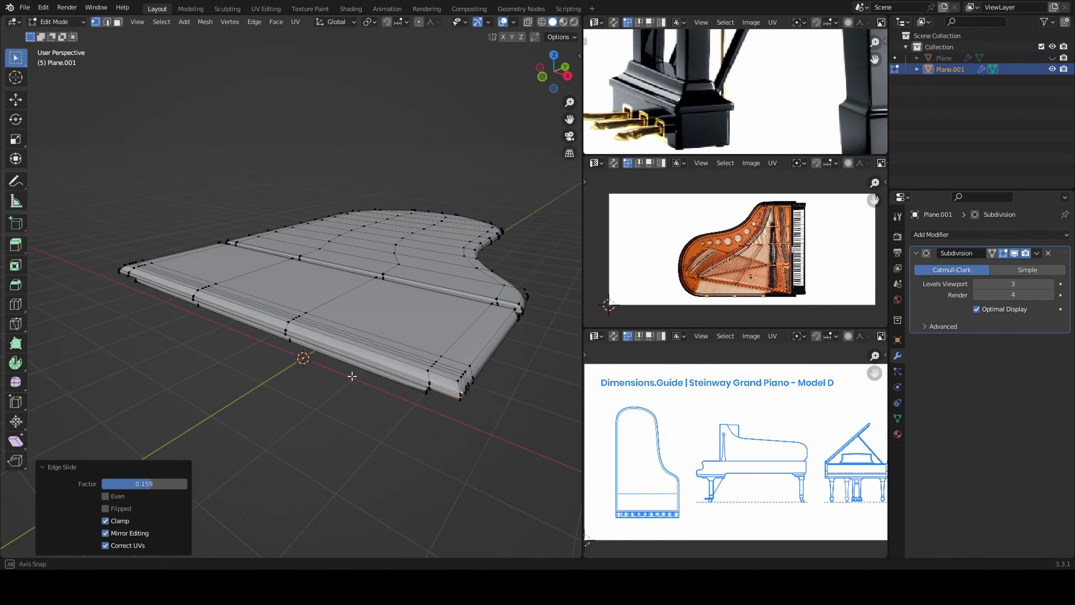
pyautogui.moveTo(350, 377); pyautogui.dragTo(307, 492, button='middle')
pyautogui.press('g')
pyautogui.press('g')
pyautogui.click(419, 357)
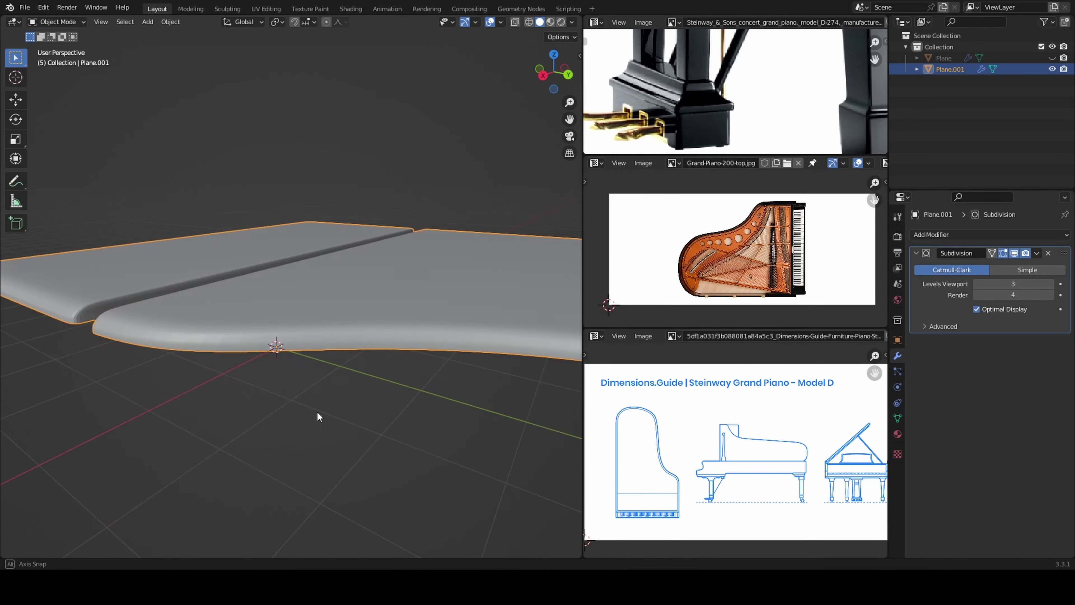
pyautogui.moveTo(419, 358); pyautogui.dragTo(250, 211, button='middle')
pyautogui.scroll(-5, 265, 207)
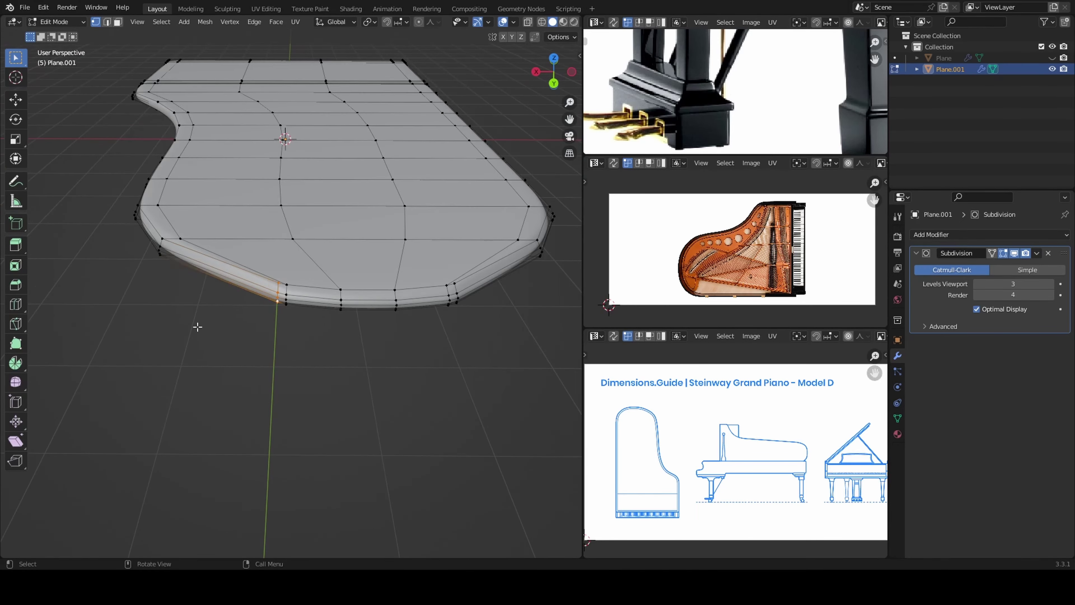
pyautogui.press('g')
pyautogui.press('g')
pyautogui.click(176, 275)
pyautogui.moveTo(176, 274); pyautogui.dragTo(240, 228, button='middle')
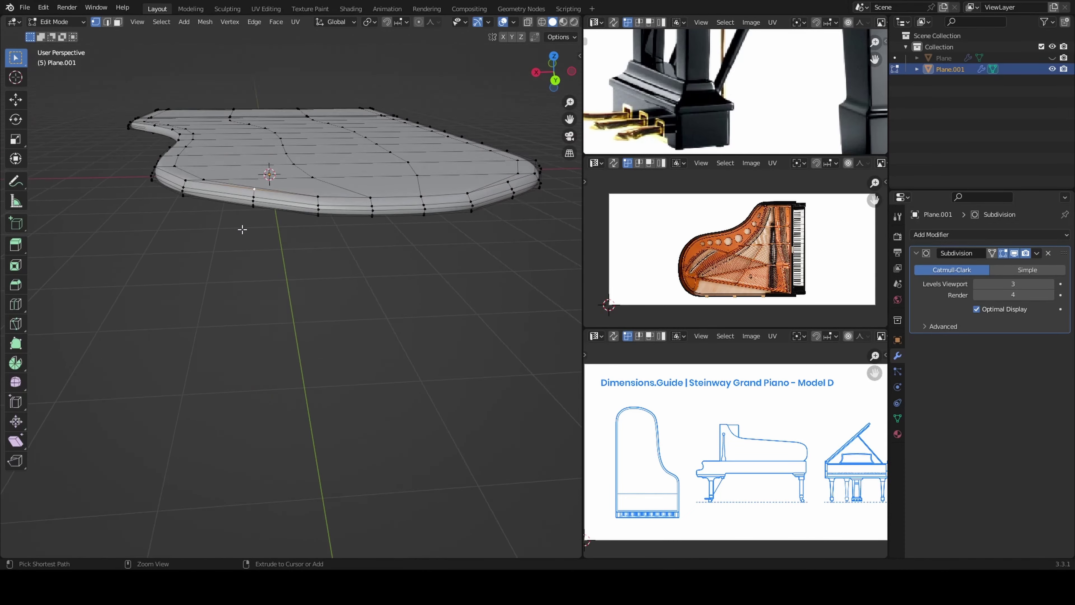
# In top view, move the tail loop along Y to push the curved tail out slightly.
pyautogui.press('KP_7')
pyautogui.scroll(3, 318, 185)
pyautogui.press('g')
pyautogui.press('y')
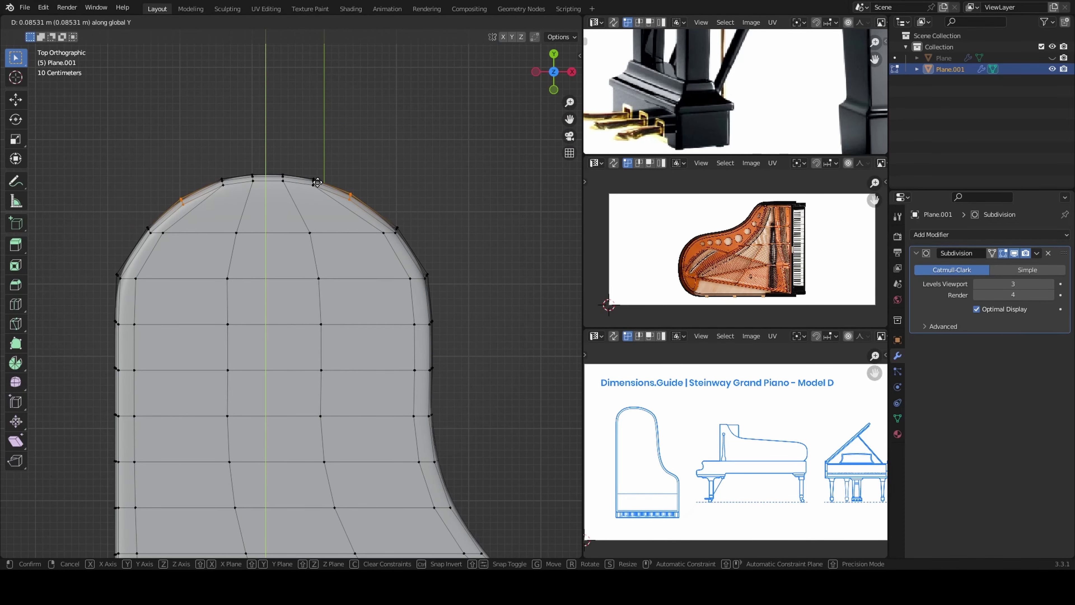
pyautogui.click(317, 182)
pyautogui.scroll(-5, 318, 182)
pyautogui.moveTo(317, 181); pyautogui.dragTo(165, 257, button='middle')
pyautogui.press('Tab')
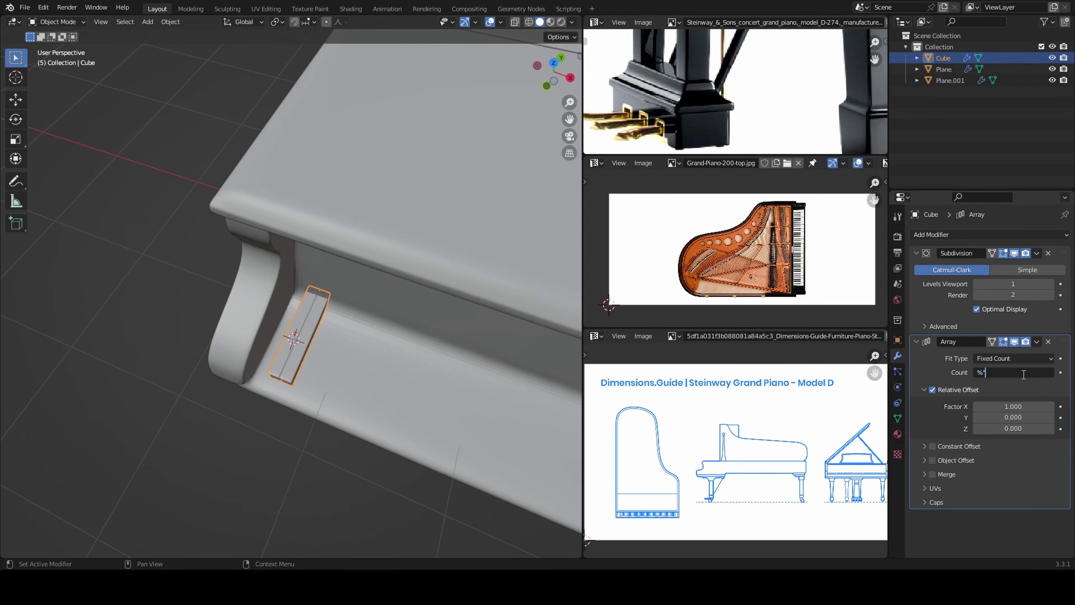
# Shift the white keys into position from the top view.
pyautogui.moveTo(454, 407); pyautogui.dragTo(212, 314, button='middle')
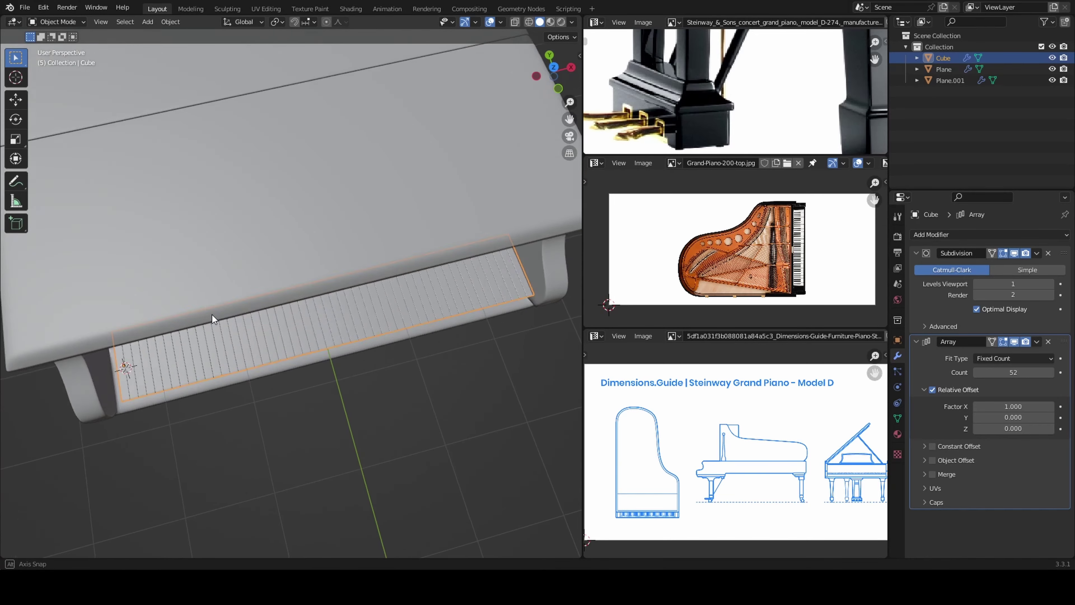
pyautogui.press('KP_7')
pyautogui.press('g')
pyautogui.click(209, 364)
pyautogui.moveTo(210, 364)
pyautogui.mouseDown(button='middle')
pyautogui.moveTo(159, 412)
pyautogui.moveTo(50, 334)
pyautogui.moveTo(167, 359)
pyautogui.mouseUp(button='middle')
# Widen all the white keys slightly by scaling their mesh along X.
pyautogui.press('Tab')
pyautogui.scroll(-5, 169, 338)
pyautogui.press('a')
pyautogui.moveTo(175, 315)
pyautogui.mouseDown(button='middle')
pyautogui.moveTo(204, 365)
pyautogui.moveTo(376, 247)
pyautogui.moveTo(297, 343)
pyautogui.moveTo(161, 359)
pyautogui.moveTo(237, 347)
pyautogui.moveTo(275, 322)
pyautogui.moveTo(296, 254)
pyautogui.moveTo(348, 298)
pyautogui.moveTo(362, 420)
pyautogui.mouseUp(button='middle')
pyautogui.press('s')
pyautogui.press('x')
pyautogui.click(240, 369)
pyautogui.scroll(-3, 280, 347)
pyautogui.hotkey('alt', 'a')
pyautogui.press('Tab')
# Add a new cube beside the keyboard and flatten it along Z.
pyautogui.click(297, 254)
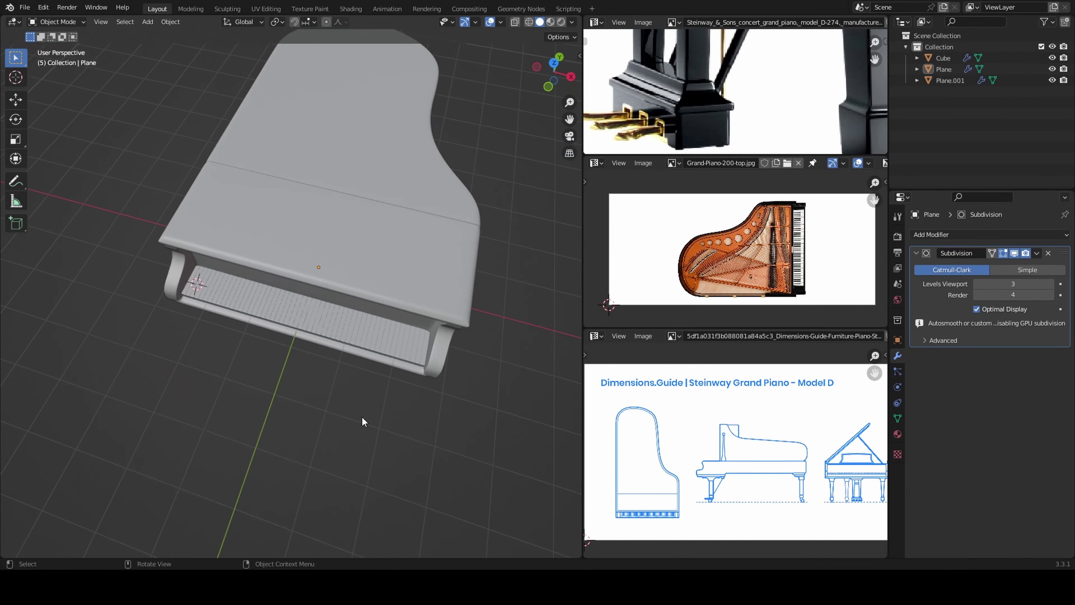
pyautogui.scroll(5, 312, 342)
pyautogui.scroll(-3, 679, 66)
pyautogui.scroll(5, 838, 318)
pyautogui.moveTo(837, 317); pyautogui.dragTo(761, 296, button='middle')
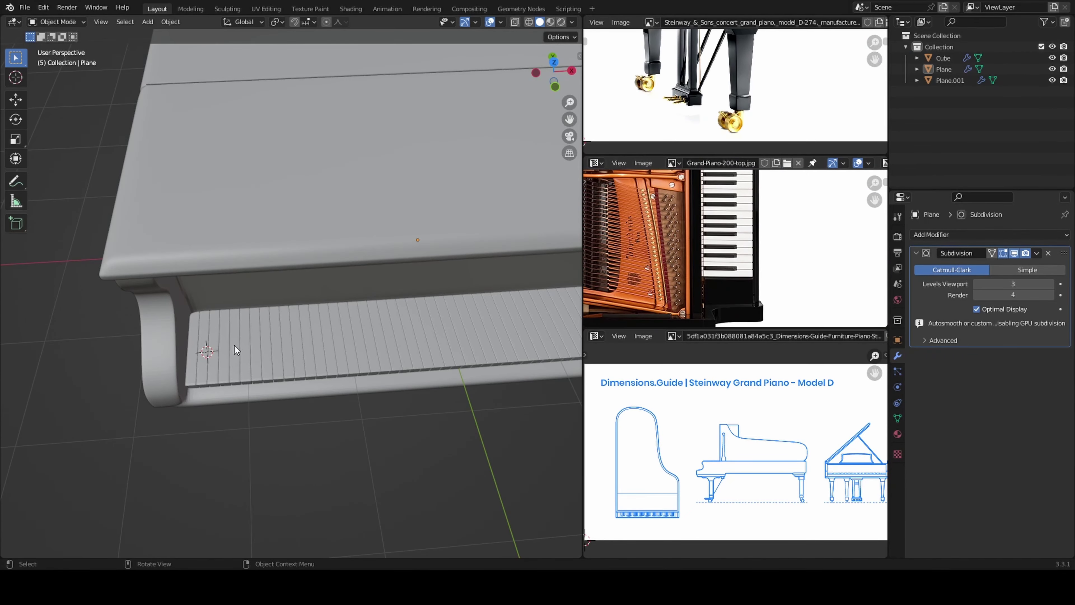
pyautogui.moveTo(296, 317); pyautogui.dragTo(359, 353, button='middle')
pyautogui.hotkey('shift', 'a')
pyautogui.click(359, 352)
pyautogui.press('s')
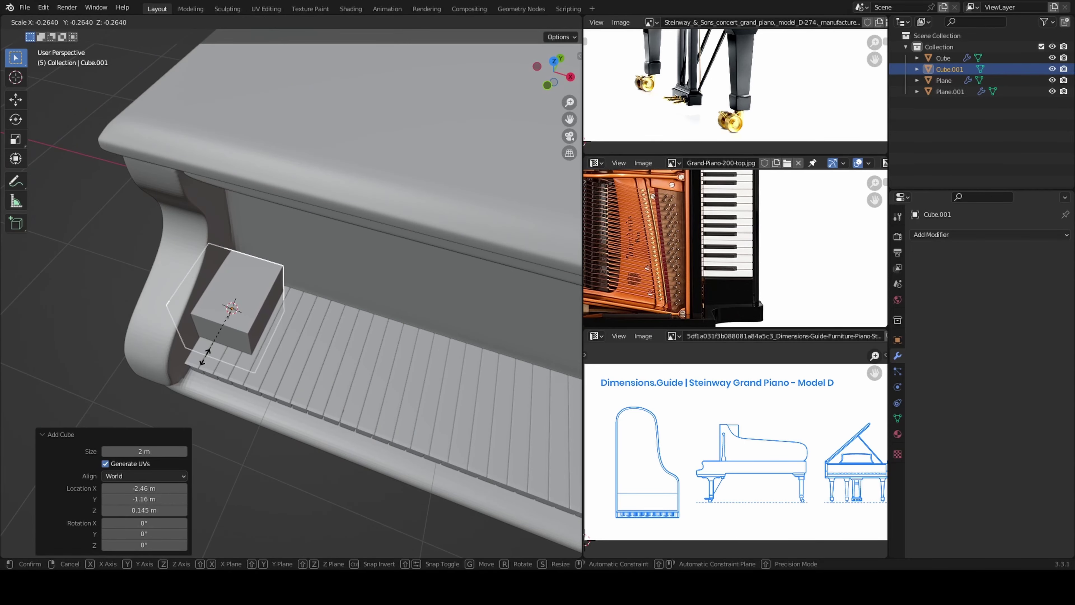
pyautogui.click(213, 323)
# Narrow, lower and thin the cube into a bar over the first key, isolating it in Local View.
pyautogui.moveTo(214, 323)
pyautogui.mouseDown(button='middle')
pyautogui.moveTo(137, 308)
pyautogui.moveTo(287, 346)
pyautogui.mouseUp(button='middle')
pyautogui.click(289, 352)
pyautogui.click(205, 313)
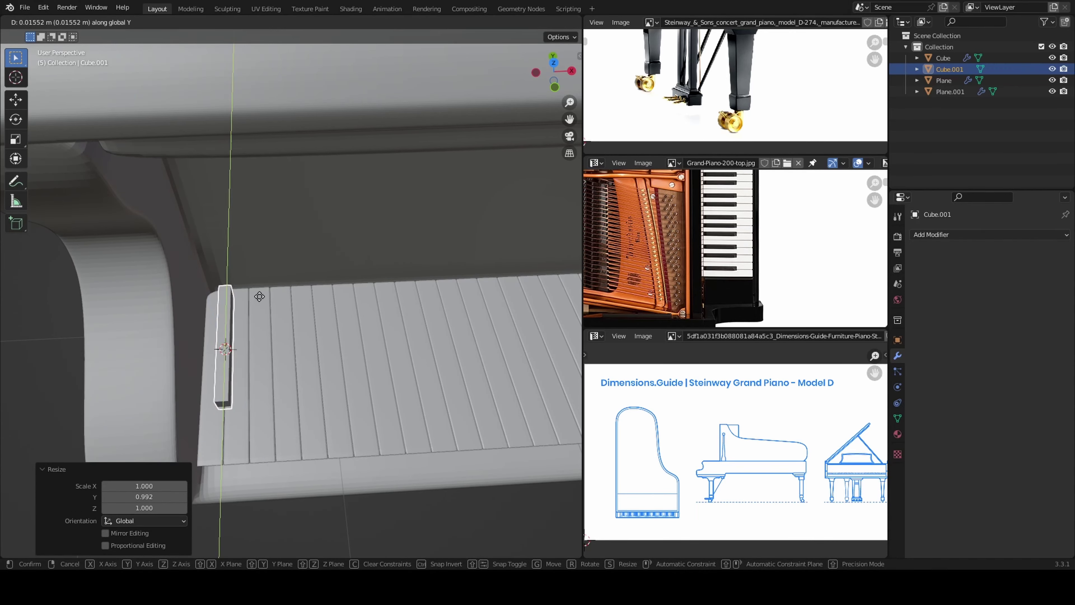
pyautogui.click(259, 280)
pyautogui.moveTo(259, 279)
pyautogui.mouseDown(button='middle')
pyautogui.moveTo(271, 242)
pyautogui.moveTo(256, 307)
pyautogui.mouseUp(button='middle')
pyautogui.press('KP_Divide')
pyautogui.click(986, 234)
# Add subdivision smoothing to the black-key bar and two edge loops scaled toward its ends.
pyautogui.click(859, 438)
pyautogui.press('Tab')
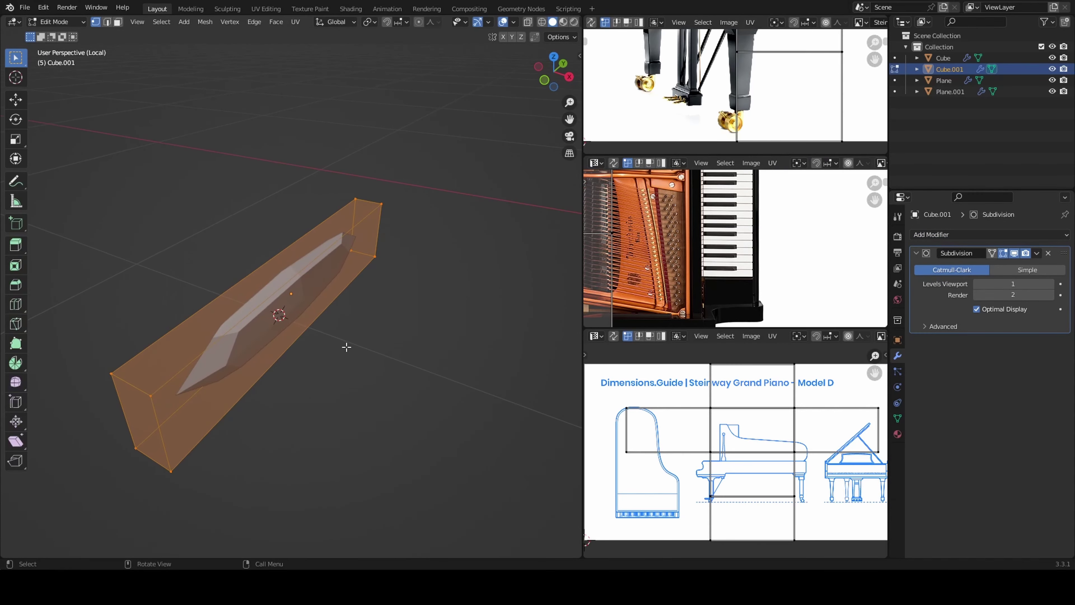
pyautogui.click(251, 361)
pyautogui.press('s')
pyautogui.press('y')
pyautogui.click(131, 459)
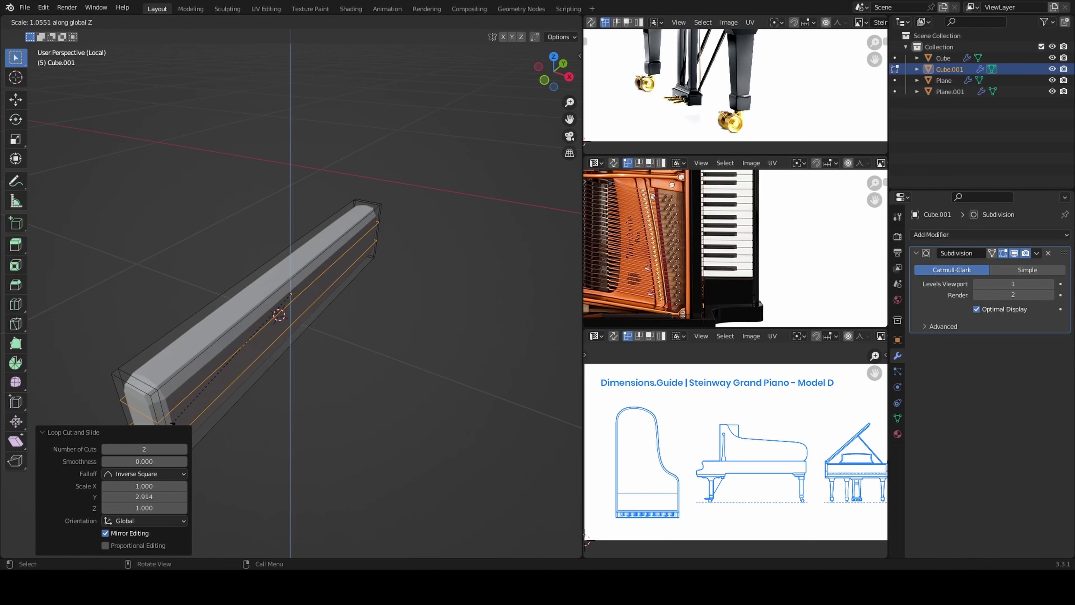
pyautogui.click(162, 180)
pyautogui.moveTo(162, 181)
pyautogui.mouseDown(button='middle')
pyautogui.moveTo(269, 304)
pyautogui.moveTo(283, 307)
pyautogui.moveTo(185, 269)
pyautogui.moveTo(181, 307)
pyautogui.mouseUp(button='middle')
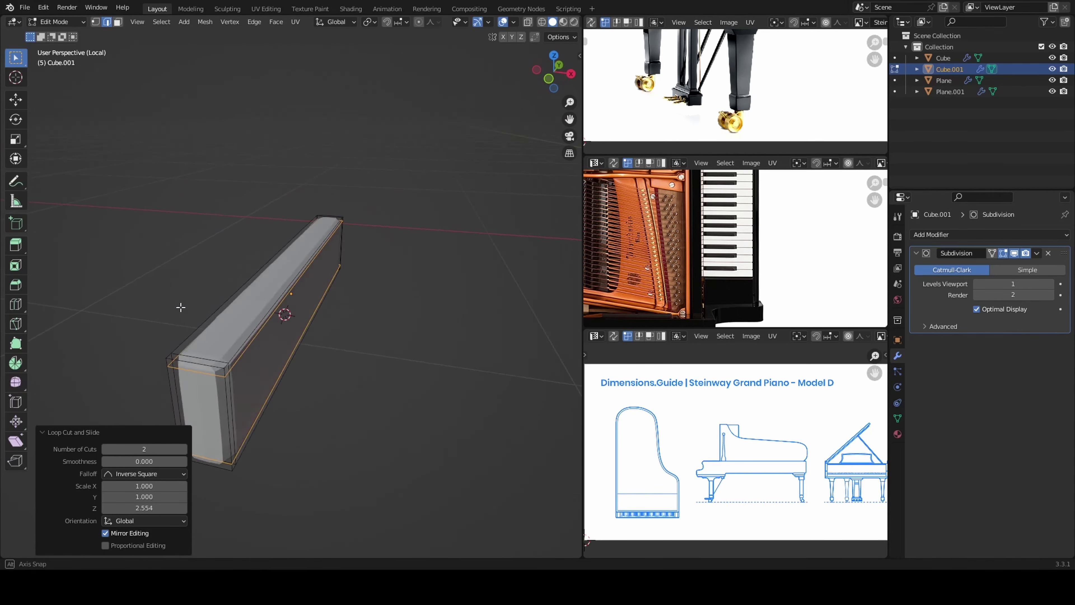
pyautogui.click(442, 375)
pyautogui.moveTo(442, 375)
pyautogui.mouseDown(button='middle')
pyautogui.moveTo(191, 346)
pyautogui.moveTo(291, 395)
pyautogui.mouseUp(button='middle')
# Nudge the bar's corner vertices to shape its bevelled edges, checking from the top view.
pyautogui.scroll(3, 183, 342)
pyautogui.click(183, 342)
pyautogui.click(196, 351)
pyautogui.scroll(3, 218, 358)
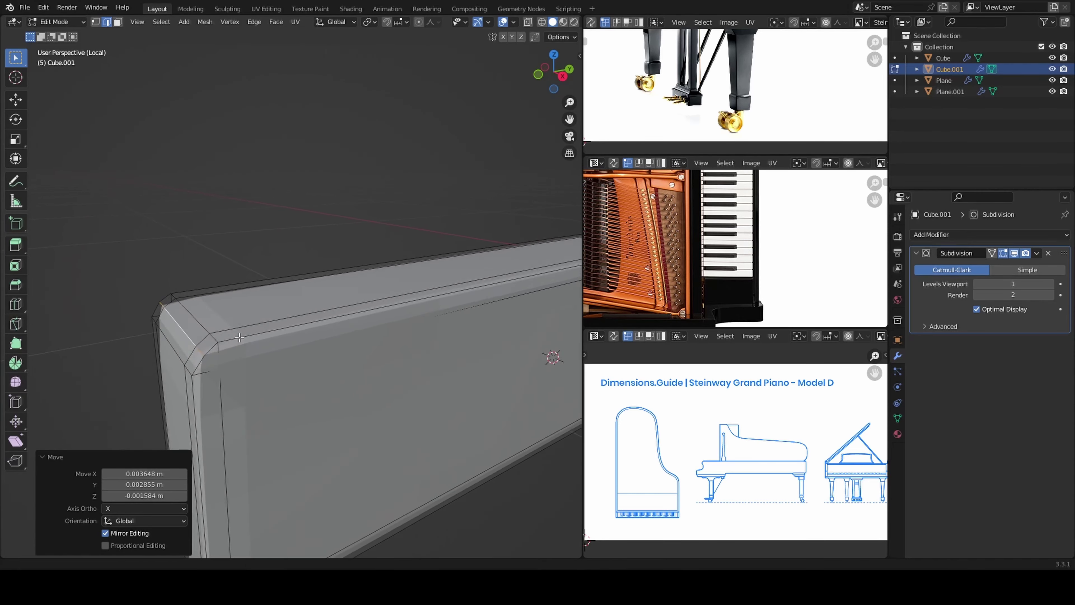
pyautogui.click(218, 358)
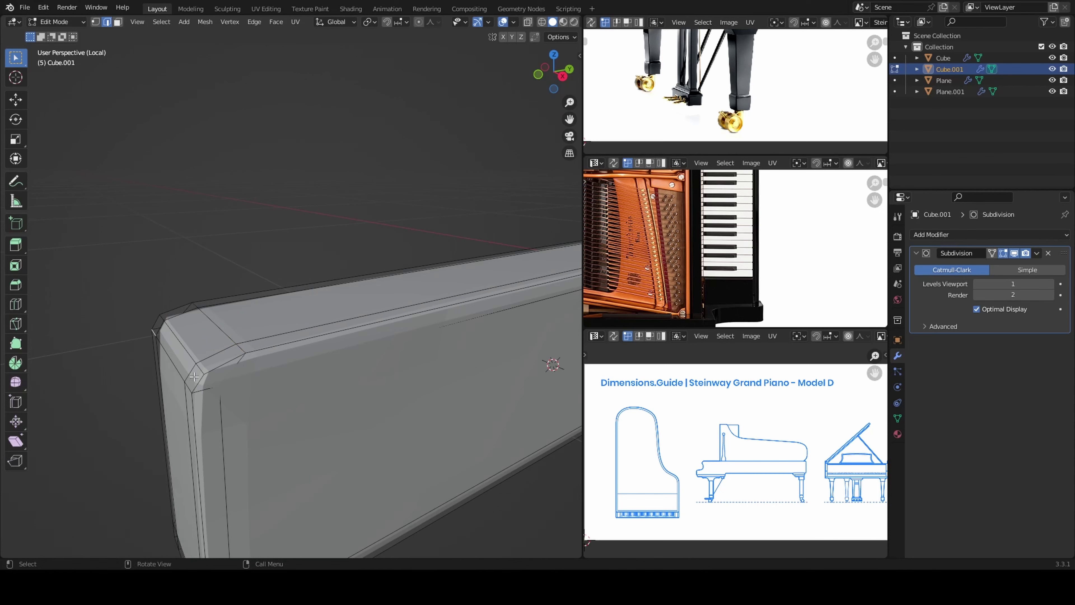
pyautogui.press('KP_7')
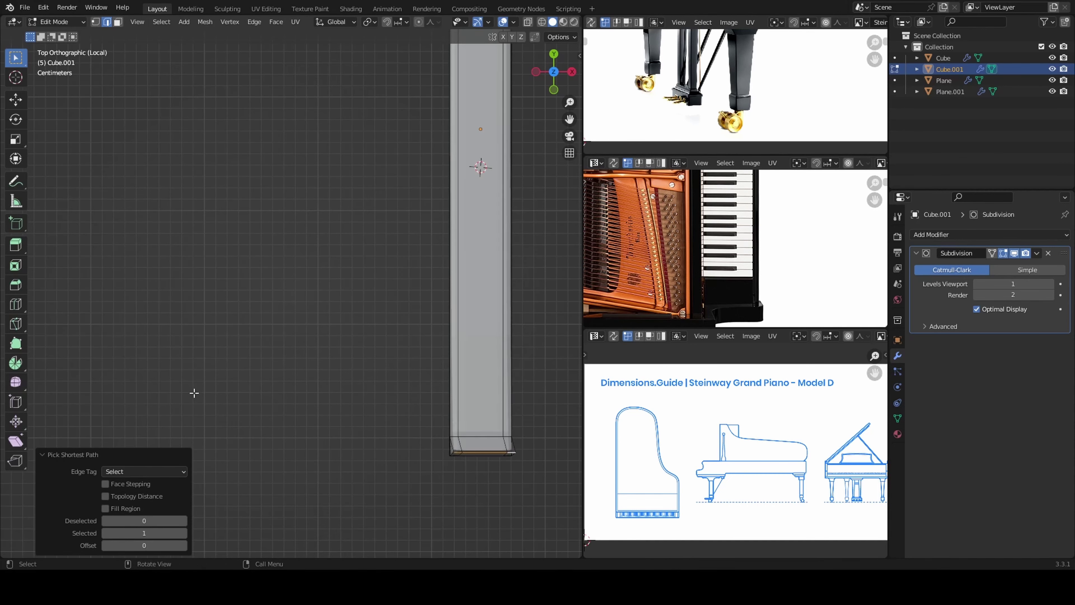
pyautogui.moveTo(235, 394)
pyautogui.mouseDown(button='middle')
pyautogui.moveTo(288, 288)
pyautogui.moveTo(161, 271)
pyautogui.mouseUp(button='middle')
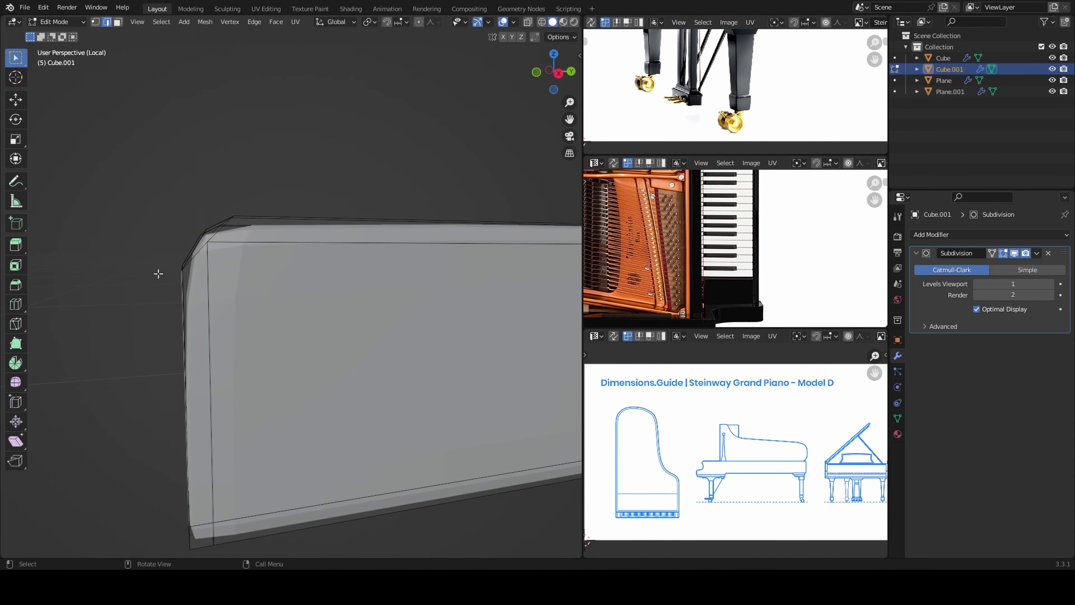
pyautogui.scroll(-5, 160, 271)
# Exit Local View and give the black key an Array modifier with Count 51.
pyautogui.press('KP_Divide')
pyautogui.moveTo(416, 324); pyautogui.dragTo(309, 342, button='middle')
pyautogui.scroll(-3, 309, 342)
pyautogui.scroll(2, 309, 342)
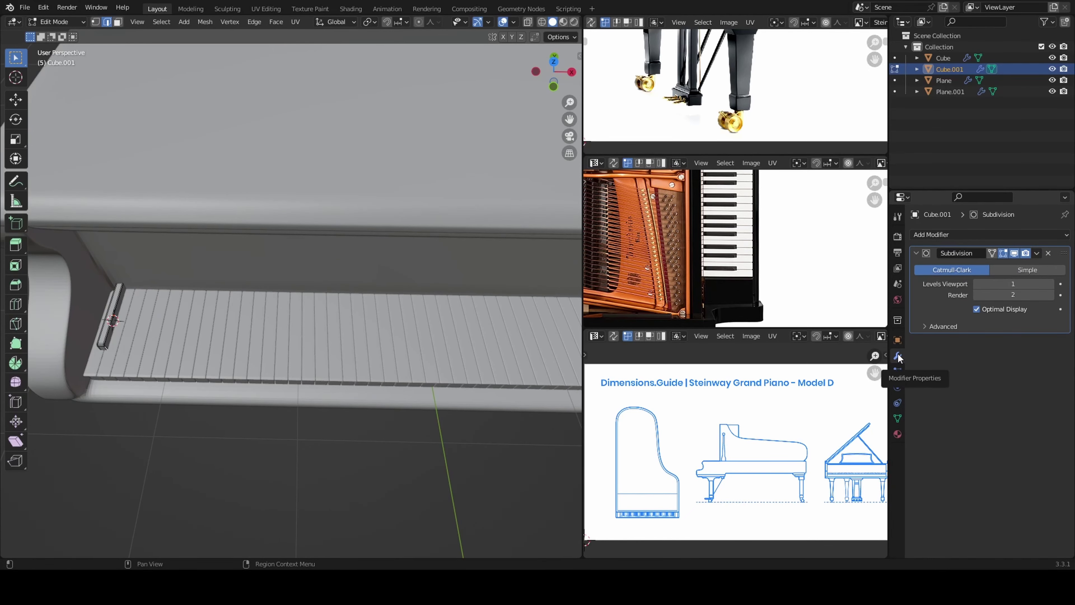
pyautogui.click(952, 234)
pyautogui.click(825, 267)
pyautogui.click(1014, 372)
pyautogui.write('51')
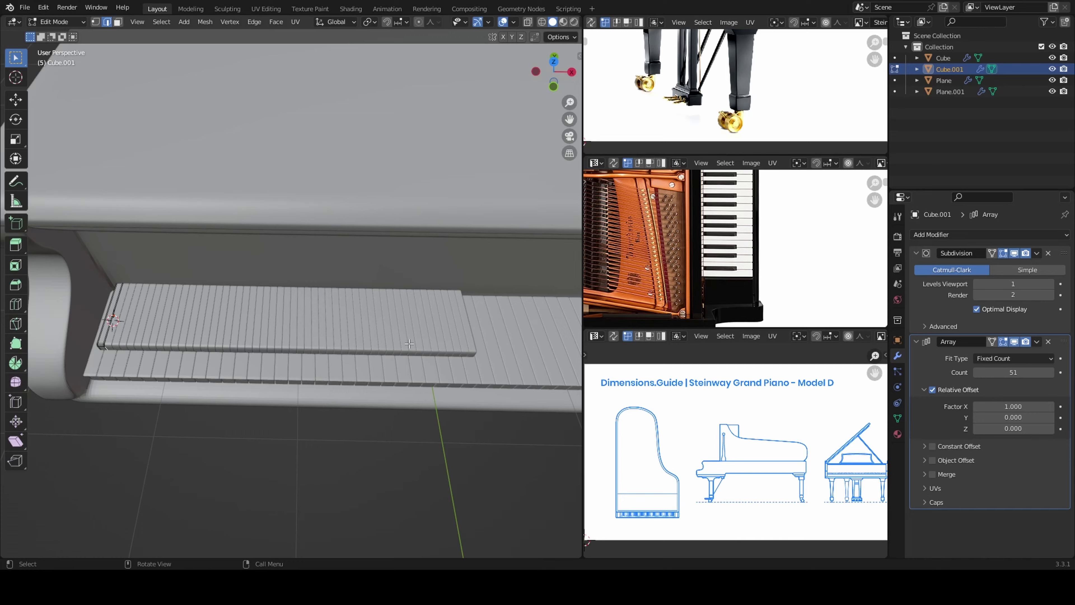
# Widen the array's Factor X spacing so black keys span the keyboard.
pyautogui.moveTo(408, 344); pyautogui.dragTo(423, 381, button='middle')
pyautogui.moveTo(1013, 406); pyautogui.dragTo(1037, 406)
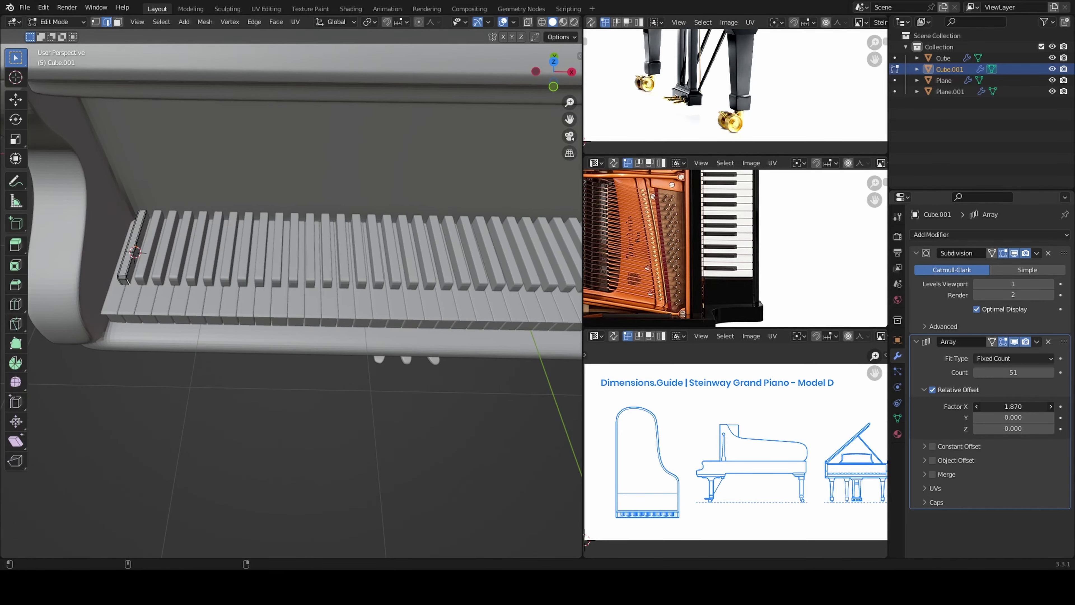
pyautogui.scroll(-5, 242, 405)
pyautogui.scroll(5, 243, 404)
pyautogui.moveTo(242, 405); pyautogui.dragTo(309, 312, button='middle')
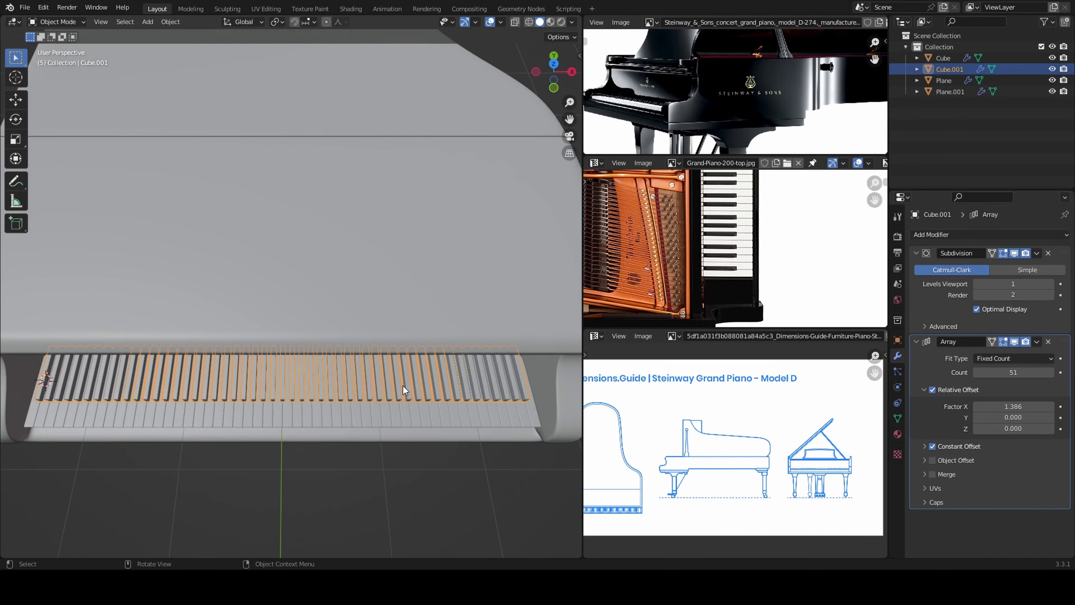
pyautogui.click(410, 424)
pyautogui.moveTo(410, 424); pyautogui.dragTo(297, 381, button='middle')
# Apply the Array modifier and scale the black keys' length along Y.
pyautogui.hotkey('ctrl', 'a')
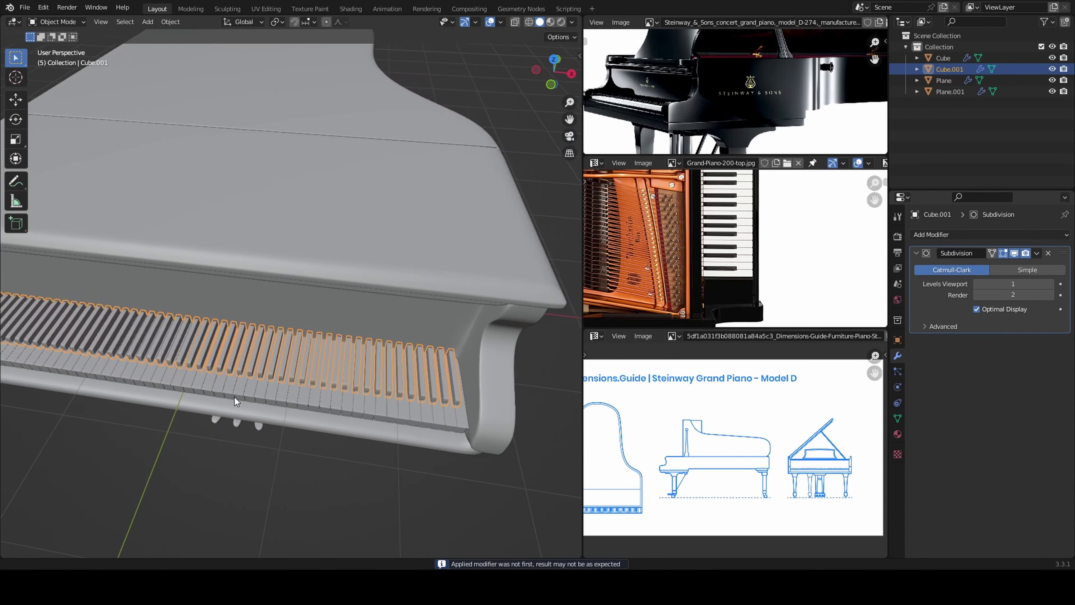
pyautogui.press('s')
pyautogui.press('y')
pyautogui.click(429, 400)
pyautogui.moveTo(429, 400)
pyautogui.mouseDown(button='middle')
pyautogui.moveTo(454, 455)
pyautogui.moveTo(383, 445)
pyautogui.moveTo(254, 384)
pyautogui.moveTo(320, 409)
pyautogui.mouseUp(button='middle')
# In Edit Mode, pick the surplus black keys with L for deletion.
pyautogui.press('Tab')
pyautogui.press('l')
pyautogui.press('x')
pyautogui.press('Escape')
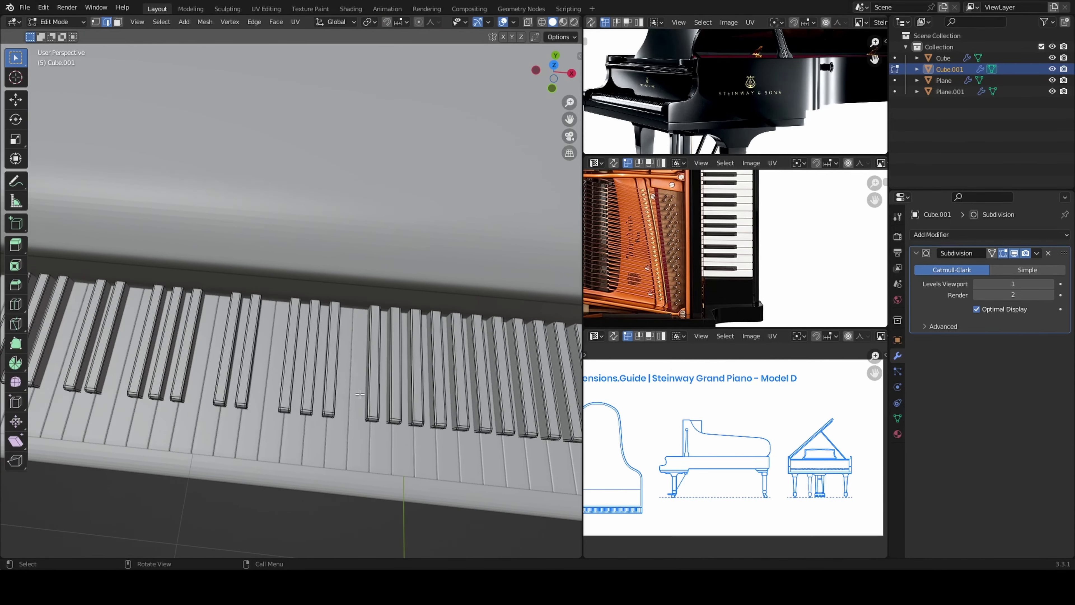
pyautogui.press('l')
pyautogui.press('l')
pyautogui.press('l')
pyautogui.press('l')
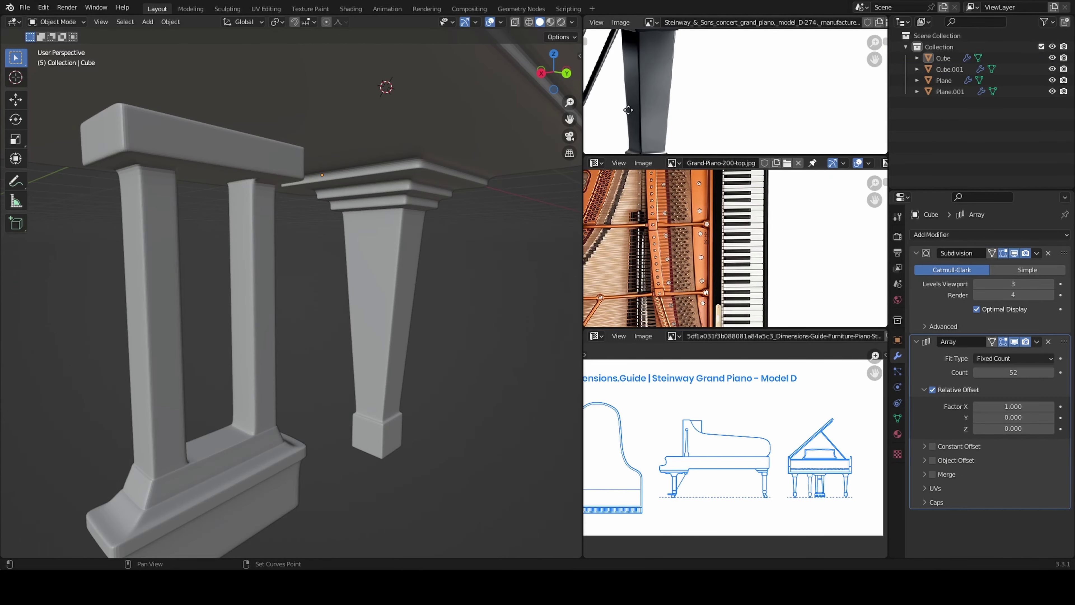
pyautogui.moveTo(628, 110); pyautogui.dragTo(719, 111, button='middle')
pyautogui.moveTo(402, 220)
pyautogui.mouseDown(button='middle')
pyautogui.moveTo(377, 240)
pyautogui.moveTo(300, 163)
pyautogui.moveTo(393, 209)
pyautogui.mouseUp(button='middle')
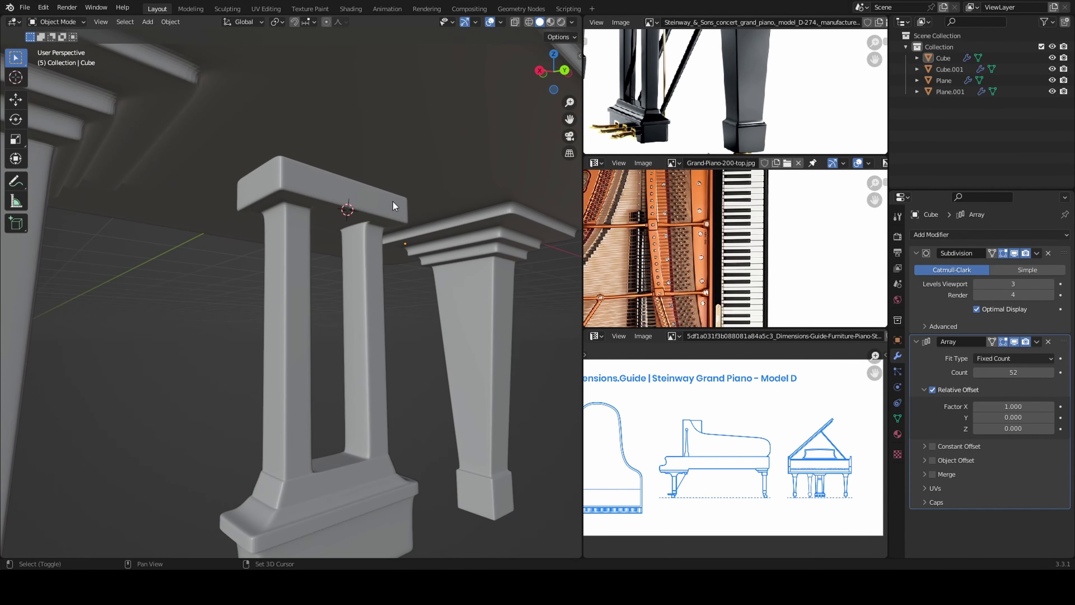
# Add a shrunken cylinder lowered into the pedal lyre and stretched along Z as a rod.
pyautogui.click(419, 280)
pyautogui.press('s')
pyautogui.click(362, 263)
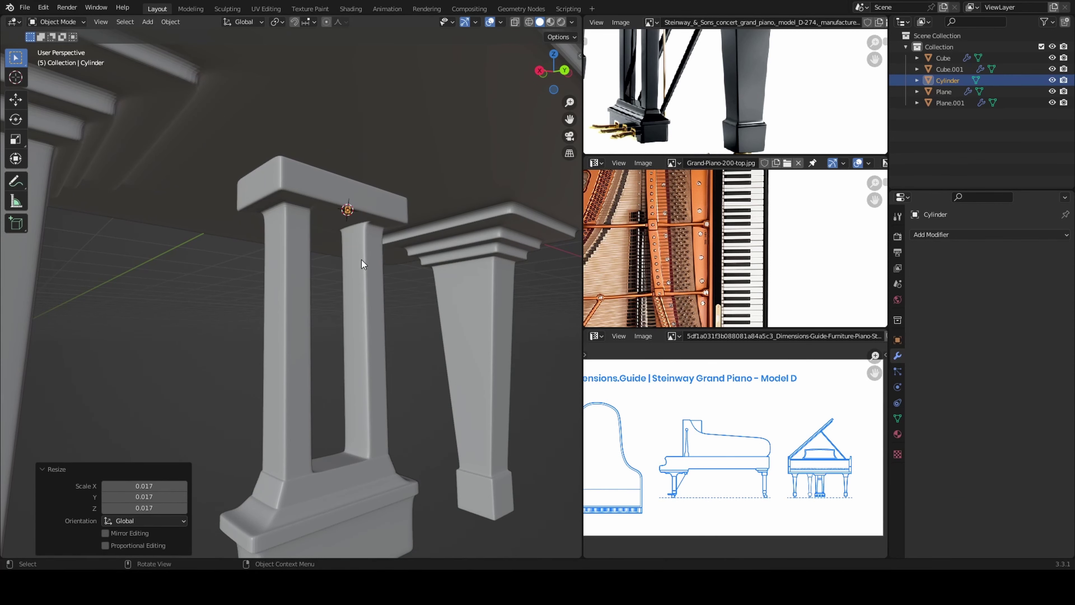
pyautogui.click(284, 253)
pyautogui.moveTo(284, 253); pyautogui.dragTo(396, 216, button='middle')
pyautogui.press('s')
pyautogui.press('z')
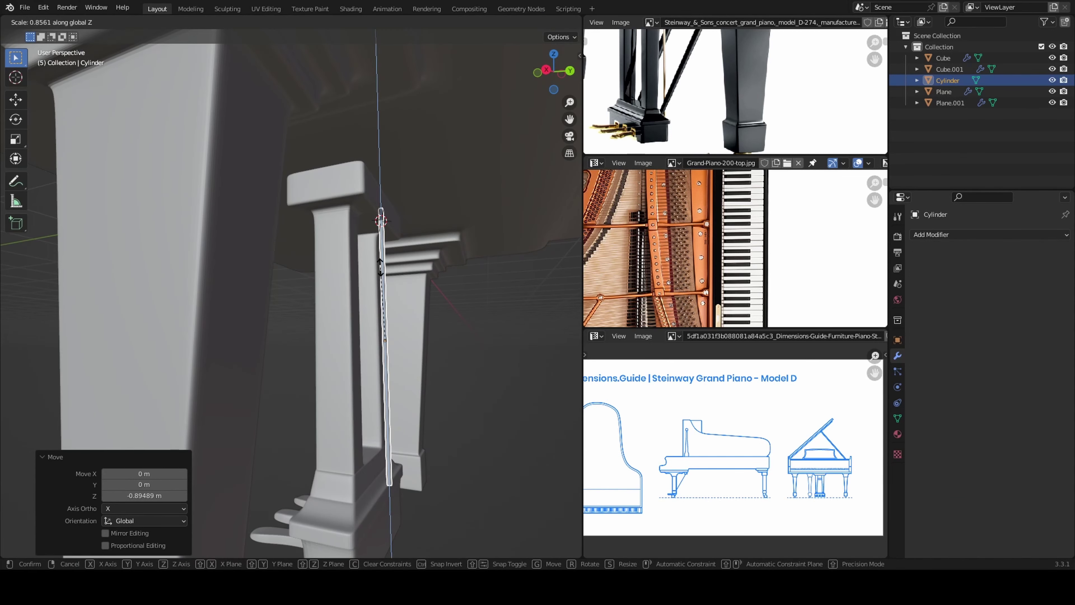
pyautogui.click(375, 276)
pyautogui.moveTo(375, 276)
pyautogui.mouseDown(button='middle')
pyautogui.moveTo(439, 175)
pyautogui.moveTo(473, 240)
pyautogui.moveTo(269, 271)
pyautogui.moveTo(327, 354)
pyautogui.mouseUp(button='middle')
# Set the rod cylinder to 8 vertices, rescale it, and shade it smooth.
pyautogui.rightClick(327, 353)
pyautogui.click(326, 353)
pyautogui.hotkey('ctrl', 'alt', 'z')
pyautogui.click(321, 265)
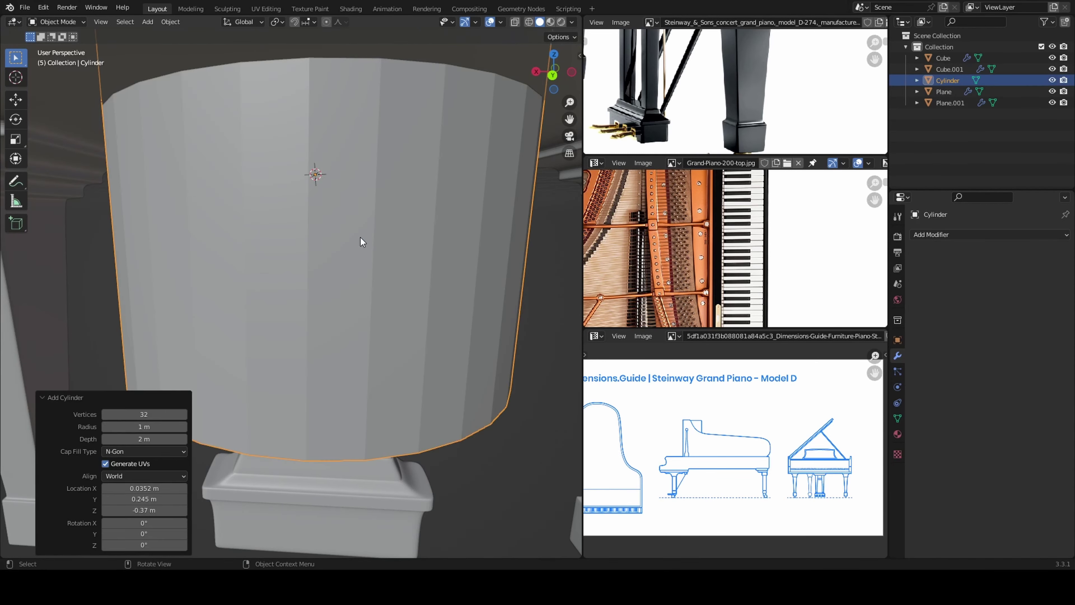
pyautogui.press('Return')
pyautogui.press('s')
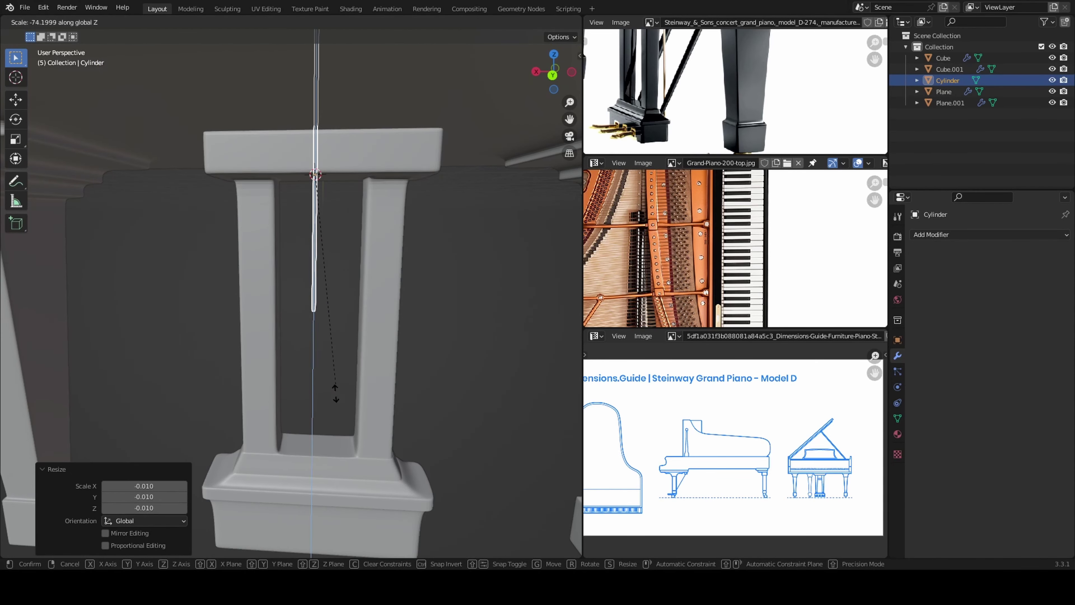
pyautogui.click(321, 536)
pyautogui.rightClick(312, 360)
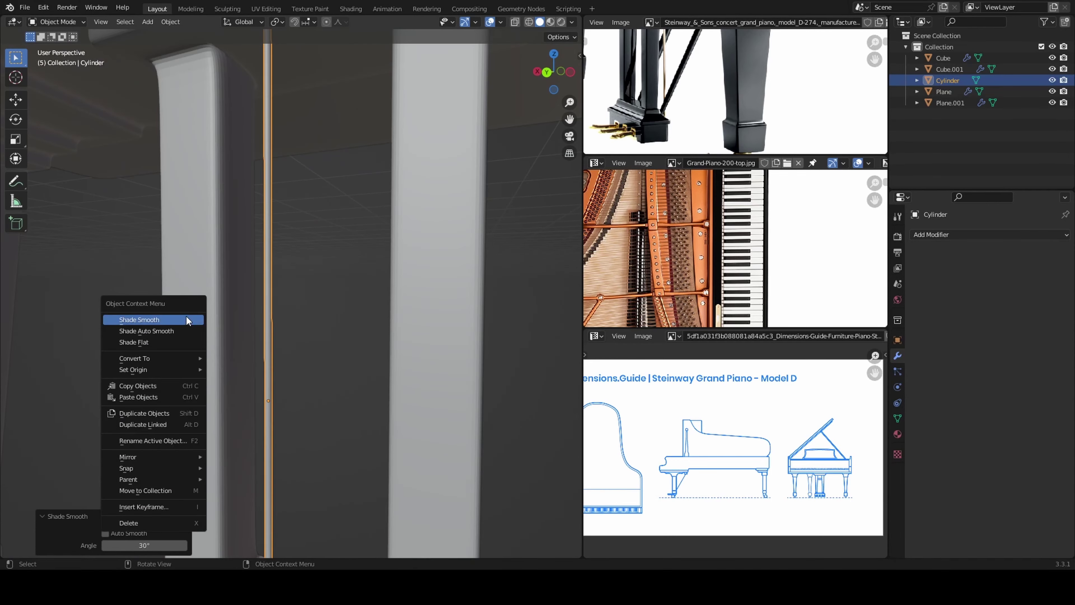
pyautogui.click(192, 317)
# Frame the rod and lengthen it along Z to fit between pedal box and case.
pyautogui.moveTo(120, 347); pyautogui.dragTo(63, 372, button='middle')
pyautogui.click(41, 384)
pyautogui.press('KP_Decimal')
pyautogui.scroll(-5, 211, 389)
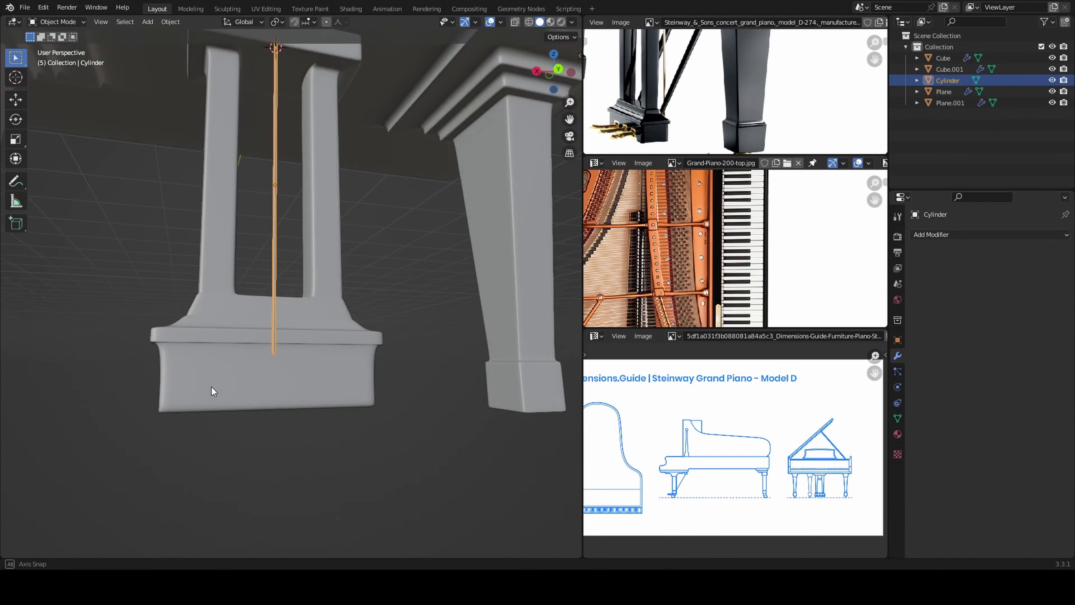
pyautogui.moveTo(211, 389)
pyautogui.mouseDown(button='middle')
pyautogui.moveTo(279, 377)
pyautogui.moveTo(284, 271)
pyautogui.moveTo(271, 197)
pyautogui.moveTo(307, 317)
pyautogui.moveTo(381, 373)
pyautogui.moveTo(338, 428)
pyautogui.mouseUp(button='middle')
pyautogui.click(271, 269)
pyautogui.press('s')
pyautogui.press('z')
pyautogui.press('y')
pyautogui.click(334, 386)
pyautogui.moveTo(333, 386)
pyautogui.mouseDown(button='middle')
pyautogui.moveTo(431, 271)
pyautogui.moveTo(434, 432)
pyautogui.moveTo(393, 343)
pyautogui.mouseUp(button='middle')
pyautogui.press('KP_1')
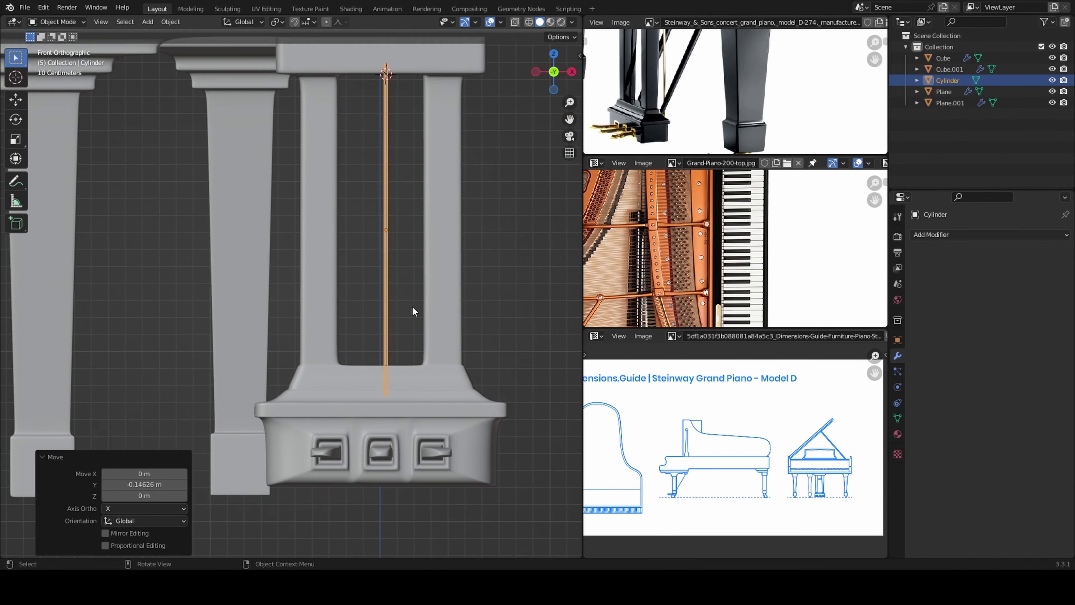
# Shift the rod along X and duplicate its geometry for additional lyre rods.
pyautogui.press('g')
pyautogui.press('x')
pyautogui.press('Tab')
pyautogui.press('g')
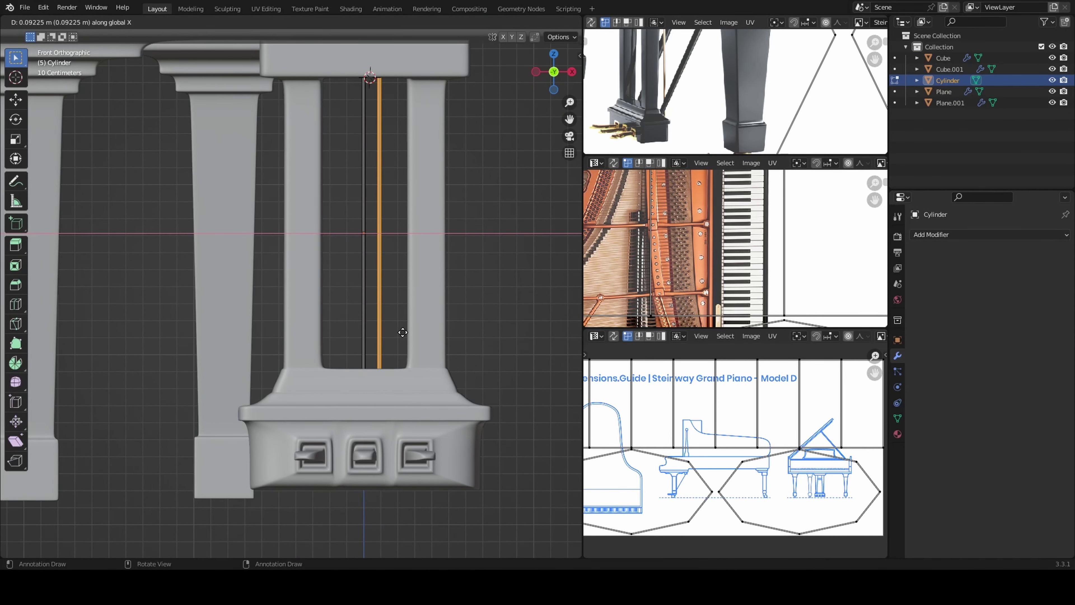
pyautogui.click(403, 332)
pyautogui.hotkey('shift', 'd')
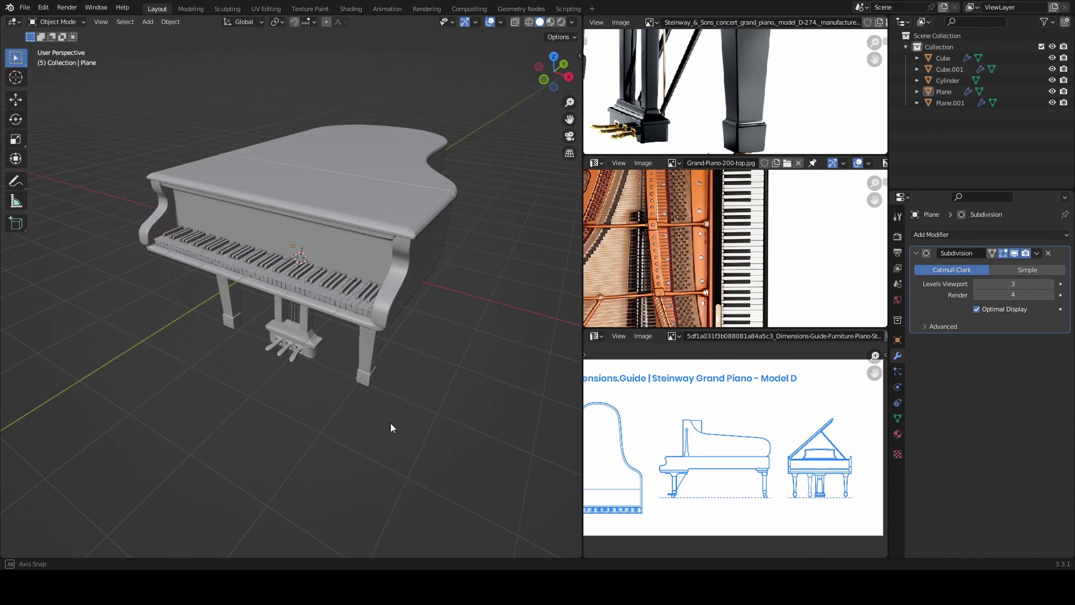
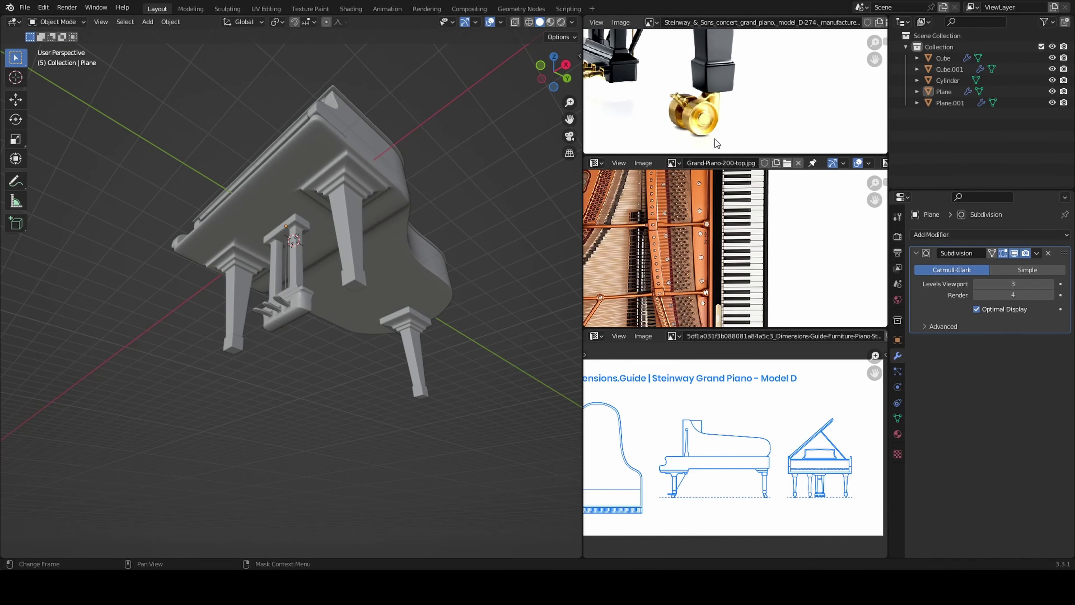
# Place a linked copy of the caster wheel under a leg, rotated -54.8°.
pyautogui.scroll(5, 324, 355)
pyautogui.moveTo(324, 355); pyautogui.dragTo(298, 316, button='middle')
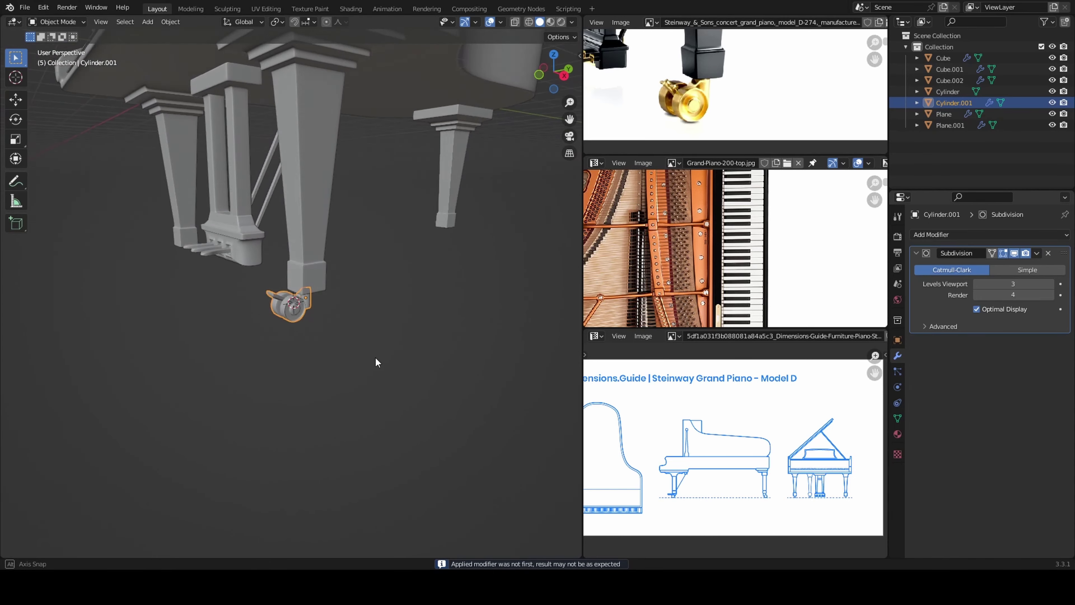
pyautogui.moveTo(377, 362)
pyautogui.mouseDown(button='middle')
pyautogui.moveTo(422, 384)
pyautogui.moveTo(398, 389)
pyautogui.mouseUp(button='middle')
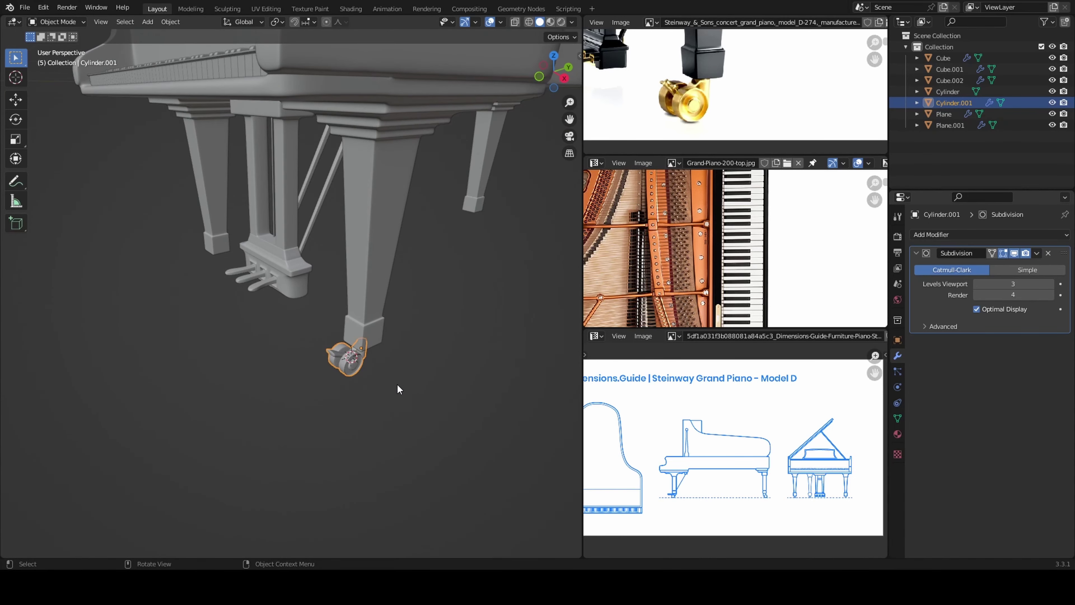
pyautogui.click(233, 299)
pyautogui.moveTo(234, 299); pyautogui.dragTo(482, 338, button='middle')
pyautogui.click(333, 415)
# Position more caster copies under the remaining piano legs, checked from the top view.
pyautogui.scroll(-5, 243, 391)
pyautogui.press('KP_7')
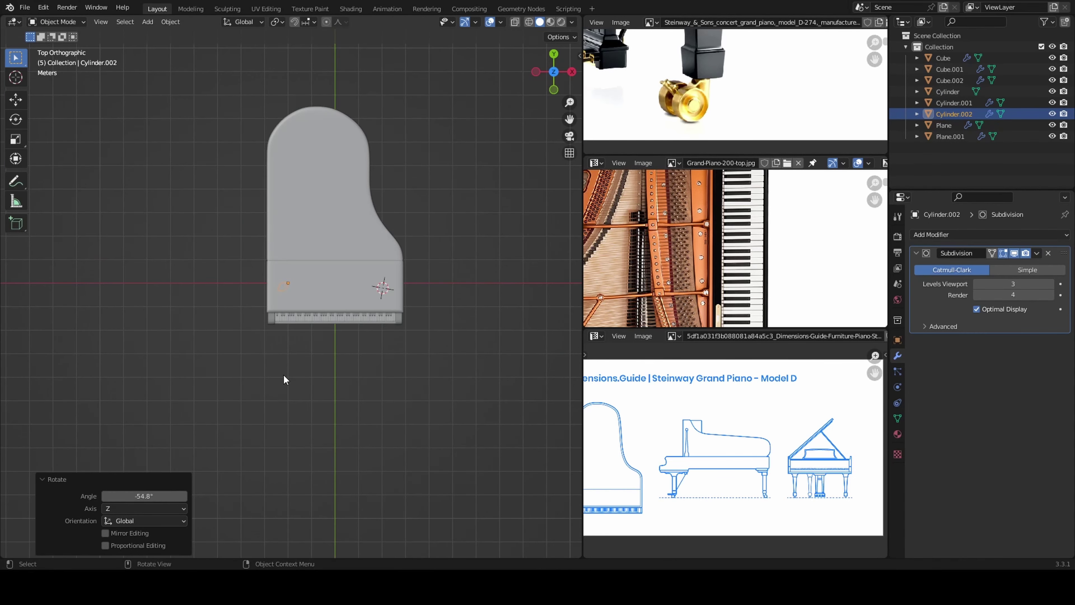
pyautogui.click(313, 329)
pyautogui.moveTo(312, 329)
pyautogui.mouseDown(button='middle')
pyautogui.moveTo(305, 118)
pyautogui.moveTo(342, 335)
pyautogui.mouseUp(button='middle')
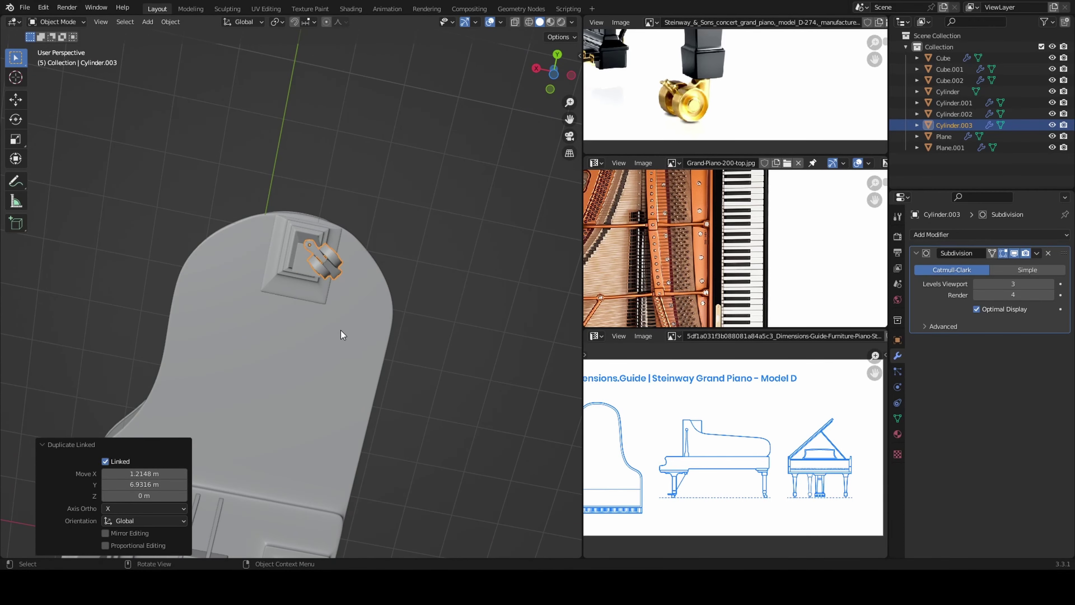
pyautogui.click(341, 347)
pyautogui.scroll(-5, 427, 363)
pyautogui.press('KP_7')
# Add a new mesh plane to the scene.
pyautogui.hotkey('shift', 'a')
pyautogui.moveTo(381, 371)
pyautogui.mouseDown(button='middle')
pyautogui.moveTo(308, 297)
pyautogui.moveTo(369, 317)
pyautogui.mouseUp(button='middle')
pyautogui.click(352, 293)
pyautogui.scroll(4, 382, 399)
# Narrow the plane to bench width and extrude it upward into a box.
pyautogui.click(316, 400)
pyautogui.moveTo(316, 400)
pyautogui.mouseDown(button='middle')
pyautogui.moveTo(314, 337)
pyautogui.moveTo(295, 387)
pyautogui.mouseUp(button='middle')
pyautogui.scroll(-4, 295, 386)
pyautogui.press('Tab')
pyautogui.scroll(3, 294, 377)
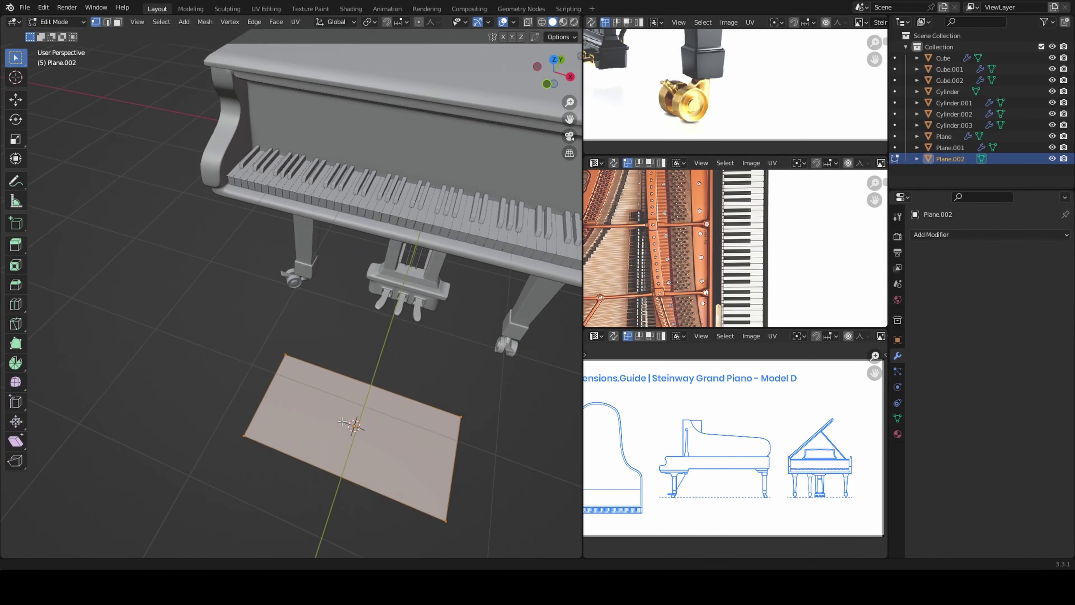
pyautogui.press('e')
pyautogui.scroll(-2, 677, 67)
pyautogui.click(401, 295)
pyautogui.moveTo(401, 295)
pyautogui.mouseDown(button='middle')
pyautogui.moveTo(355, 314)
pyautogui.moveTo(355, 346)
pyautogui.moveTo(300, 348)
pyautogui.mouseUp(button='middle')
# Add two loop cuts along the box's length and width, then slightly extrude a corner face.
pyautogui.hotkey('ctrl', 'r')
pyautogui.scroll(1, 322, 373)
pyautogui.click(334, 377)
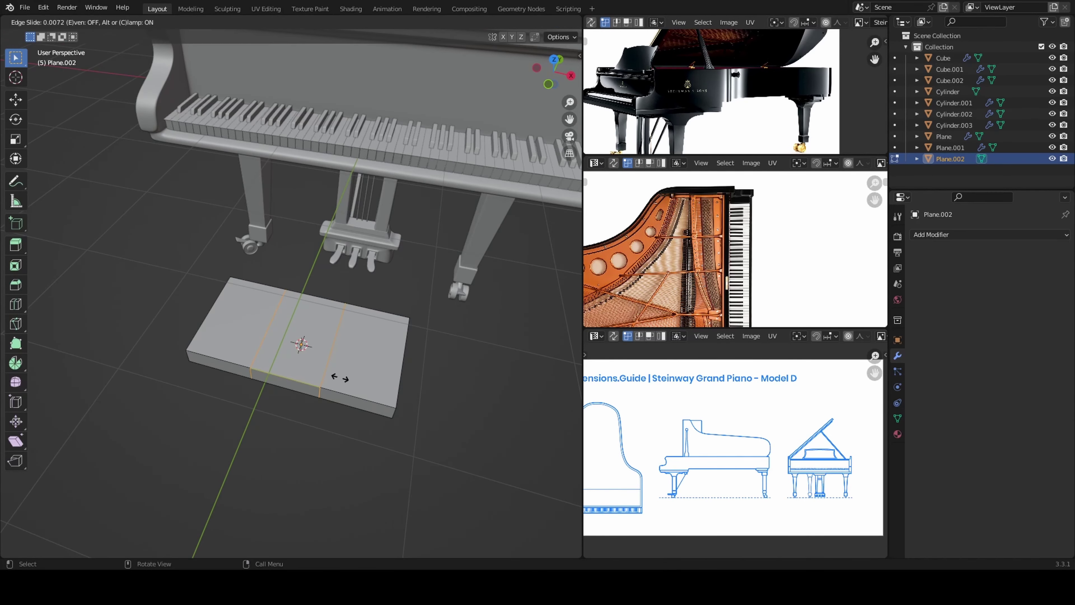
pyautogui.click(429, 401)
pyautogui.moveTo(430, 401); pyautogui.dragTo(277, 322, button='middle')
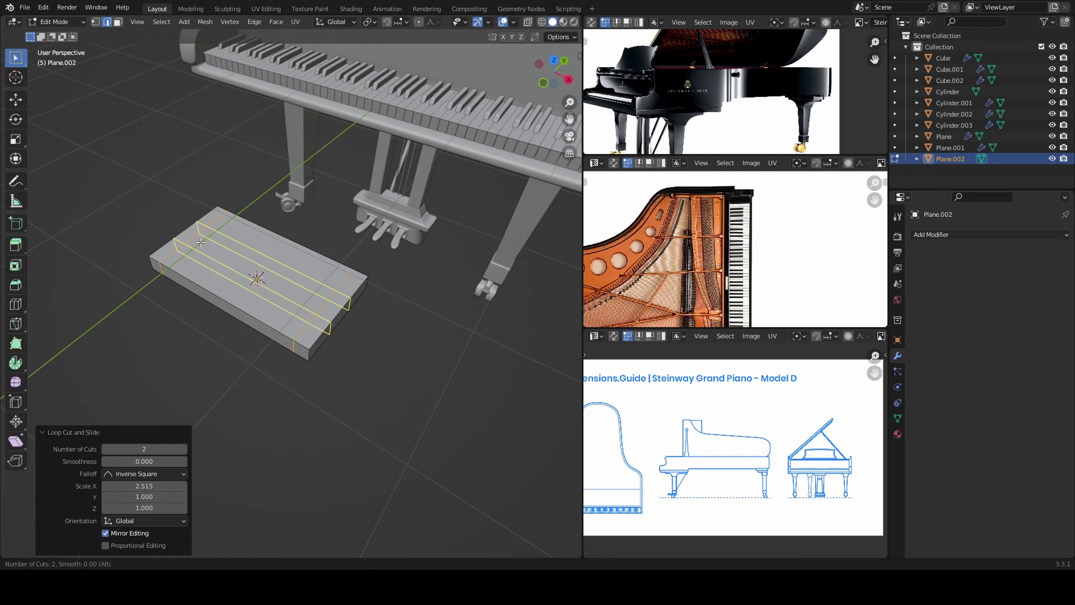
pyautogui.click(129, 328)
pyautogui.scroll(4, 273, 413)
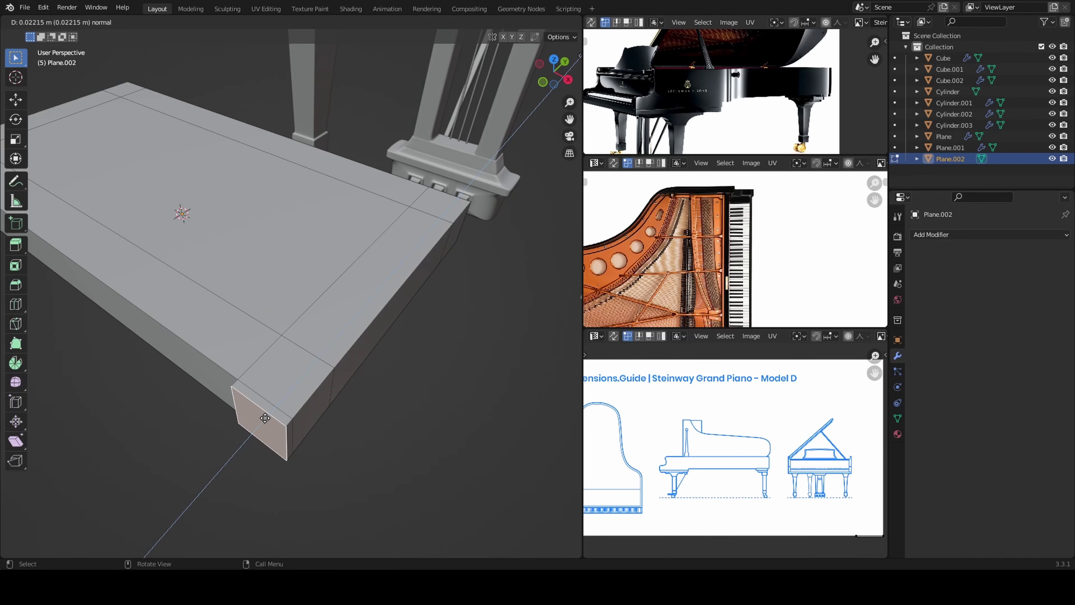
pyautogui.click(265, 418)
pyautogui.moveTo(307, 420)
pyautogui.mouseDown(button='middle')
pyautogui.moveTo(274, 408)
pyautogui.moveTo(347, 297)
pyautogui.mouseUp(button='middle')
pyautogui.scroll(2, 306, 386)
# Select the four corner faces and extrude them 1.0921 m downward as bench legs.
pyautogui.press('KP_Divide')
pyautogui.press('KP_7')
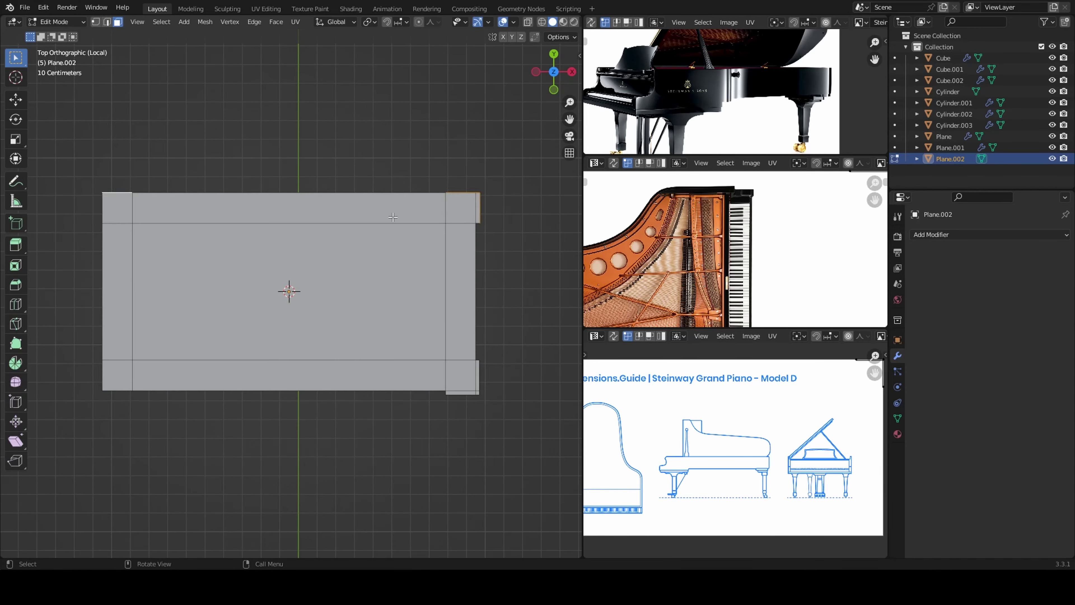
pyautogui.moveTo(393, 217)
pyautogui.mouseDown(button='middle')
pyautogui.moveTo(365, 331)
pyautogui.moveTo(435, 280)
pyautogui.moveTo(296, 296)
pyautogui.moveTo(127, 381)
pyautogui.moveTo(280, 434)
pyautogui.moveTo(83, 287)
pyautogui.mouseUp(button='middle')
pyautogui.press('KP_7')
pyautogui.click(80, 398)
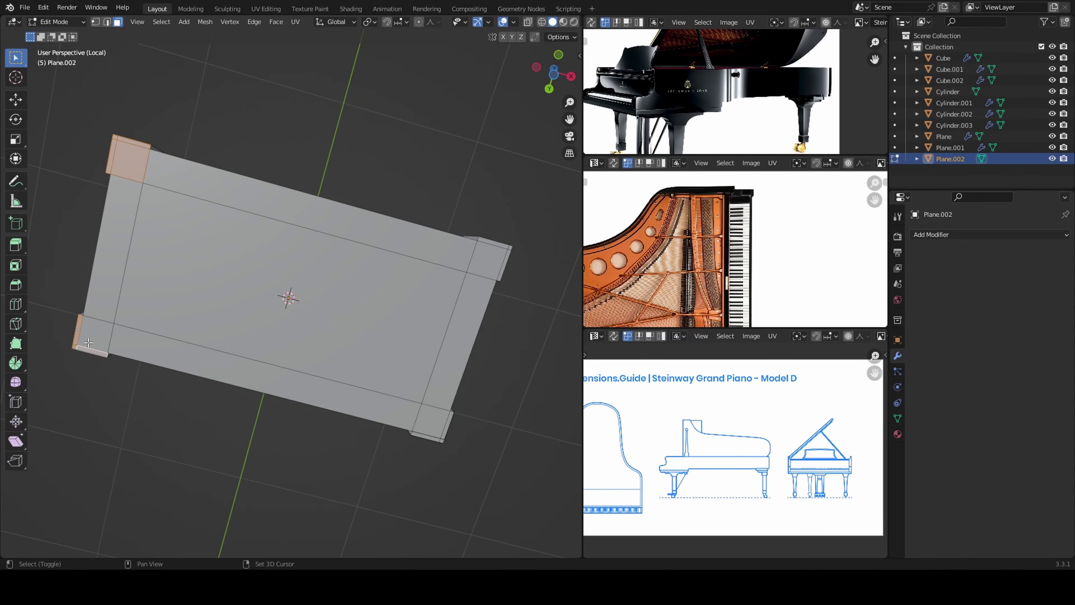
pyautogui.keyDown('alt'); pyautogui.moveTo(423, 425); pyautogui.dragTo(214, 435, button='middle'); pyautogui.keyUp('alt')
pyautogui.click(256, 482)
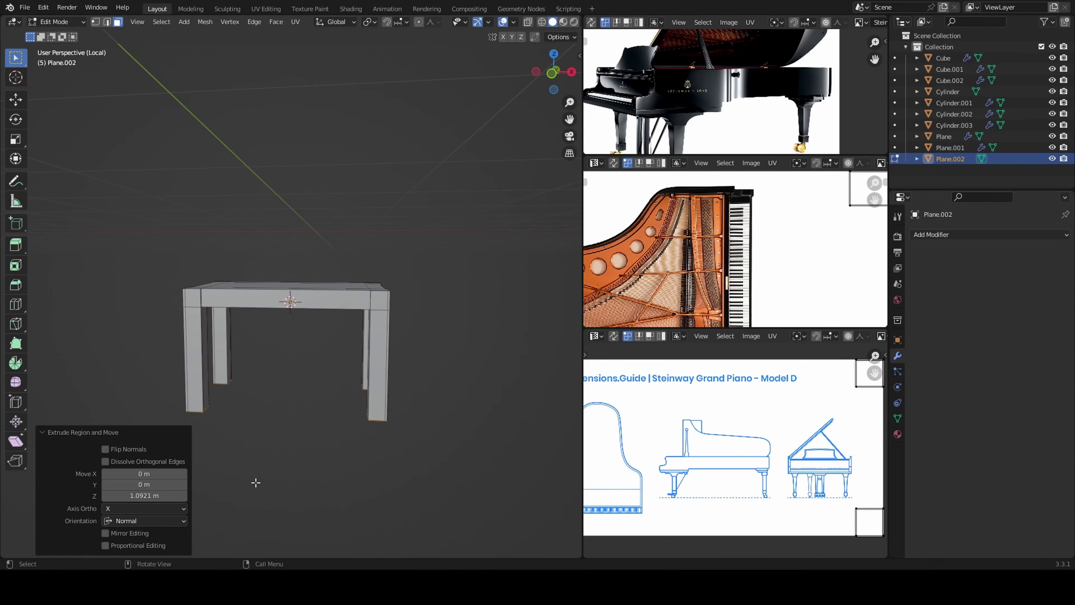
pyautogui.moveTo(256, 482)
pyautogui.mouseDown(button='middle')
pyautogui.moveTo(295, 360)
pyautogui.moveTo(292, 334)
pyautogui.moveTo(312, 337)
pyautogui.mouseUp(button='middle')
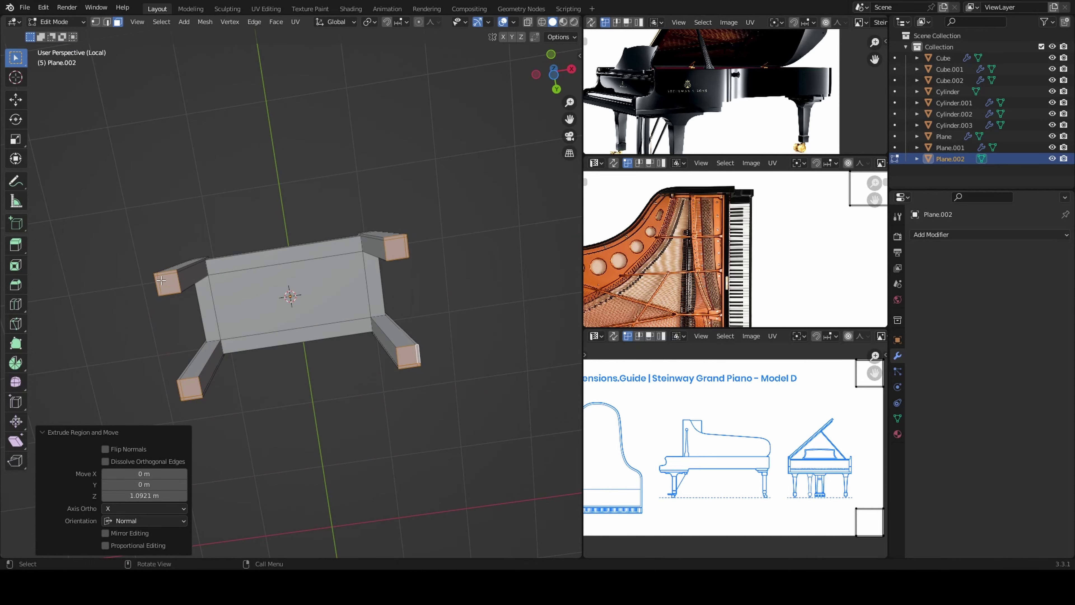
# Taper the four leg ends, scaling them to about 0.62–0.633.
pyautogui.moveTo(168, 284); pyautogui.dragTo(305, 381, button='middle')
pyautogui.press('s')
pyautogui.click(359, 412)
pyautogui.moveTo(360, 412)
pyautogui.mouseDown(button='middle')
pyautogui.moveTo(283, 423)
pyautogui.moveTo(360, 408)
pyautogui.moveTo(272, 368)
pyautogui.moveTo(297, 334)
pyautogui.moveTo(401, 274)
pyautogui.mouseUp(button='middle')
pyautogui.press('s')
pyautogui.click(267, 379)
pyautogui.press('s')
pyautogui.click(307, 343)
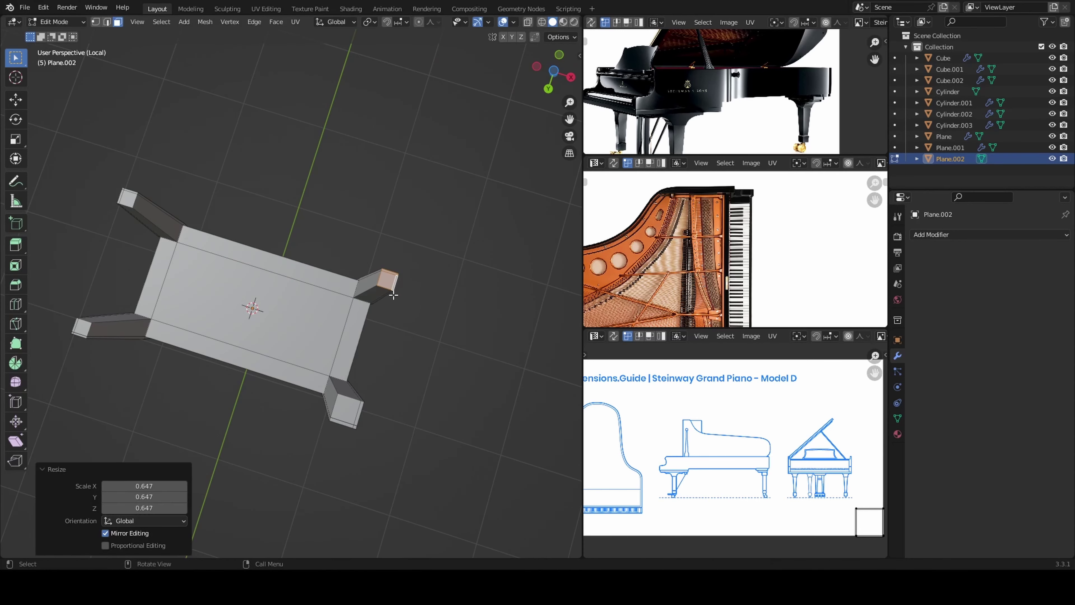
pyautogui.press('s')
pyautogui.click(352, 416)
pyautogui.moveTo(352, 415); pyautogui.dragTo(185, 255, button='middle')
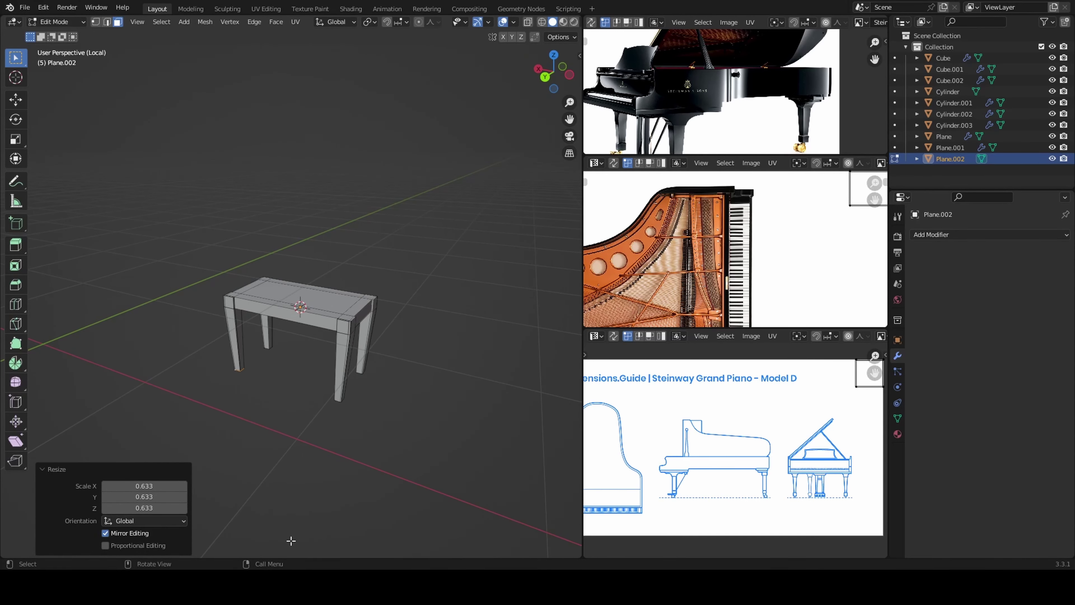
pyautogui.press('KP_Divide')
pyautogui.press('KP_Decimal')
# Select the inner seat face of the bench top.
pyautogui.moveTo(130, 216)
pyautogui.mouseDown(button='middle')
pyautogui.moveTo(278, 349)
pyautogui.moveTo(304, 250)
pyautogui.mouseUp(button='middle')
pyautogui.hotkey('ctrl', 'i')
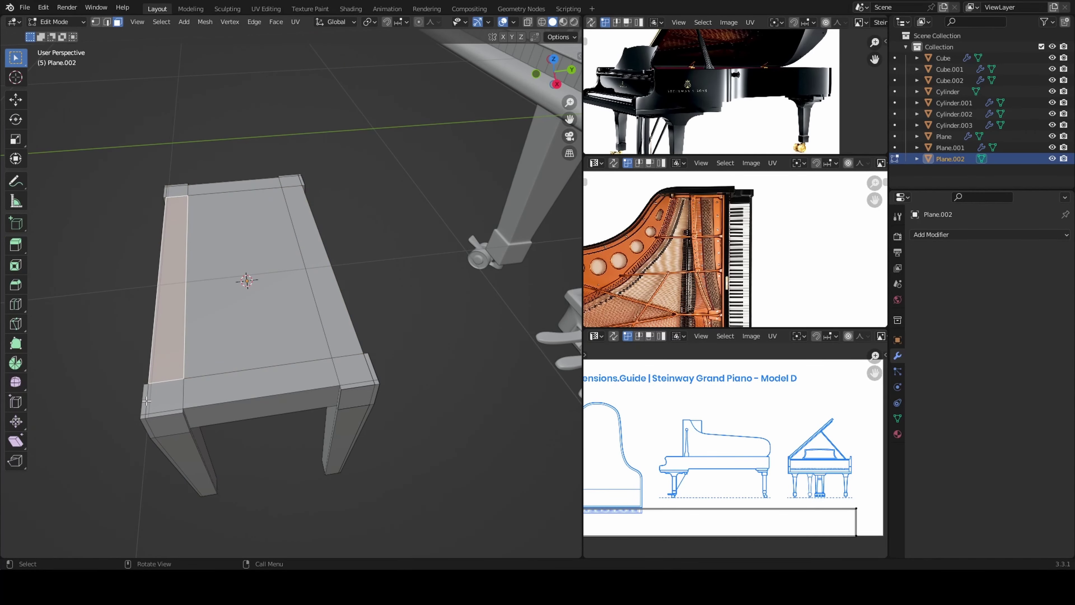
pyautogui.press('KP_7')
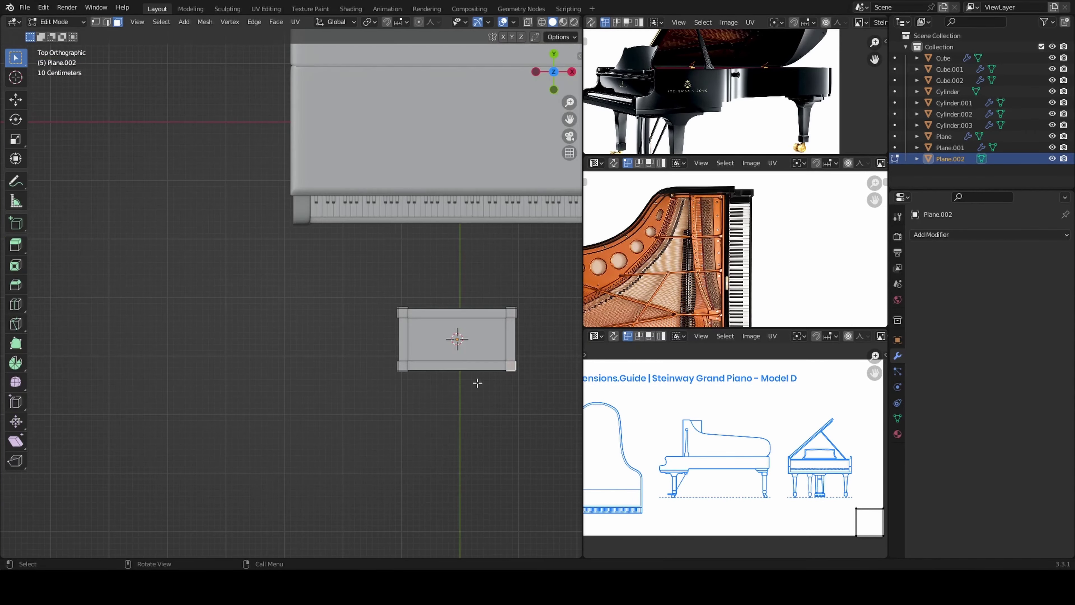
pyautogui.click(307, 293)
pyautogui.keyDown('shift'); pyautogui.click(451, 250); pyautogui.keyUp('shift')
pyautogui.keyDown('shift'); pyautogui.click(62, 442); pyautogui.keyUp('shift')
pyautogui.keyDown('shift'); pyautogui.click(451, 442); pyautogui.keyUp('shift')
pyautogui.moveTo(451, 441)
pyautogui.mouseDown(button='middle')
pyautogui.moveTo(330, 317)
pyautogui.moveTo(256, 267)
pyautogui.moveTo(271, 322)
pyautogui.moveTo(259, 295)
pyautogui.moveTo(286, 287)
pyautogui.mouseUp(button='middle')
pyautogui.click(259, 298)
# Duplicate the seat face, separate it into Plane.003, and subdivide it with 10 cuts.
pyautogui.hotkey('shift', 'd')
pyautogui.press('Escape')
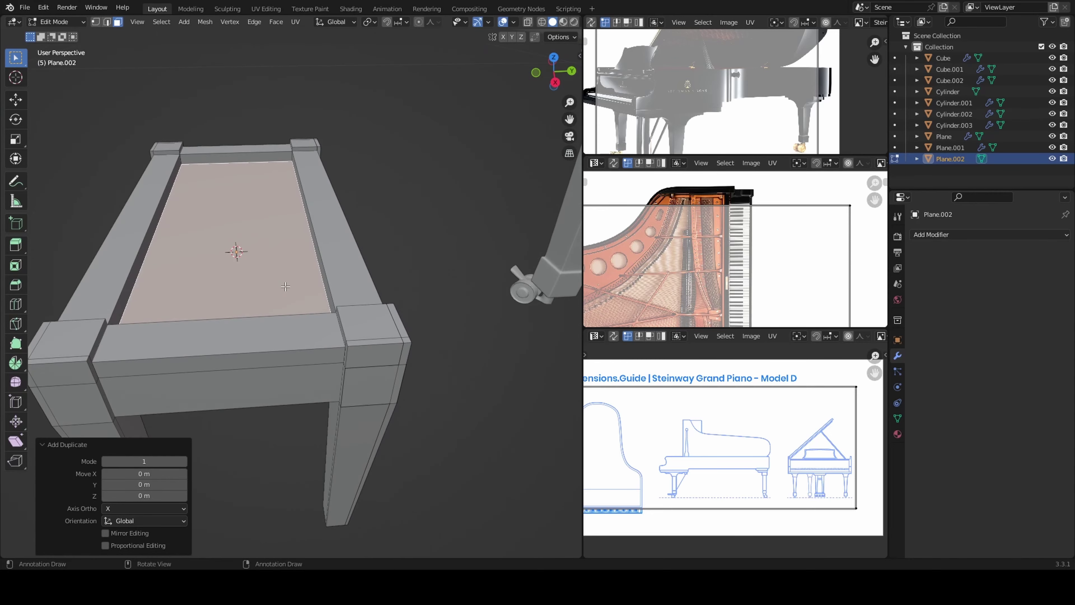
pyautogui.press('p')
pyautogui.rightClick(186, 275)
pyautogui.click(203, 288)
pyautogui.click(183, 472)
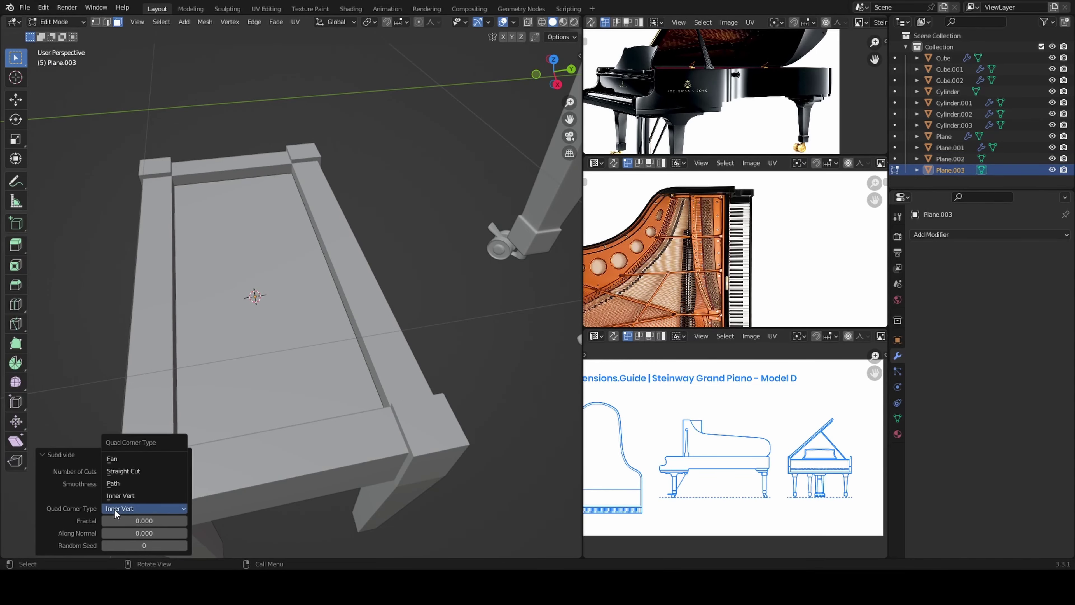
pyautogui.press('a')
pyautogui.moveTo(281, 393); pyautogui.dragTo(262, 373, button='middle')
pyautogui.rightClick(262, 372)
pyautogui.click(279, 383)
pyautogui.click(184, 471)
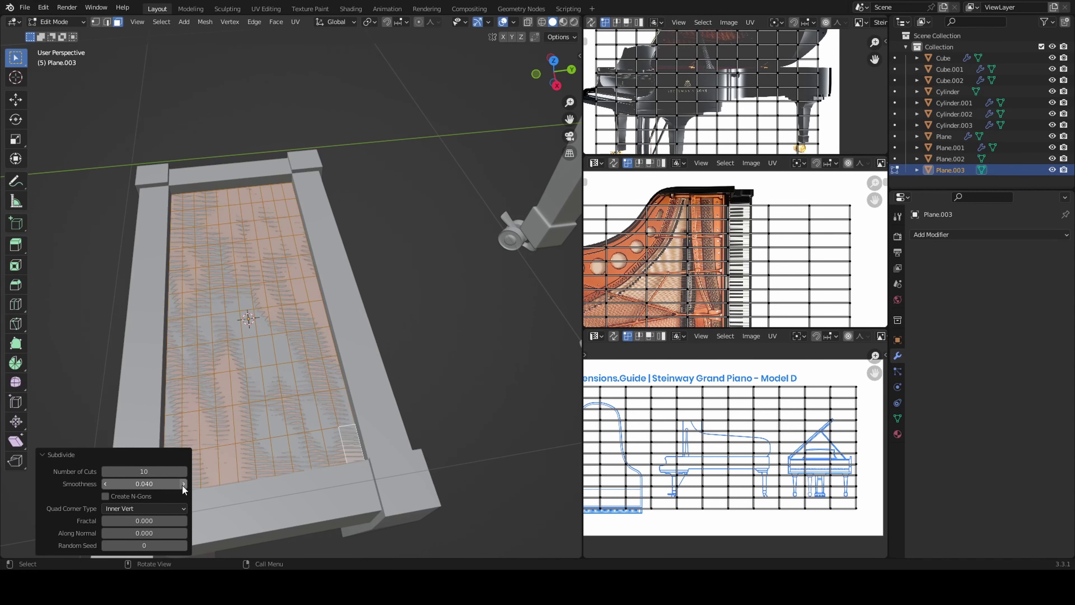
# Isolate the seat grid, select its bottom vertex row, and enable Inverse Square proportional editing.
pyautogui.press('KP_Divide')
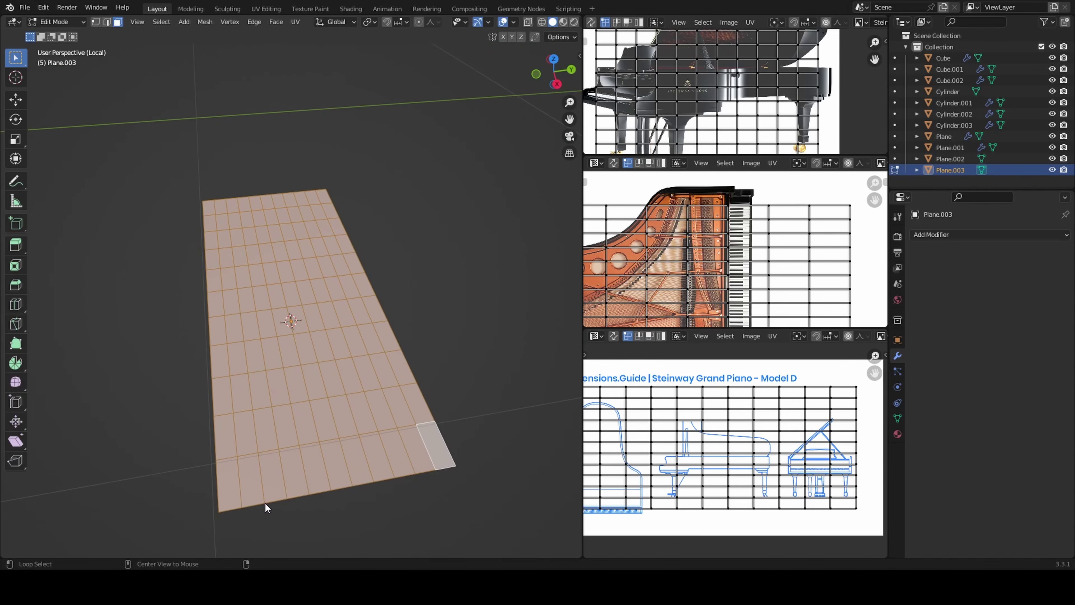
pyautogui.press('1')
pyautogui.keyDown('alt'); pyautogui.click(218, 485); pyautogui.keyUp('alt')
pyautogui.press('o')
pyautogui.moveTo(333, 300)
pyautogui.mouseDown(button='middle')
pyautogui.moveTo(348, 333)
pyautogui.moveTo(363, 305)
pyautogui.mouseUp(button='middle')
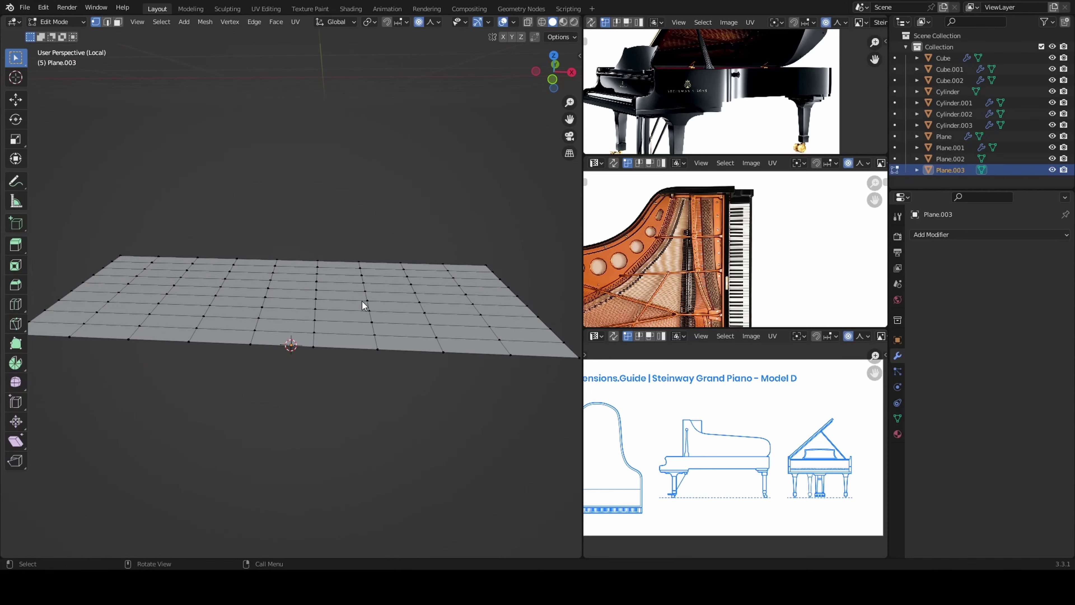
pyautogui.click(414, 106)
pyautogui.moveTo(414, 105); pyautogui.dragTo(197, 181, button='middle')
# Add a centred loop cut across the seat grid.
pyautogui.press('2')
pyautogui.hotkey('ctrl', 'r')
pyautogui.click(197, 181)
pyautogui.rightClick(197, 181)
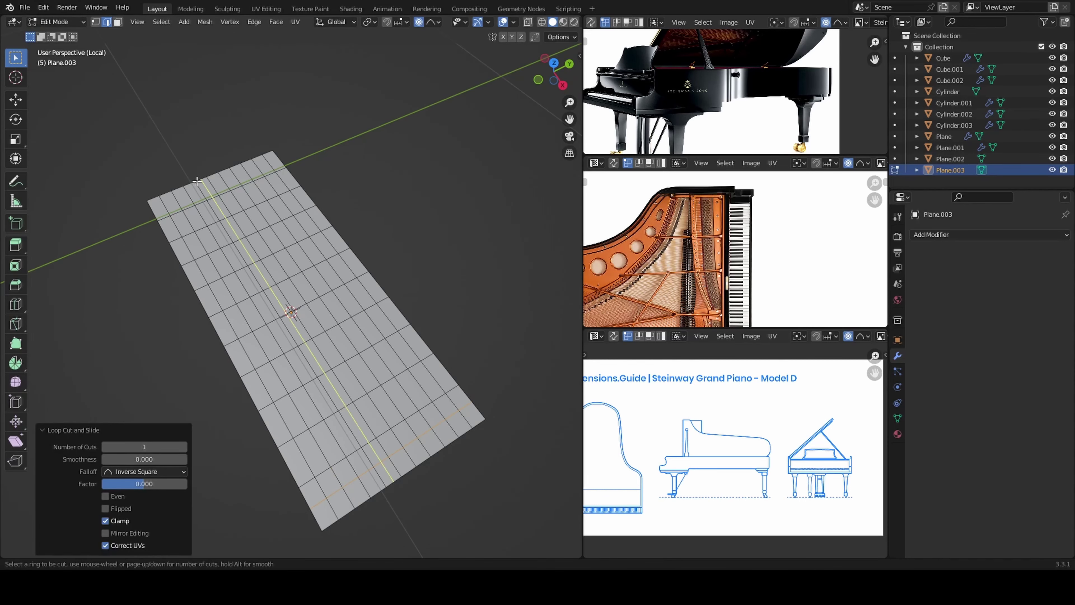
pyautogui.moveTo(371, 482)
pyautogui.mouseDown(button='middle')
pyautogui.moveTo(357, 415)
pyautogui.moveTo(293, 315)
pyautogui.moveTo(355, 470)
pyautogui.mouseUp(button='middle')
pyautogui.press('Escape')
pyautogui.click(330, 420)
pyautogui.press('1')
# Raise the central block of seat vertices 0.143 m into a cushion dome.
pyautogui.press('KP_Divide')
pyautogui.press('KP_7')
pyautogui.moveTo(482, 312); pyautogui.dragTo(312, 349)
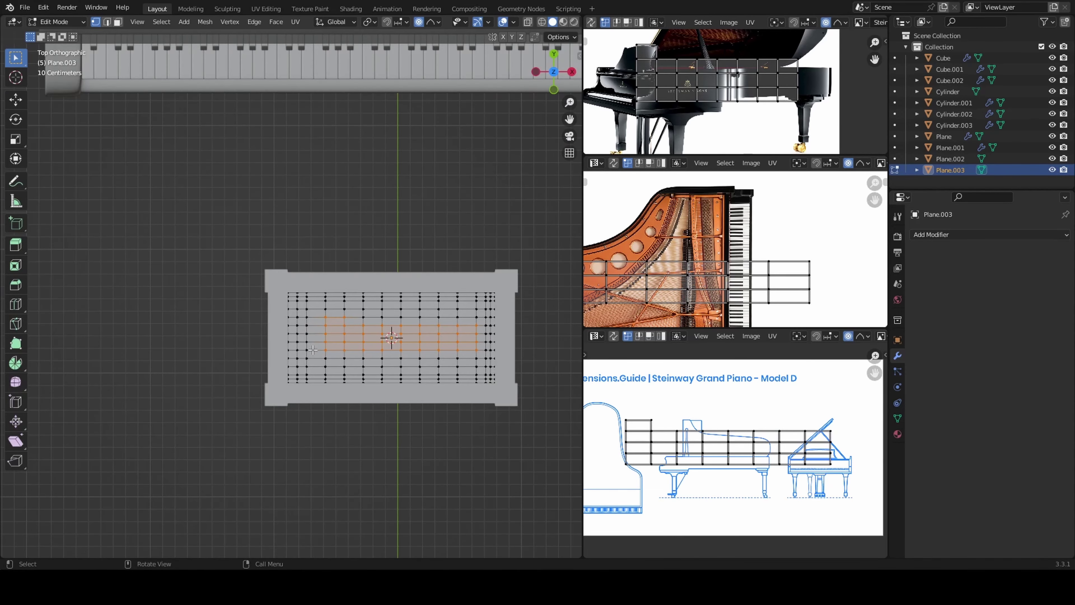
pyautogui.press('g')
pyautogui.moveTo(478, 365)
pyautogui.mouseDown(button='middle')
pyautogui.moveTo(339, 306)
pyautogui.moveTo(418, 335)
pyautogui.mouseUp(button='middle')
pyautogui.click(339, 287)
pyautogui.click(366, 372)
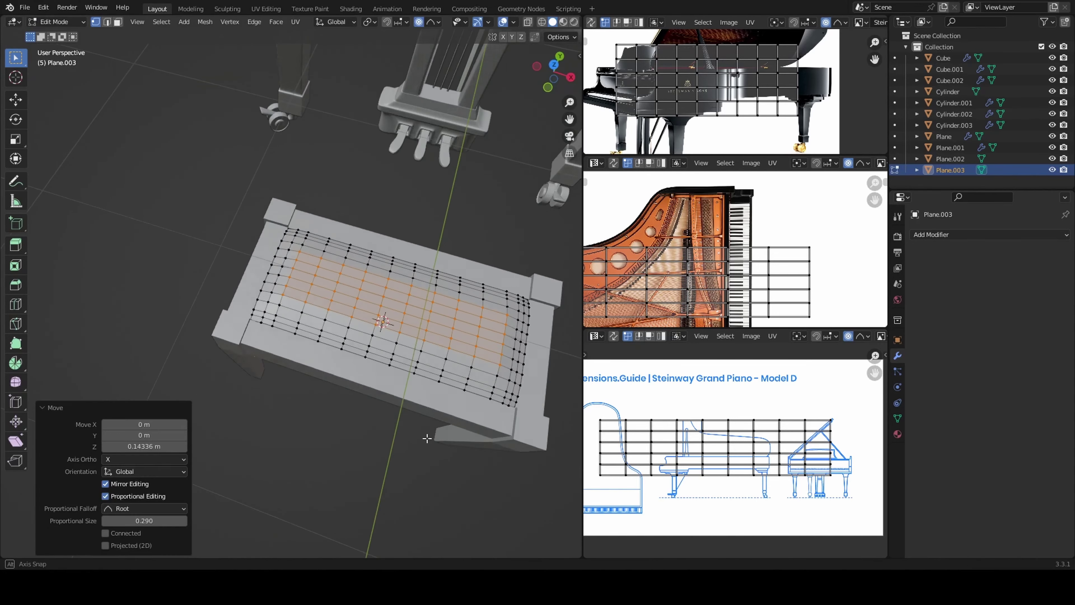
pyautogui.moveTo(366, 372)
pyautogui.mouseDown(button='middle')
pyautogui.moveTo(434, 380)
pyautogui.moveTo(281, 398)
pyautogui.mouseUp(button='middle')
# Reshape the cushion's front edge loop with proportional falloff.
pyautogui.scroll(4, 106, 284)
pyautogui.keyDown('alt'); pyautogui.click(106, 284); pyautogui.keyUp('alt')
pyautogui.press('g')
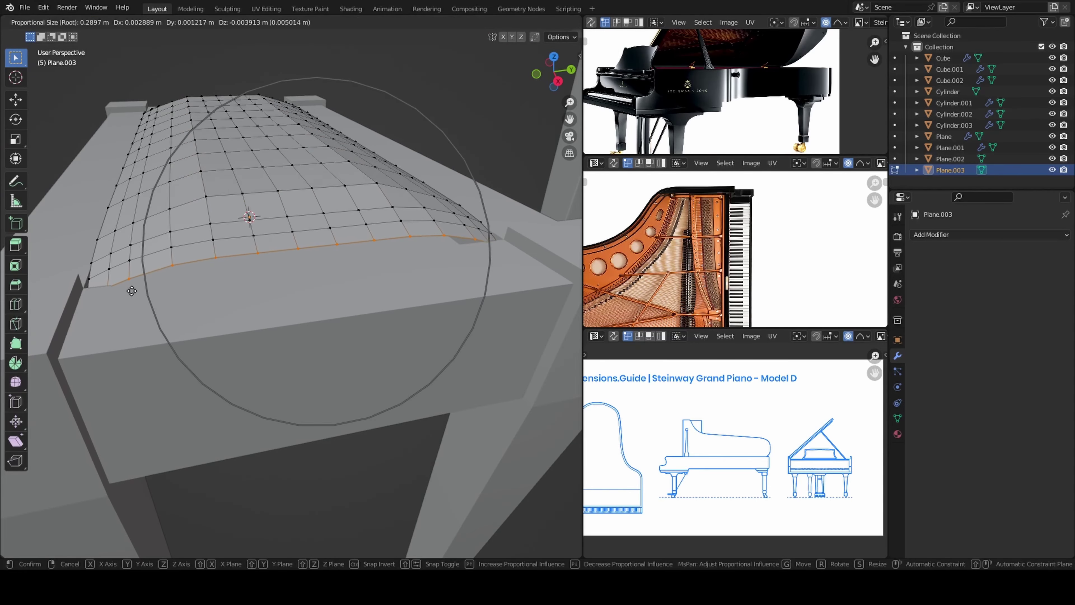
pyautogui.click(128, 311)
pyautogui.moveTo(128, 311)
pyautogui.mouseDown(button='middle')
pyautogui.moveTo(408, 223)
pyautogui.moveTo(240, 191)
pyautogui.mouseUp(button='middle')
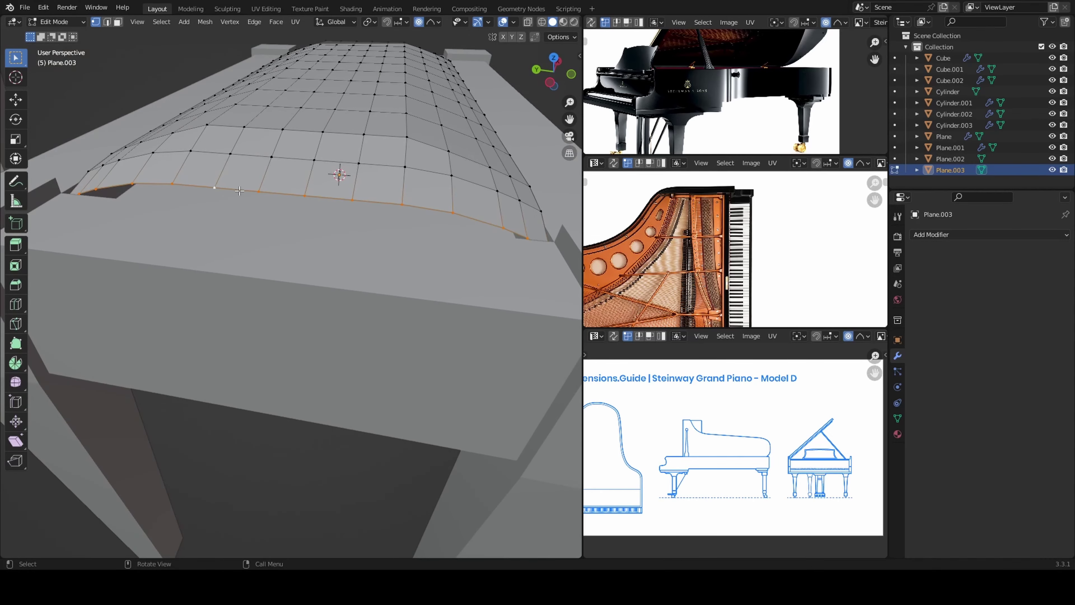
pyautogui.click(203, 212)
pyautogui.scroll(-4, 324, 240)
pyautogui.scroll(3, 329, 241)
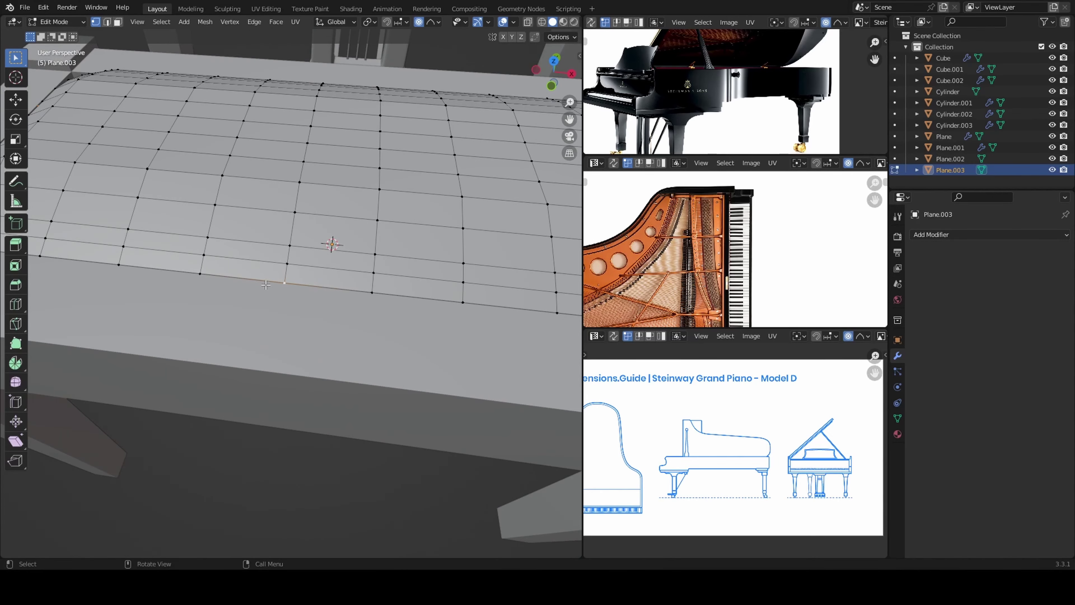
pyautogui.scroll(-4, 329, 240)
# Nudge the cushion centre up slightly more, then return to Object Mode.
pyautogui.moveTo(280, 288)
pyautogui.mouseDown(button='middle')
pyautogui.moveTo(226, 291)
pyautogui.moveTo(296, 275)
pyautogui.mouseUp(button='middle')
pyautogui.scroll(3, 296, 276)
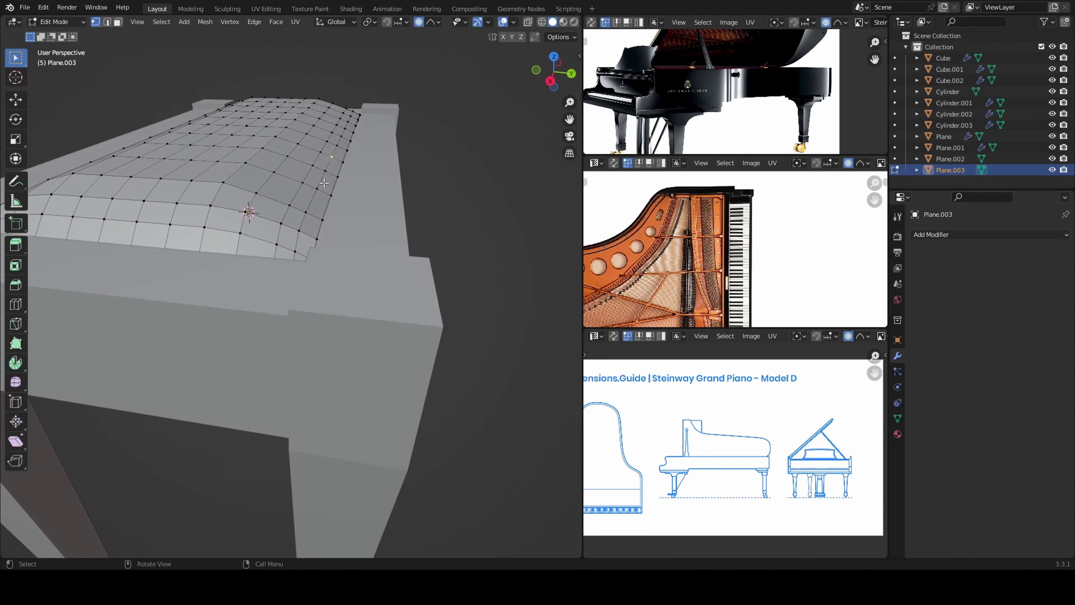
pyautogui.press('g')
pyautogui.click(381, 296)
pyautogui.moveTo(381, 296); pyautogui.dragTo(439, 317, button='middle')
pyautogui.press('Tab')
# Shade the bench frame smooth and add a Subdivision Surface modifier.
pyautogui.click(254, 296)
pyautogui.rightClick(223, 271)
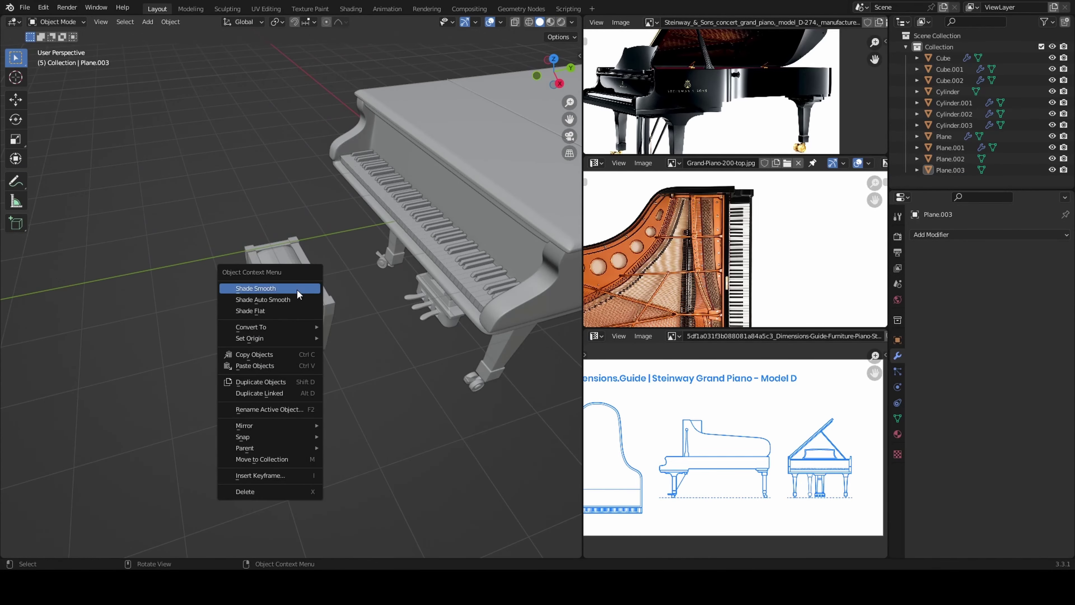
pyautogui.click(244, 276)
pyautogui.click(931, 234)
pyautogui.click(860, 438)
# In isolated Edit Mode, knife-cut new edges across the bench frame face.
pyautogui.press('Tab')
pyautogui.scroll(4, 275, 237)
pyautogui.scroll(3, 275, 237)
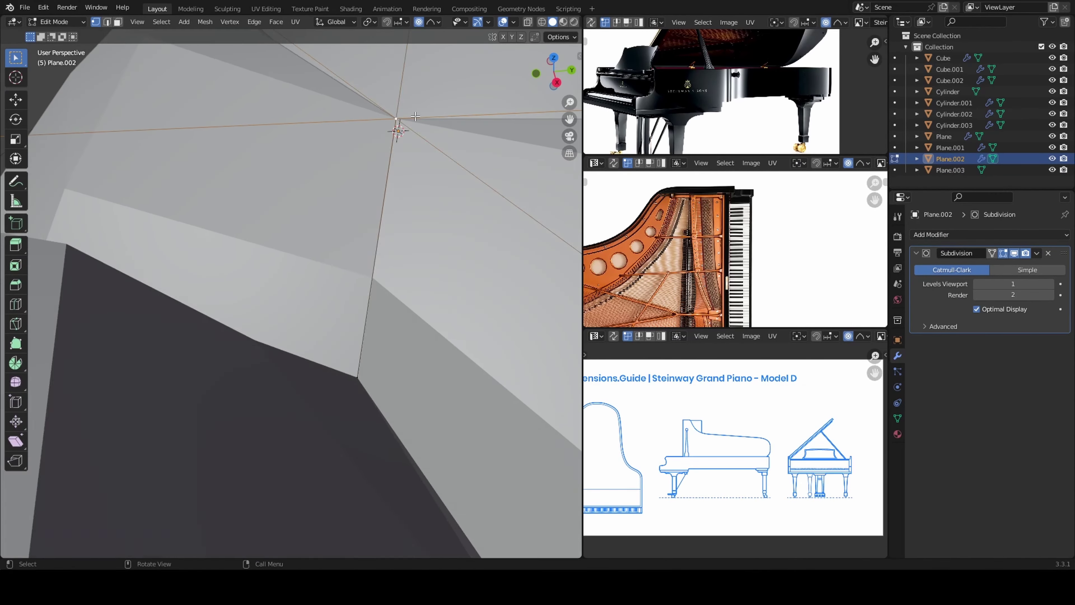
pyautogui.scroll(-3, 275, 237)
pyautogui.moveTo(275, 237)
pyautogui.mouseDown(button='middle')
pyautogui.moveTo(167, 247)
pyautogui.moveTo(217, 242)
pyautogui.mouseUp(button='middle')
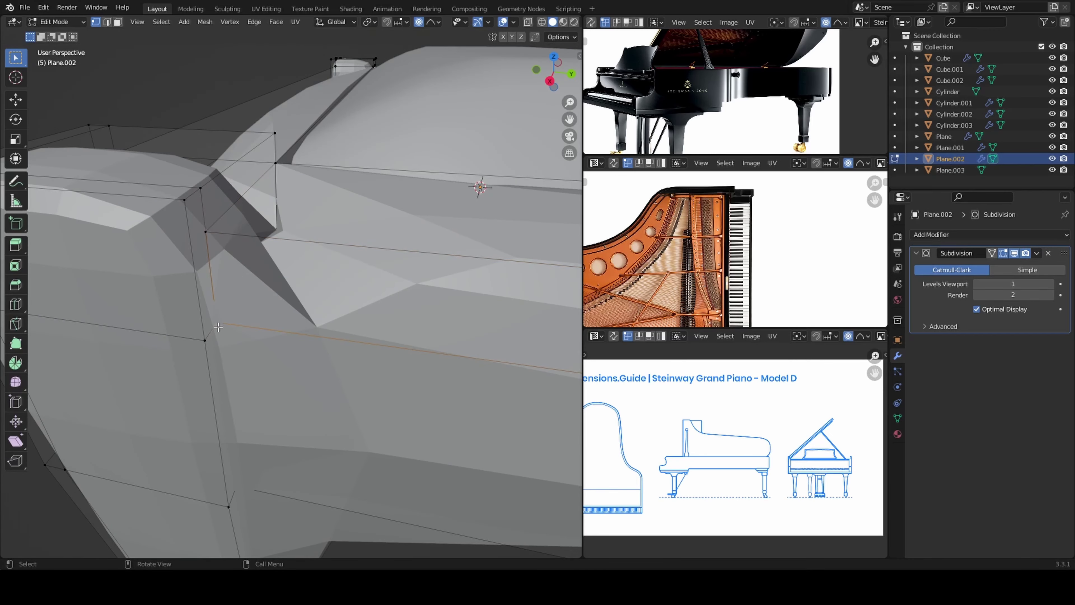
pyautogui.press('KP_Divide')
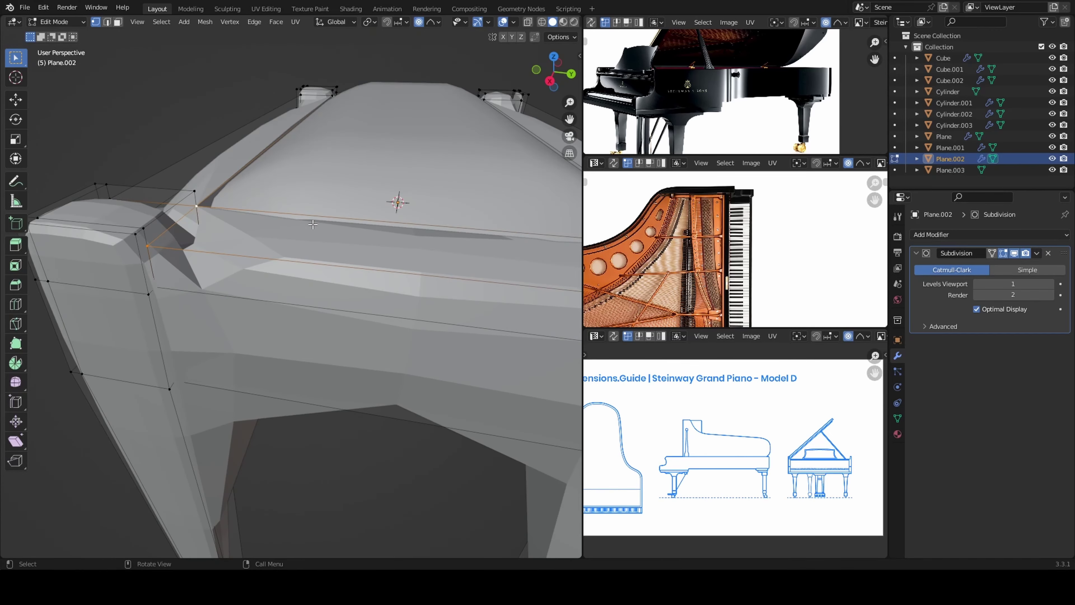
pyautogui.scroll(3, 399, 202)
pyautogui.press('k')
pyautogui.moveTo(398, 202)
pyautogui.mouseDown(button='middle')
pyautogui.moveTo(296, 262)
pyautogui.moveTo(321, 233)
pyautogui.mouseUp(button='middle')
pyautogui.click(299, 261)
pyautogui.click(300, 284)
pyautogui.press('Return')
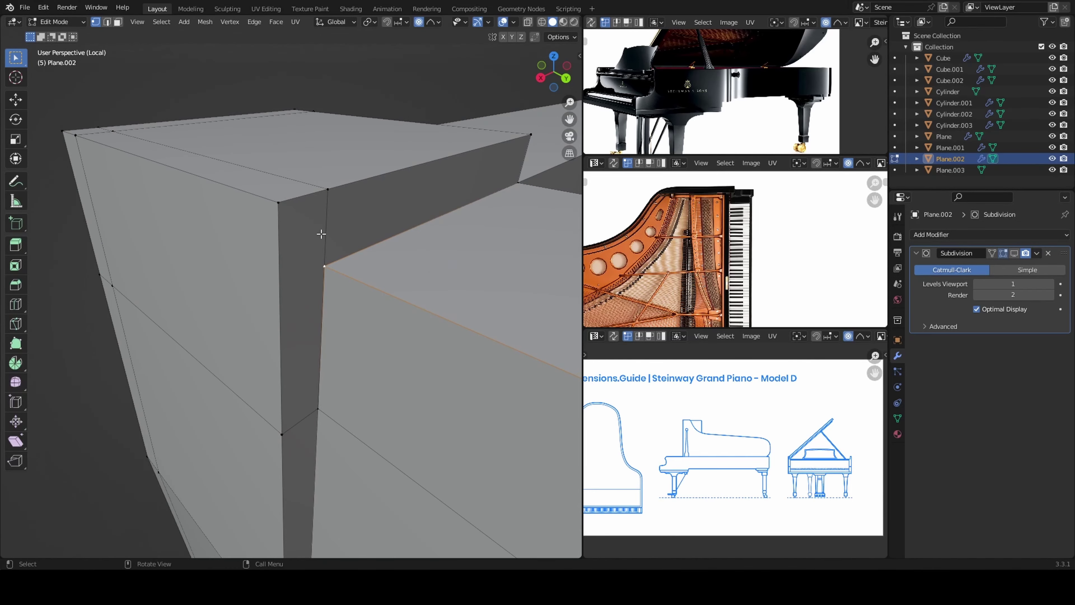
# Extrude the four leg-top faces of the bench upward.
pyautogui.scroll(-5, 321, 234)
pyautogui.moveTo(276, 295)
pyautogui.mouseDown(button='middle')
pyautogui.moveTo(244, 255)
pyautogui.moveTo(467, 312)
pyautogui.moveTo(422, 329)
pyautogui.moveTo(398, 249)
pyautogui.moveTo(387, 441)
pyautogui.mouseUp(button='middle')
pyautogui.press('KP_1')
pyautogui.press('e')
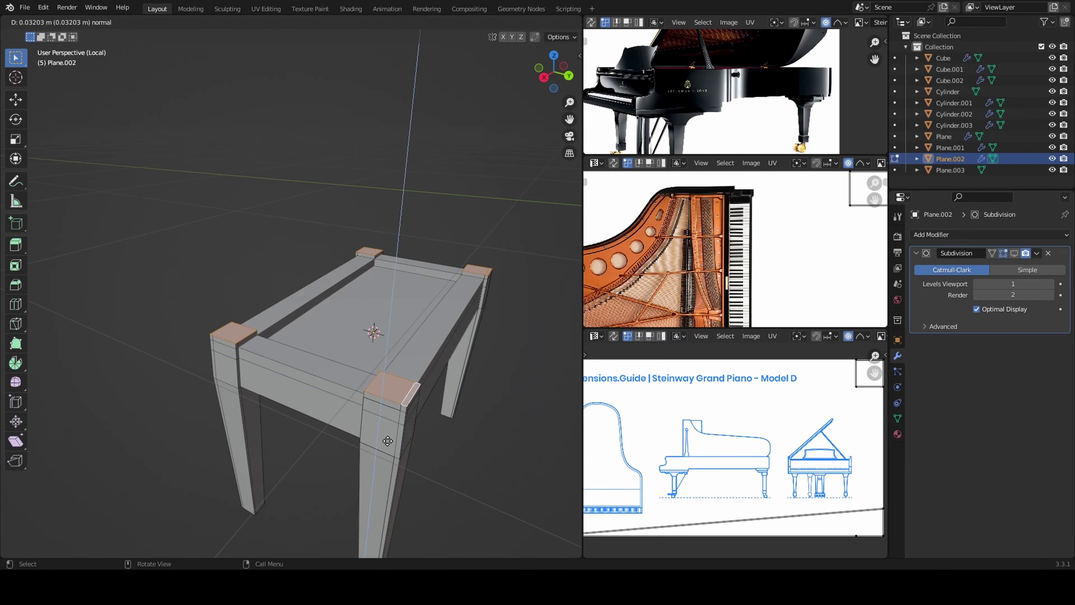
pyautogui.click(388, 440)
pyautogui.scroll(4, 388, 441)
pyautogui.moveTo(479, 336)
pyautogui.mouseDown(button='middle')
pyautogui.moveTo(108, 360)
pyautogui.moveTo(468, 180)
pyautogui.mouseUp(button='middle')
# Knife-cut the bench-top corner and delete the unwanted corner vertices using X-ray.
pyautogui.press('k')
pyautogui.click(265, 361)
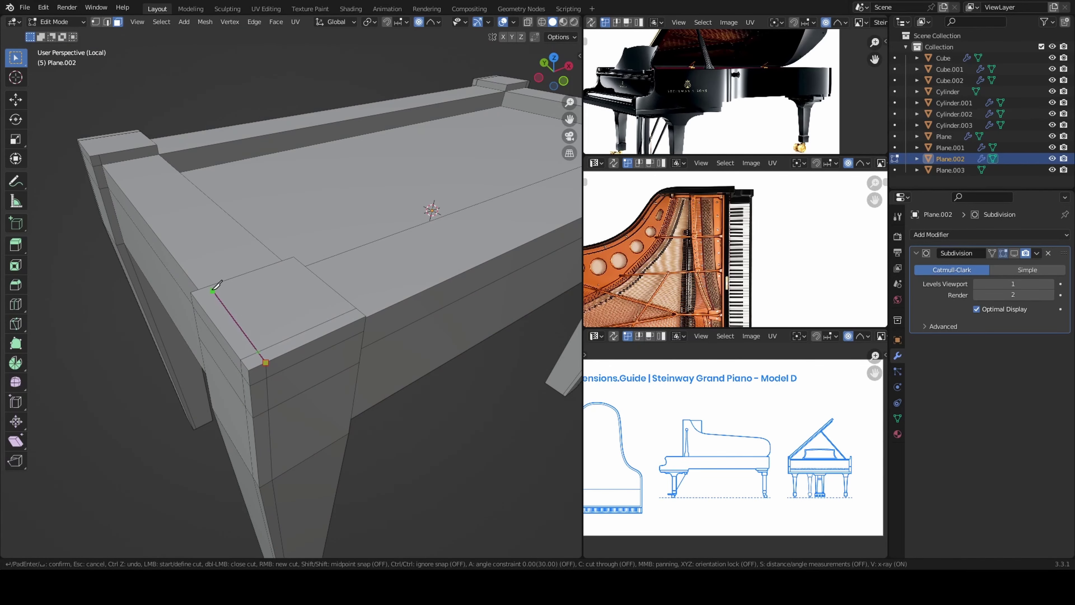
pyautogui.moveTo(217, 284)
pyautogui.mouseDown(button='middle')
pyautogui.moveTo(259, 360)
pyautogui.moveTo(193, 323)
pyautogui.mouseUp(button='middle')
pyautogui.press('2')
pyautogui.click(192, 323)
pyautogui.moveTo(195, 405)
pyautogui.mouseDown(button='middle')
pyautogui.moveTo(240, 356)
pyautogui.moveTo(273, 366)
pyautogui.mouseUp(button='middle')
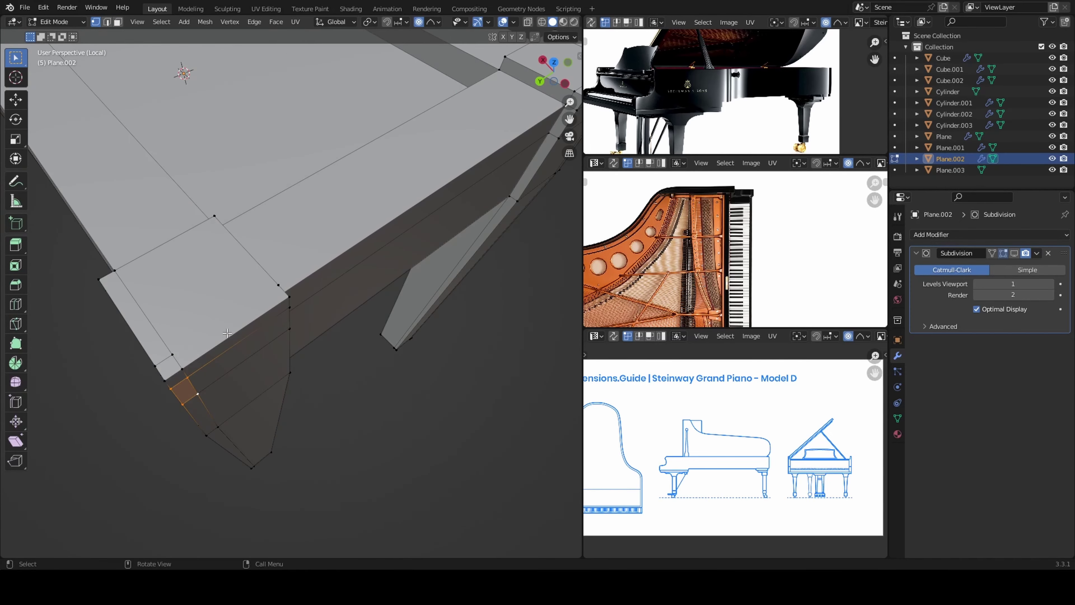
pyautogui.moveTo(264, 308)
pyautogui.mouseDown(button='middle')
pyautogui.moveTo(273, 423)
pyautogui.moveTo(188, 413)
pyautogui.moveTo(261, 365)
pyautogui.moveTo(147, 288)
pyautogui.mouseUp(button='middle')
pyautogui.hotkey('alt', 'z')
pyautogui.press('x')
pyautogui.click(261, 365)
pyautogui.hotkey('alt', 'z')
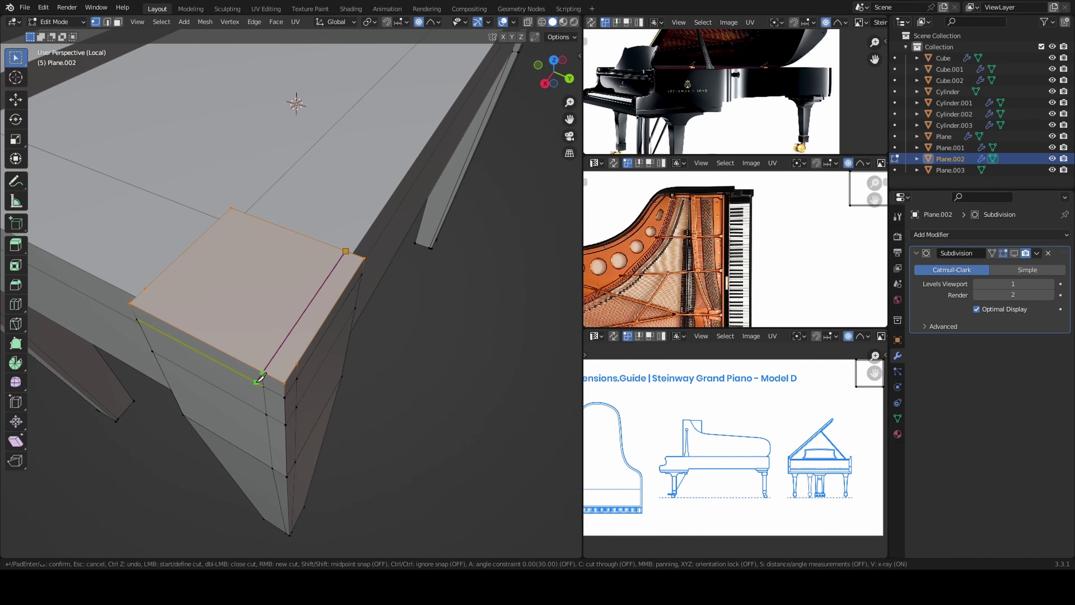
pyautogui.scroll(-8, 322, 390)
# Add an edge loop on the bench, slid toward the leg edge.
pyautogui.hotkey('ctrl', 'r')
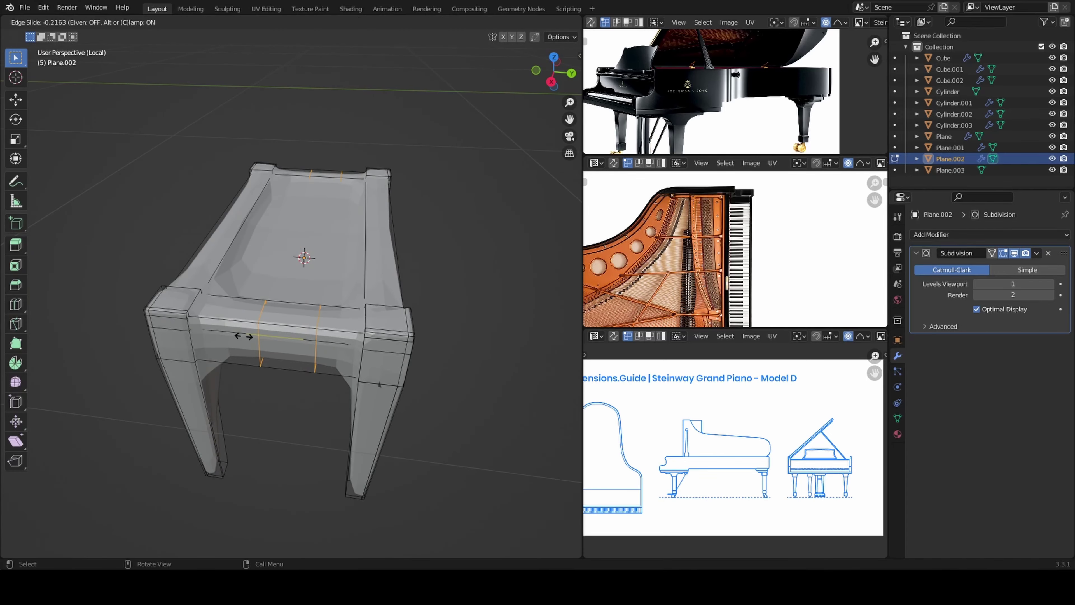
pyautogui.click(243, 336)
pyautogui.hotkey('ctrl', 'r')
pyautogui.moveTo(243, 336)
pyautogui.mouseDown(button='middle')
pyautogui.moveTo(230, 273)
pyautogui.moveTo(411, 417)
pyautogui.mouseUp(button='middle')
pyautogui.rightClick(188, 289)
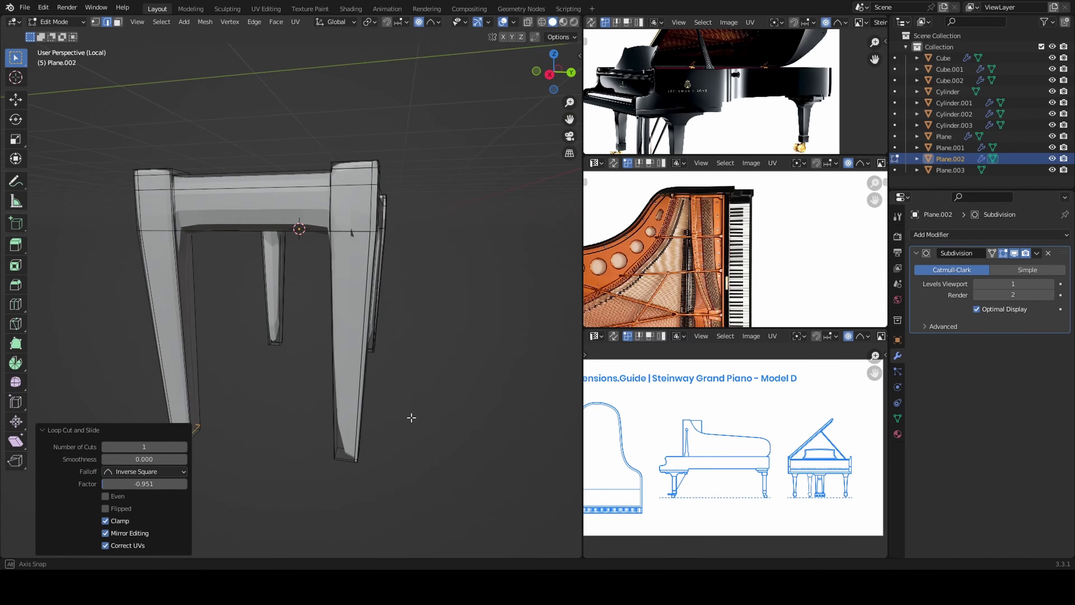
pyautogui.click(382, 415)
pyautogui.scroll(5, 382, 415)
pyautogui.moveTo(420, 324)
pyautogui.mouseDown(button='middle')
pyautogui.moveTo(360, 453)
pyautogui.moveTo(371, 354)
pyautogui.moveTo(288, 250)
pyautogui.moveTo(261, 320)
pyautogui.mouseUp(button='middle')
# Finish the knife cut across the bench leg face.
pyautogui.rightClick(288, 250)
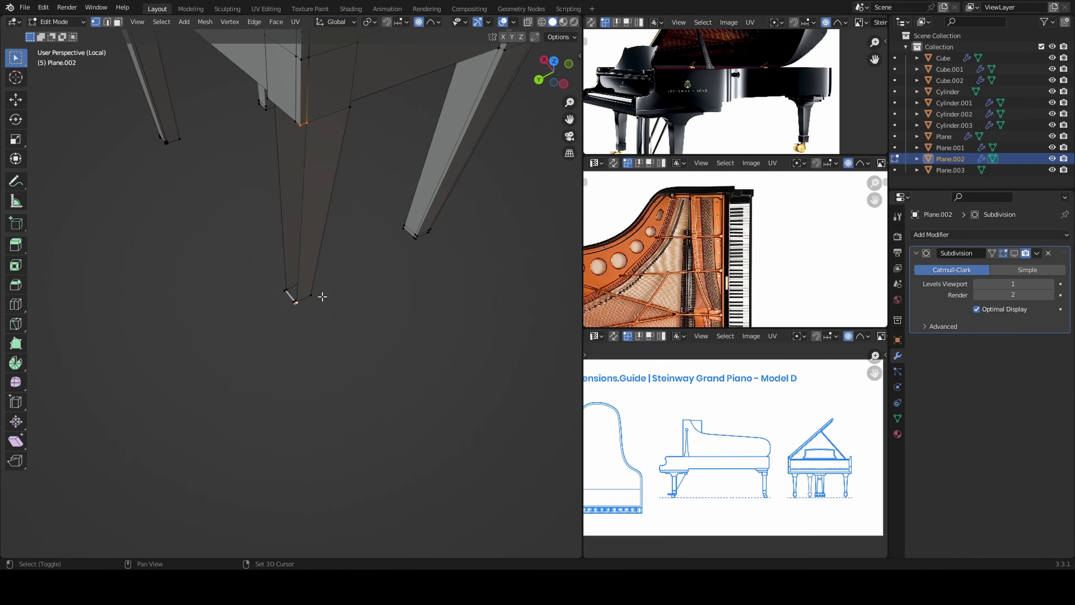
pyautogui.scroll(-4, 321, 296)
pyautogui.moveTo(322, 297); pyautogui.dragTo(305, 201, button='middle')
pyautogui.scroll(4, 304, 200)
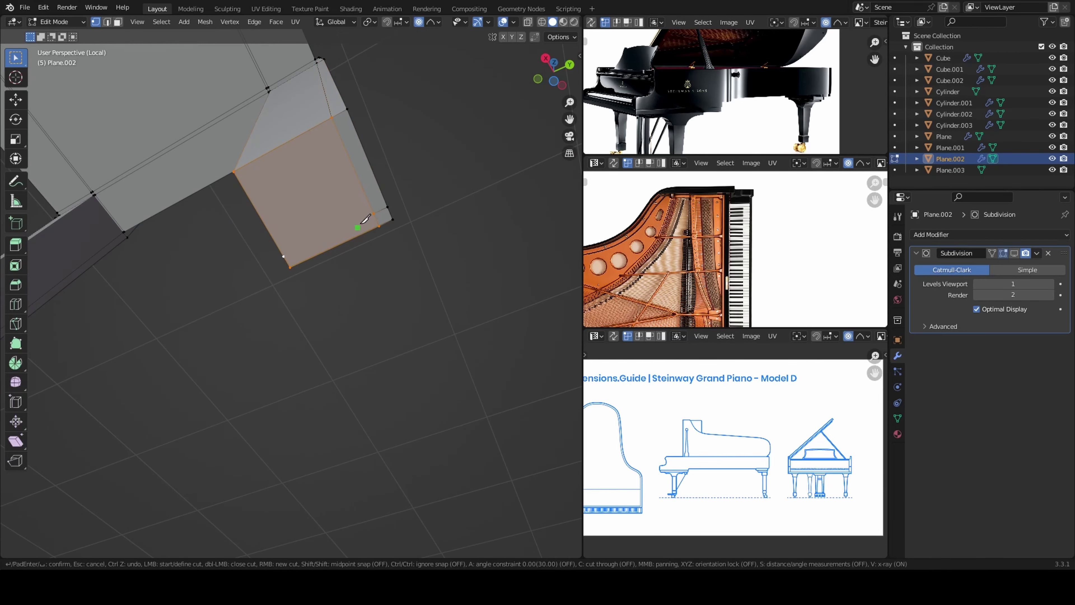
pyautogui.press('Return')
pyautogui.scroll(-4, 365, 219)
pyautogui.moveTo(242, 338); pyautogui.dragTo(340, 338, button='middle')
pyautogui.scroll(3, 340, 338)
pyautogui.scroll(3, 336, 311)
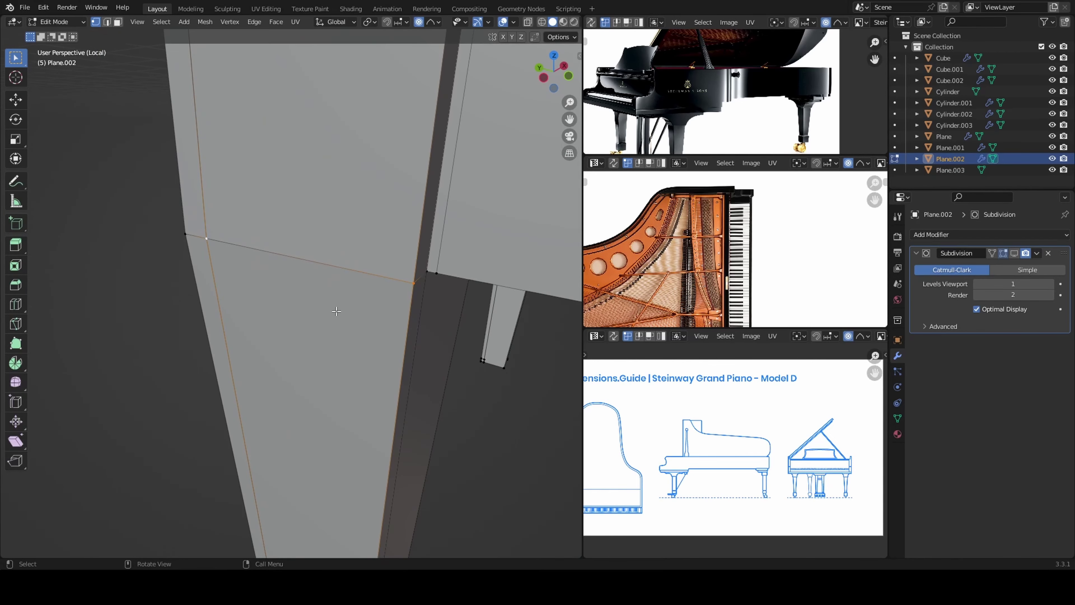
pyautogui.scroll(-5, 336, 311)
# Select the whole bench mesh and merge overlapping vertices by distance.
pyautogui.press('KP_Divide')
pyautogui.press('KP_Divide')
pyautogui.press('a')
pyautogui.press('m')
pyautogui.press('b')
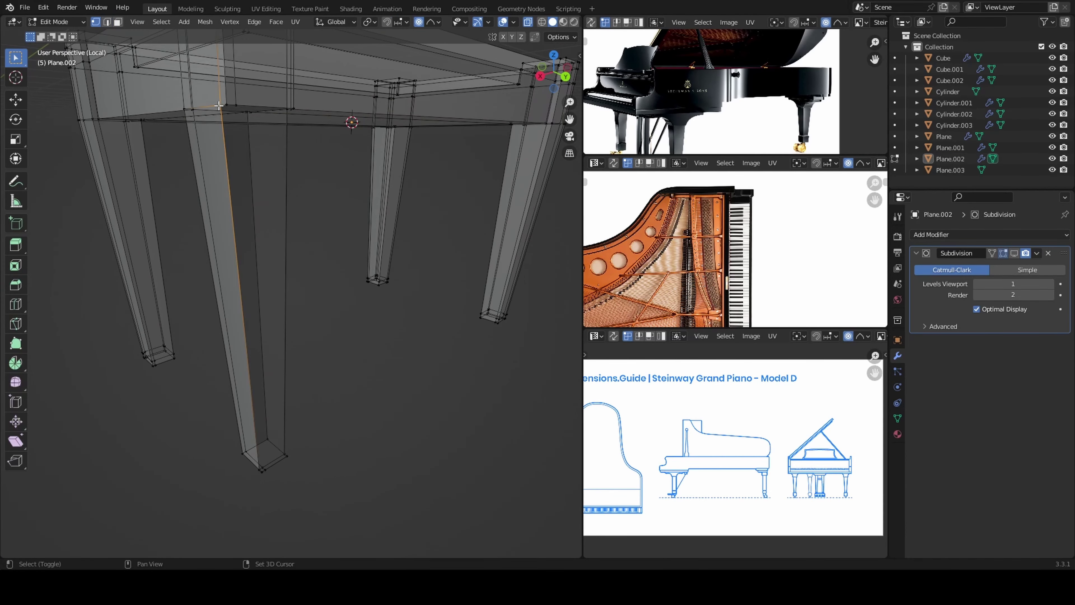
pyautogui.moveTo(239, 99)
pyautogui.mouseDown(button='middle')
pyautogui.moveTo(272, 468)
pyautogui.moveTo(247, 376)
pyautogui.moveTo(228, 413)
pyautogui.moveTo(243, 352)
pyautogui.moveTo(355, 372)
pyautogui.mouseUp(button='middle')
# Add supporting edge loops along the bench legs and around the seat.
pyautogui.hotkey('ctrl', 'r')
pyautogui.click(364, 413)
pyautogui.moveTo(365, 413); pyautogui.dragTo(297, 402, button='middle')
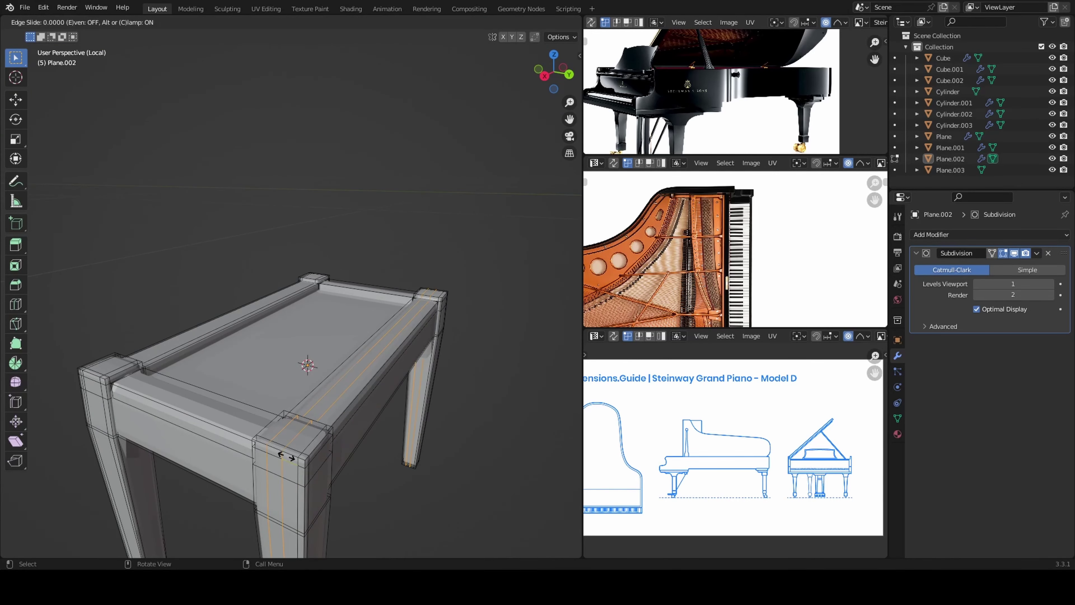
pyautogui.hotkey('ctrl', 'r')
pyautogui.click(195, 383)
pyautogui.moveTo(188, 383)
pyautogui.mouseDown(button='middle')
pyautogui.moveTo(228, 481)
pyautogui.moveTo(295, 391)
pyautogui.moveTo(271, 380)
pyautogui.moveTo(242, 395)
pyautogui.moveTo(240, 384)
pyautogui.moveTo(280, 418)
pyautogui.moveTo(185, 384)
pyautogui.moveTo(281, 346)
pyautogui.moveTo(383, 403)
pyautogui.moveTo(243, 374)
pyautogui.moveTo(240, 331)
pyautogui.moveTo(360, 385)
pyautogui.moveTo(221, 341)
pyautogui.moveTo(183, 266)
pyautogui.moveTo(296, 220)
pyautogui.mouseUp(button='middle')
pyautogui.hotkey('ctrl', 'r')
pyautogui.click(281, 346)
# Taper the leg by scaling its edge loop along X, then return to the full scene.
pyautogui.keyDown('alt'); pyautogui.click(296, 221); pyautogui.keyUp('alt')
pyautogui.press('s')
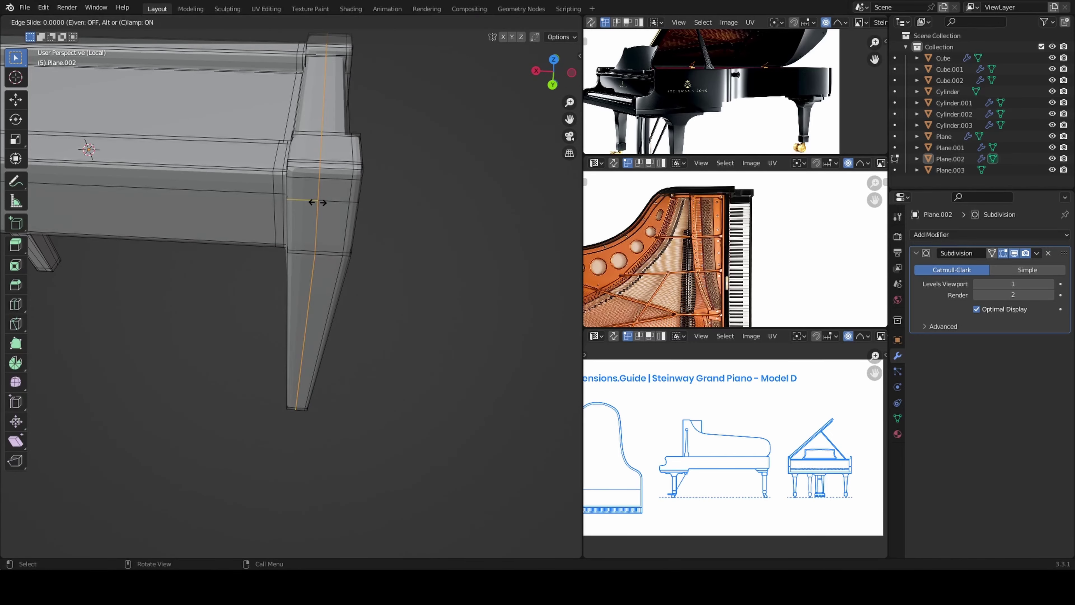
pyautogui.press('x')
pyautogui.click(300, 218)
pyautogui.scroll(-5, 300, 218)
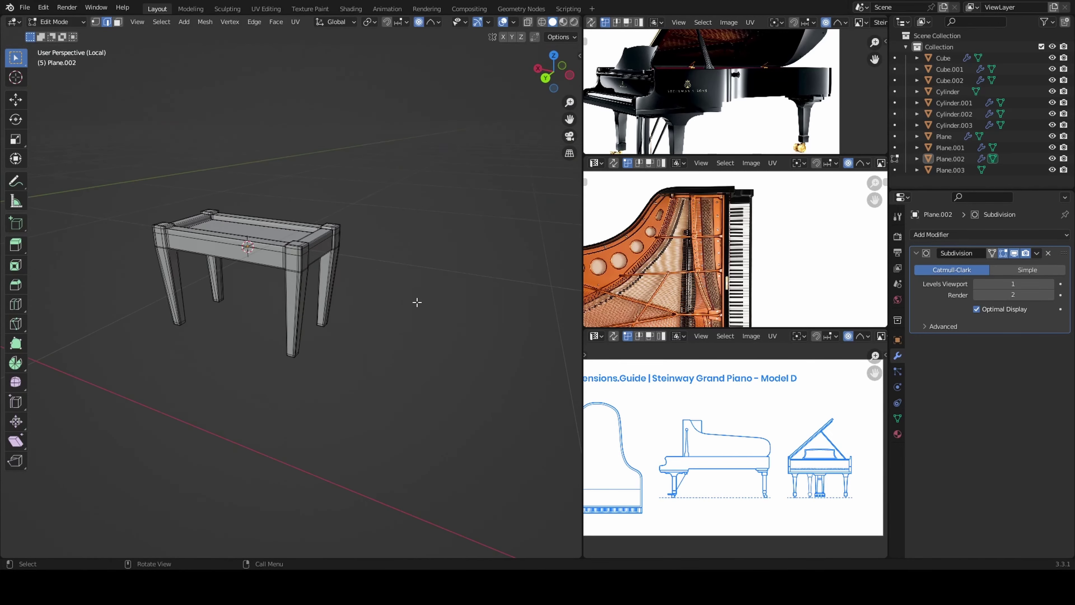
pyautogui.press('Tab')
pyautogui.press('KP_Divide')
pyautogui.moveTo(250, 376)
pyautogui.mouseDown(button='middle')
pyautogui.moveTo(302, 422)
pyautogui.moveTo(201, 461)
pyautogui.moveTo(259, 362)
pyautogui.mouseUp(button='middle')
# Add a cylinder, squash it into a flat disc and raise it along Z.
pyautogui.hotkey('shift', 'a')
pyautogui.click(345, 396)
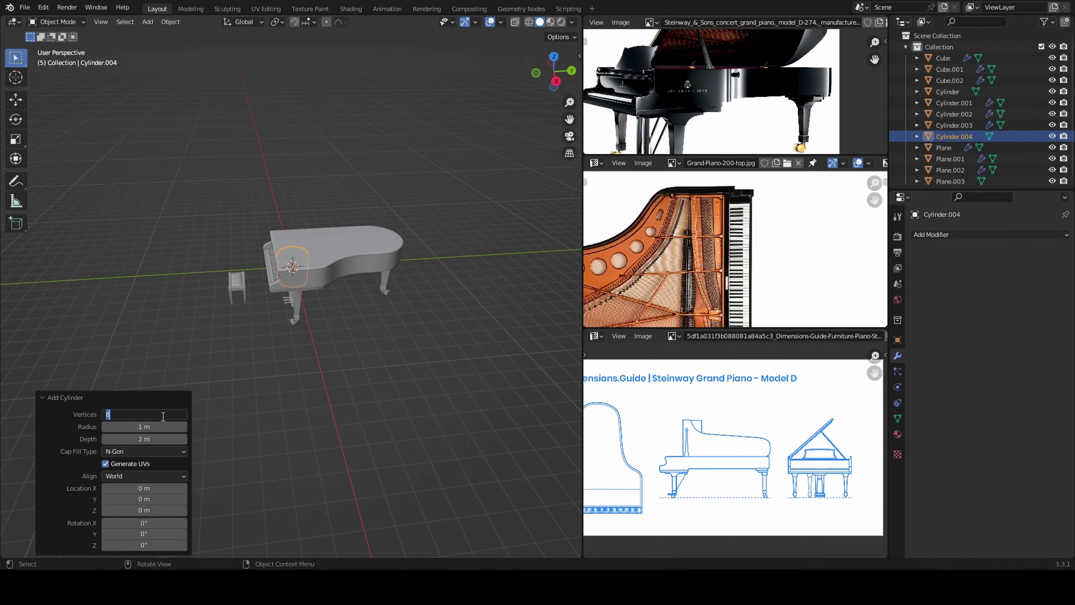
pyautogui.press('s')
pyautogui.click(392, 309)
pyautogui.press('s')
pyautogui.press('z')
pyautogui.click(391, 310)
pyautogui.press('KP_1')
pyautogui.press('g')
pyautogui.press('z')
pyautogui.click(312, 321)
# Move the bench along Y toward the piano.
pyautogui.click(188, 351)
pyautogui.moveTo(312, 321)
pyautogui.mouseDown(button='middle')
pyautogui.moveTo(188, 351)
pyautogui.moveTo(220, 409)
pyautogui.moveTo(439, 480)
pyautogui.moveTo(383, 377)
pyautogui.mouseUp(button='middle')
pyautogui.press('g')
pyautogui.press('y')
pyautogui.click(220, 409)
pyautogui.scroll(-3, 329, 313)
# Add a new 16-sided cylinder near the piano body.
pyautogui.click(329, 312)
pyautogui.scroll(8, 308, 261)
pyautogui.scroll(-3, 308, 262)
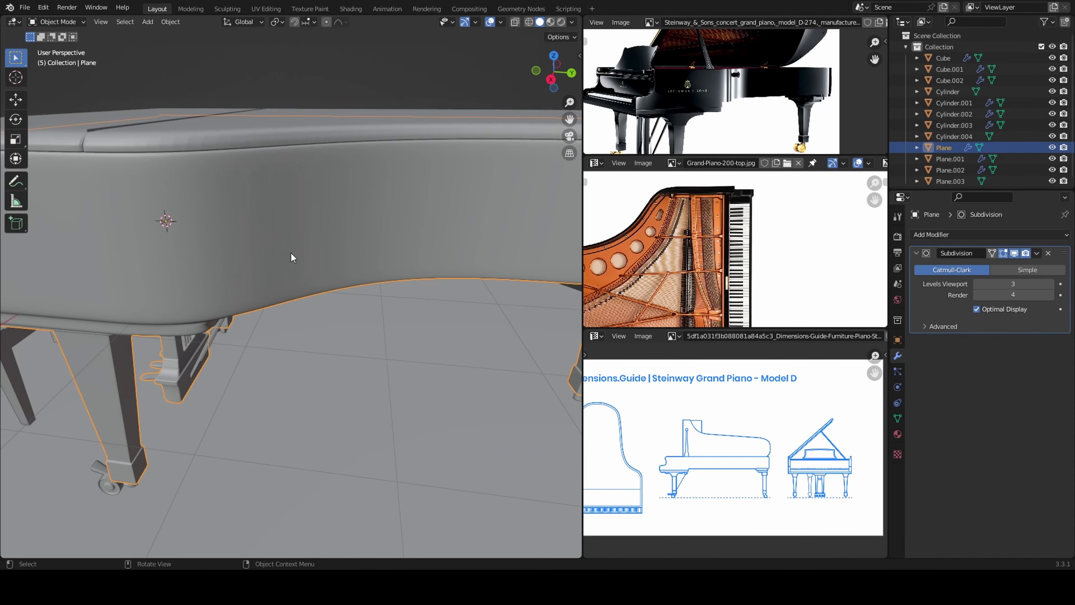
pyautogui.moveTo(290, 253); pyautogui.dragTo(314, 275, button='middle')
pyautogui.hotkey('shift', 'a')
pyautogui.click(314, 275)
pyautogui.click(151, 415)
# From top view, place the smaller cylinder under the piano body.
pyautogui.press('KP_7')
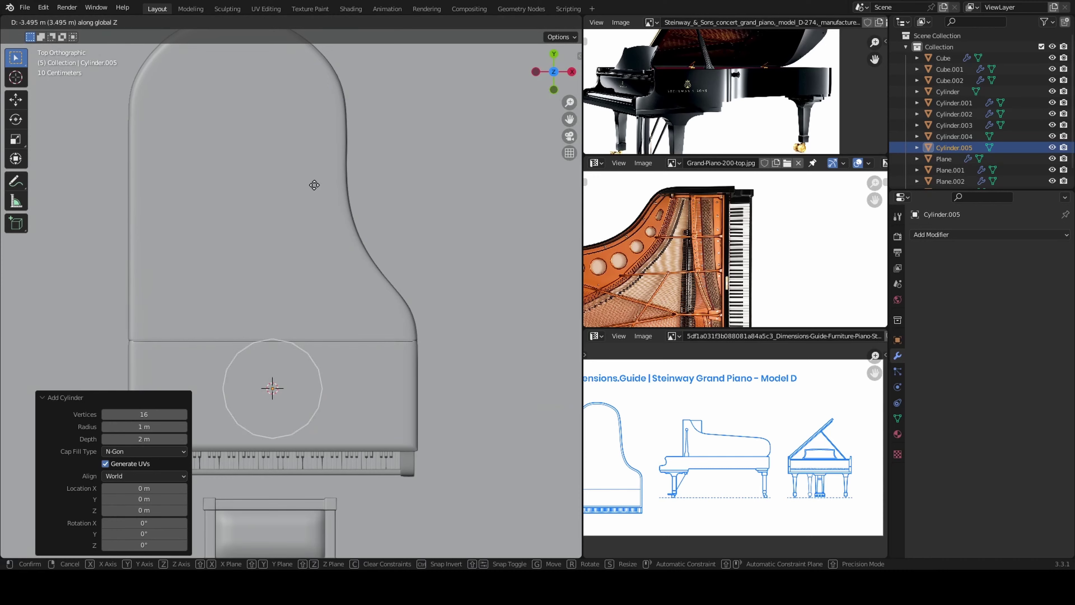
pyautogui.press('g')
pyautogui.click(501, 151)
pyautogui.moveTo(501, 151); pyautogui.dragTo(387, 308, button='middle')
pyautogui.click(322, 301)
pyautogui.scroll(3, 322, 305)
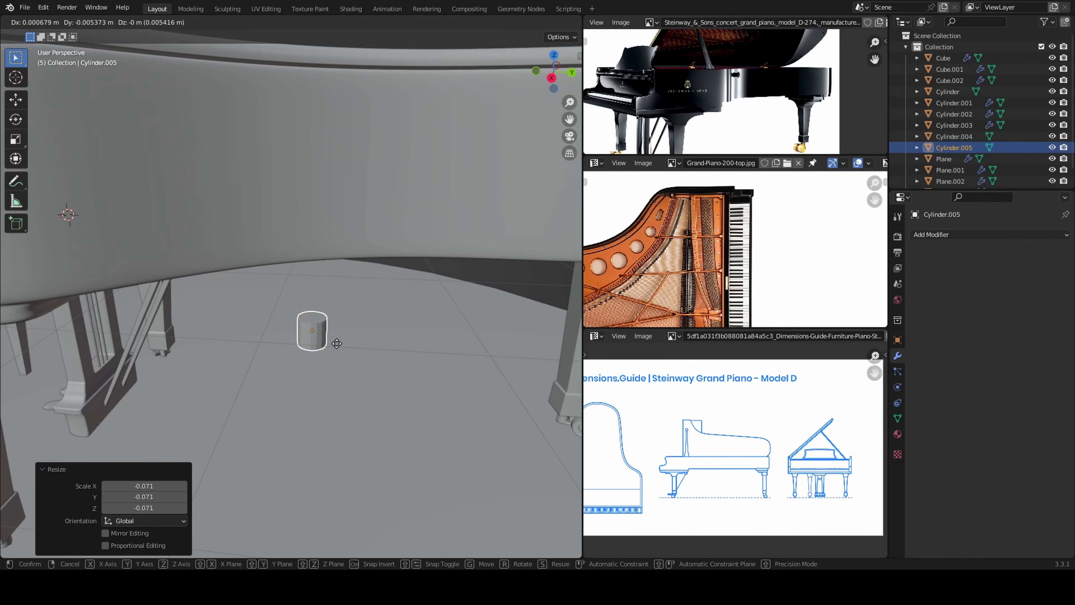
pyautogui.scroll(2, 331, 339)
# Isolate the cylinder and extrude a widened, flared bottom ring.
pyautogui.press('KP_Divide')
pyautogui.press('Tab')
pyautogui.moveTo(278, 364); pyautogui.dragTo(163, 456, button='middle')
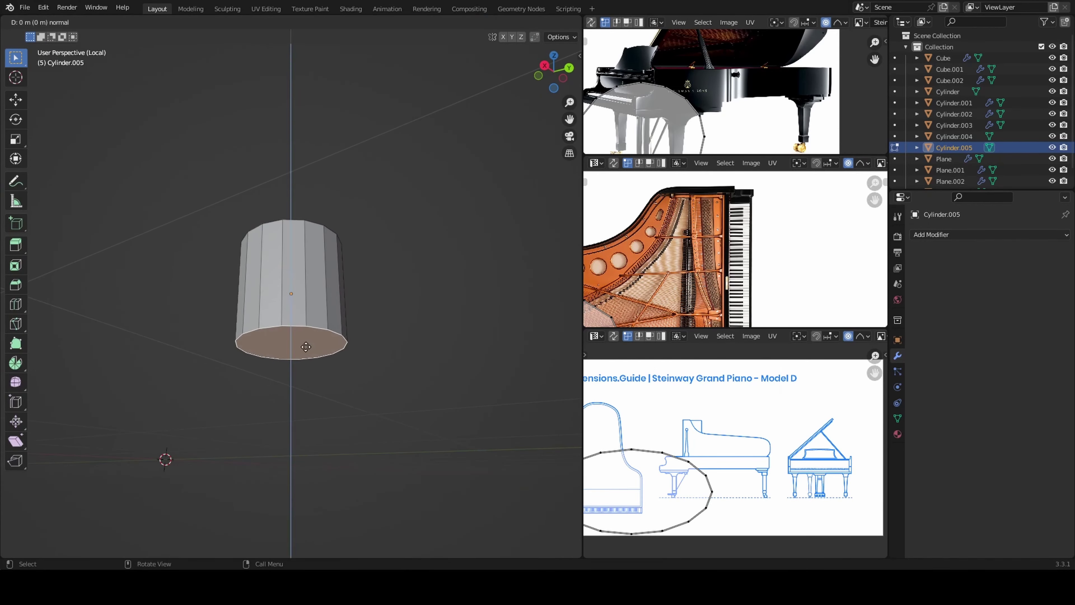
pyautogui.press('e')
pyautogui.press('s')
pyautogui.click(302, 375)
pyautogui.press('e')
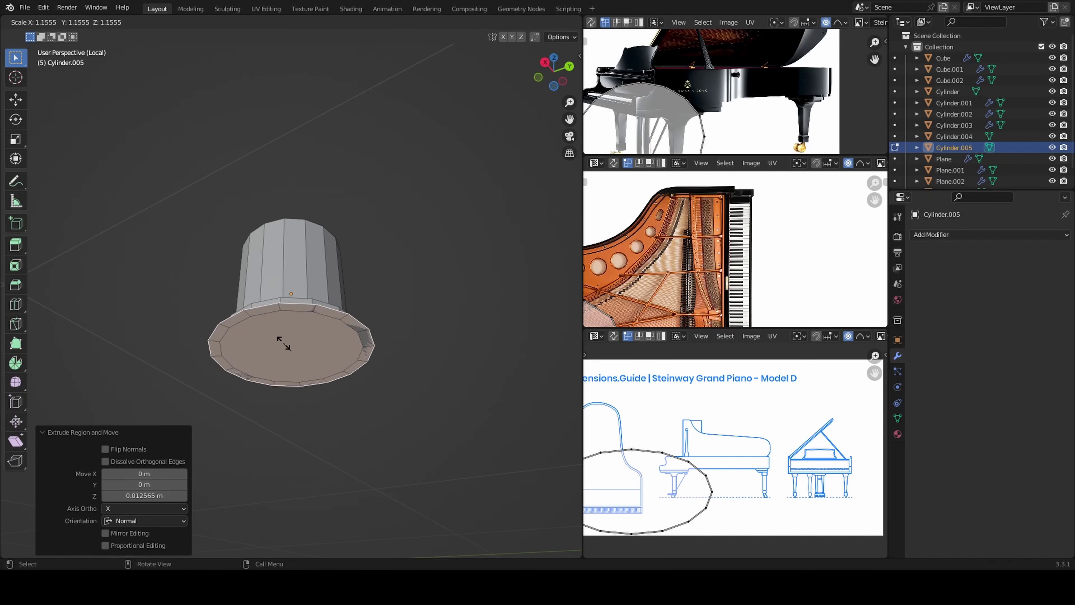
pyautogui.click(280, 389)
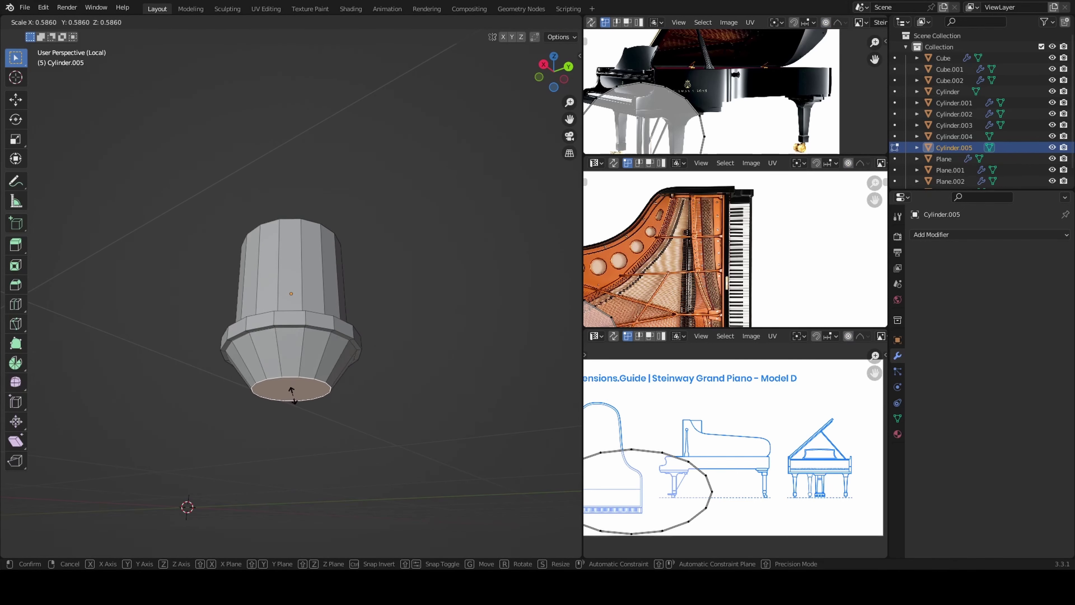
pyautogui.click(292, 394)
pyautogui.moveTo(292, 394); pyautogui.dragTo(201, 386, button='middle')
# Extrude the top face and scale it out into a wide flat top ring.
pyautogui.press('e')
pyautogui.moveTo(294, 316)
pyautogui.mouseDown(button='middle')
pyautogui.moveTo(305, 271)
pyautogui.moveTo(279, 279)
pyautogui.moveTo(269, 257)
pyautogui.mouseUp(button='middle')
pyautogui.click(312, 257)
pyautogui.press('s')
pyautogui.click(316, 258)
pyautogui.press('e')
pyautogui.click(279, 273)
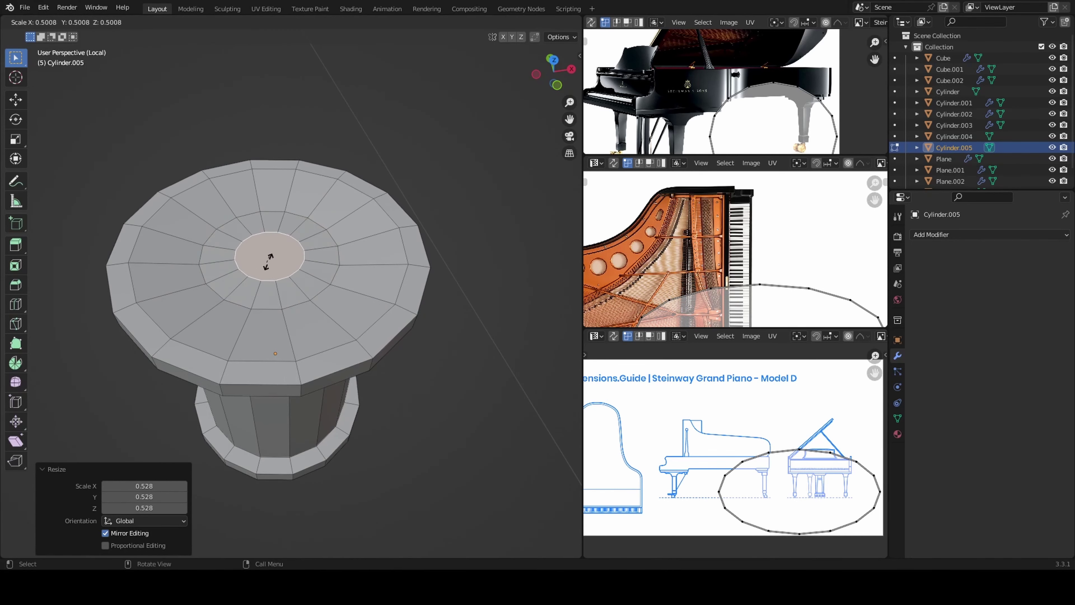
# Extrude a raised central hub from the inner top face.
pyautogui.press('e')
pyautogui.click(477, 305)
pyautogui.moveTo(477, 305); pyautogui.dragTo(314, 303, button='middle')
pyautogui.click(273, 332)
pyautogui.moveTo(273, 332); pyautogui.dragTo(244, 321, button='middle')
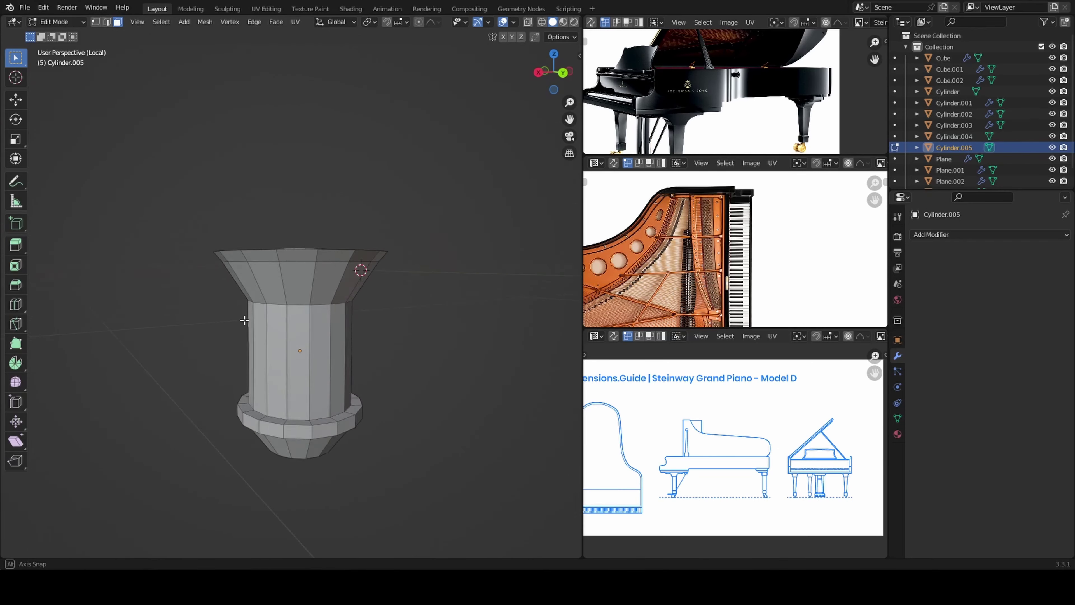
pyautogui.click(223, 309)
# Move the entire column mesh vertically along Z and deselect.
pyautogui.press('a')
pyautogui.press('g')
pyautogui.press('z')
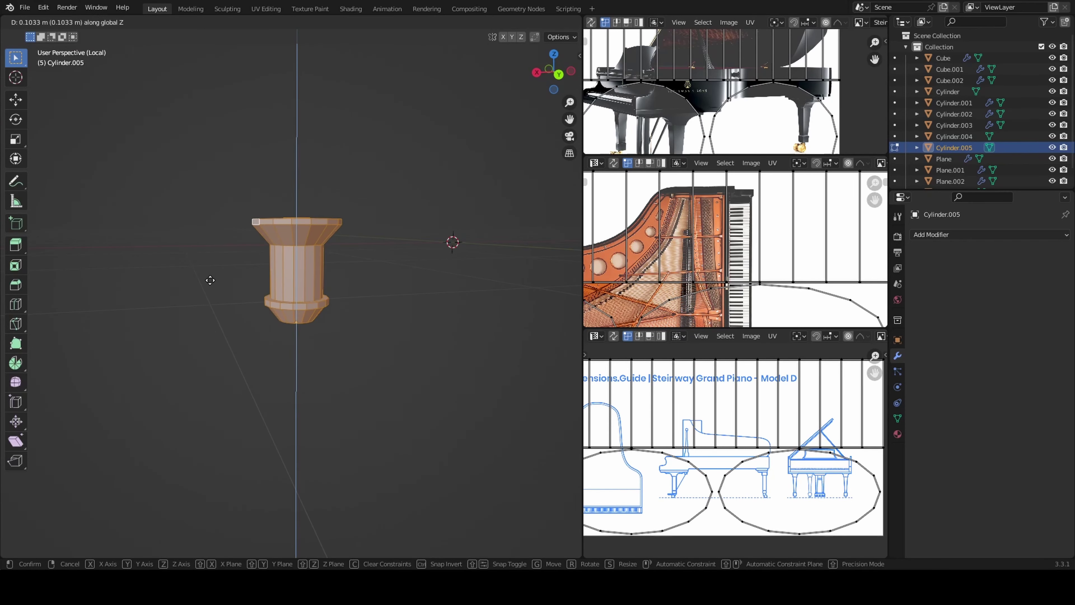
pyautogui.click(233, 353)
pyautogui.hotkey('alt', 'a')
pyautogui.moveTo(304, 354); pyautogui.dragTo(309, 390, button='middle')
pyautogui.scroll(3, 309, 390)
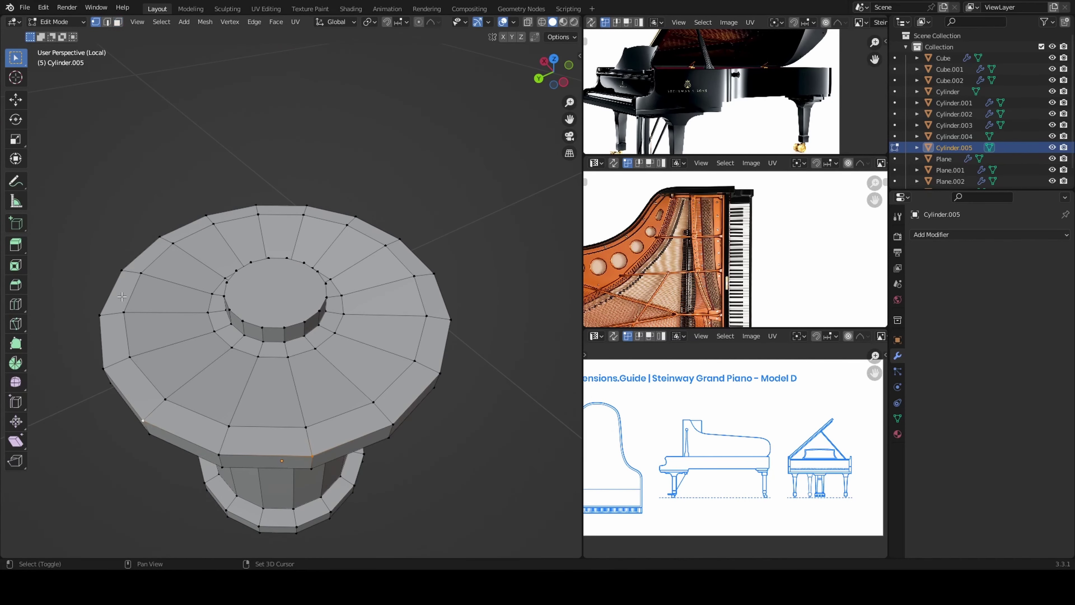
pyautogui.moveTo(416, 376); pyautogui.dragTo(237, 418, button='middle')
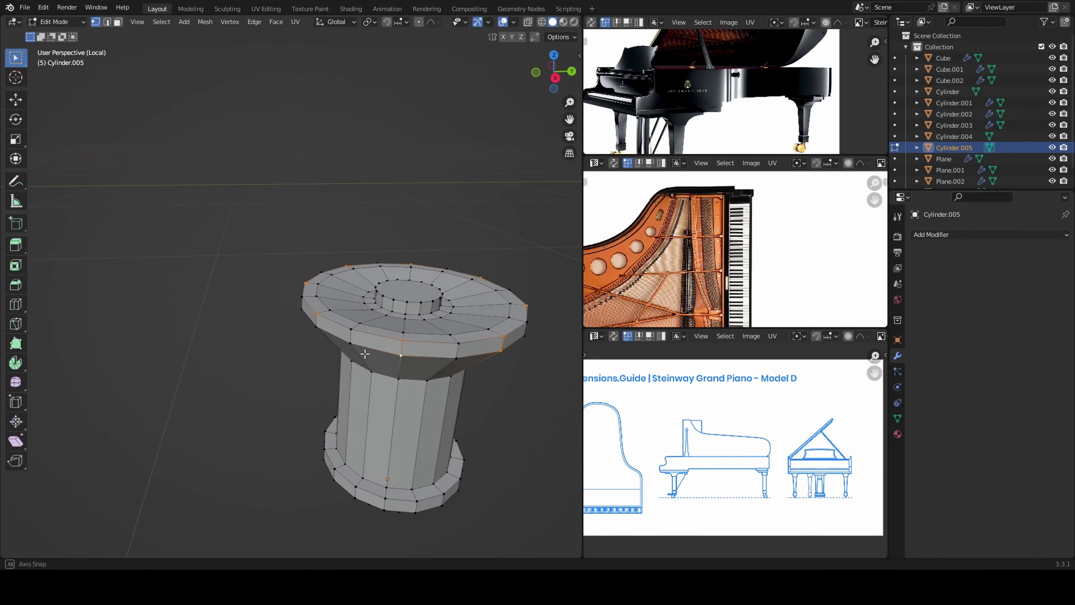
# Scale the outer top rim vertices into a star, add Subdivision, and lower the selection slightly on Z.
pyautogui.press('s')
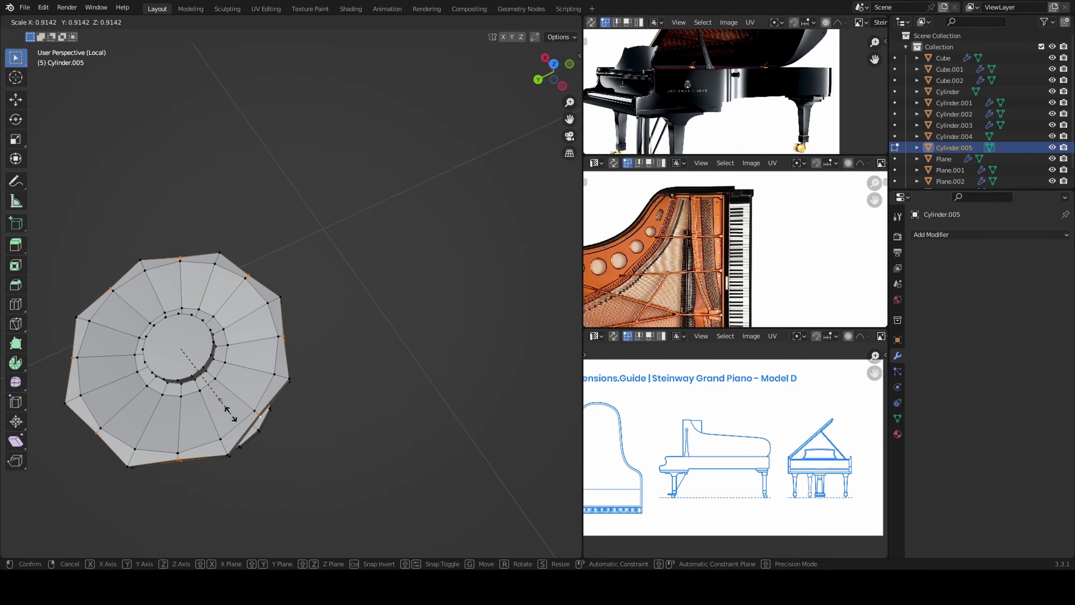
pyautogui.click(254, 449)
pyautogui.hotkey('ctrl', '1')
pyautogui.moveTo(253, 448)
pyautogui.mouseDown(button='middle')
pyautogui.moveTo(424, 423)
pyautogui.moveTo(220, 375)
pyautogui.mouseUp(button='middle')
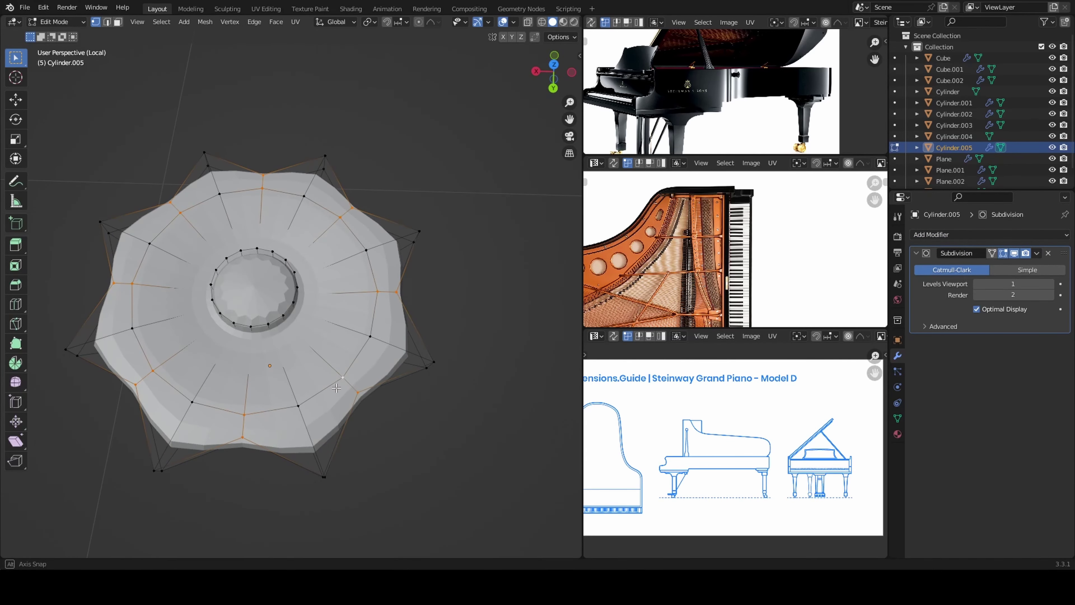
pyautogui.press('g')
pyautogui.press('z')
pyautogui.moveTo(337, 388)
pyautogui.mouseDown(button='middle')
pyautogui.moveTo(321, 352)
pyautogui.moveTo(253, 382)
pyautogui.mouseUp(button='middle')
pyautogui.click(319, 341)
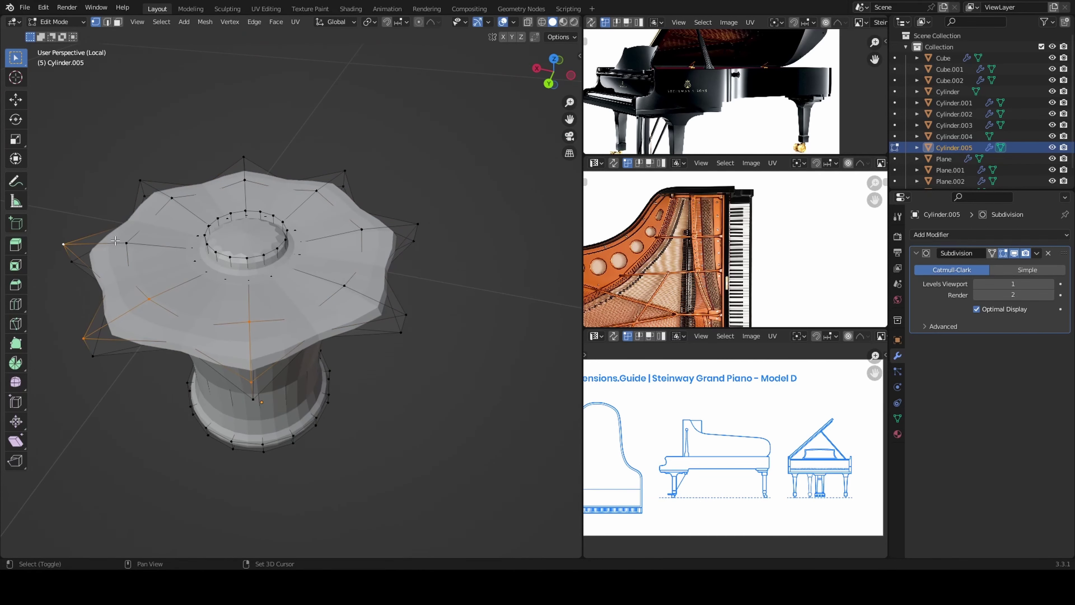
# Add an edge loop around the column shaft and raise Subdivision to 3 viewport, 4 render levels.
pyautogui.moveTo(414, 312); pyautogui.dragTo(276, 252, button='middle')
pyautogui.press('3')
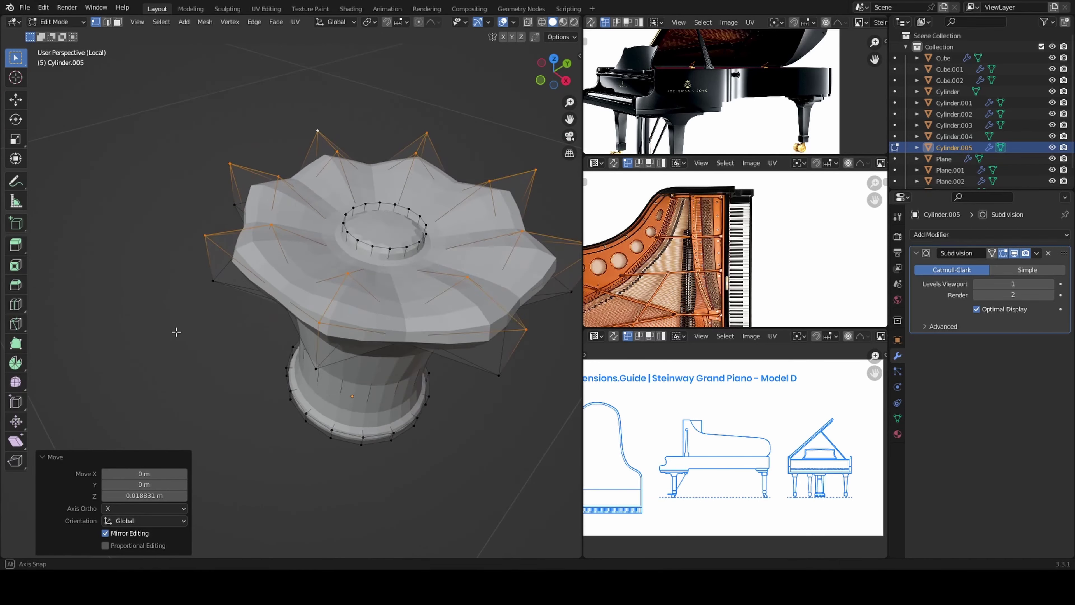
pyautogui.click(350, 352)
pyautogui.moveTo(175, 331)
pyautogui.mouseDown(button='middle')
pyautogui.moveTo(351, 352)
pyautogui.moveTo(233, 350)
pyautogui.mouseUp(button='middle')
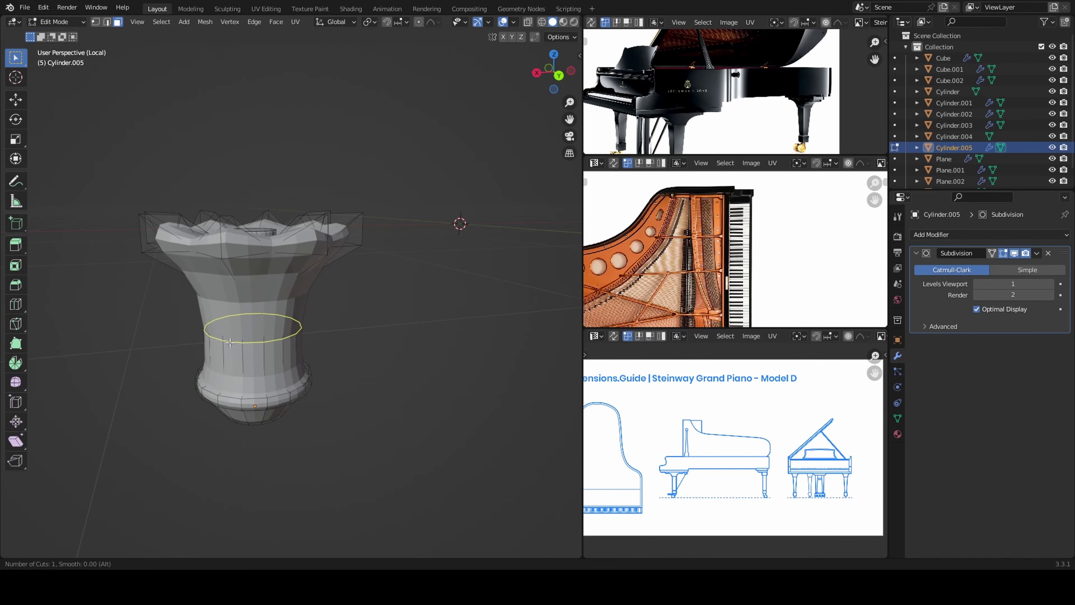
pyautogui.click(227, 378)
pyautogui.hotkey('ctrl', '3')
# Return to object mode, leave local view, and place the piece beside the piano.
pyautogui.press('Tab')
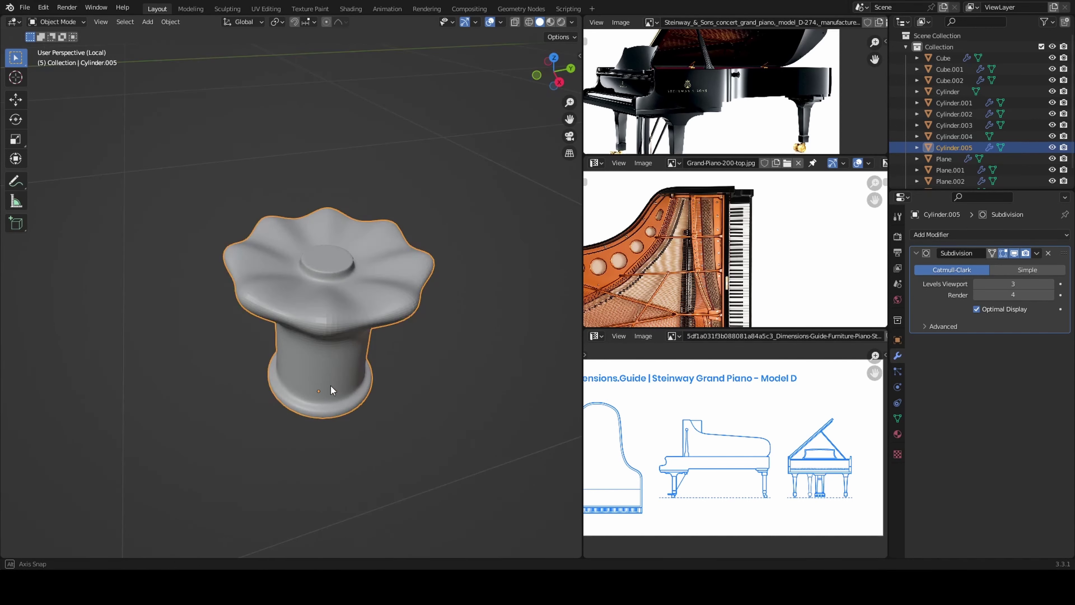
pyautogui.press('KP_Divide')
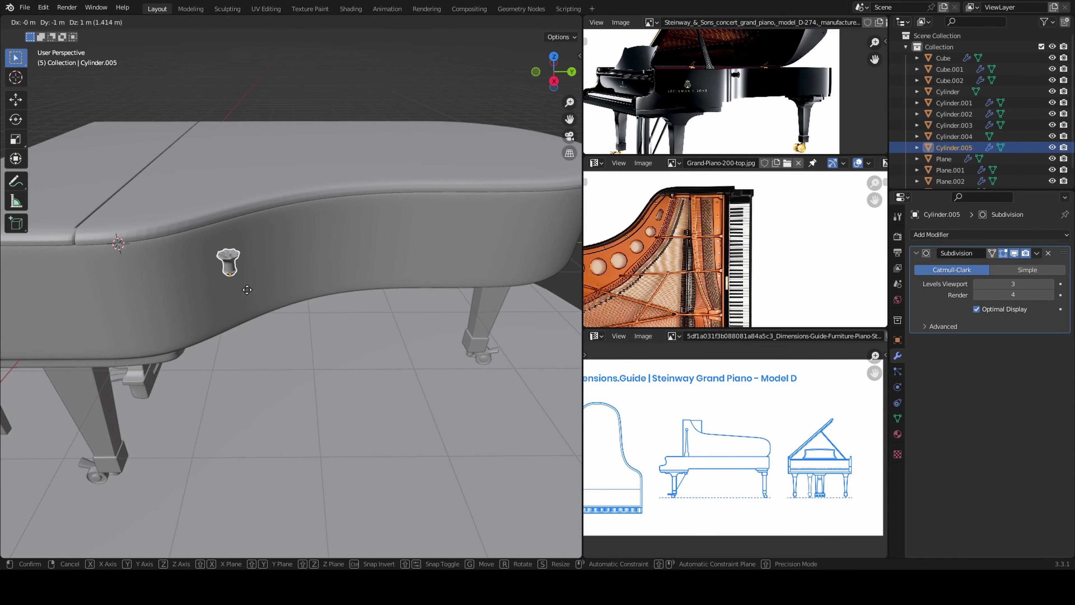
pyautogui.click(247, 290)
pyautogui.moveTo(416, 252)
pyautogui.mouseDown(button='middle')
pyautogui.moveTo(382, 274)
pyautogui.moveTo(93, 217)
pyautogui.mouseUp(button='middle')
# Rotate Cylinder.005 90° about the Y axis.
pyautogui.press('r')
pyautogui.press('y')
pyautogui.press('9')
pyautogui.press('0')
pyautogui.press('Return')
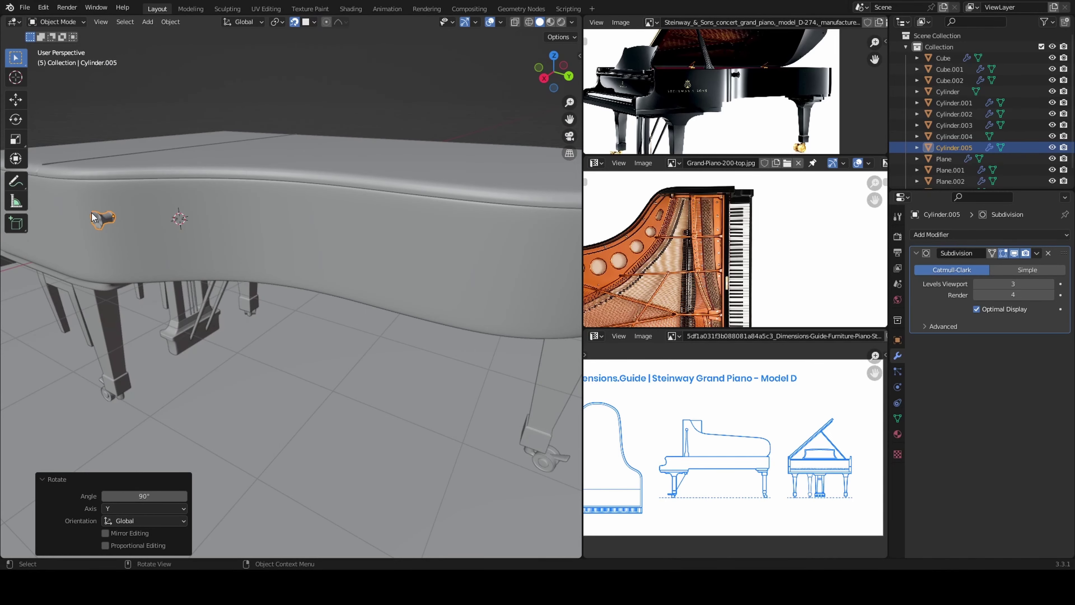
# Set snapping to Face Project and snap the piece onto the piano case's curved side.
pyautogui.press('g')
pyautogui.click(268, 281)
pyautogui.moveTo(268, 281); pyautogui.dragTo(318, 296, button='middle')
pyautogui.click(314, 22)
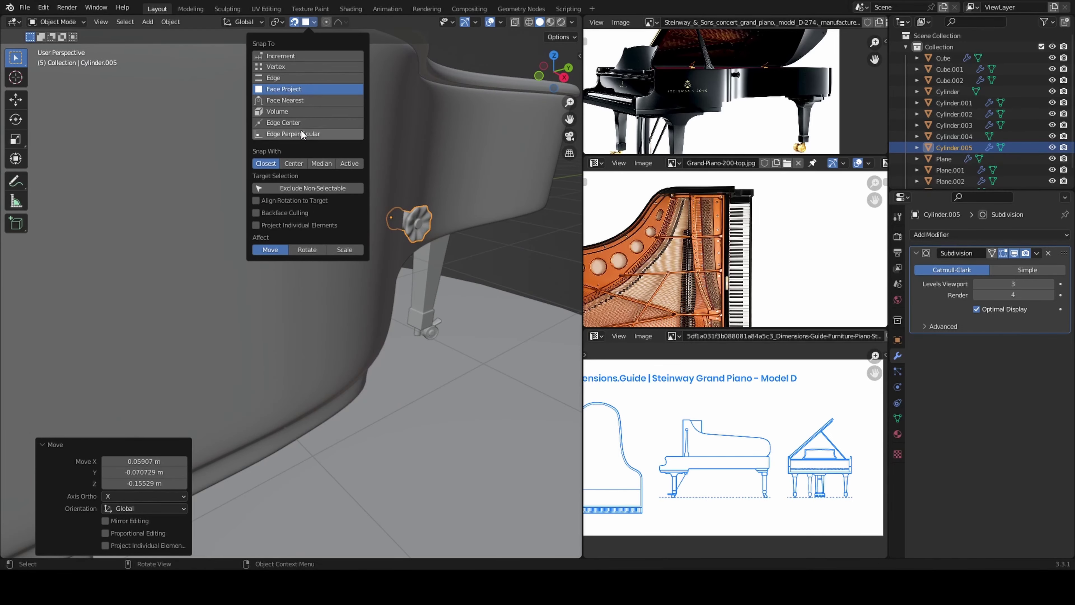
pyautogui.press('g')
pyautogui.click(422, 197)
pyautogui.moveTo(423, 197); pyautogui.dragTo(296, 254, button='middle')
# Tint the white keys' (Cube) Base Color off-white.
pyautogui.scroll(-3, 296, 254)
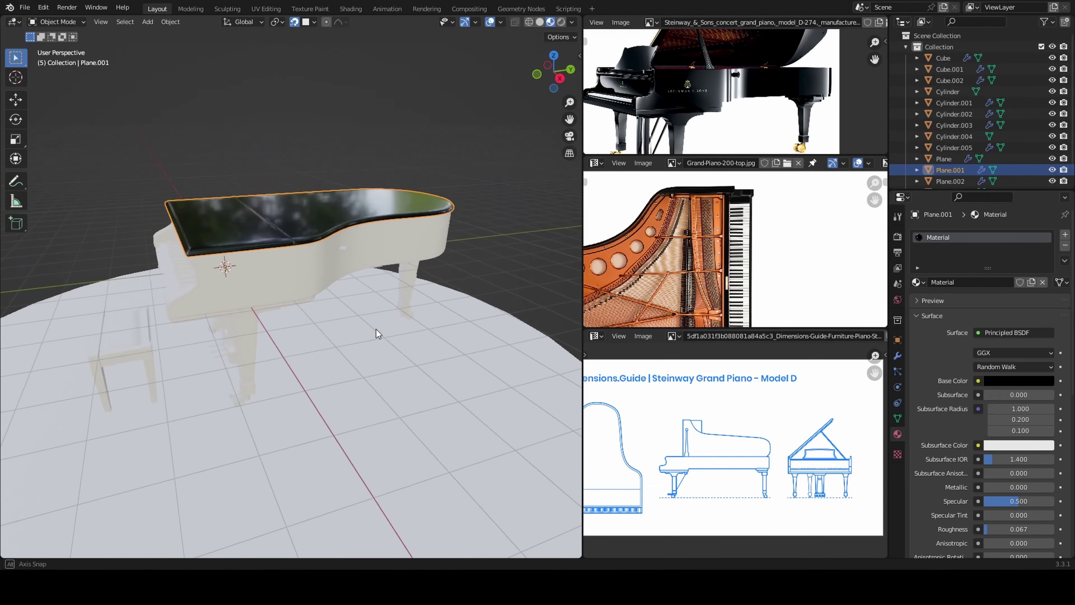
pyautogui.click(140, 322)
pyautogui.moveTo(372, 329); pyautogui.dragTo(423, 322, button='middle')
pyautogui.click(275, 237)
pyautogui.moveTo(276, 237)
pyautogui.mouseDown(button='middle')
pyautogui.moveTo(254, 262)
pyautogui.moveTo(263, 328)
pyautogui.moveTo(271, 322)
pyautogui.mouseUp(button='middle')
pyautogui.click(253, 262)
pyautogui.scroll(5, 262, 296)
pyautogui.click(271, 322)
pyautogui.click(998, 380)
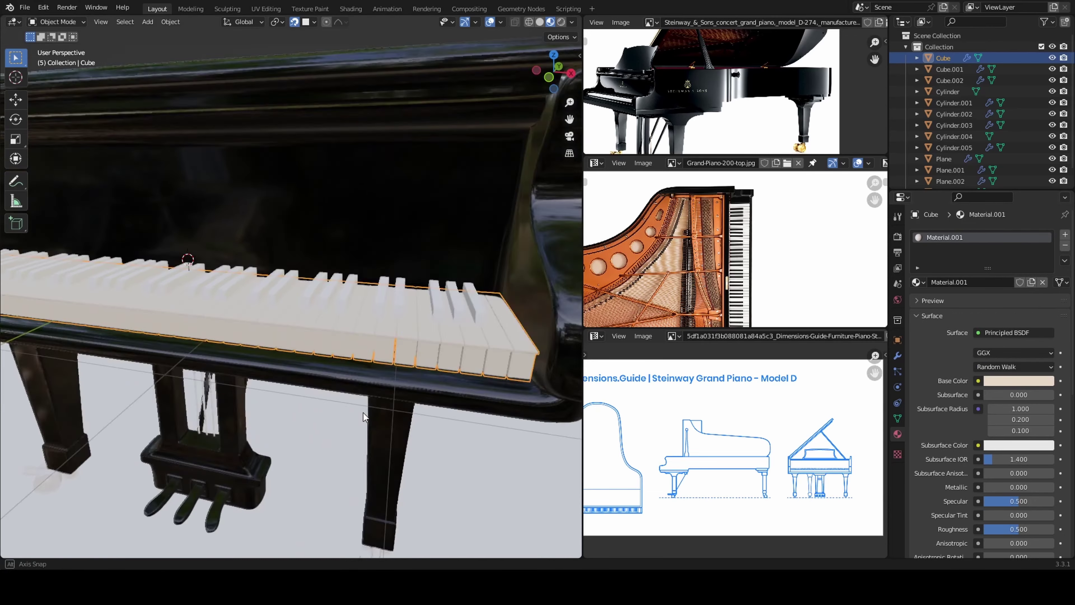
pyautogui.moveTo(363, 412); pyautogui.dragTo(361, 377, button='middle')
pyautogui.scroll(-5, 360, 377)
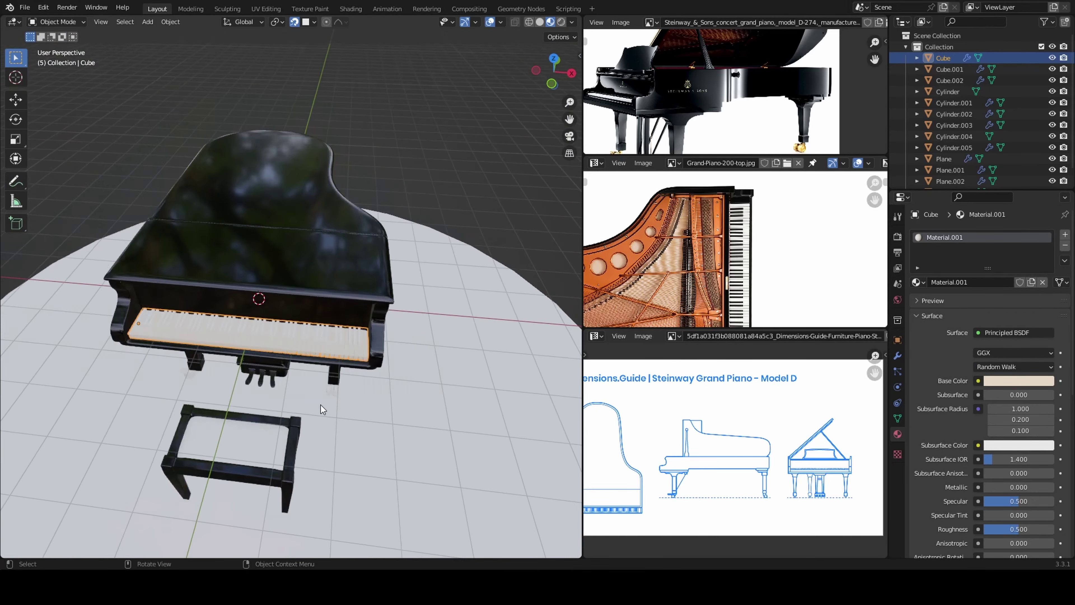
pyautogui.scroll(5, 321, 405)
# Make the black keys (Cube.001) a very dark red with Roughness 0.783.
pyautogui.click(949, 69)
pyautogui.click(1018, 380)
pyautogui.click(988, 295)
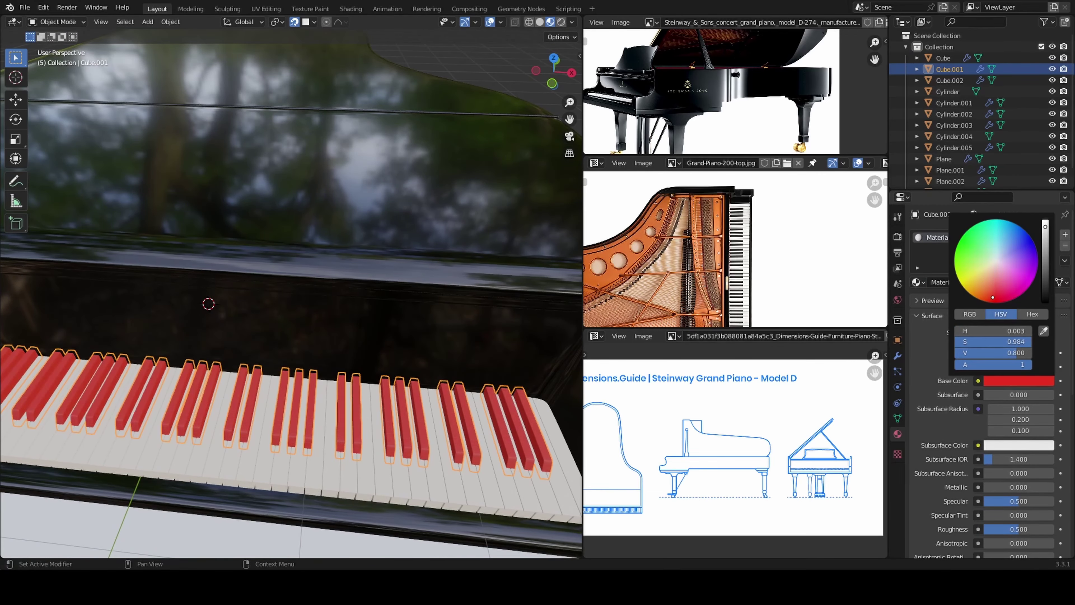
pyautogui.moveTo(1045, 238); pyautogui.dragTo(1045, 289)
pyautogui.scroll(-5, 254, 360)
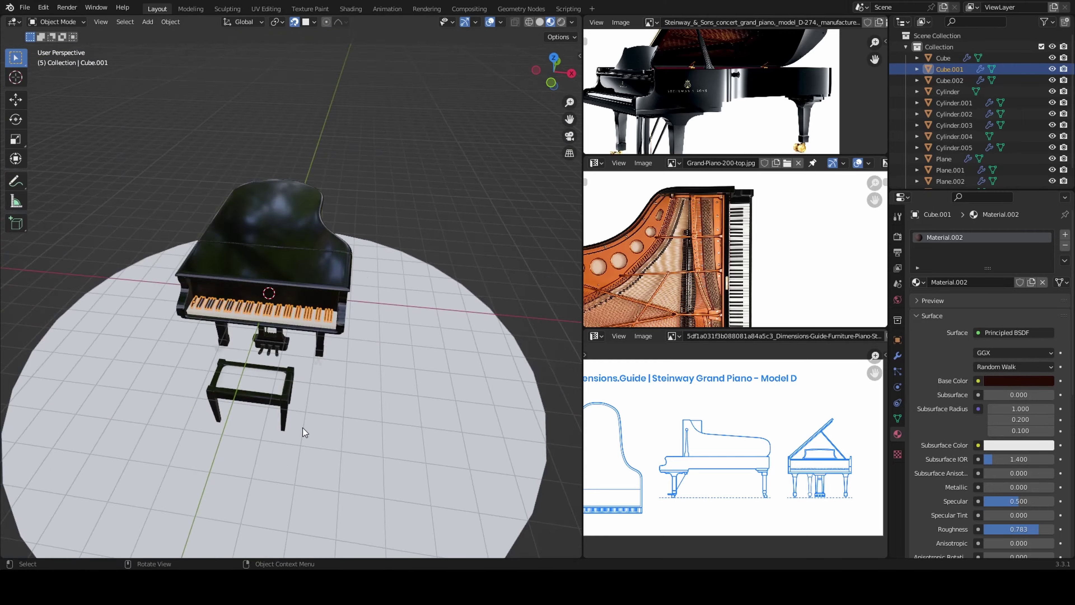
pyautogui.scroll(8, 254, 360)
# Select the pedal lyre rods to give them gold metallic Material.003 with Metallic 1.
pyautogui.click(282, 381)
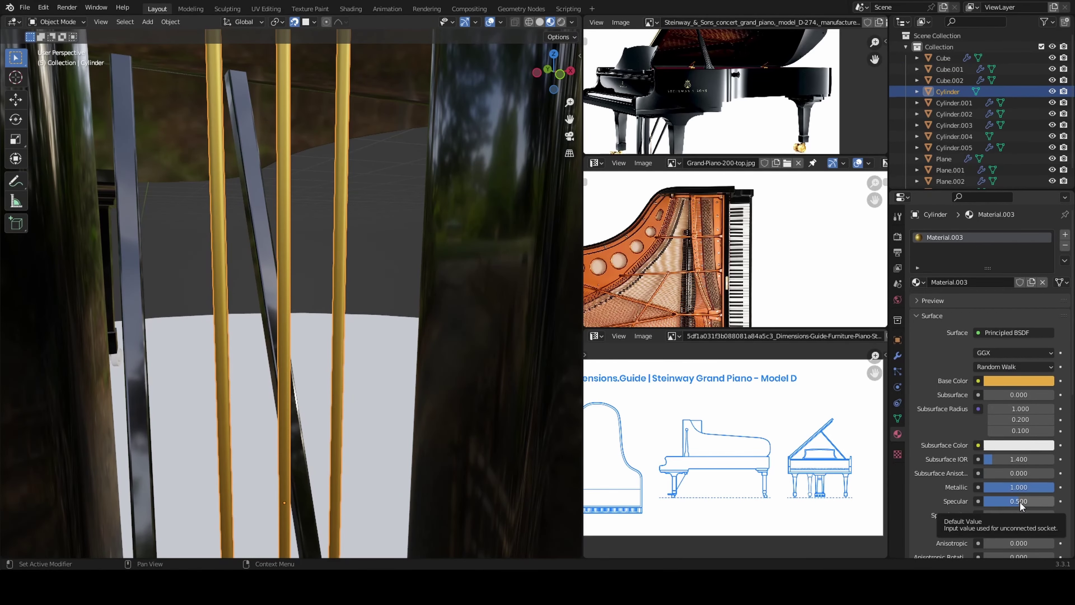
pyautogui.scroll(-5, 292, 296)
pyautogui.scroll(8, 292, 296)
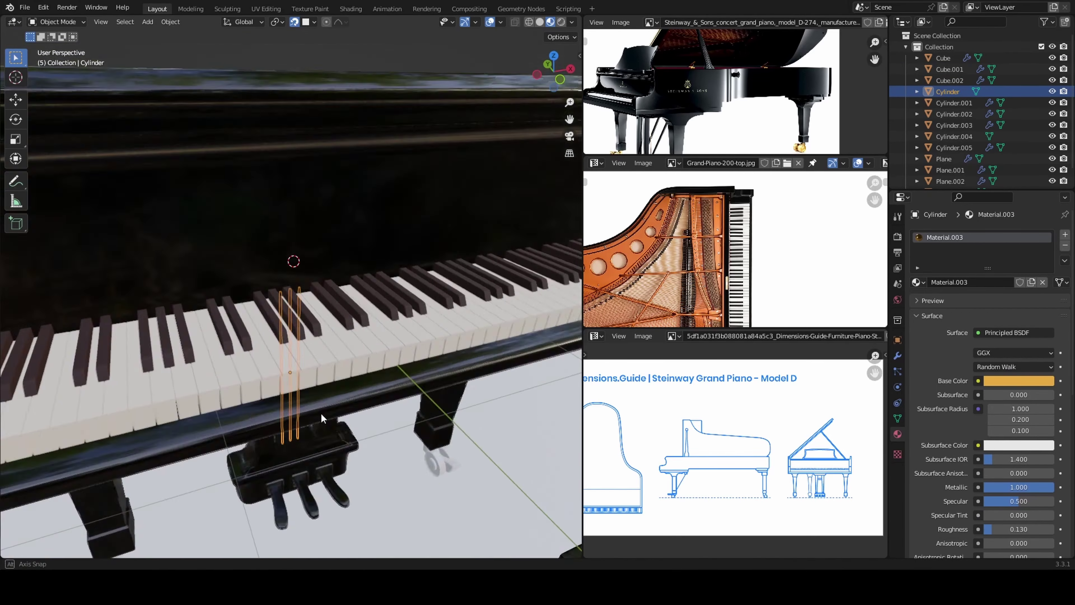
# Assign the gold Material.003 to the caster wheel Cylinder.001.
pyautogui.click(459, 464)
pyautogui.click(916, 282)
pyautogui.click(930, 331)
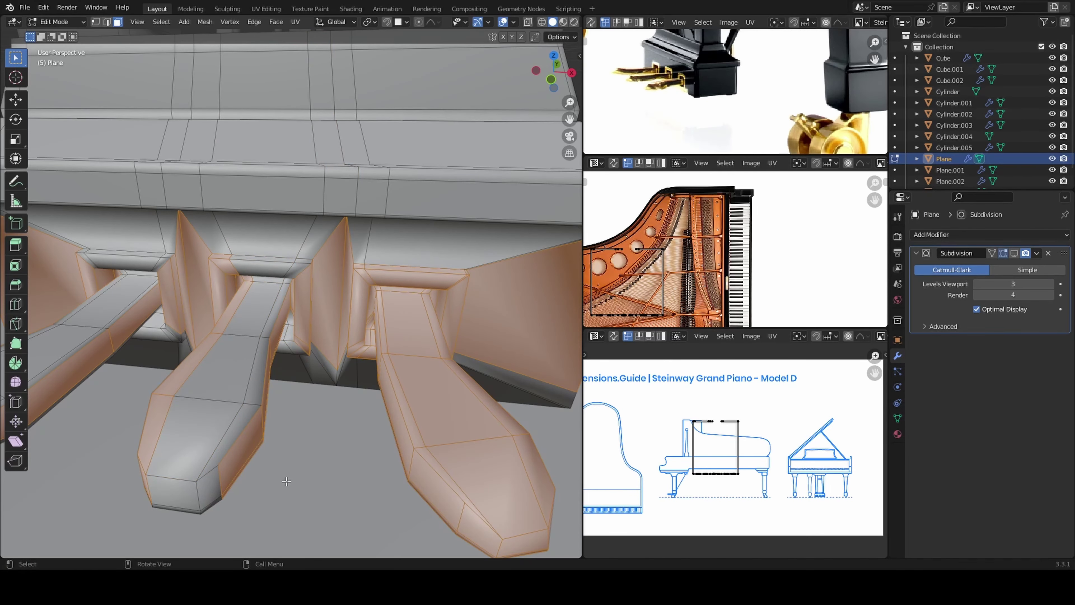
# Select and edit the loops and faces around the pedal openings, then return to object mode.
pyautogui.keyDown('alt'); pyautogui.click(308, 267); pyautogui.keyUp('alt')
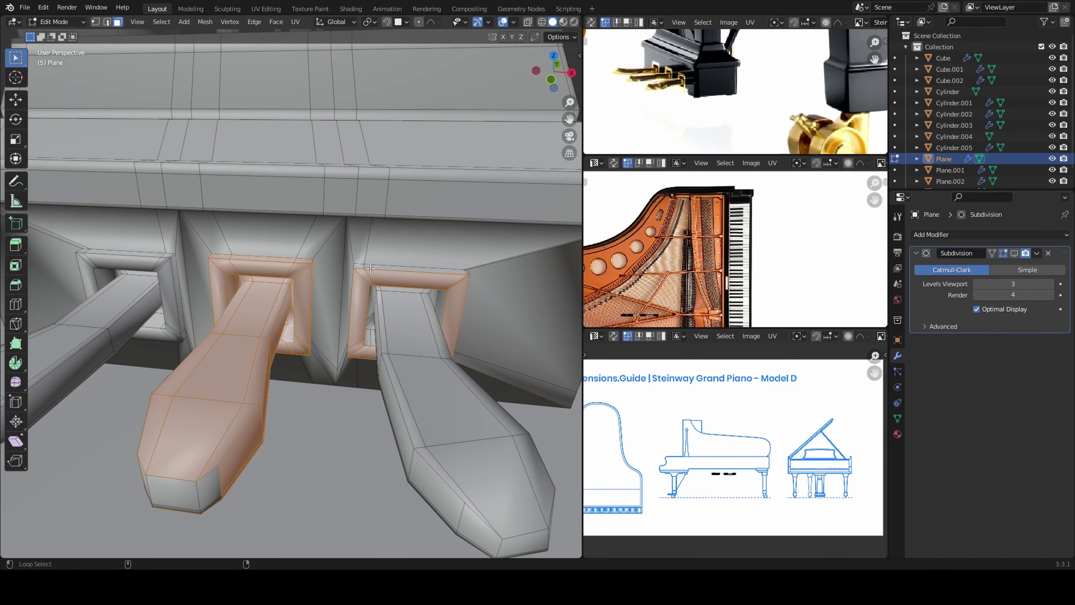
pyautogui.scroll(5, 402, 236)
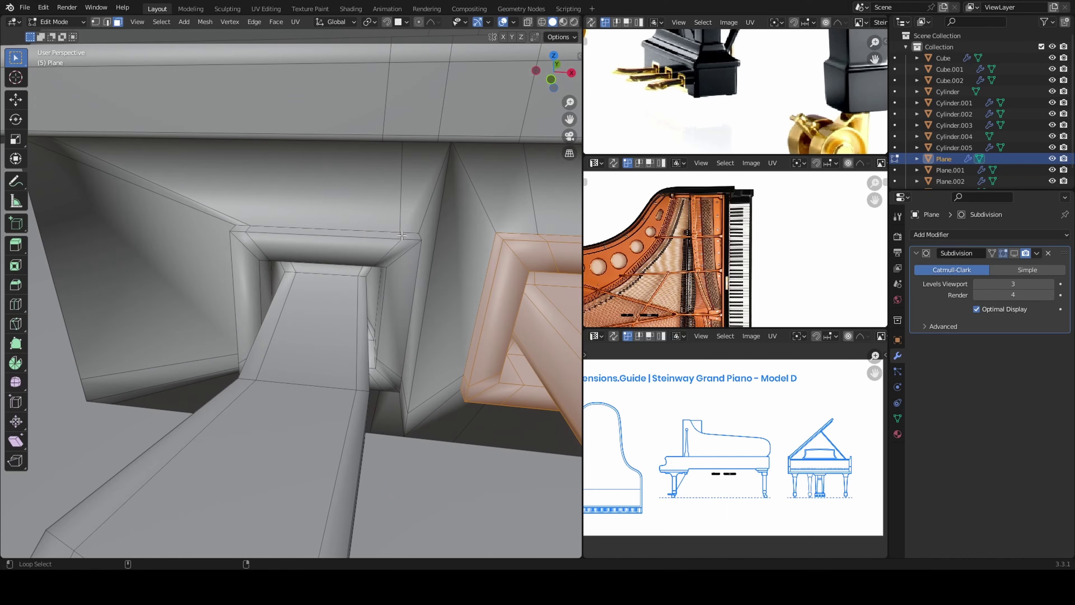
pyautogui.moveTo(358, 323); pyautogui.dragTo(259, 272, button='middle')
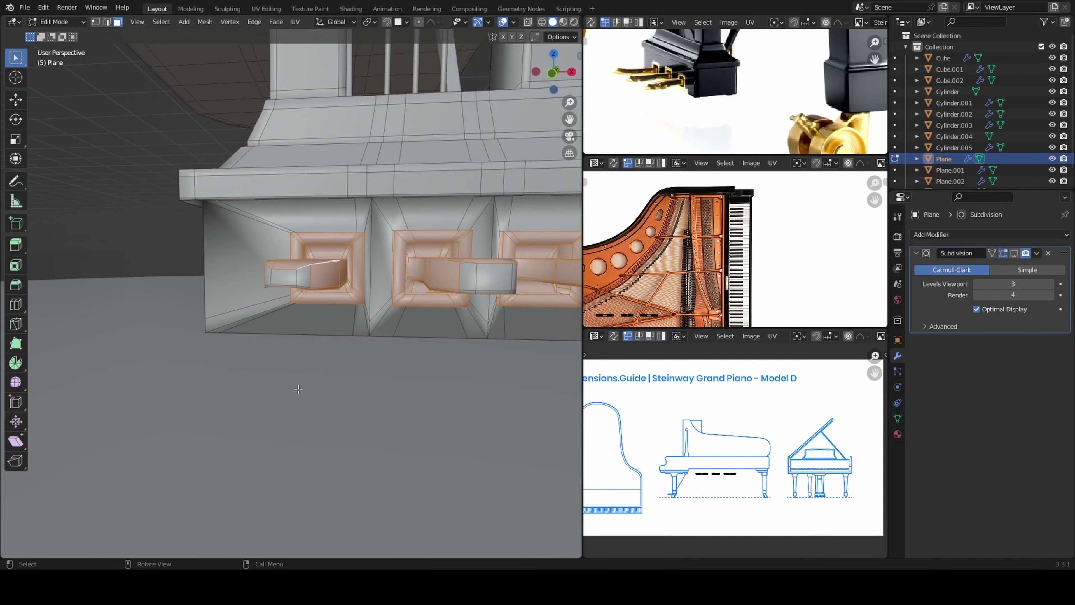
pyautogui.keyDown('shift'); pyautogui.click(259, 272); pyautogui.keyUp('shift')
pyautogui.scroll(-3, 259, 271)
pyautogui.moveTo(259, 272)
pyautogui.mouseDown(button='middle')
pyautogui.moveTo(462, 409)
pyautogui.moveTo(441, 358)
pyautogui.mouseUp(button='middle')
pyautogui.scroll(-4, 462, 410)
pyautogui.press('Tab')
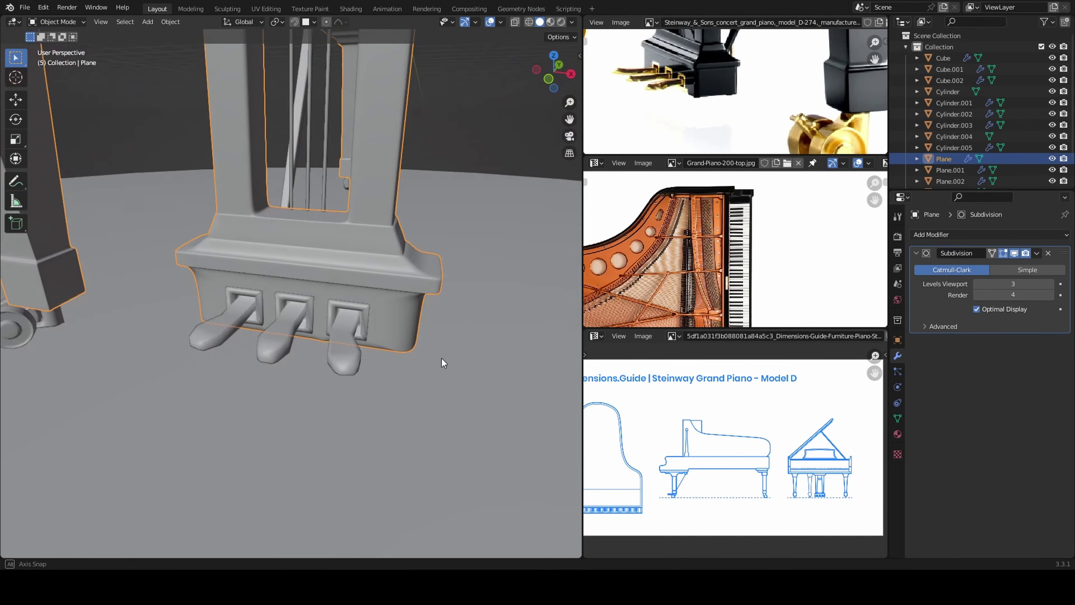
pyautogui.scroll(3, 442, 357)
# Give the bench seat a new near-black Material.004 with roughness 0.673 in Material Preview.
pyautogui.press('z')
pyautogui.click(897, 434)
pyautogui.scroll(-5, 383, 299)
pyautogui.click(234, 358)
pyautogui.moveTo(383, 299)
pyautogui.mouseDown(button='middle')
pyautogui.moveTo(233, 358)
pyautogui.moveTo(276, 365)
pyautogui.moveTo(187, 278)
pyautogui.mouseUp(button='middle')
pyautogui.scroll(-2, 234, 357)
pyautogui.click(945, 283)
pyautogui.click(1019, 380)
pyautogui.click(1044, 269)
pyautogui.moveTo(380, 313); pyautogui.dragTo(350, 338, button='middle')
pyautogui.scroll(4, 351, 338)
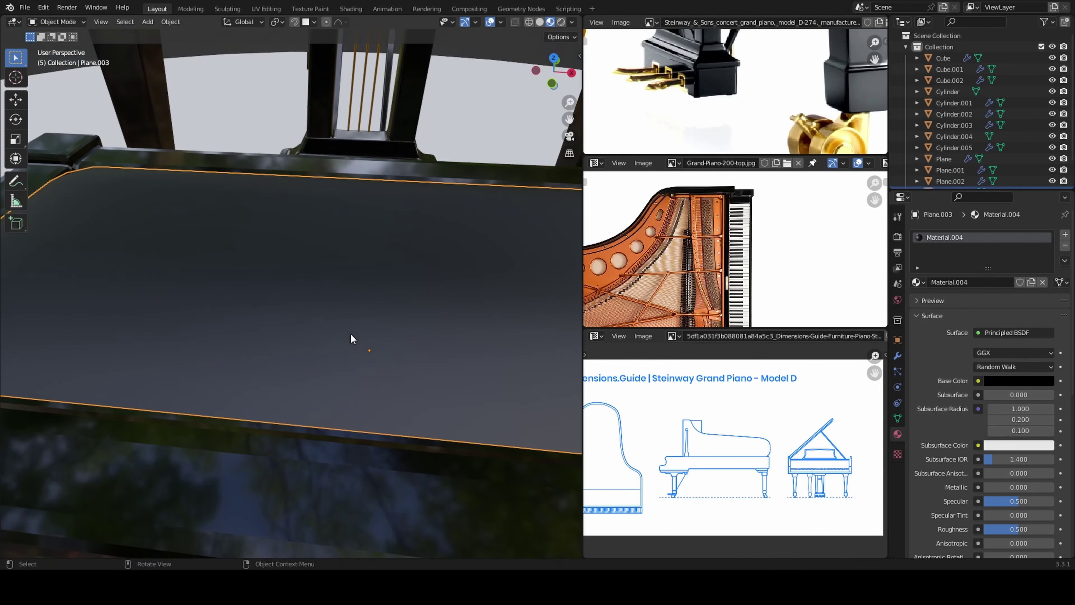
pyautogui.moveTo(1008, 529); pyautogui.dragTo(1021, 529)
# Select the keys and adjust their base colour.
pyautogui.scroll(-10, 1015, 424)
pyautogui.scroll(-5, 567, 434)
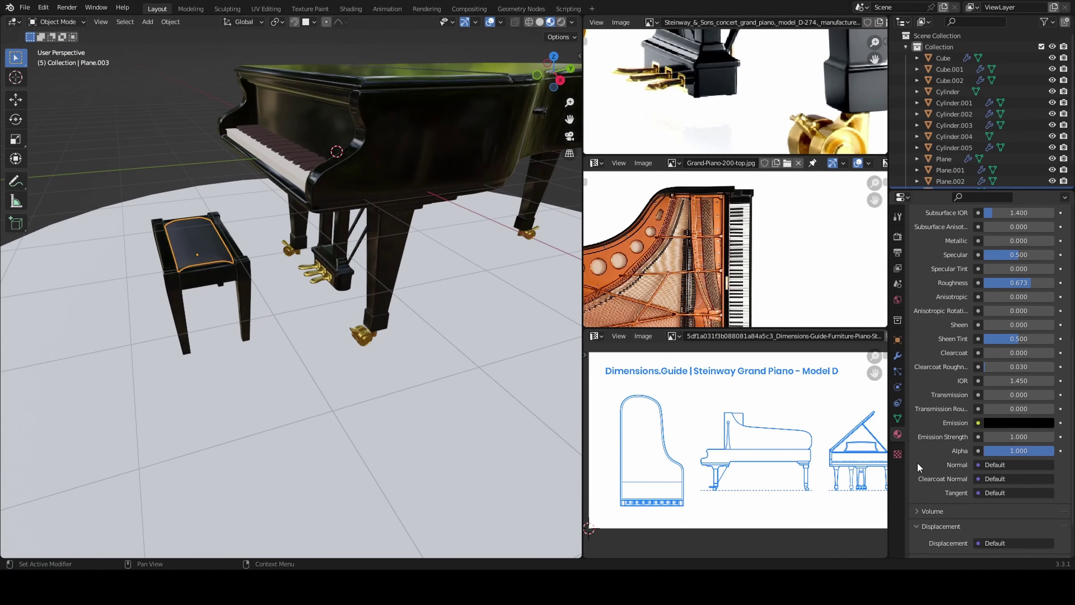
pyautogui.moveTo(566, 434)
pyautogui.mouseDown(button='middle')
pyautogui.moveTo(401, 400)
pyautogui.moveTo(485, 338)
pyautogui.moveTo(436, 426)
pyautogui.mouseUp(button='middle')
pyautogui.click(401, 400)
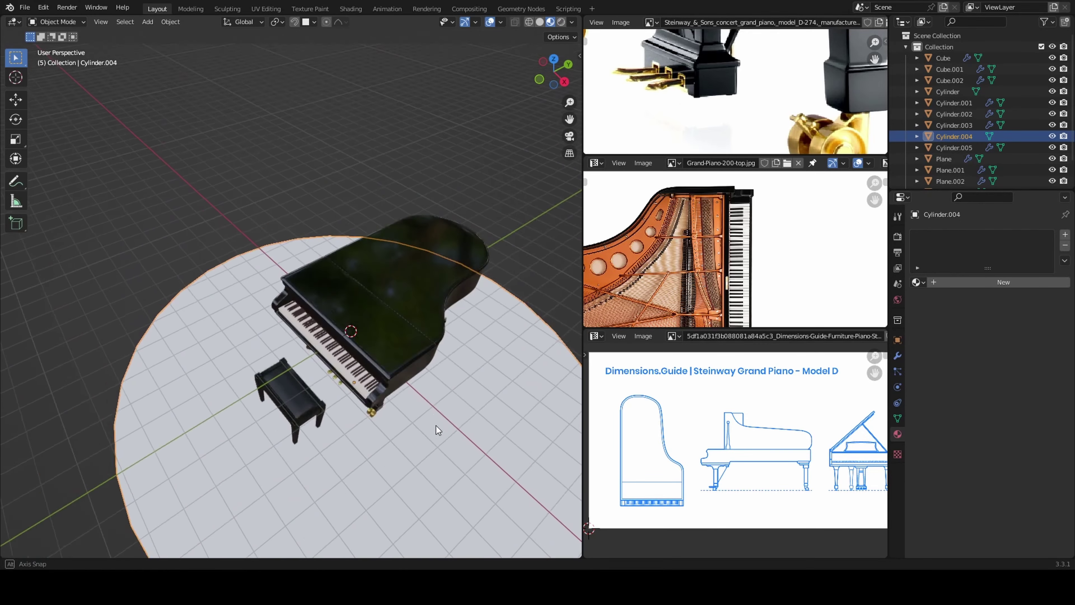
pyautogui.scroll(5, 436, 425)
pyautogui.click(372, 406)
pyautogui.click(1018, 380)
# Select the round stage and orbit to view the whole shaded piano.
pyautogui.scroll(-5, 395, 312)
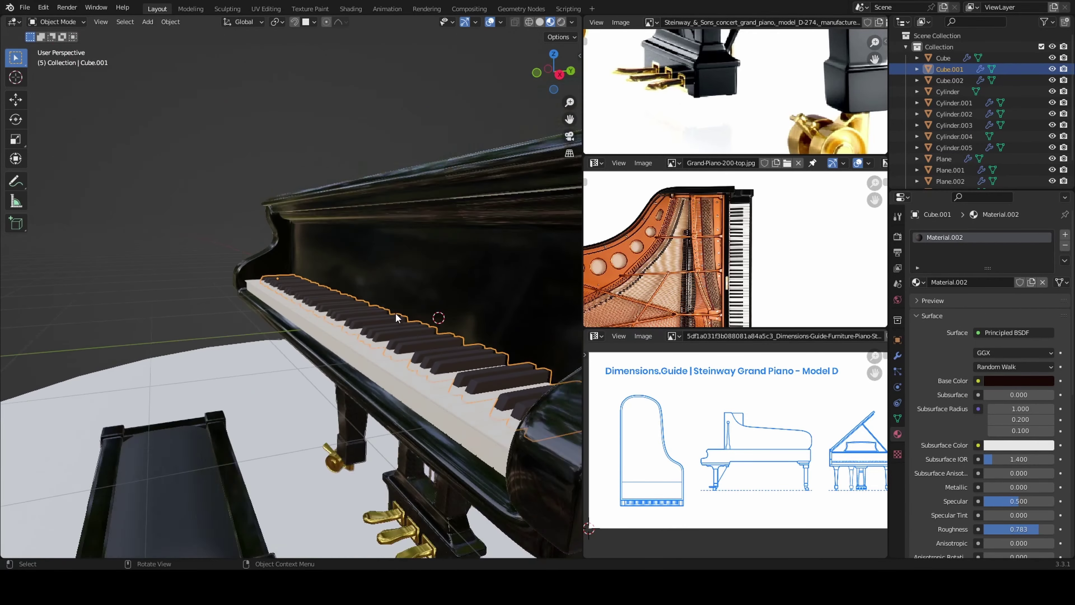
pyautogui.scroll(3, 395, 313)
pyautogui.click(328, 366)
pyautogui.moveTo(327, 367)
pyautogui.mouseDown(button='middle')
pyautogui.moveTo(359, 343)
pyautogui.moveTo(428, 377)
pyautogui.moveTo(391, 330)
pyautogui.moveTo(390, 390)
pyautogui.moveTo(439, 395)
pyautogui.mouseUp(button='middle')
pyautogui.scroll(-6, 359, 342)
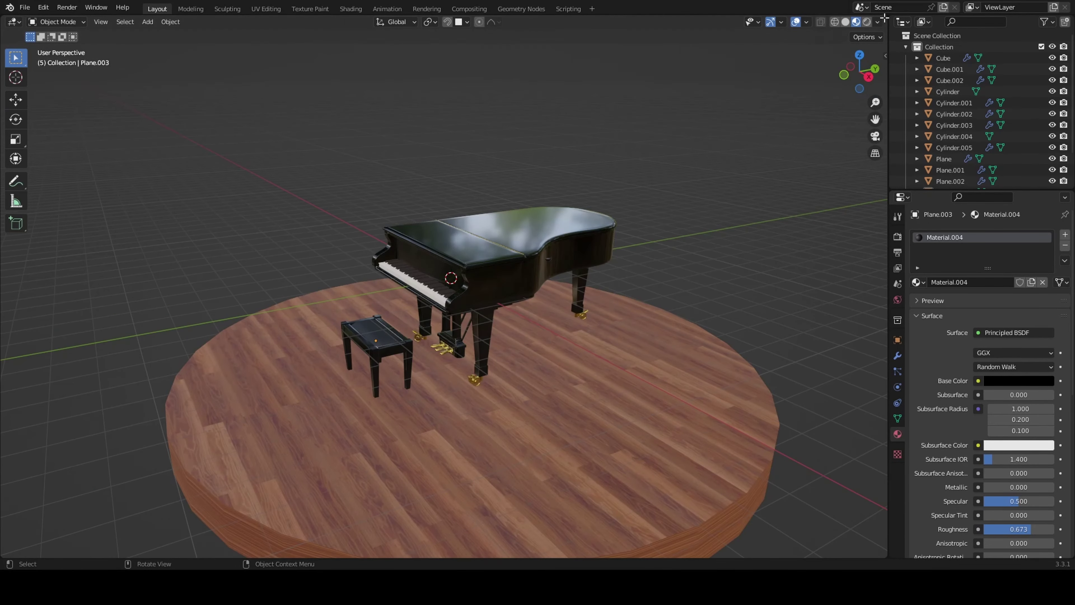
# Split the viewport, add a camera, and lock Camera to View to frame the piano.
pyautogui.moveTo(885, 18); pyautogui.dragTo(336, 169)
pyautogui.click(845, 22)
pyautogui.hotkey('shift', 'a')
pyautogui.click(609, 491)
pyautogui.press('n')
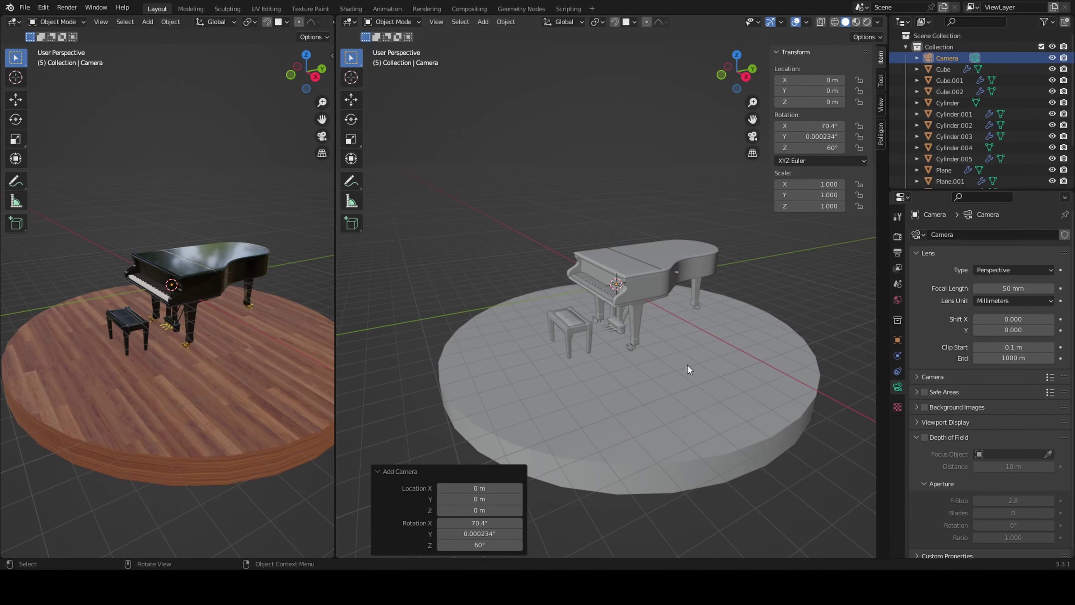
pyautogui.press('KP_0')
pyautogui.click(881, 103)
pyautogui.click(817, 192)
pyautogui.scroll(-5, 659, 395)
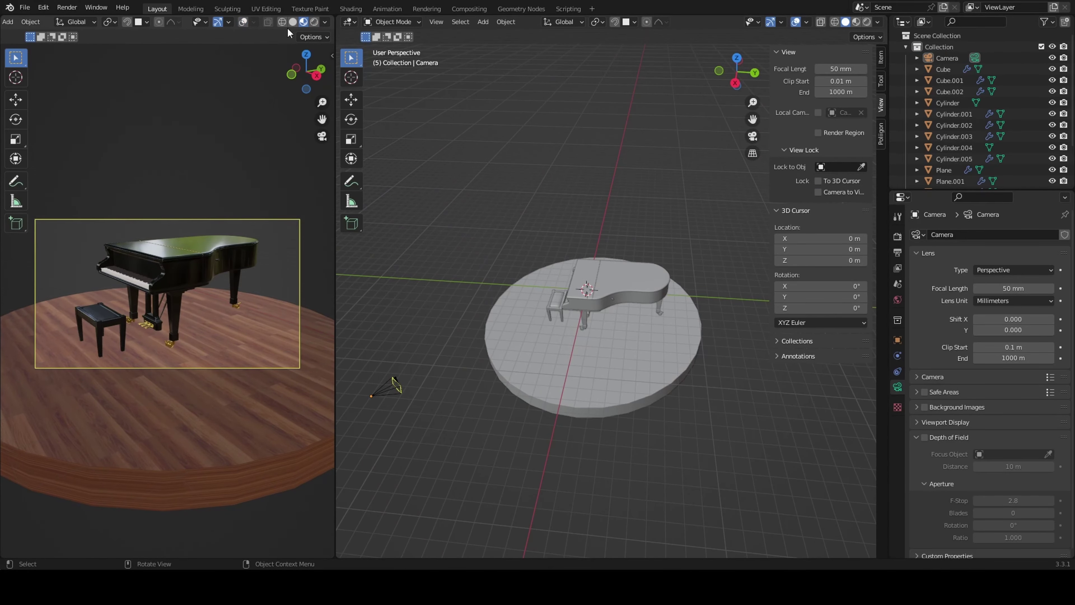
# Set the left view to Rendered shading and make the World colour black.
pyautogui.click(314, 22)
pyautogui.click(897, 299)
pyautogui.click(1019, 305)
pyautogui.moveTo(1049, 148); pyautogui.dragTo(1049, 237)
pyautogui.scroll(3, 680, 363)
# Add a spot light and raise it high above the stage.
pyautogui.hotkey('shift', 'a')
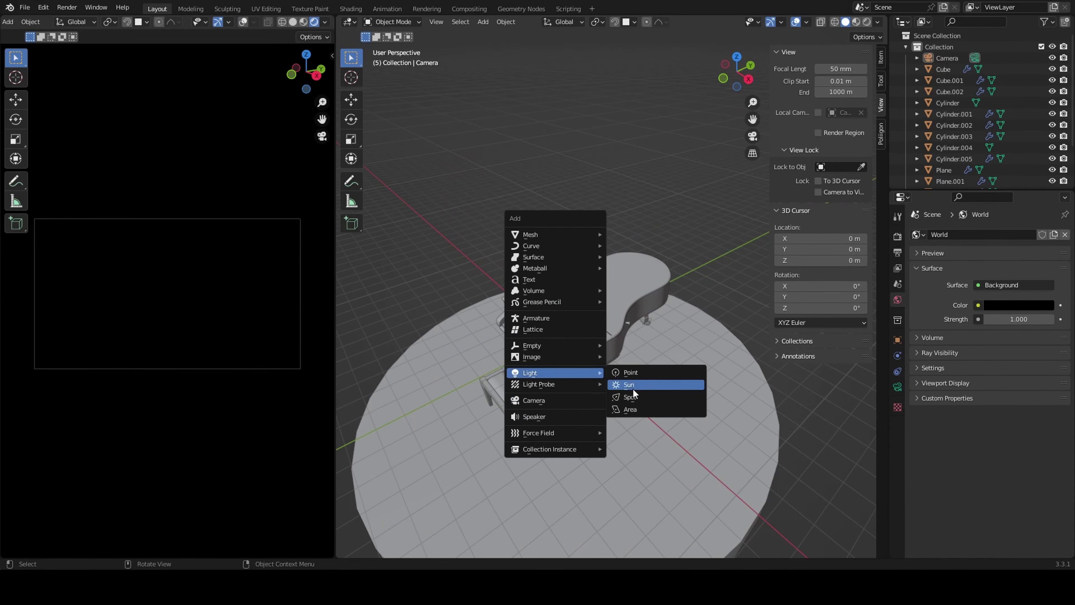
pyautogui.click(631, 397)
pyautogui.press('g')
pyautogui.press('z')
pyautogui.click(629, 205)
pyautogui.press('KP_7')
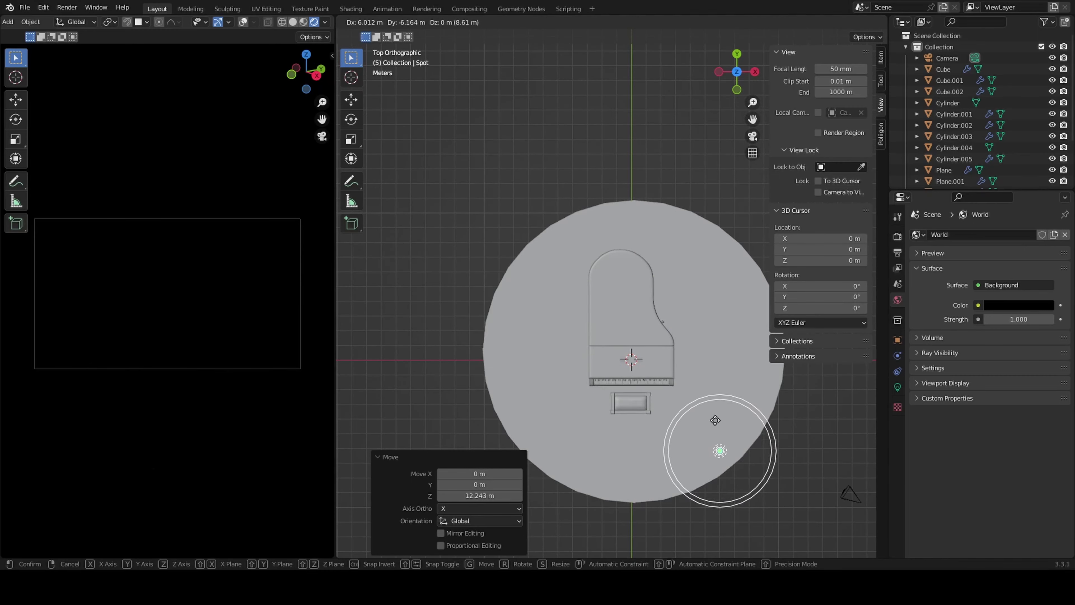
pyautogui.moveTo(689, 448)
pyautogui.mouseDown(button='middle')
pyautogui.moveTo(582, 292)
pyautogui.moveTo(542, 288)
pyautogui.mouseUp(button='middle')
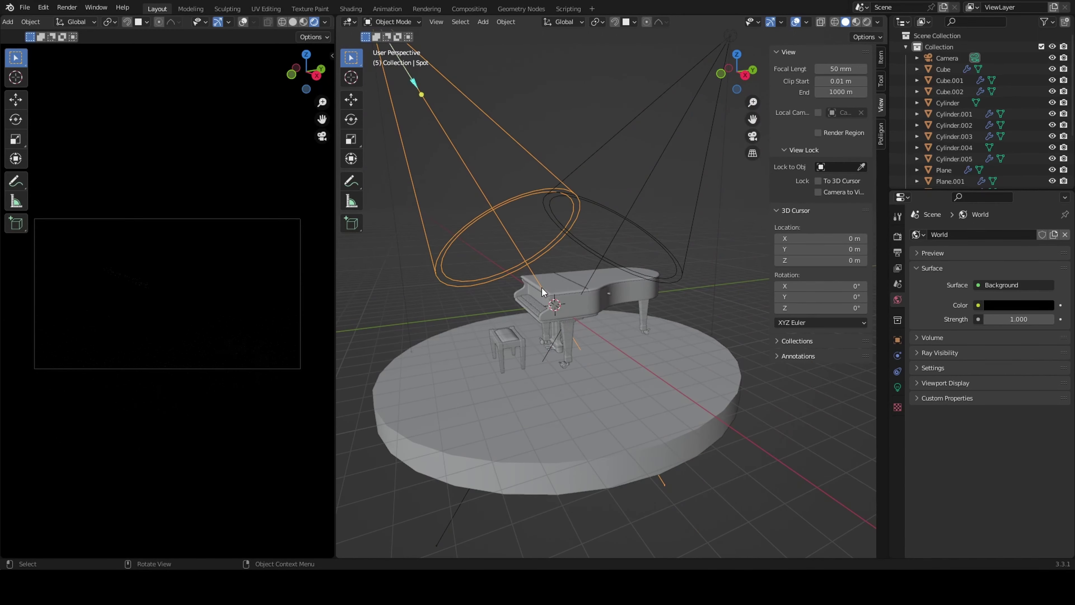
# Set the spot light's power to 5000 W and select the other spotlight.
pyautogui.click(897, 387)
pyautogui.write('5000')
pyautogui.press('Return')
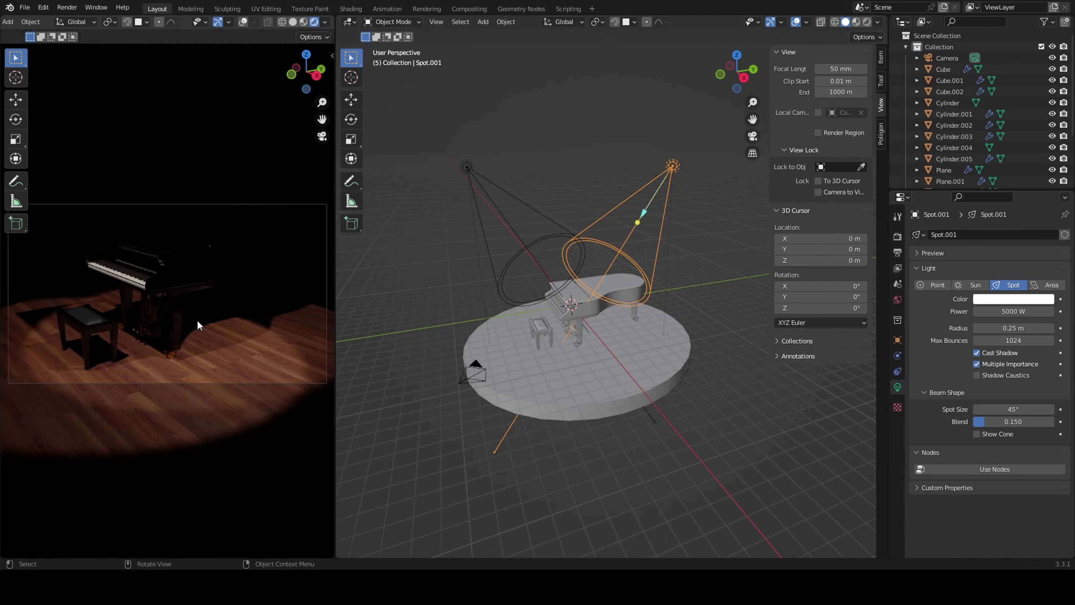
pyautogui.click(897, 236)
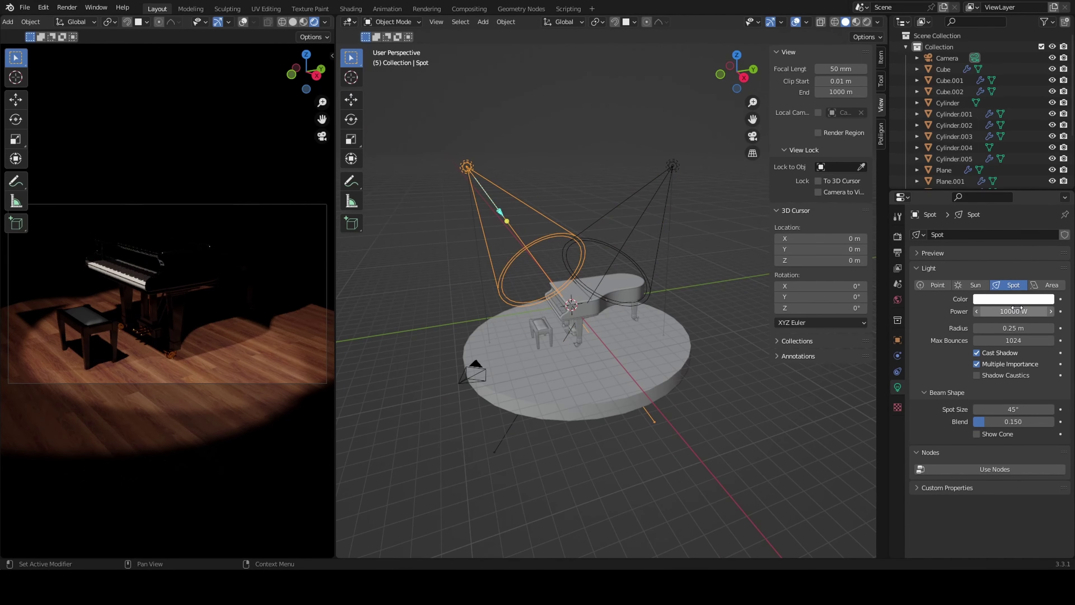
pyautogui.scroll(3, 170, 281)
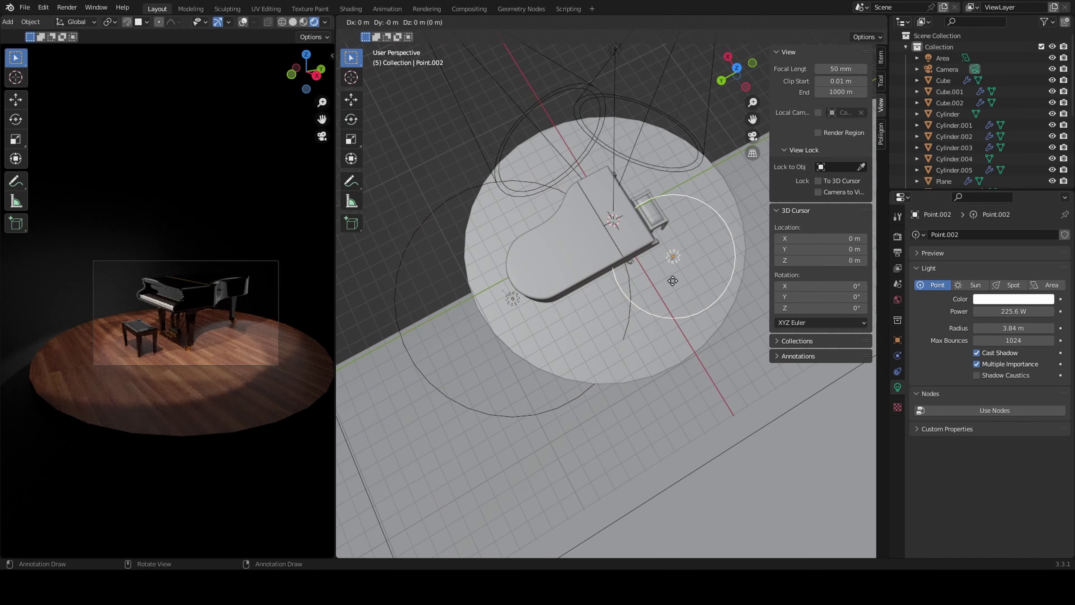
# Drop the duplicated point light in place and raise it above the stage.
pyautogui.click(591, 307)
pyautogui.moveTo(591, 308); pyautogui.dragTo(610, 321, button='middle')
pyautogui.press('g')
pyautogui.press('z')
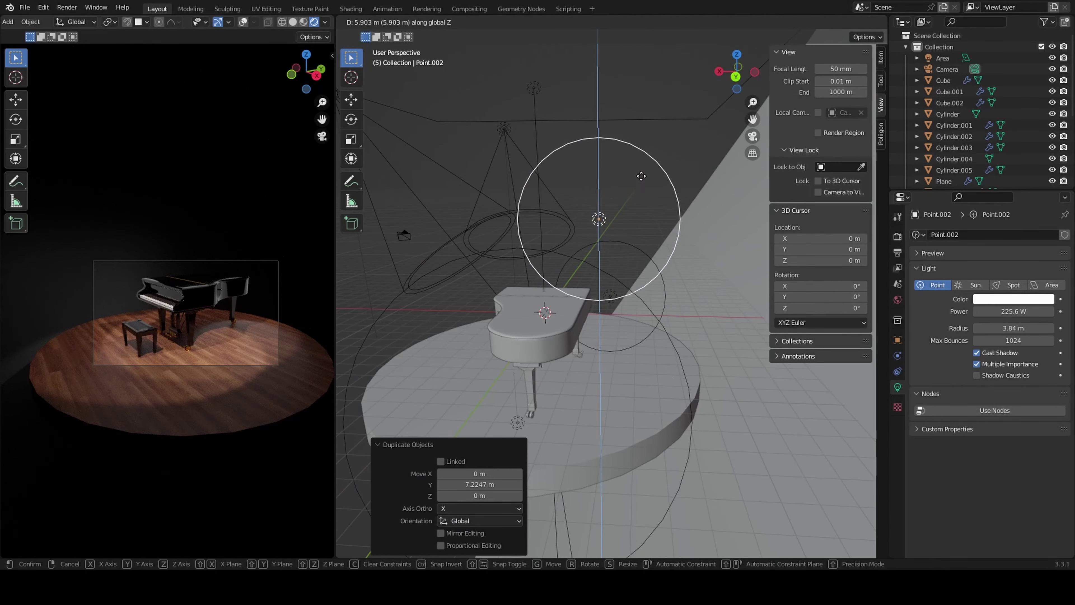
pyautogui.click(641, 175)
# Reposition the light across the stage from top view, then adjust its height.
pyautogui.press('KP_7')
pyautogui.press('g')
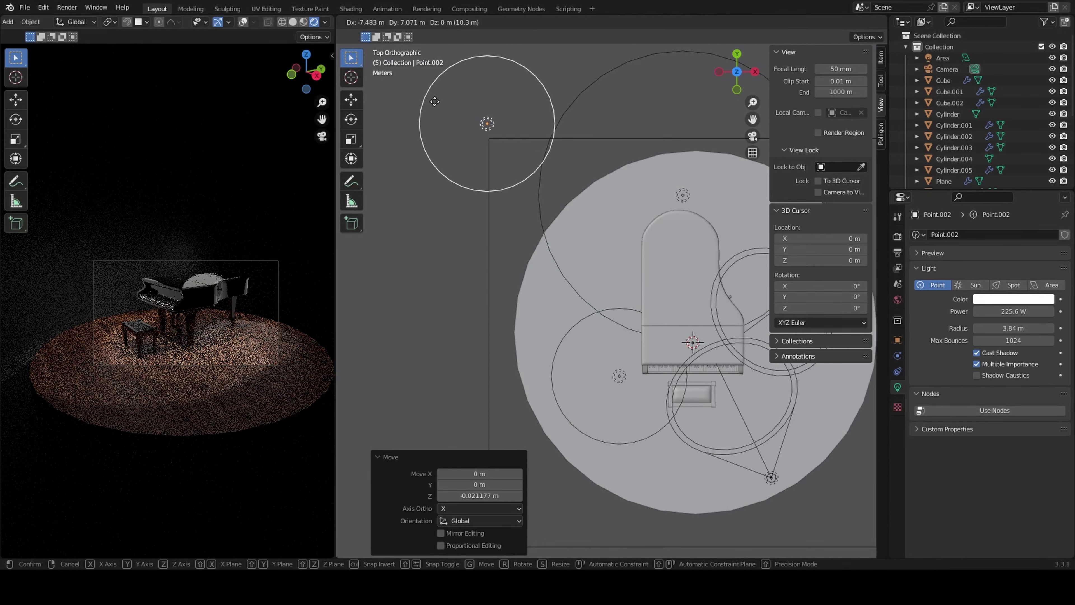
pyautogui.press('z')
pyautogui.click(434, 101)
pyautogui.moveTo(434, 102); pyautogui.dragTo(466, 163, button='middle')
pyautogui.press('g')
pyautogui.press('z')
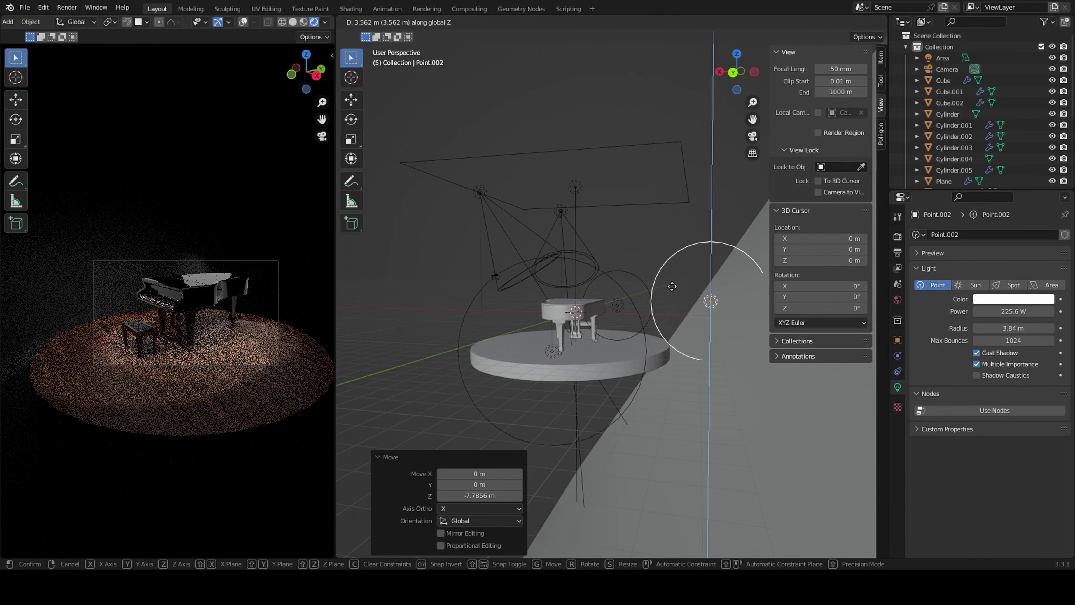
pyautogui.click(672, 286)
# Reselect the point light and move it beside the piano in top and perspective views.
pyautogui.moveTo(672, 286); pyautogui.dragTo(719, 423, button='middle')
pyautogui.click(731, 463)
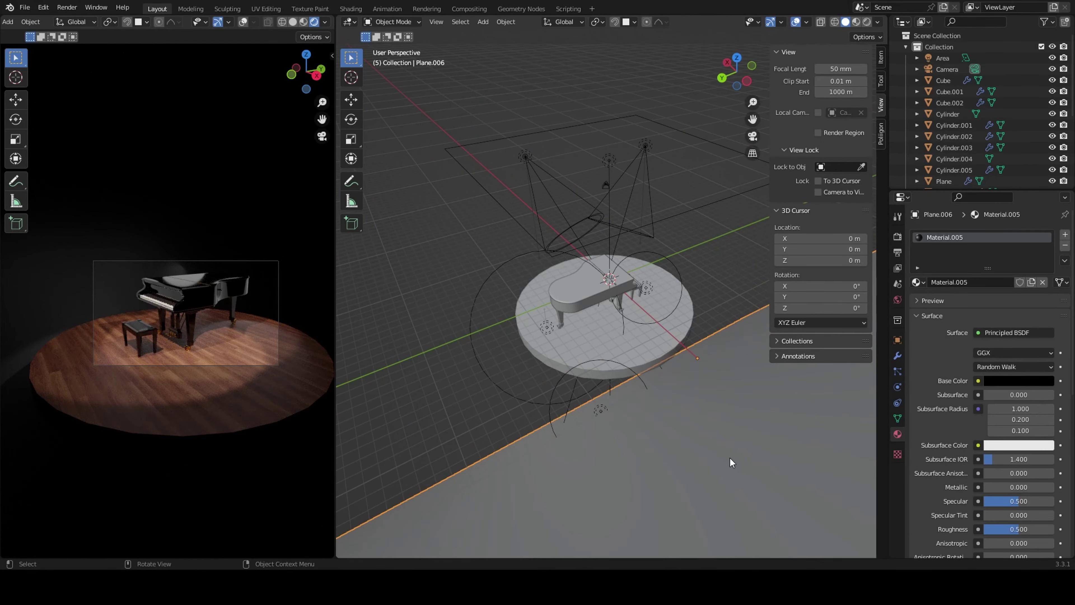
pyautogui.click(519, 404)
pyautogui.press('KP_7')
pyautogui.press('g')
pyautogui.click(437, 307)
pyautogui.moveTo(437, 307); pyautogui.dragTo(478, 250, button='middle')
pyautogui.press('g')
pyautogui.press('z')
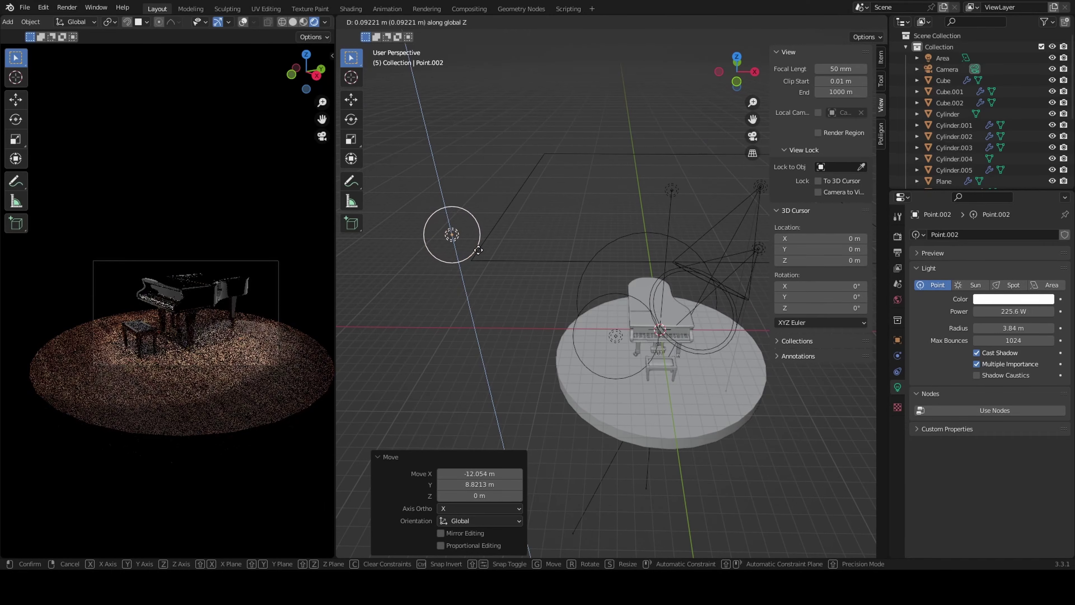
pyautogui.click(478, 250)
# Enlarge the light slightly, then shift it across the stage and readjust its height.
pyautogui.moveTo(478, 250); pyautogui.dragTo(487, 258)
pyautogui.press('KP_7')
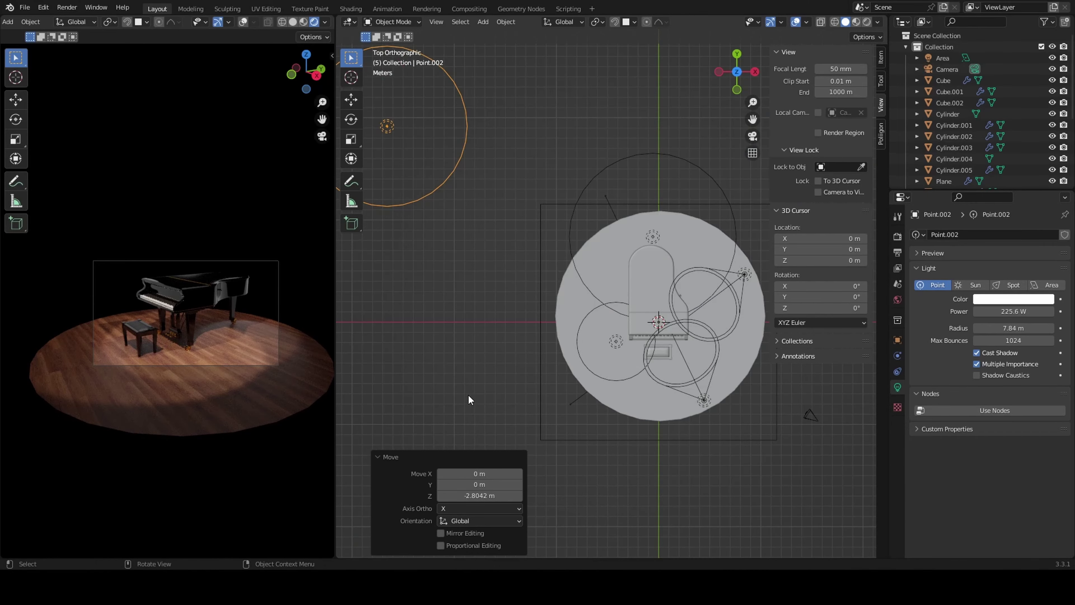
pyautogui.press('g')
pyautogui.click(434, 339)
pyautogui.moveTo(434, 339); pyautogui.dragTo(442, 222, button='middle')
pyautogui.press('g')
pyautogui.press('z')
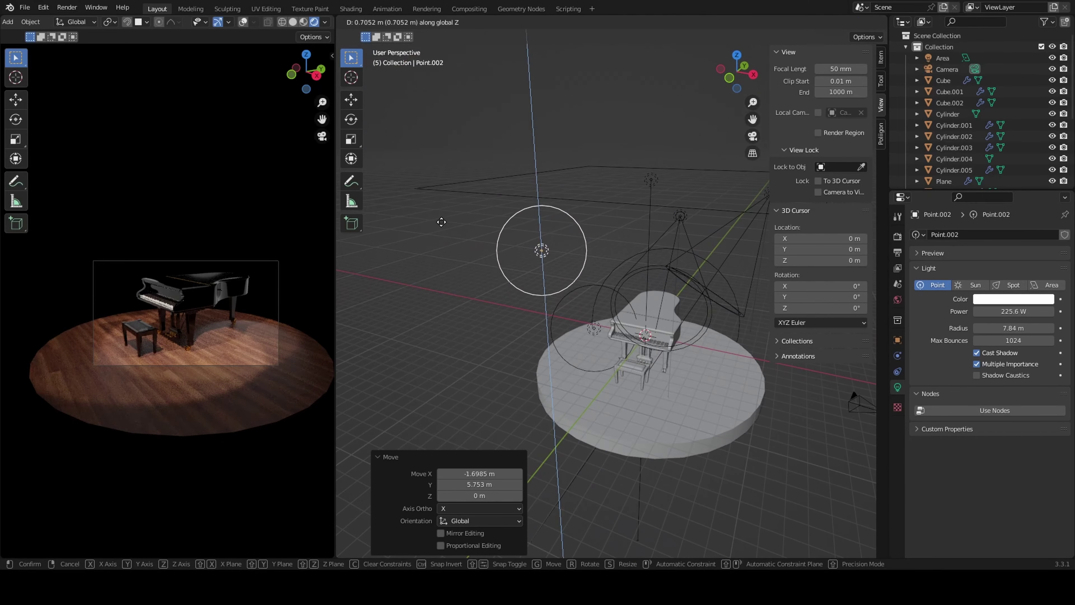
pyautogui.click(441, 222)
# Fine-tune the light's height and Y position, and widen its radius to 8.91 m.
pyautogui.press('g')
pyautogui.press('z')
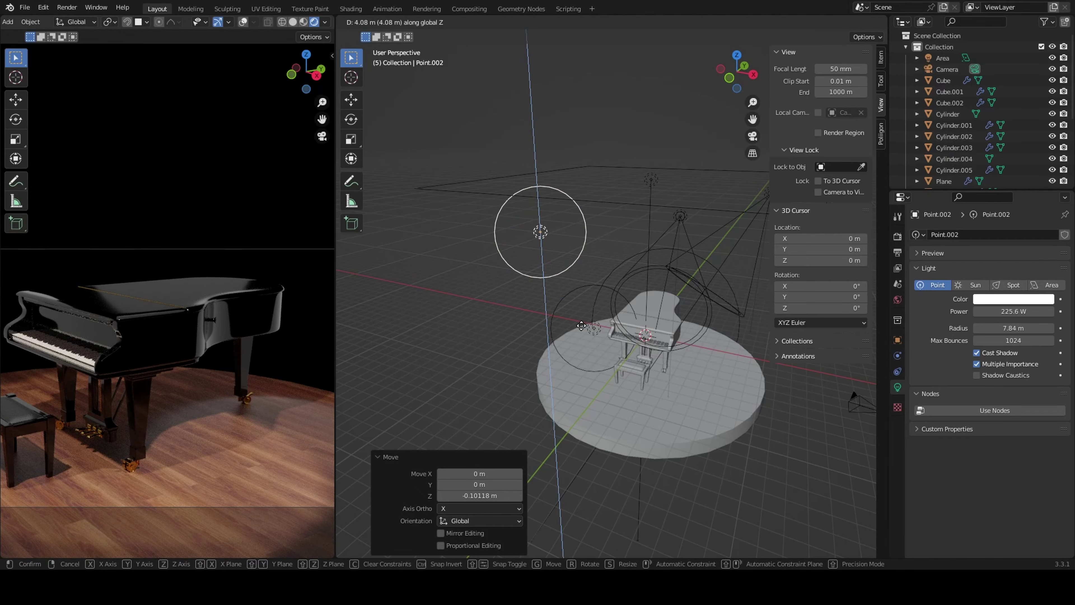
pyautogui.click(575, 330)
pyautogui.press('g')
pyautogui.press('y')
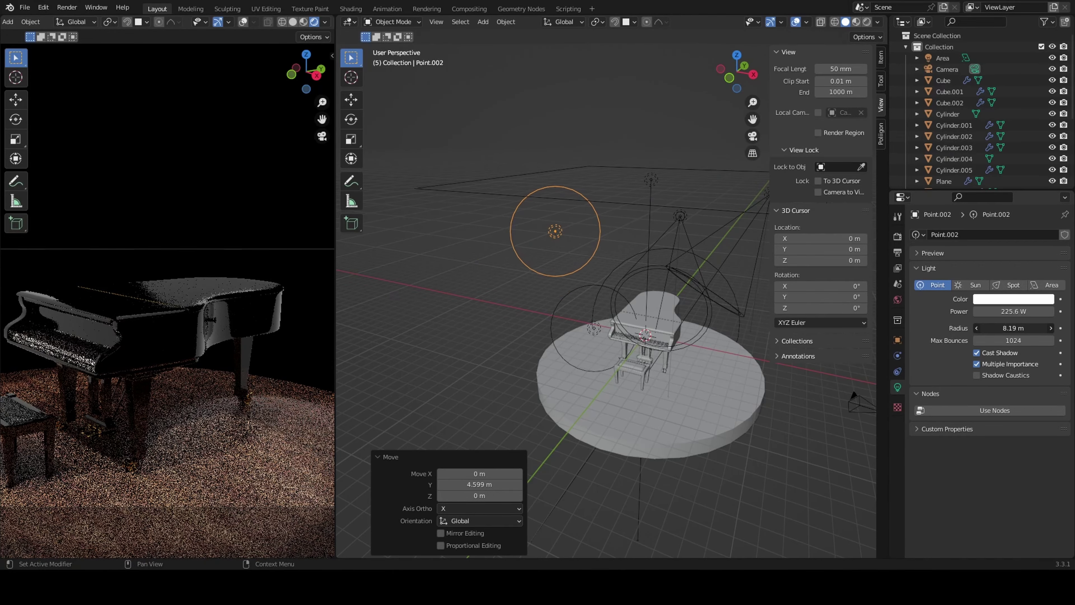
pyautogui.moveTo(1014, 328); pyautogui.dragTo(1028, 328)
pyautogui.scroll(-4, 523, 444)
pyautogui.scroll(-3, 550, 447)
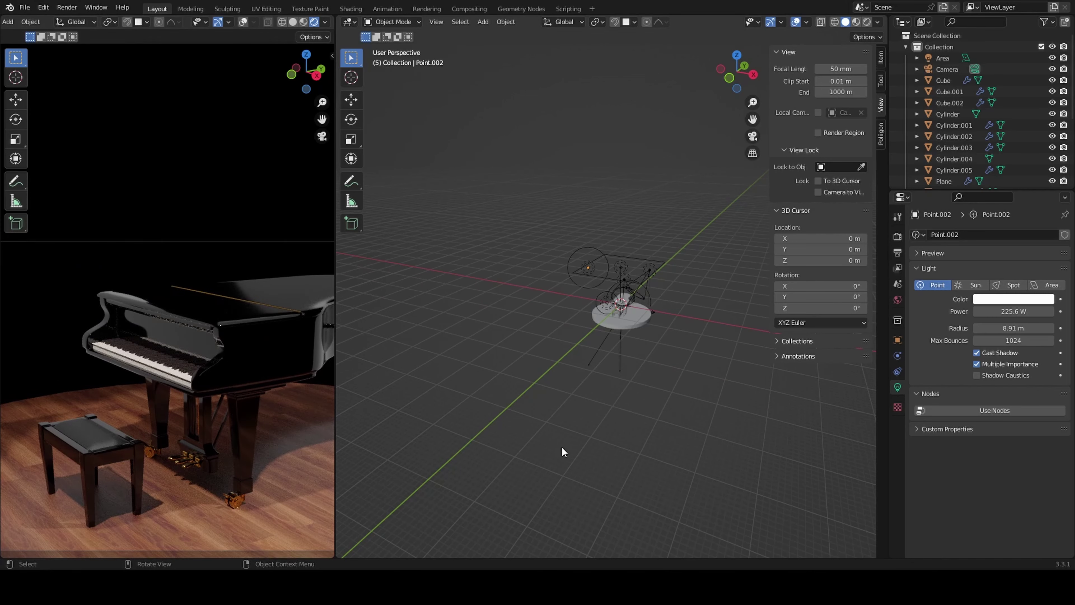
# Import SaS_logo_gold as an image plane, scale it to about a third, and shift it along X.
pyautogui.scroll(5, 591, 349)
pyautogui.keyDown('shift'); pyautogui.rightClick(547, 298); pyautogui.keyUp('shift')
pyautogui.hotkey('shift', 'a')
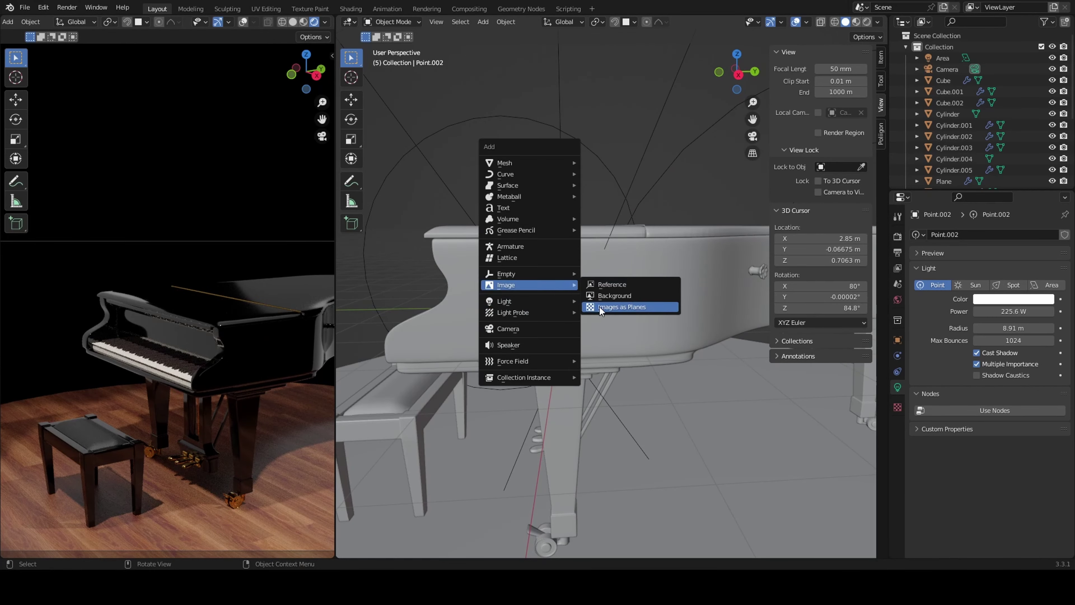
pyautogui.press('Escape')
pyautogui.press('s')
pyautogui.click(585, 360)
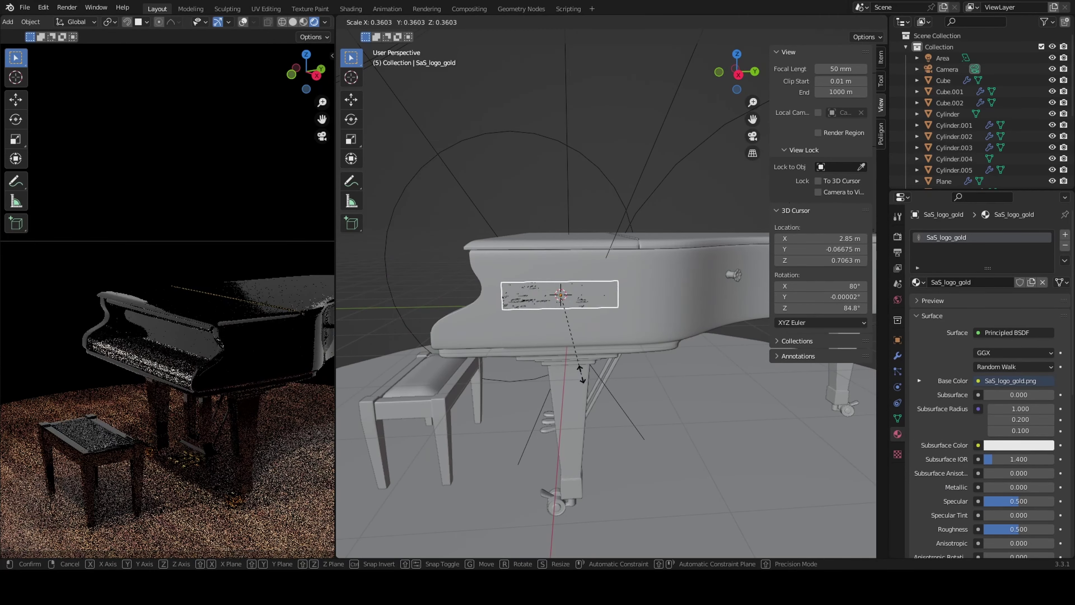
pyautogui.moveTo(585, 360); pyautogui.dragTo(507, 402, button='middle')
pyautogui.press('g')
pyautogui.press('x')
pyautogui.click(509, 405)
# Snap the logo plane onto the piano body through the 3D cursor.
pyautogui.scroll(3, 510, 405)
pyautogui.moveTo(622, 379); pyautogui.dragTo(612, 332, button='middle')
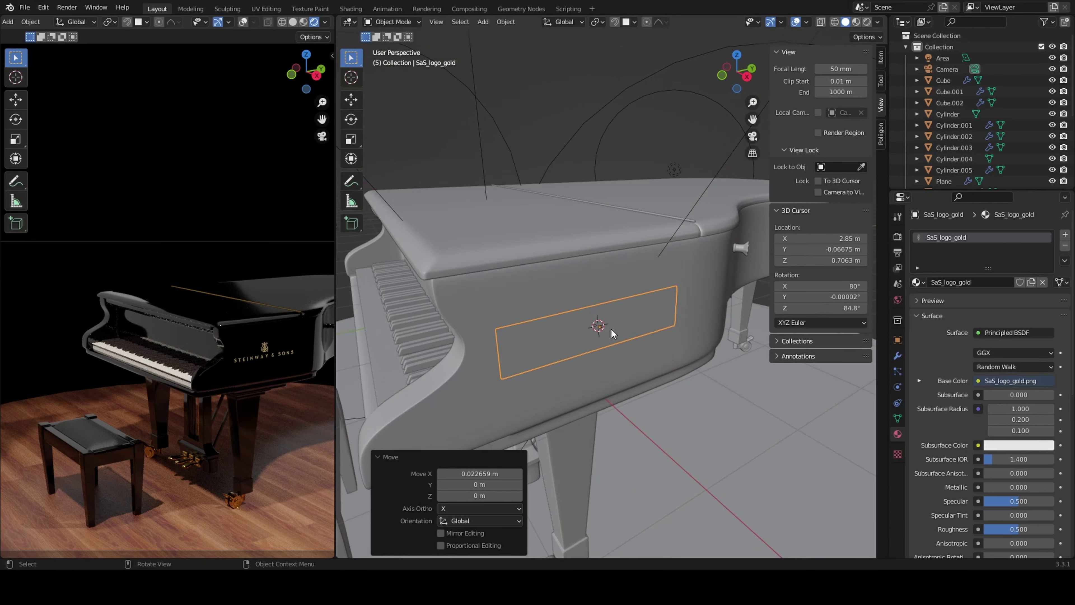
pyautogui.rightClick(611, 331)
pyautogui.keyDown('shift'); pyautogui.click(485, 320); pyautogui.keyUp('shift')
pyautogui.rightClick(555, 498)
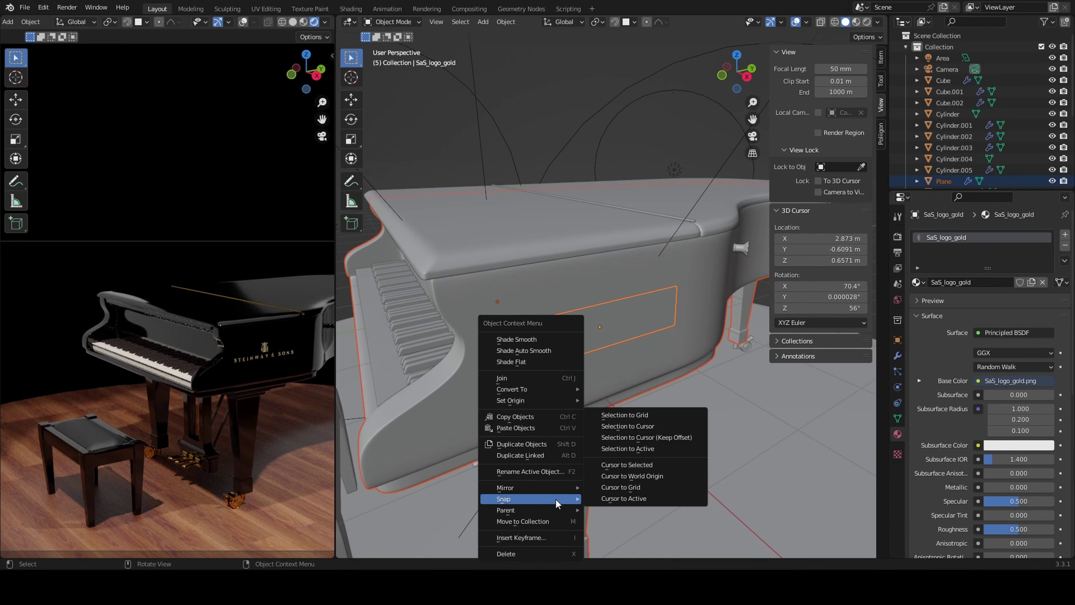
pyautogui.click(606, 425)
pyautogui.scroll(-4, 606, 425)
pyautogui.scroll(4, 576, 376)
pyautogui.rightClick(585, 376)
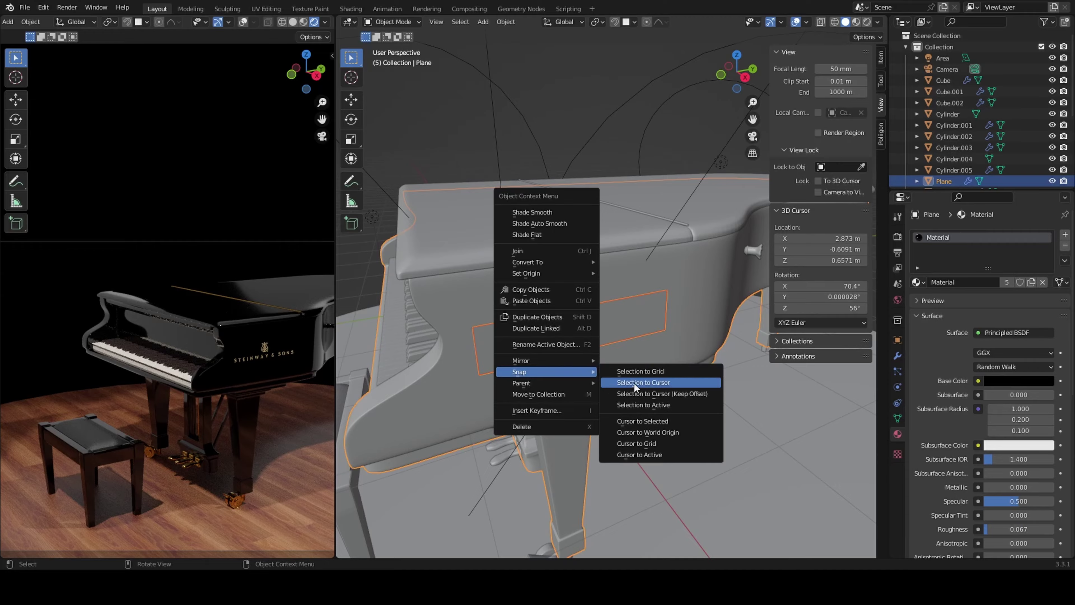
pyautogui.click(634, 383)
# Nudge the logo along X and Z onto the piano's side, then check it from front view.
pyautogui.click(560, 353)
pyautogui.press('g')
pyautogui.press('x')
pyautogui.click(577, 371)
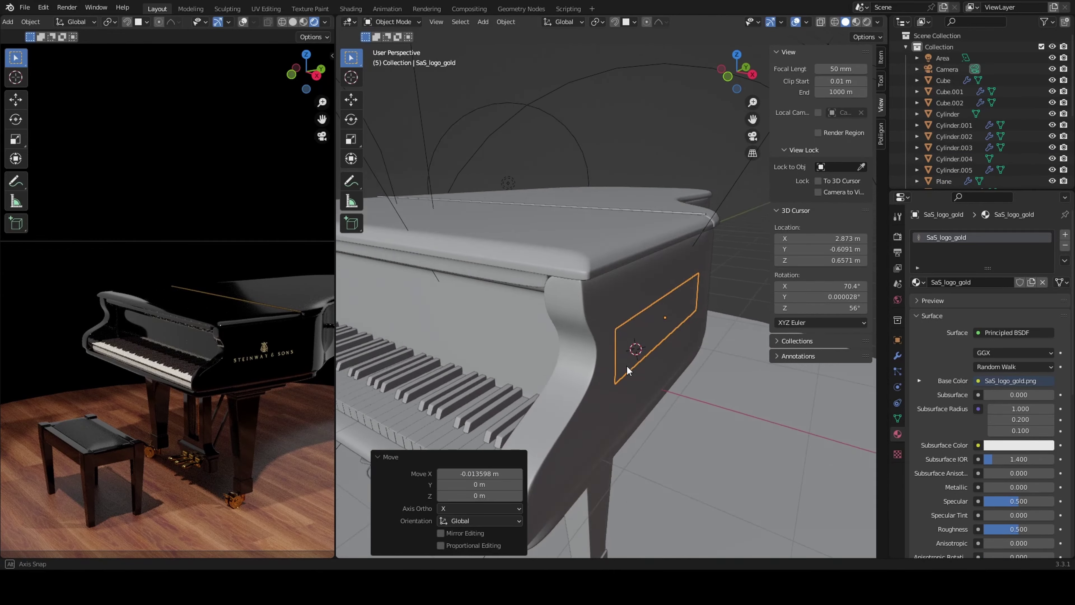
pyautogui.scroll(-3, 627, 365)
pyautogui.press('g')
pyautogui.press('z')
pyautogui.click(653, 382)
pyautogui.scroll(-3, 653, 382)
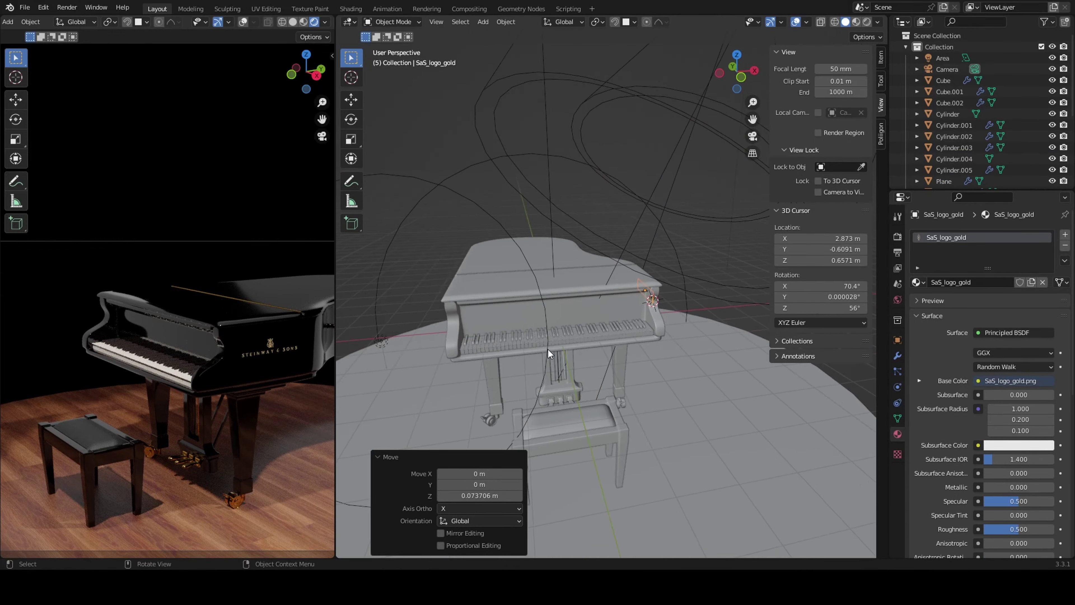
pyautogui.scroll(5, 595, 288)
pyautogui.press('KP_1')
pyautogui.keyDown('shift'); pyautogui.rightClick(588, 265); pyautogui.keyUp('shift')
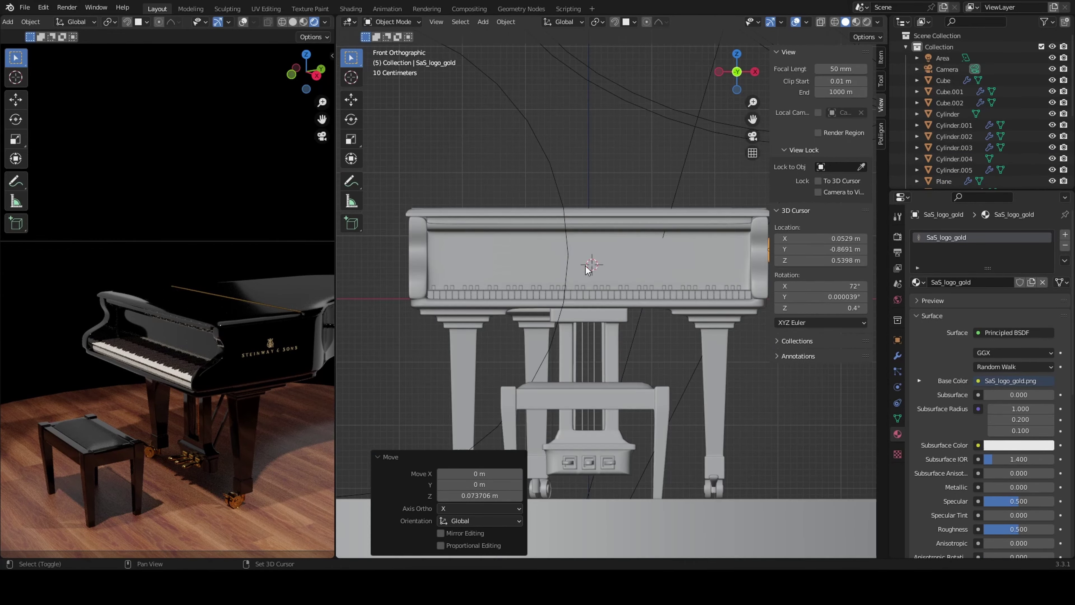